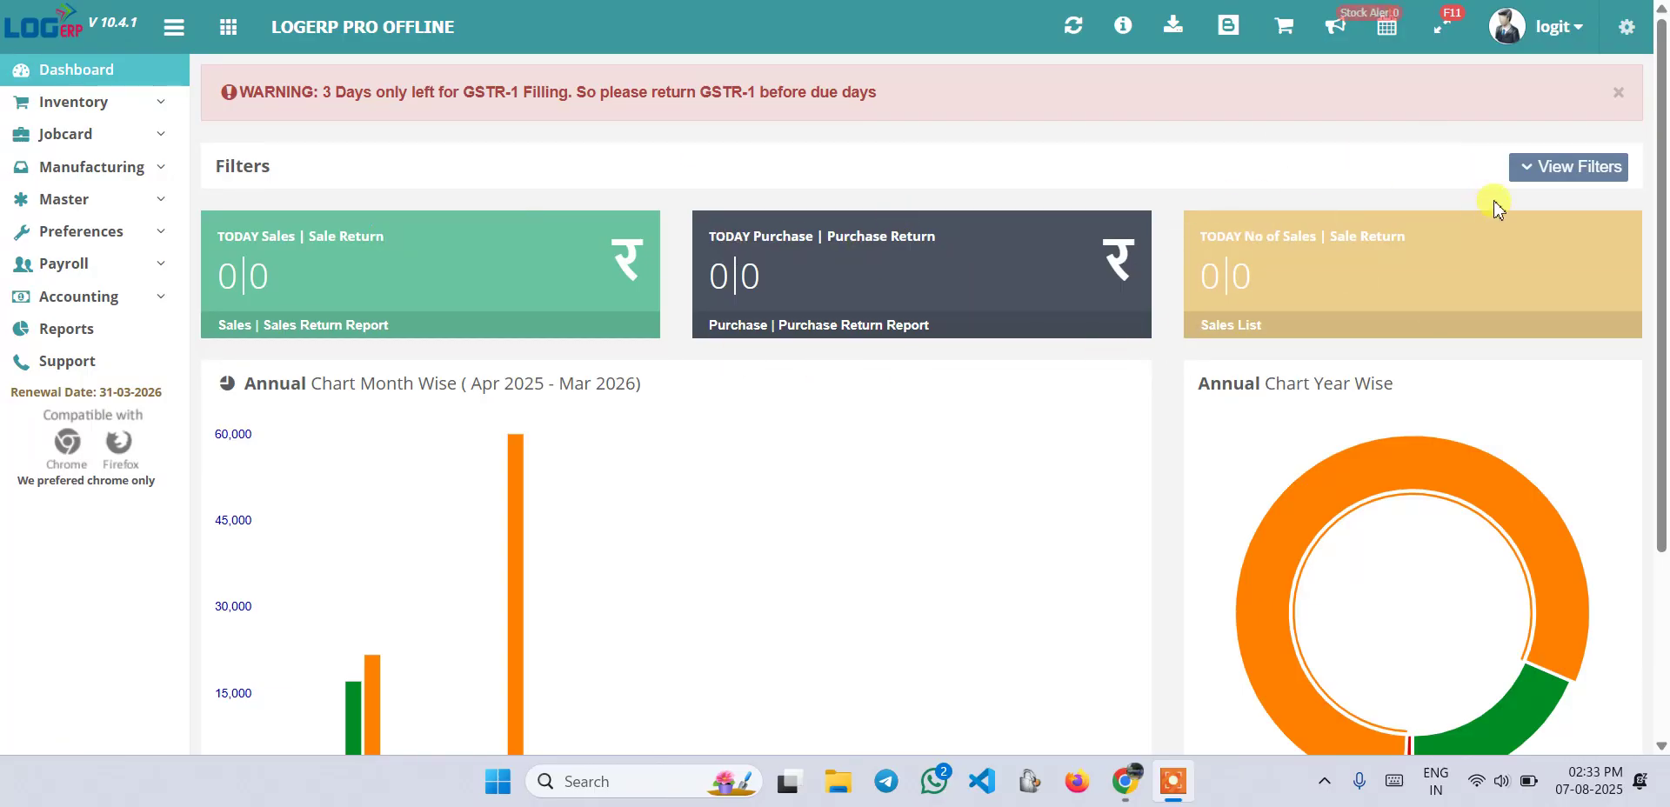
Open the General Settings and look through the discount, inventory, product, print, and price and percentage options
left_click(1623, 37)
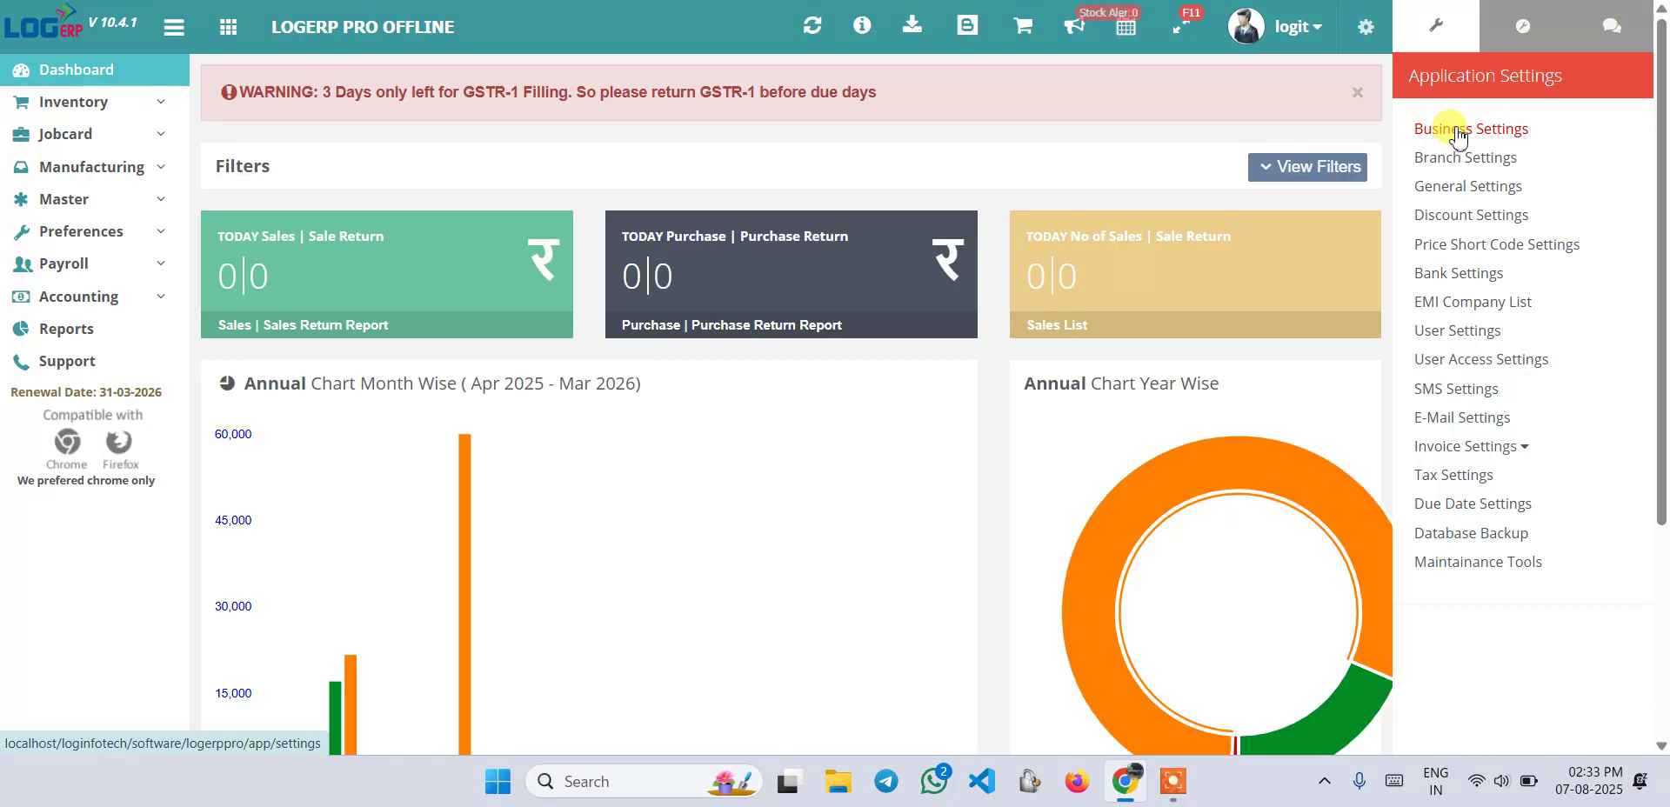
left_click(1454, 188)
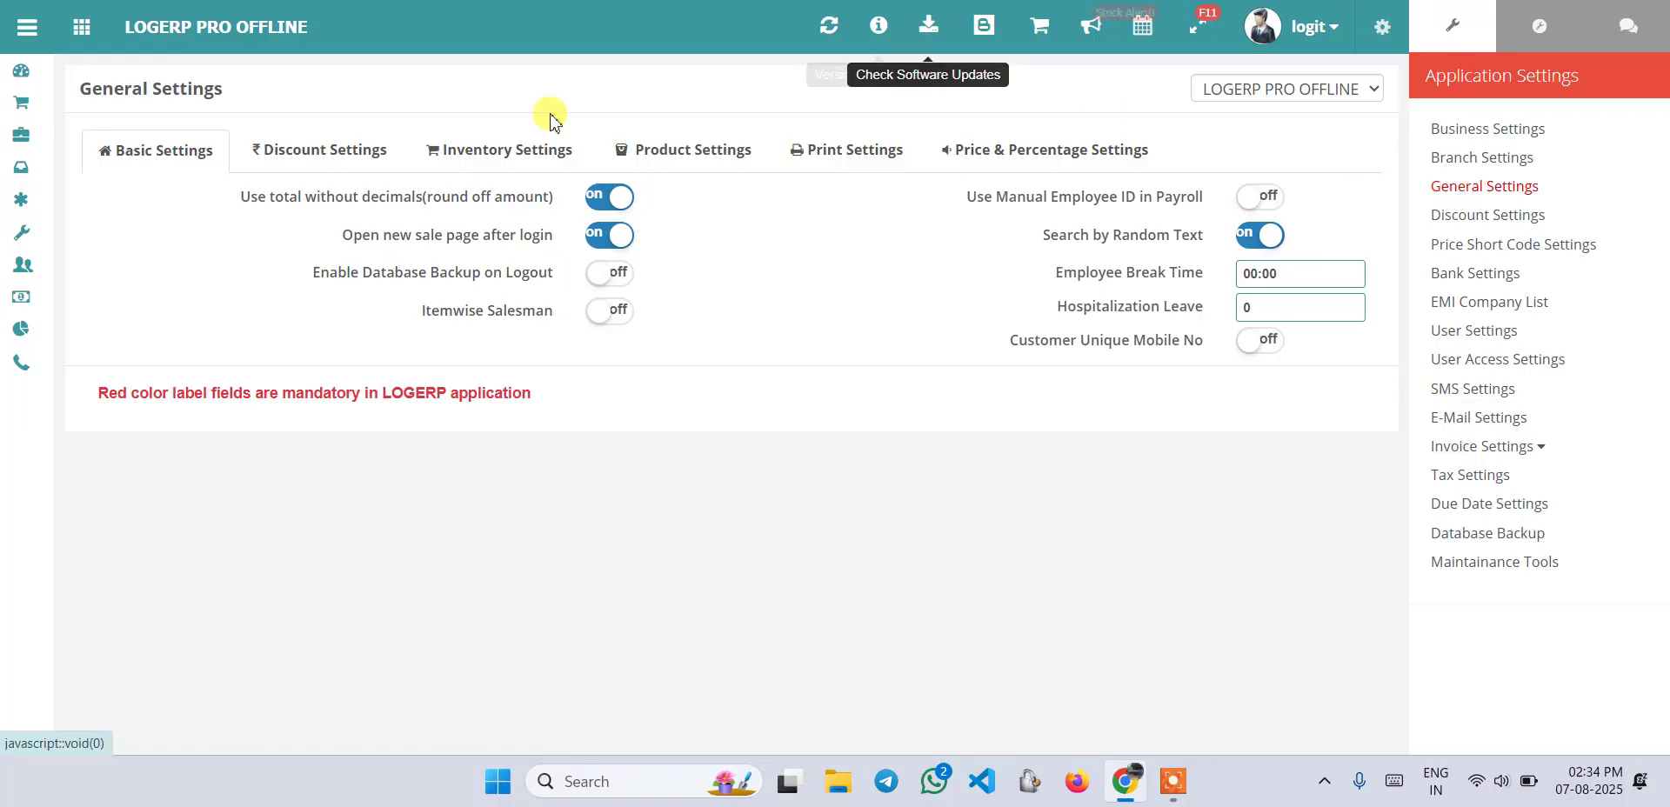
left_click(352, 151)
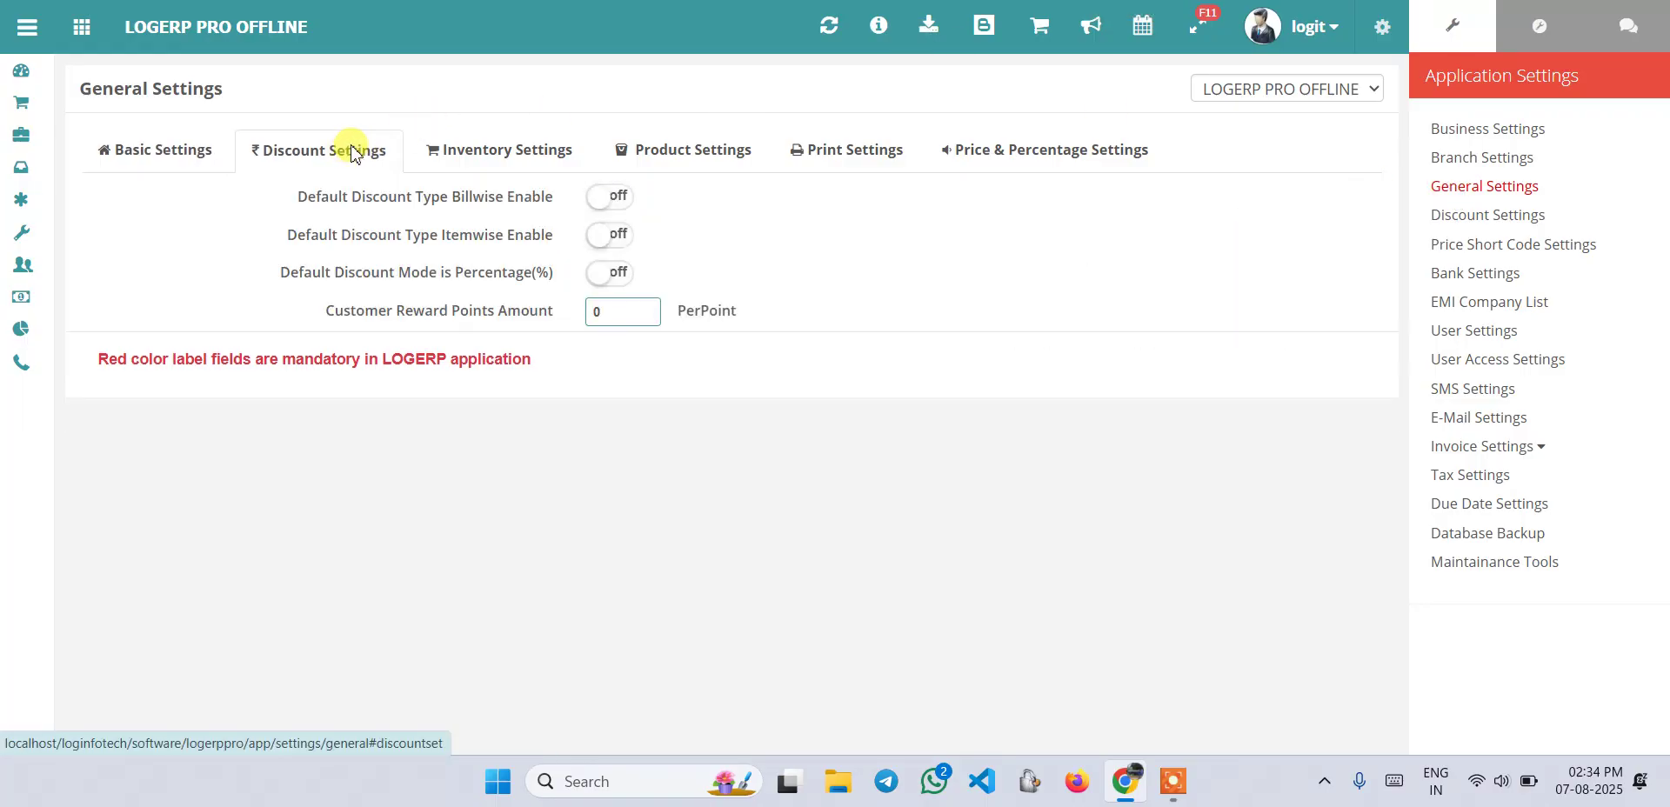
left_click(501, 151)
left_click(693, 143)
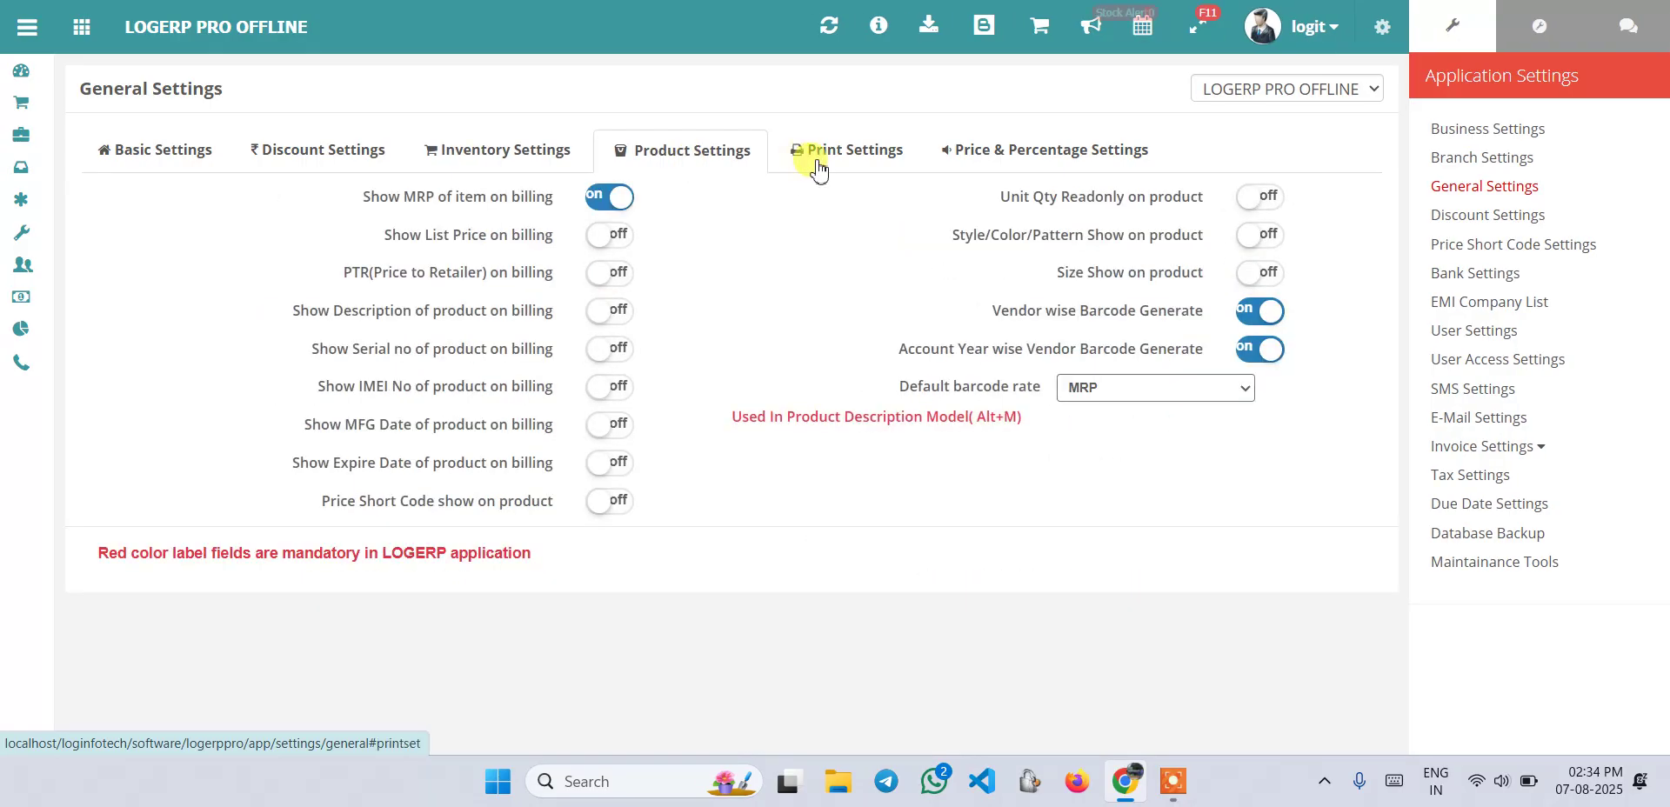
left_click(818, 159)
left_click(1000, 169)
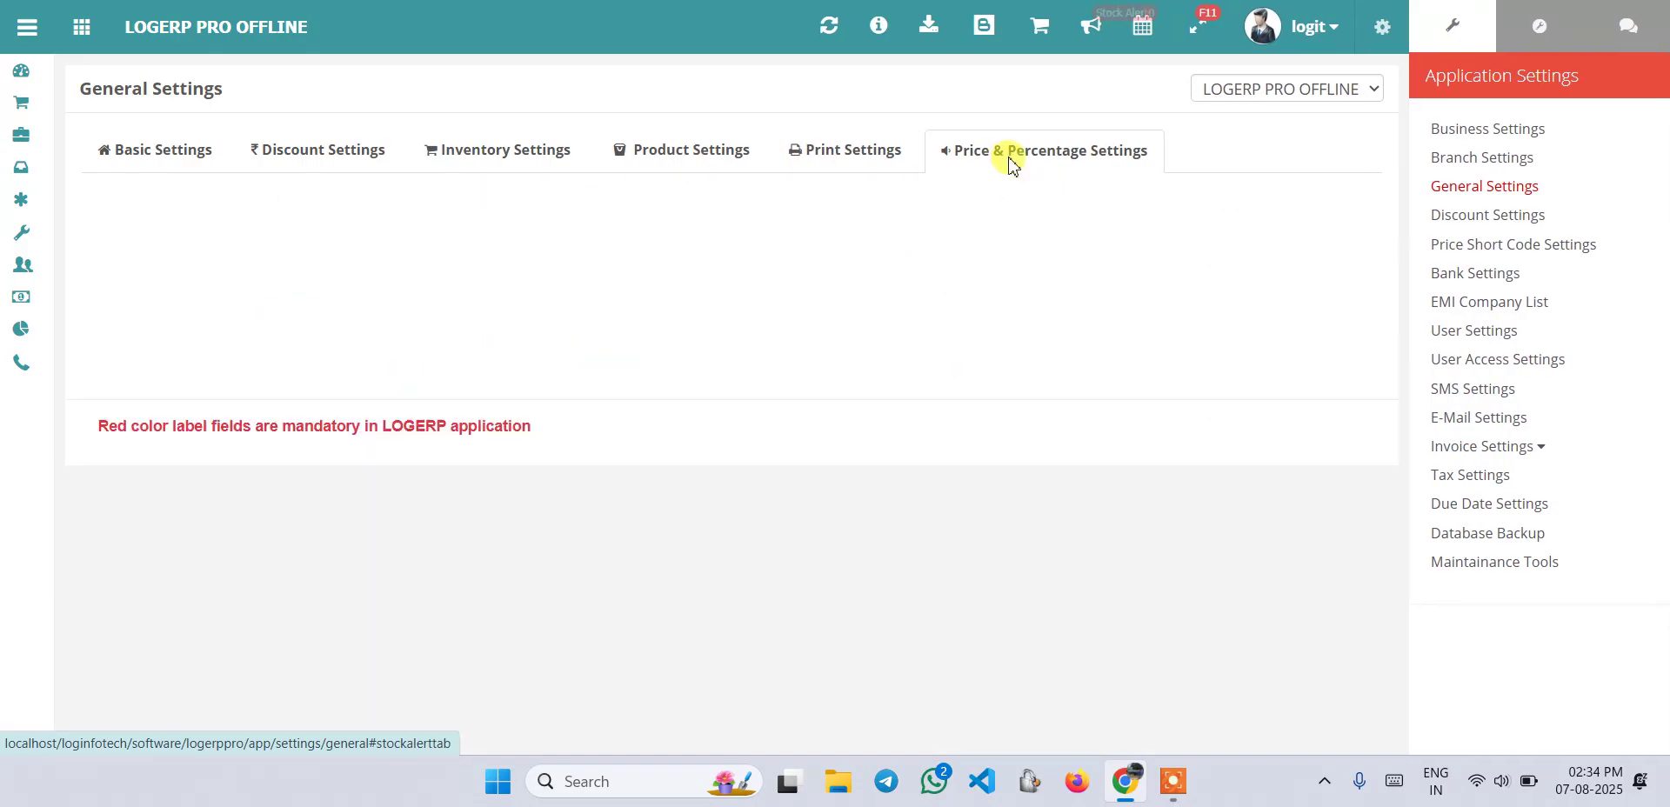
left_click(698, 146)
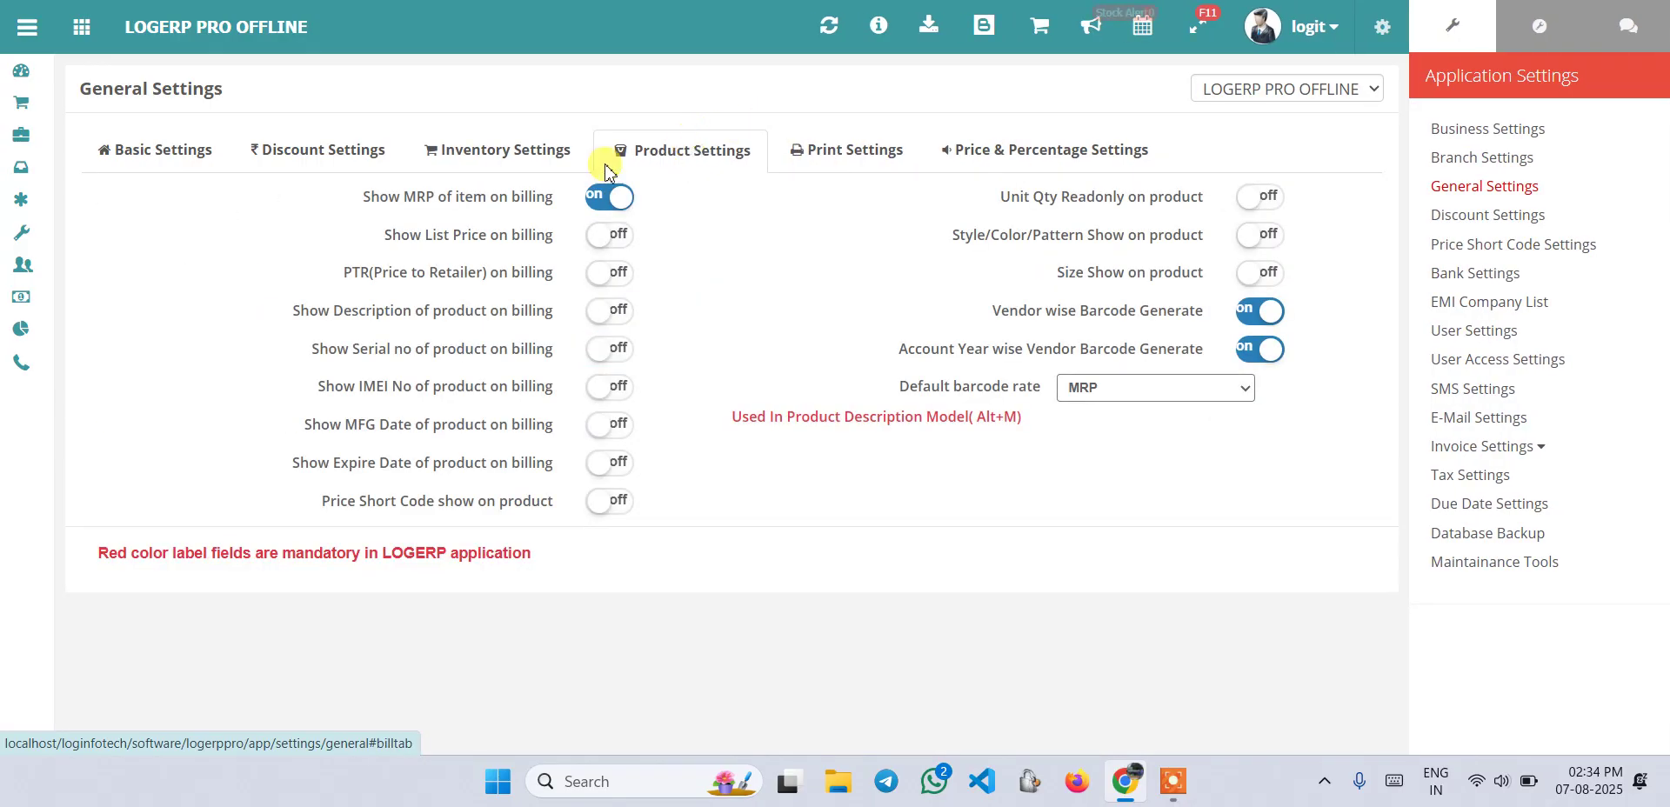
left_click(521, 157)
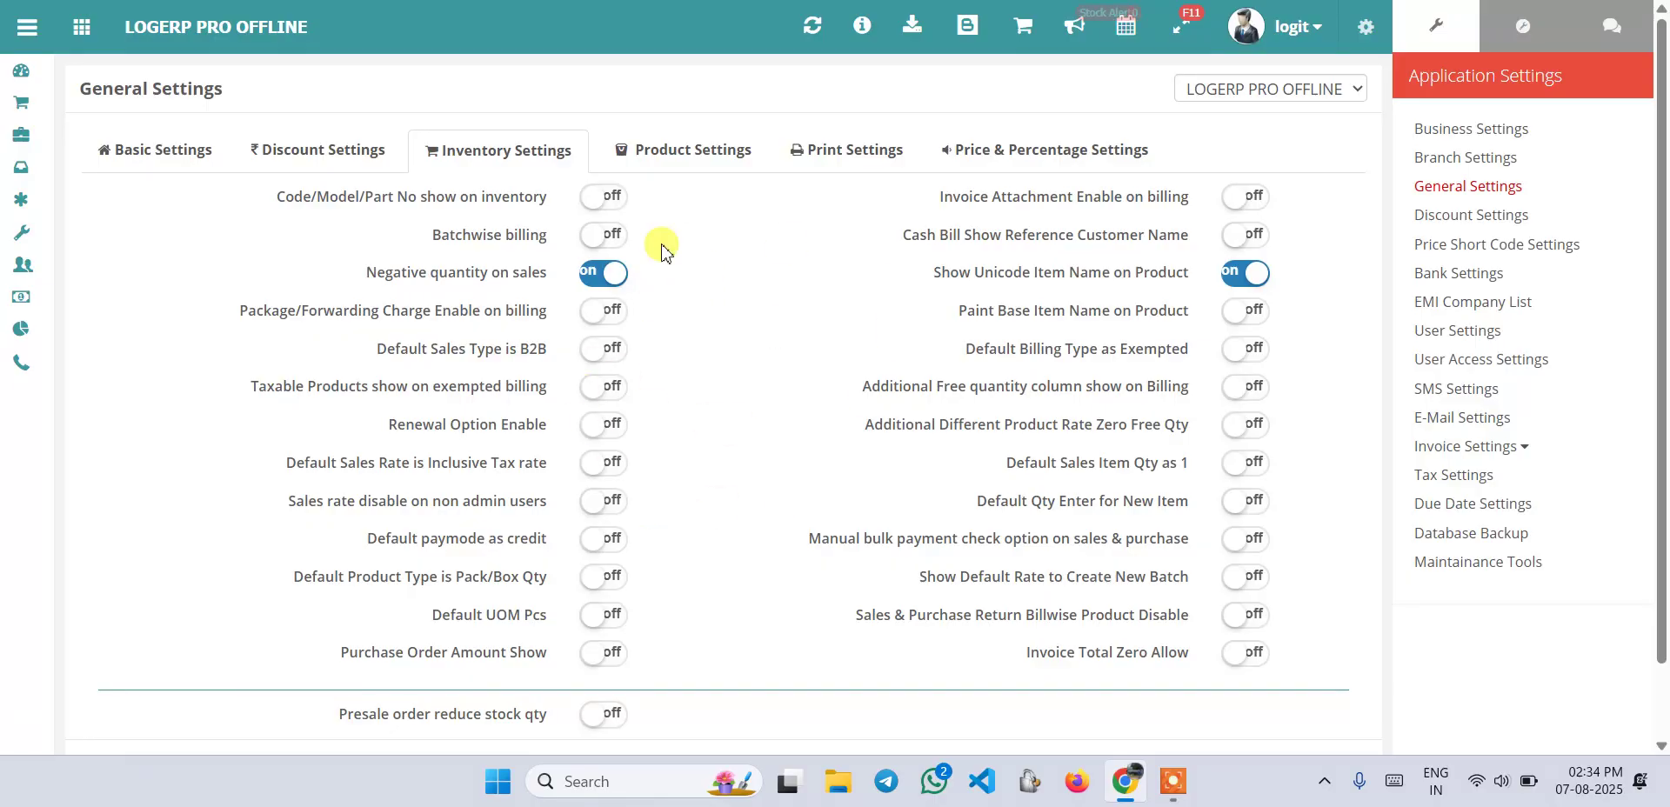
left_click(692, 164)
left_click(813, 157)
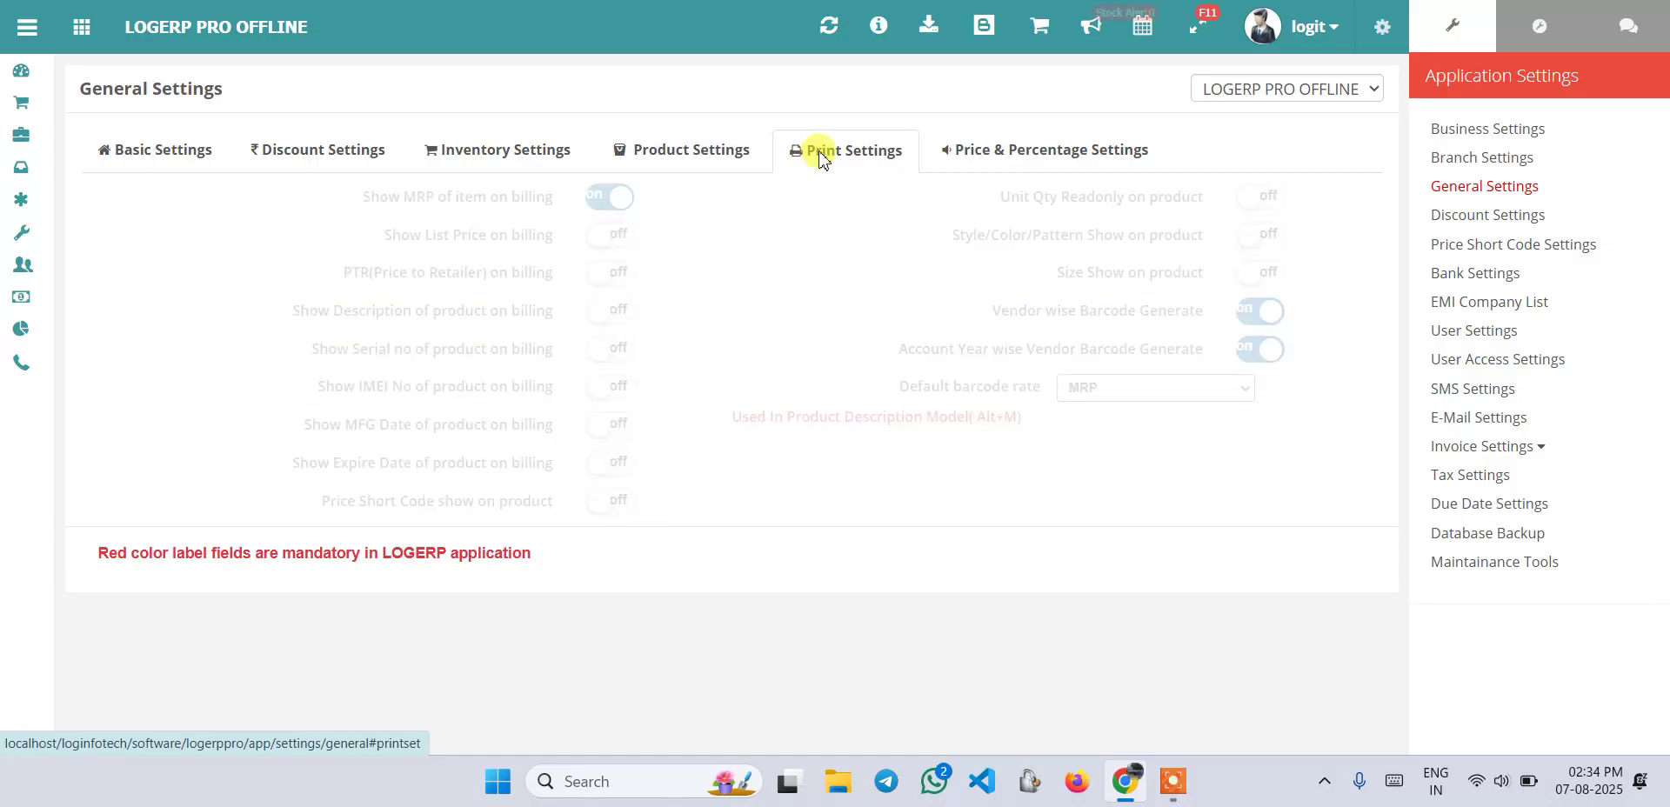
left_click(978, 162)
left_click(452, 153)
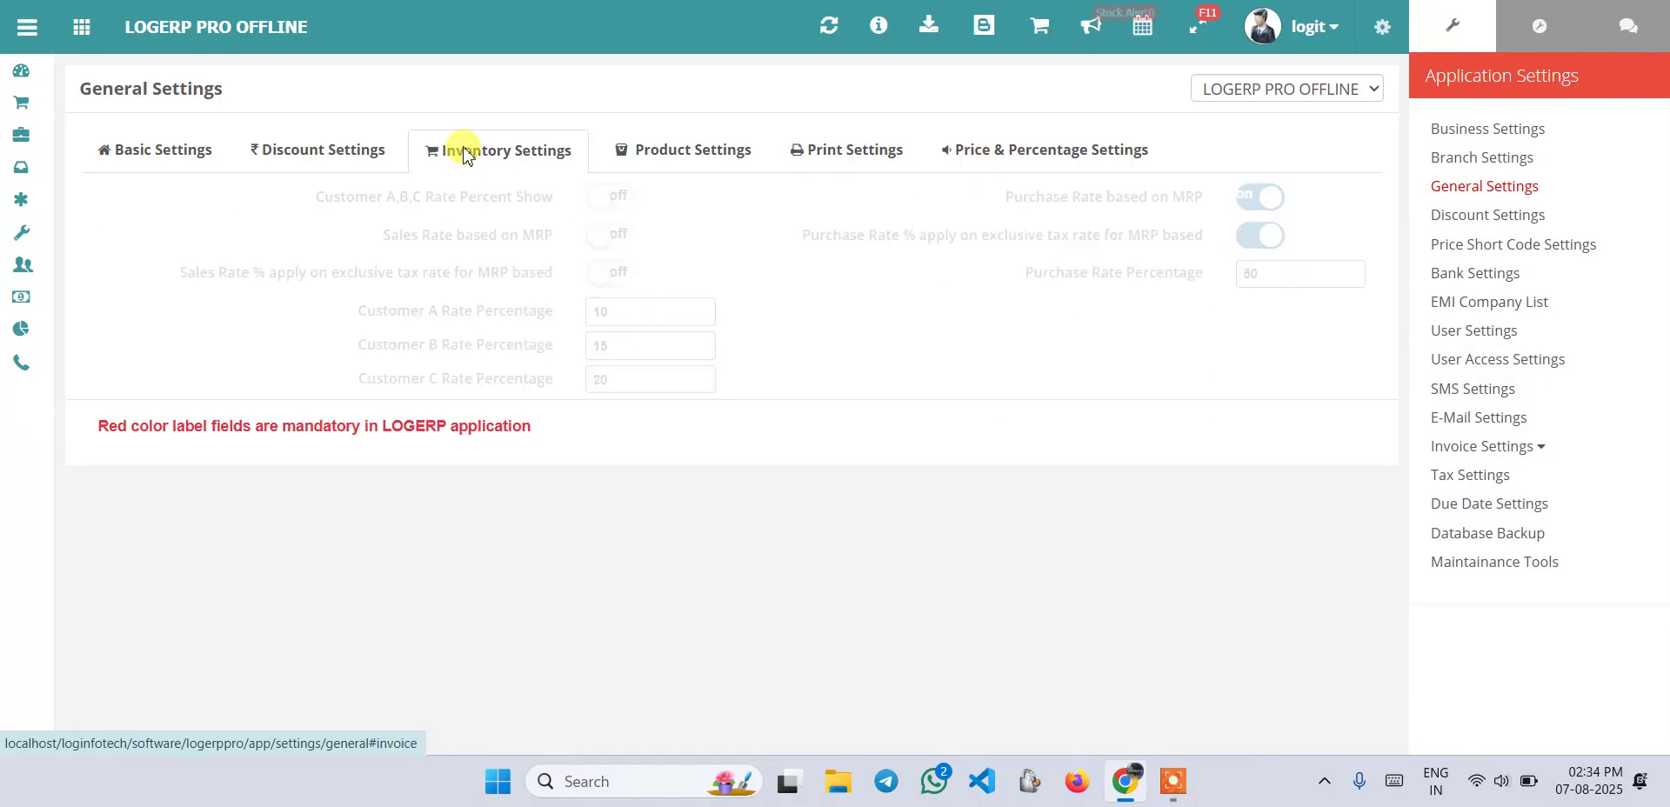
Switch Default Discount Mode is Percentage(%) on and back off in the discount settings
left_click(345, 152)
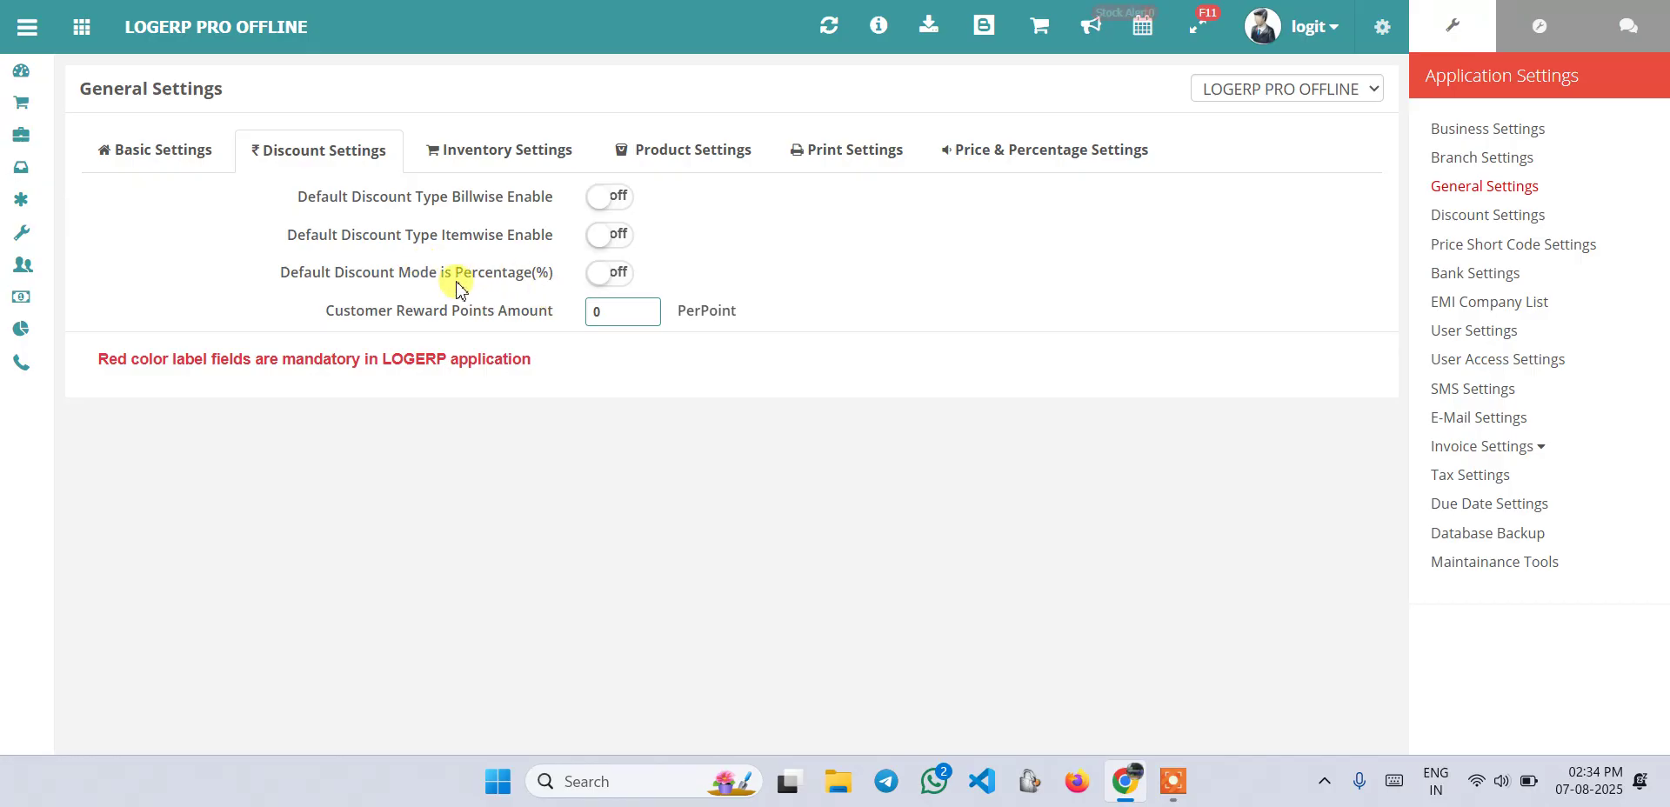
left_click(604, 275)
left_click(600, 280)
Enable Batchwise billing and Default Sales Rate is Inclusive Tax rate in the inventory settings
left_click(535, 150)
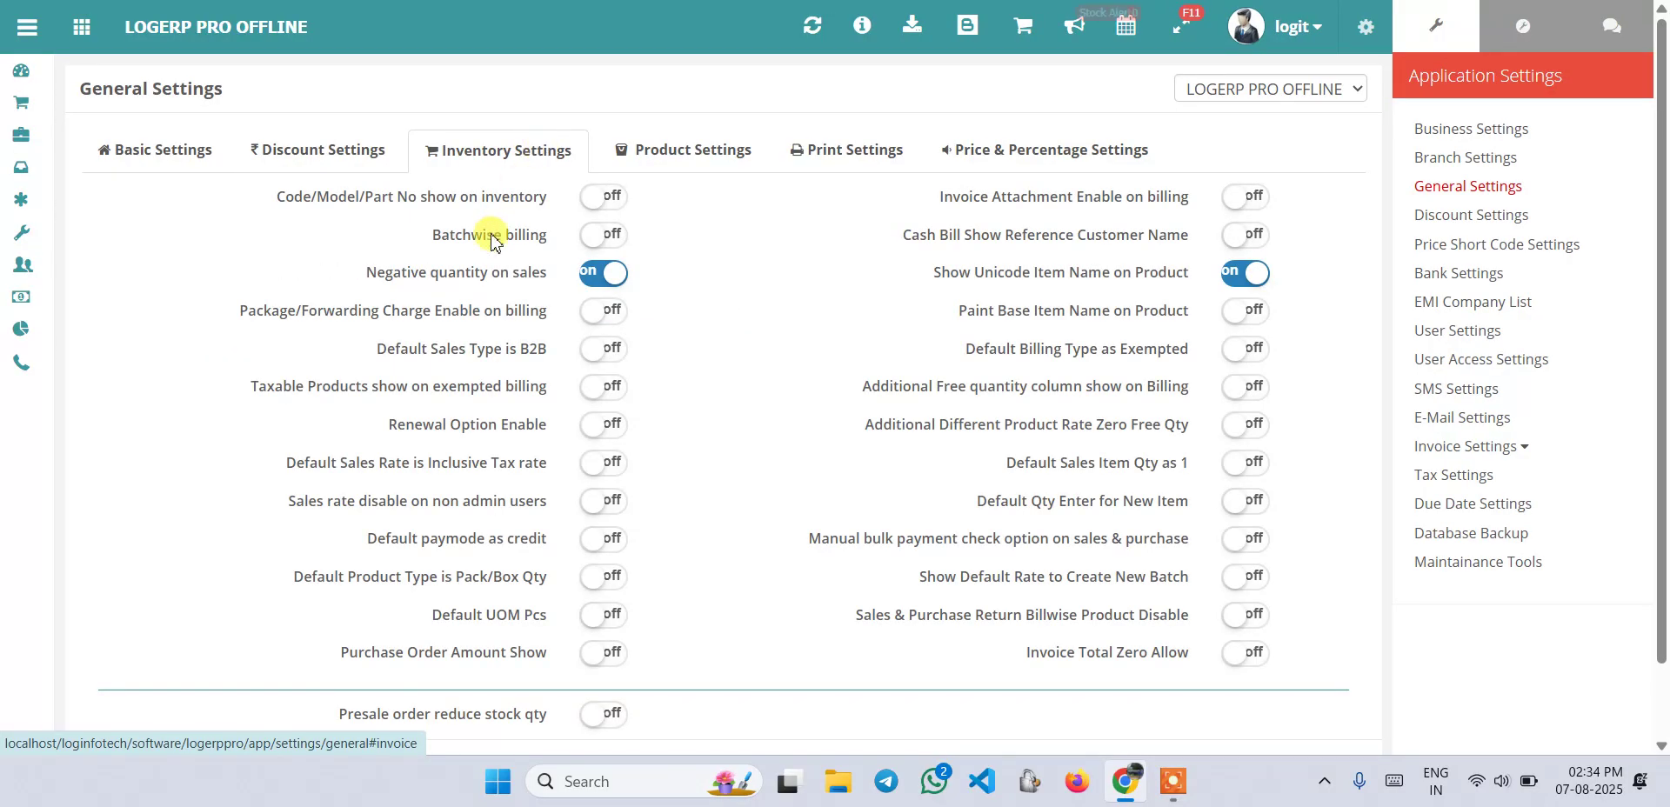
left_click(592, 237)
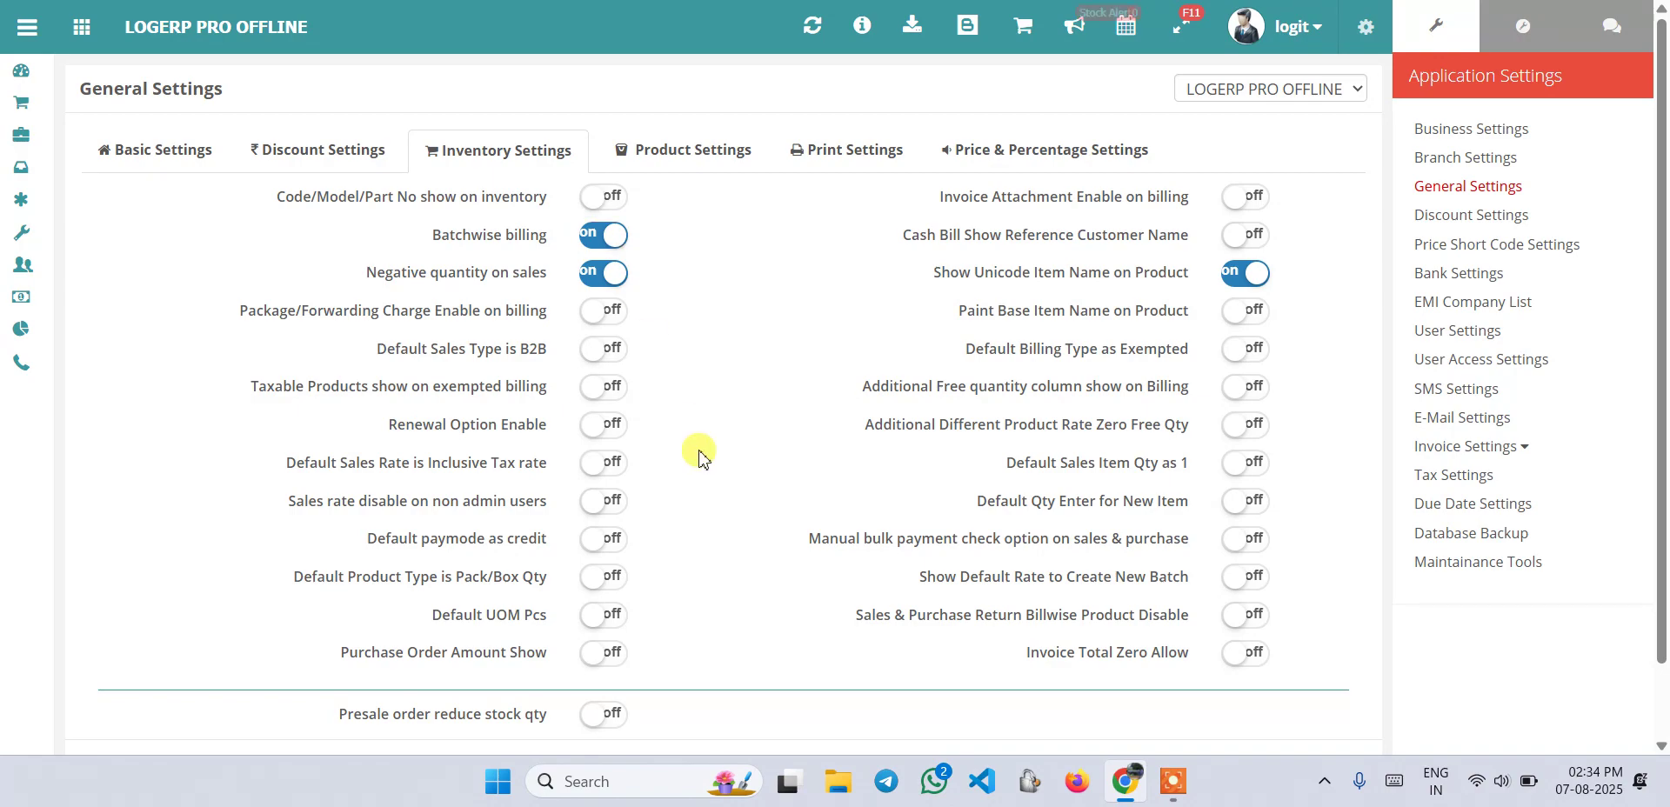
scroll(700, 457, "down", 1)
scroll(703, 459, "down", 1)
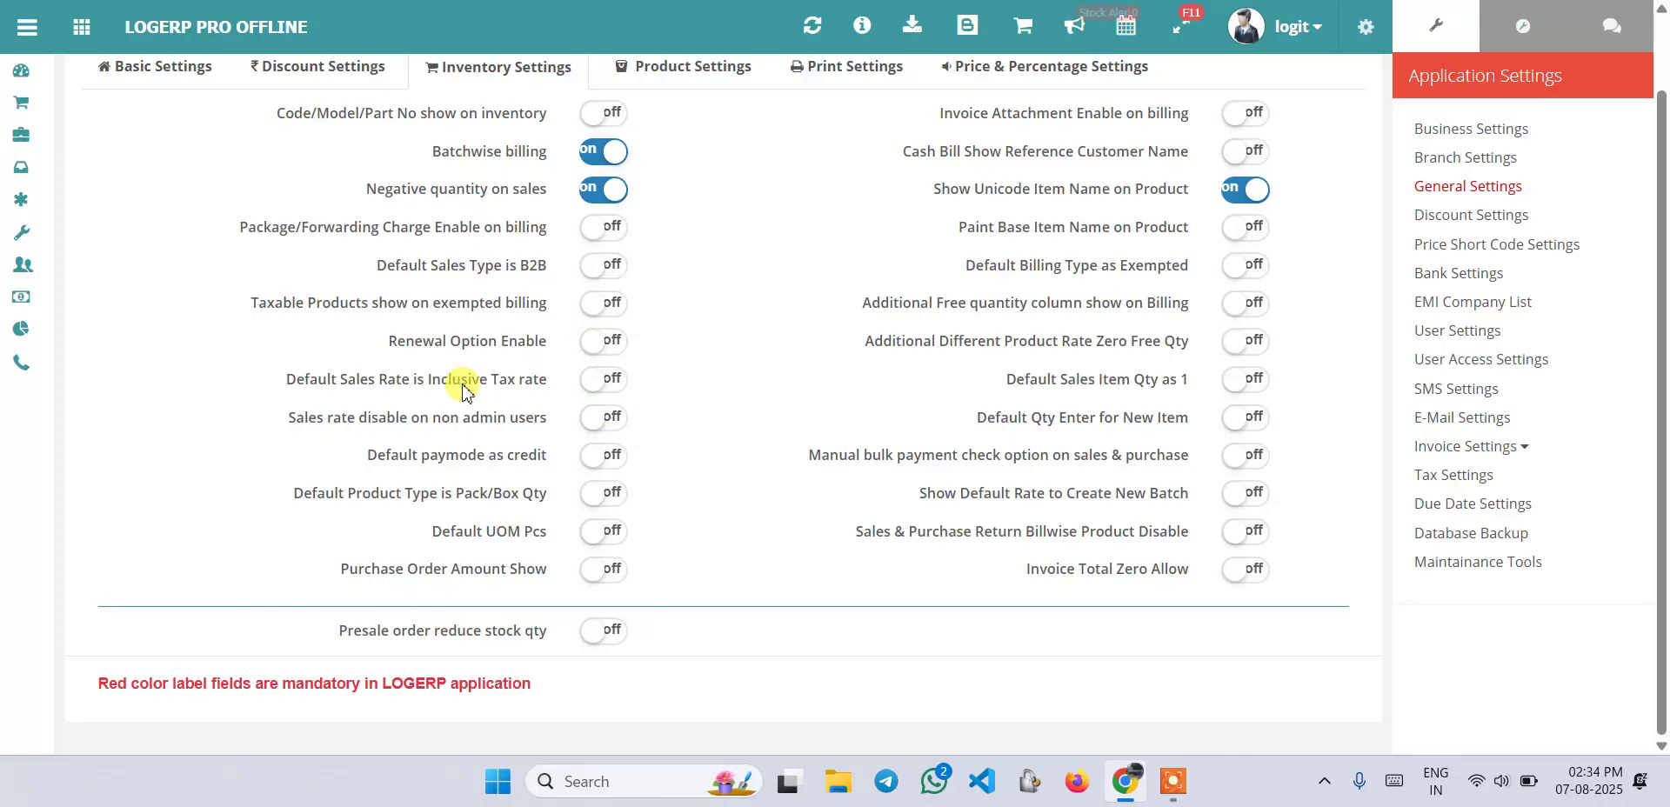
left_click(599, 382)
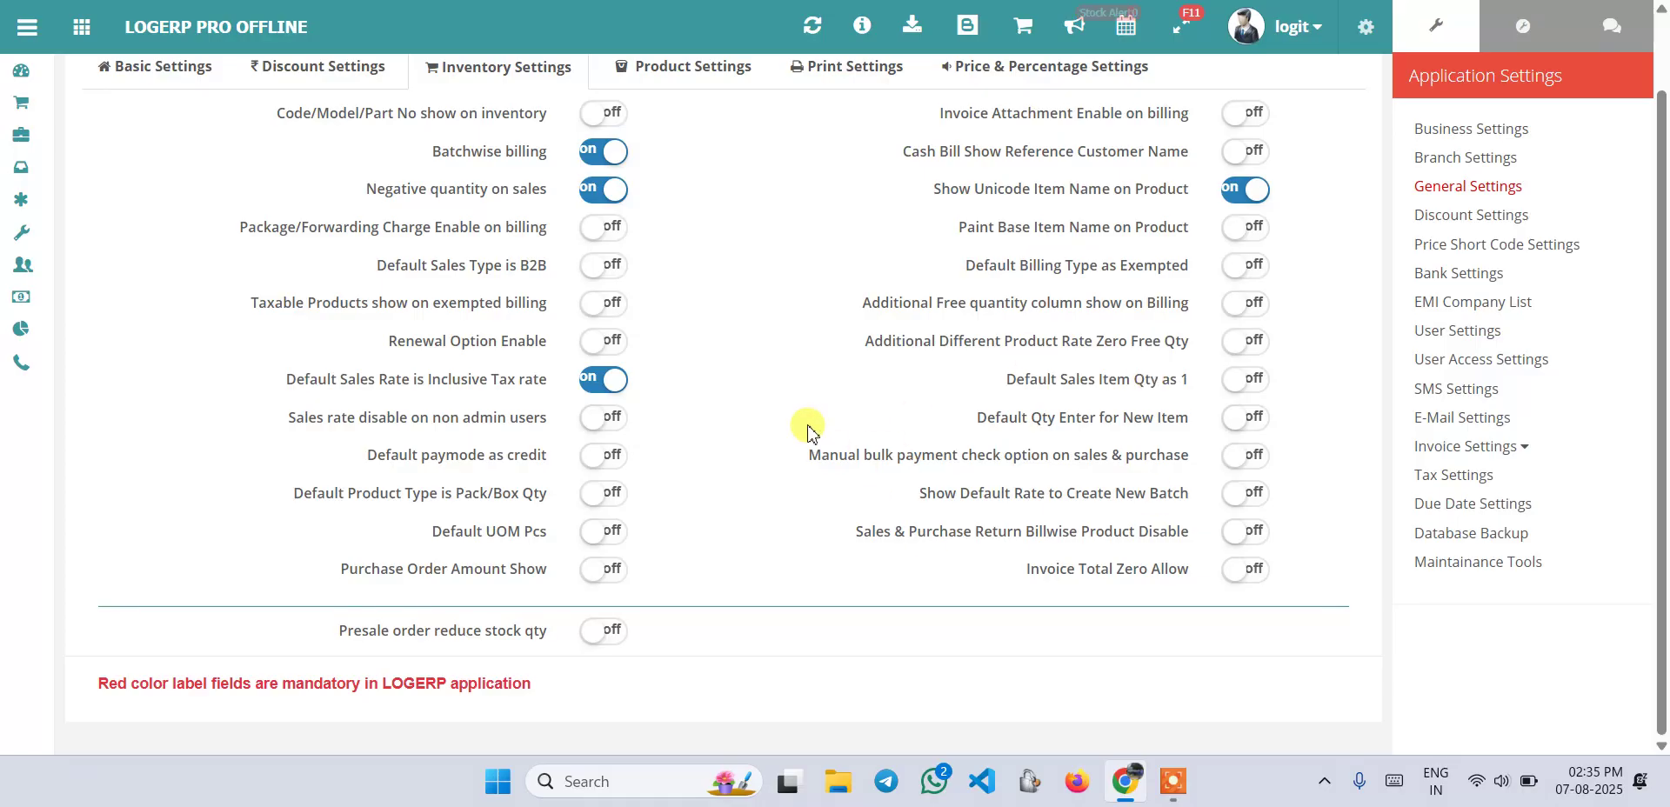
scroll(808, 431, "up", 1)
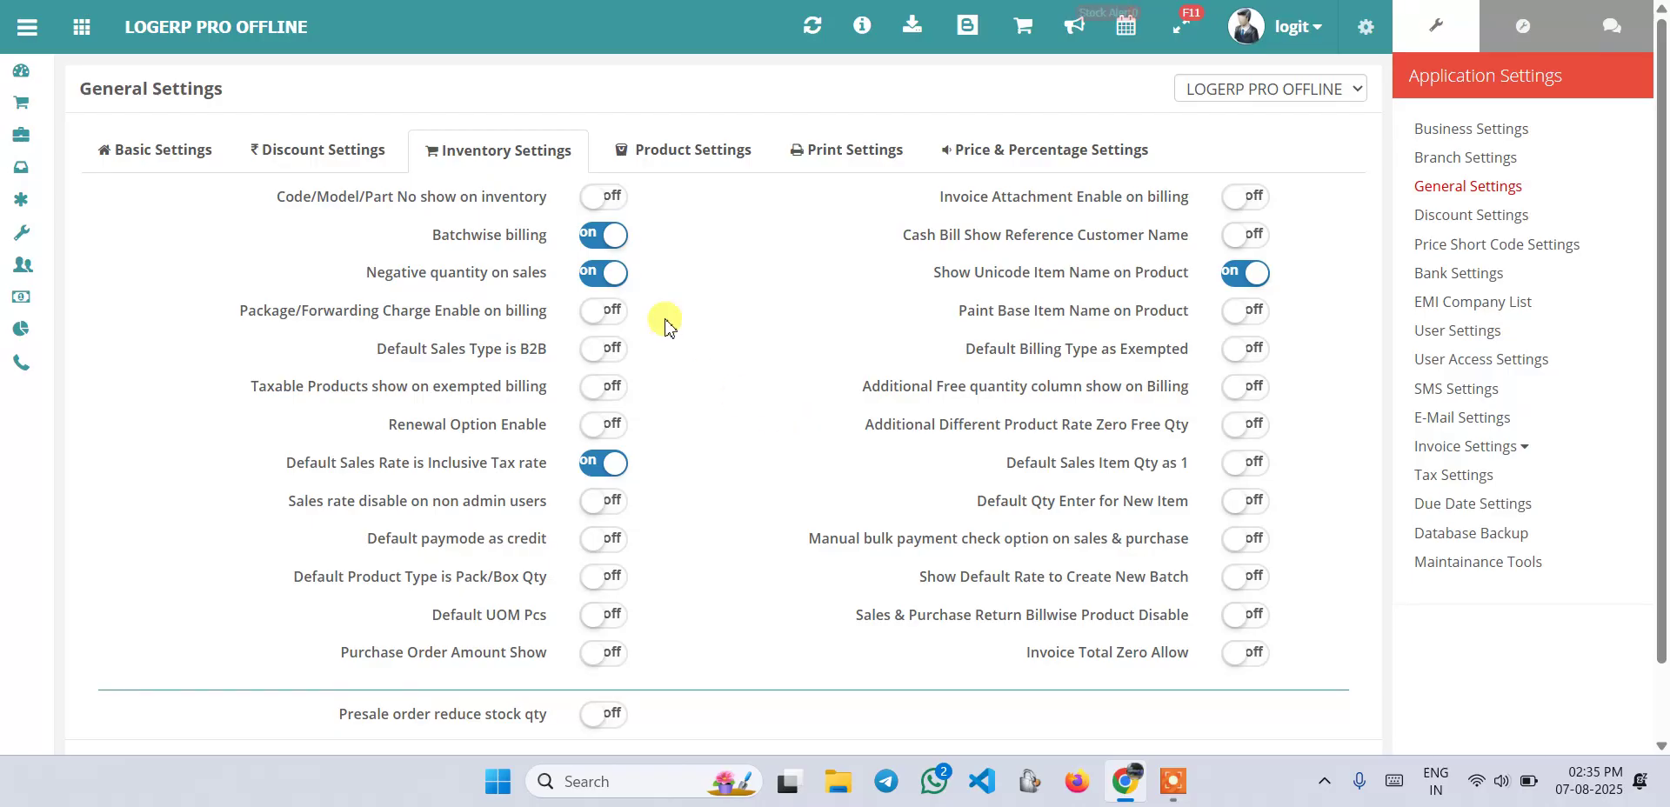
Open the master products list and start a new goods (product) entry, checking its available fields
left_click(32, 42)
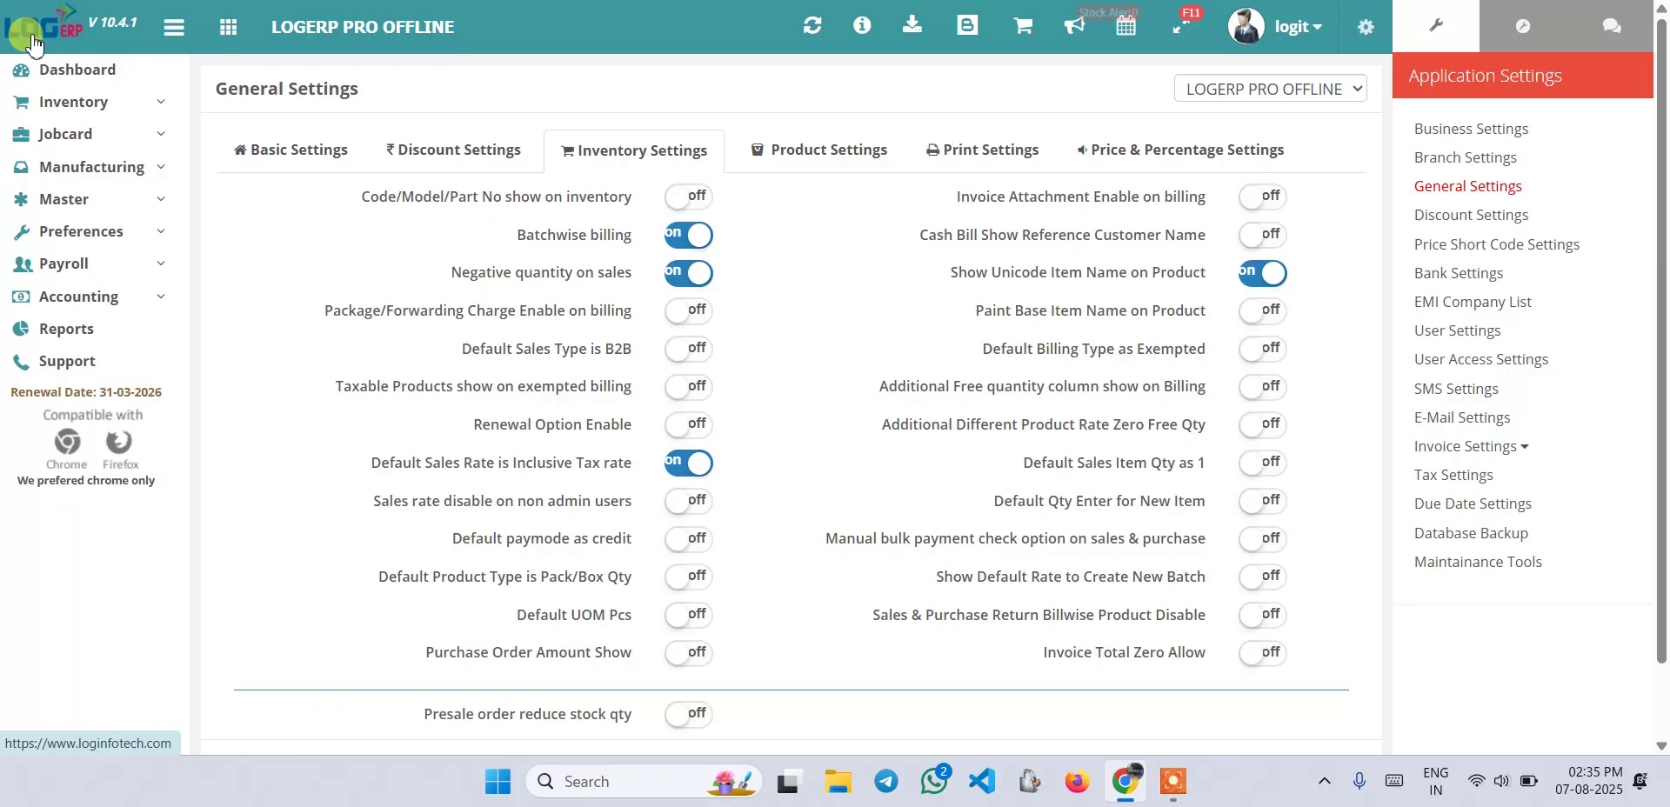
left_click(103, 207)
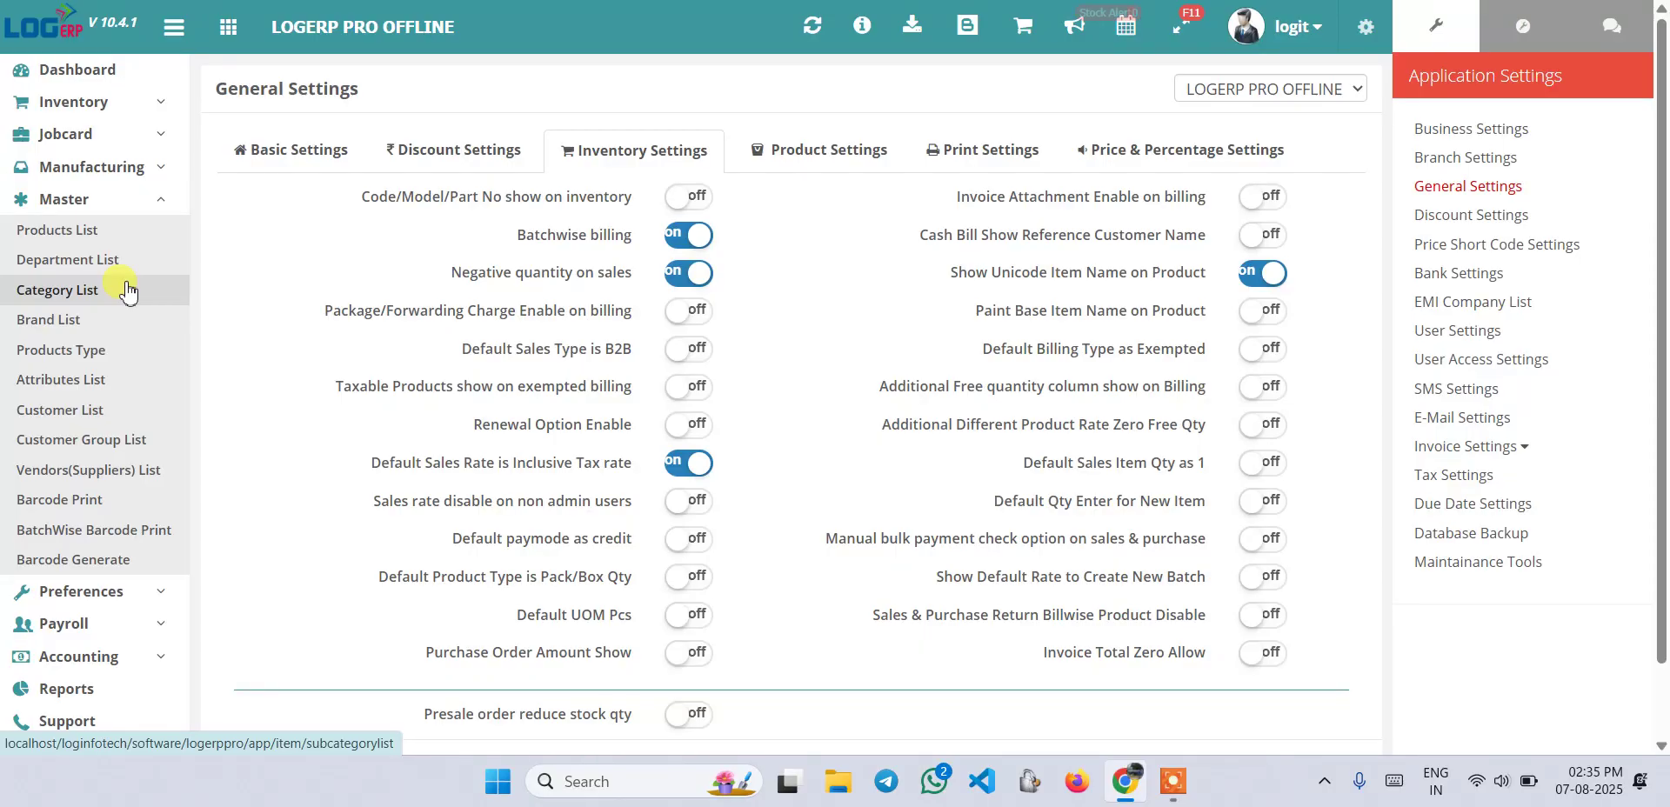
left_click(95, 237)
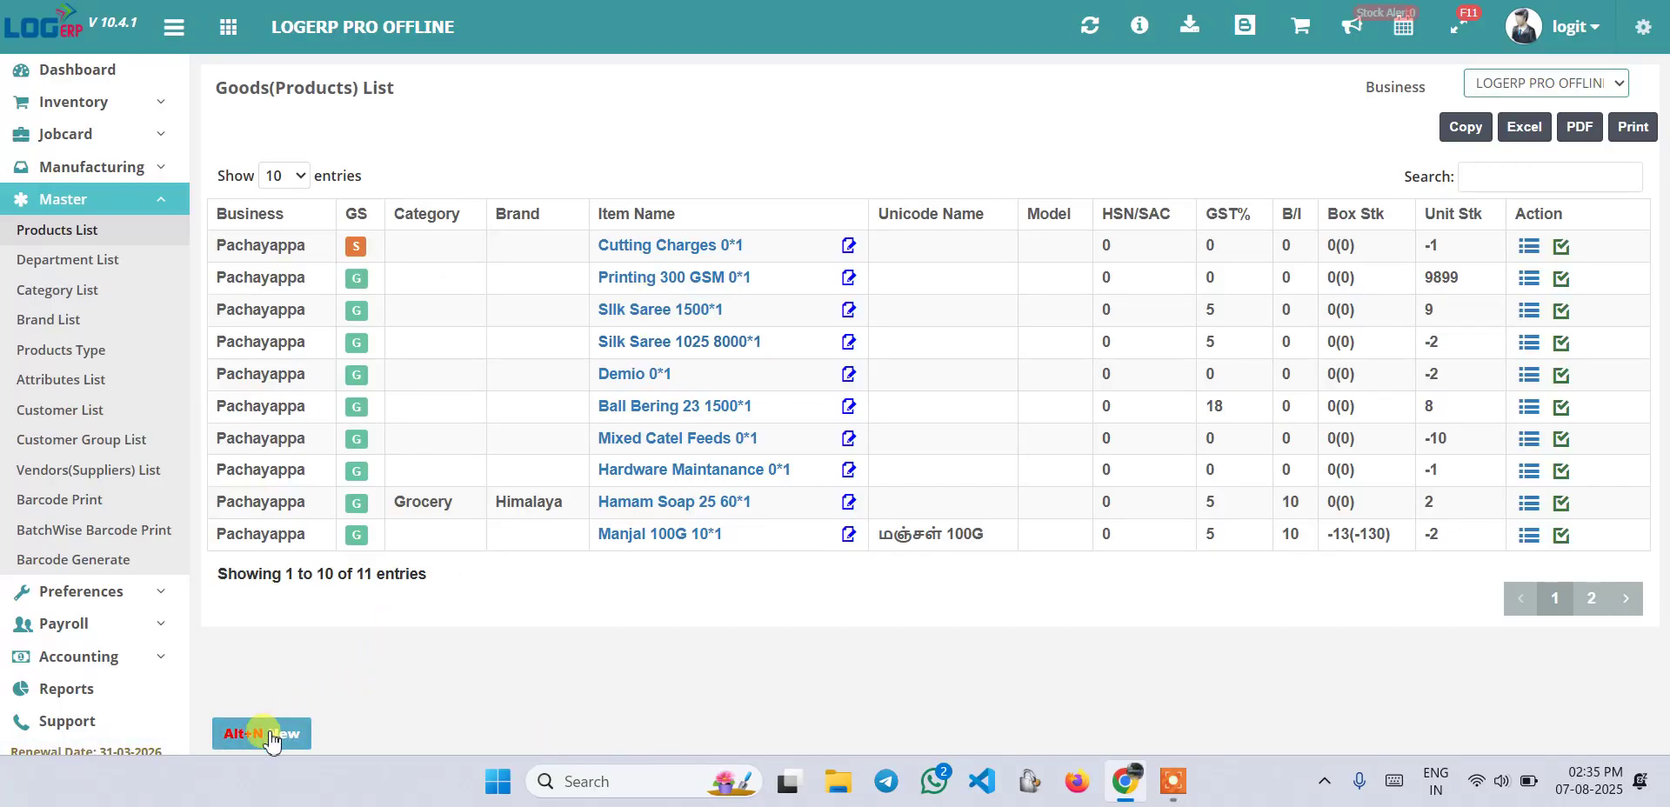
left_click(273, 740)
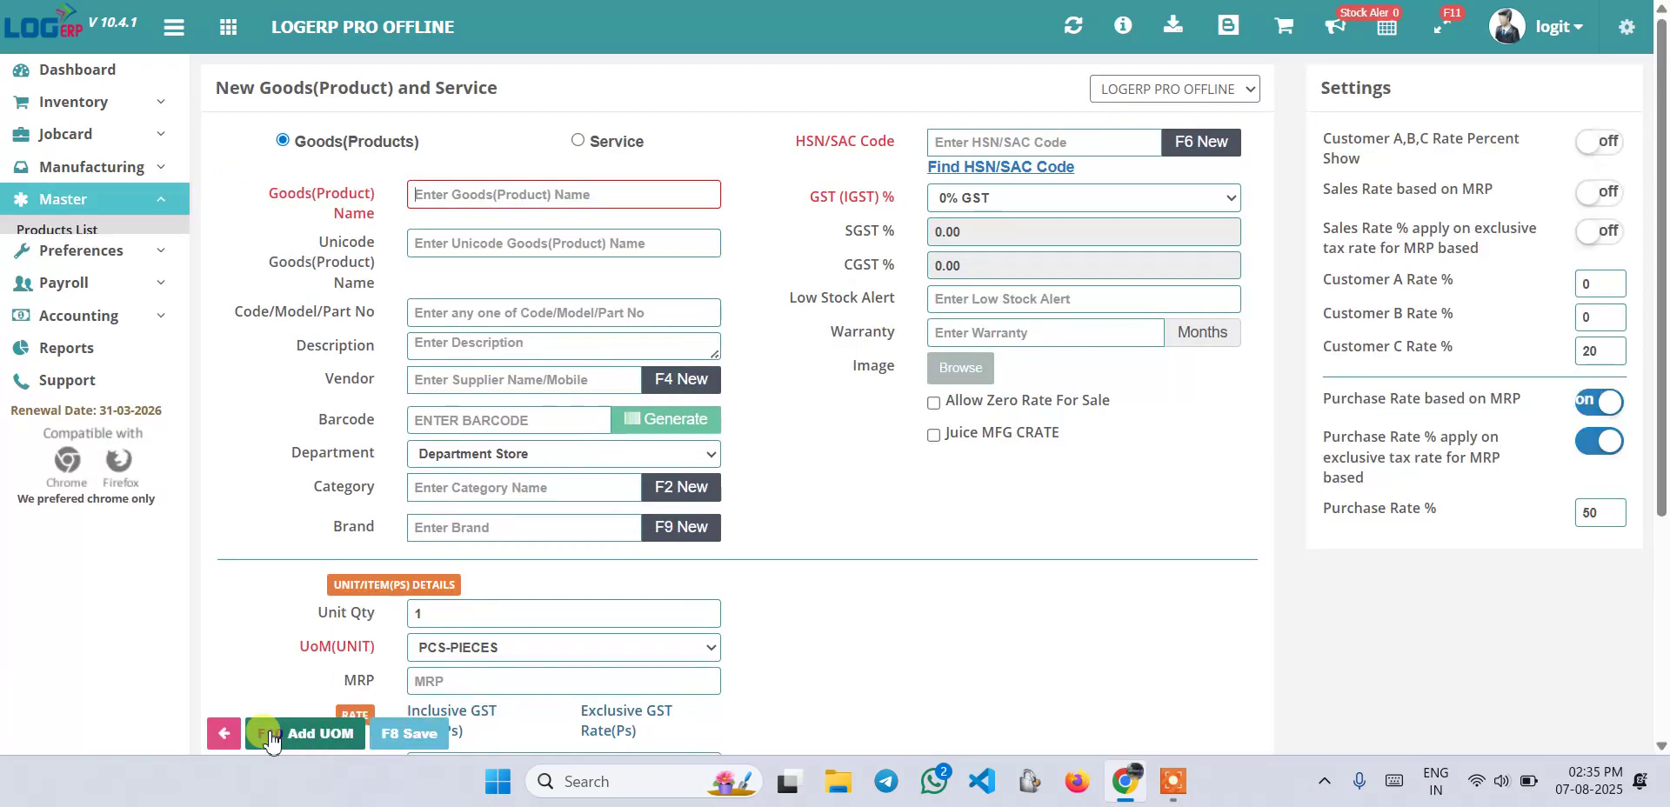
scroll(687, 350, "down", 3)
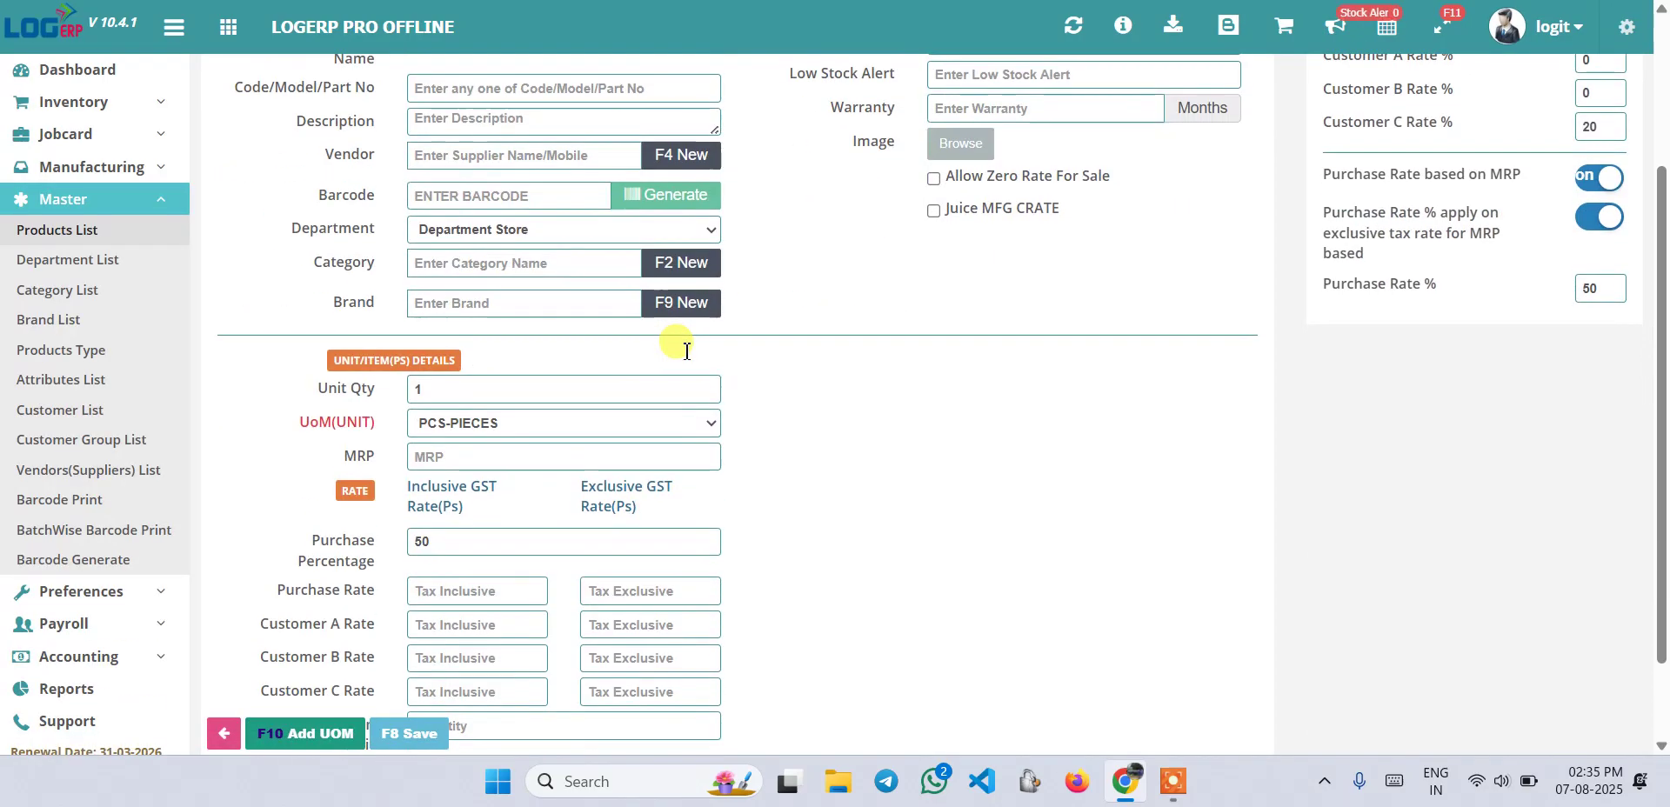
scroll(683, 352, "up", 1)
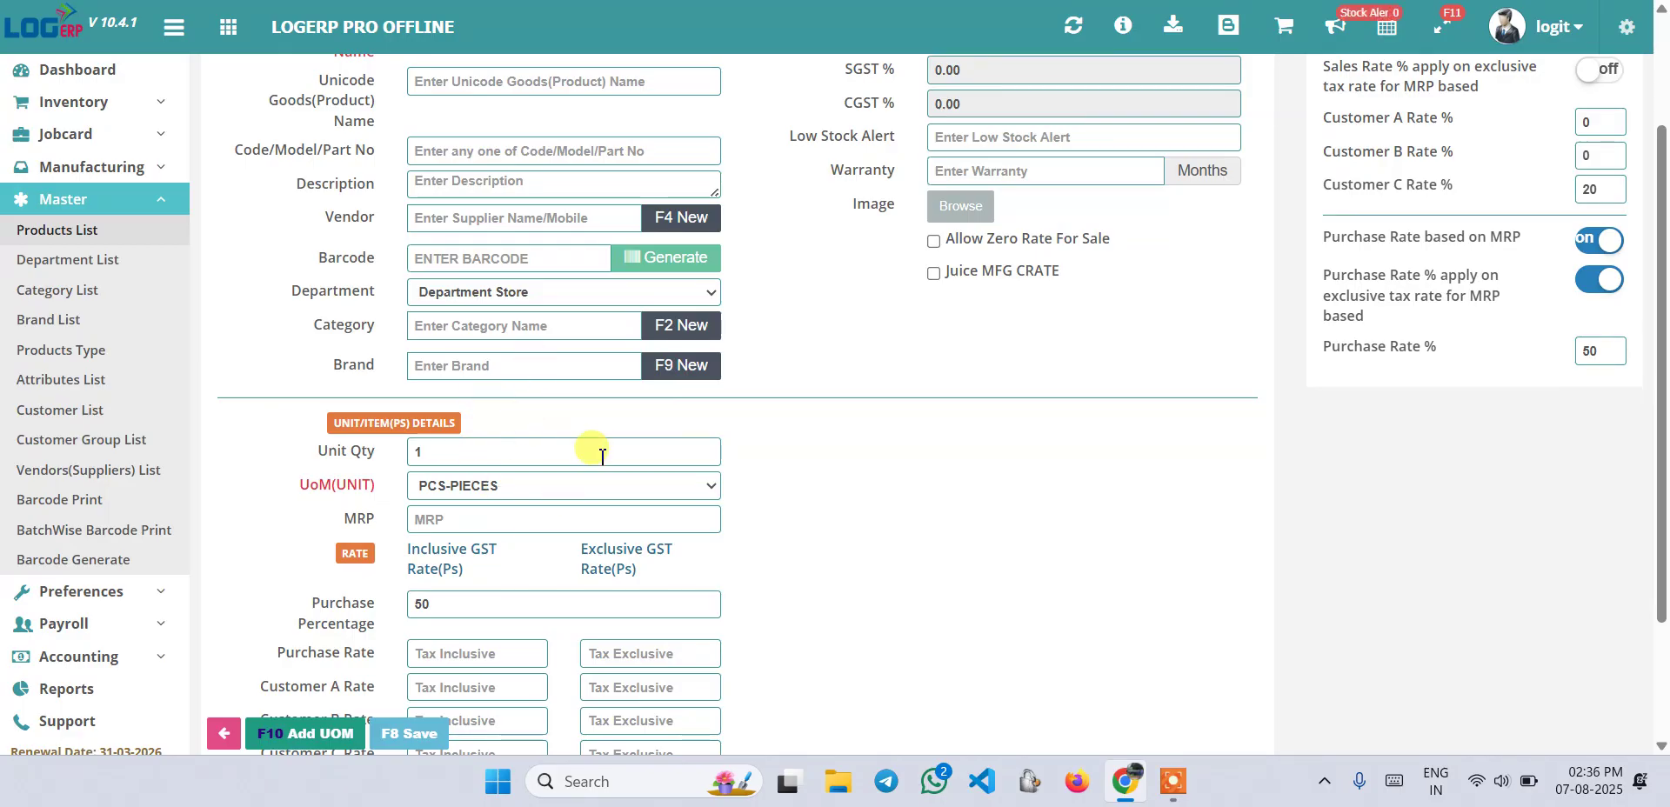
scroll(597, 457, "up", 2)
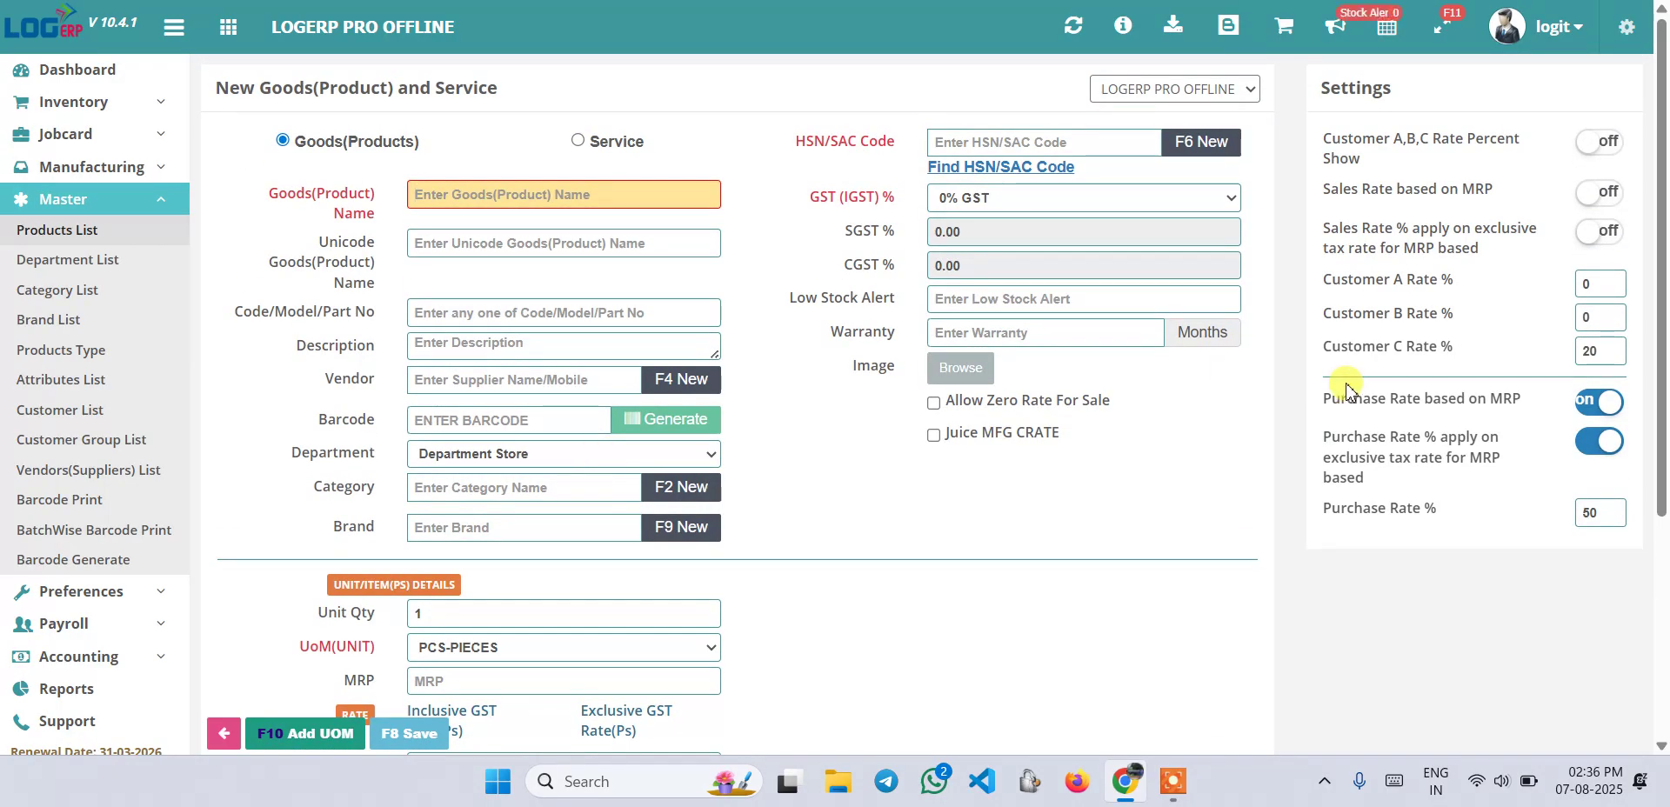
Open General Settings in a separate browser tab and enable Default Product Type is Pack/Box Qty in the inventory settings
left_click(1626, 27)
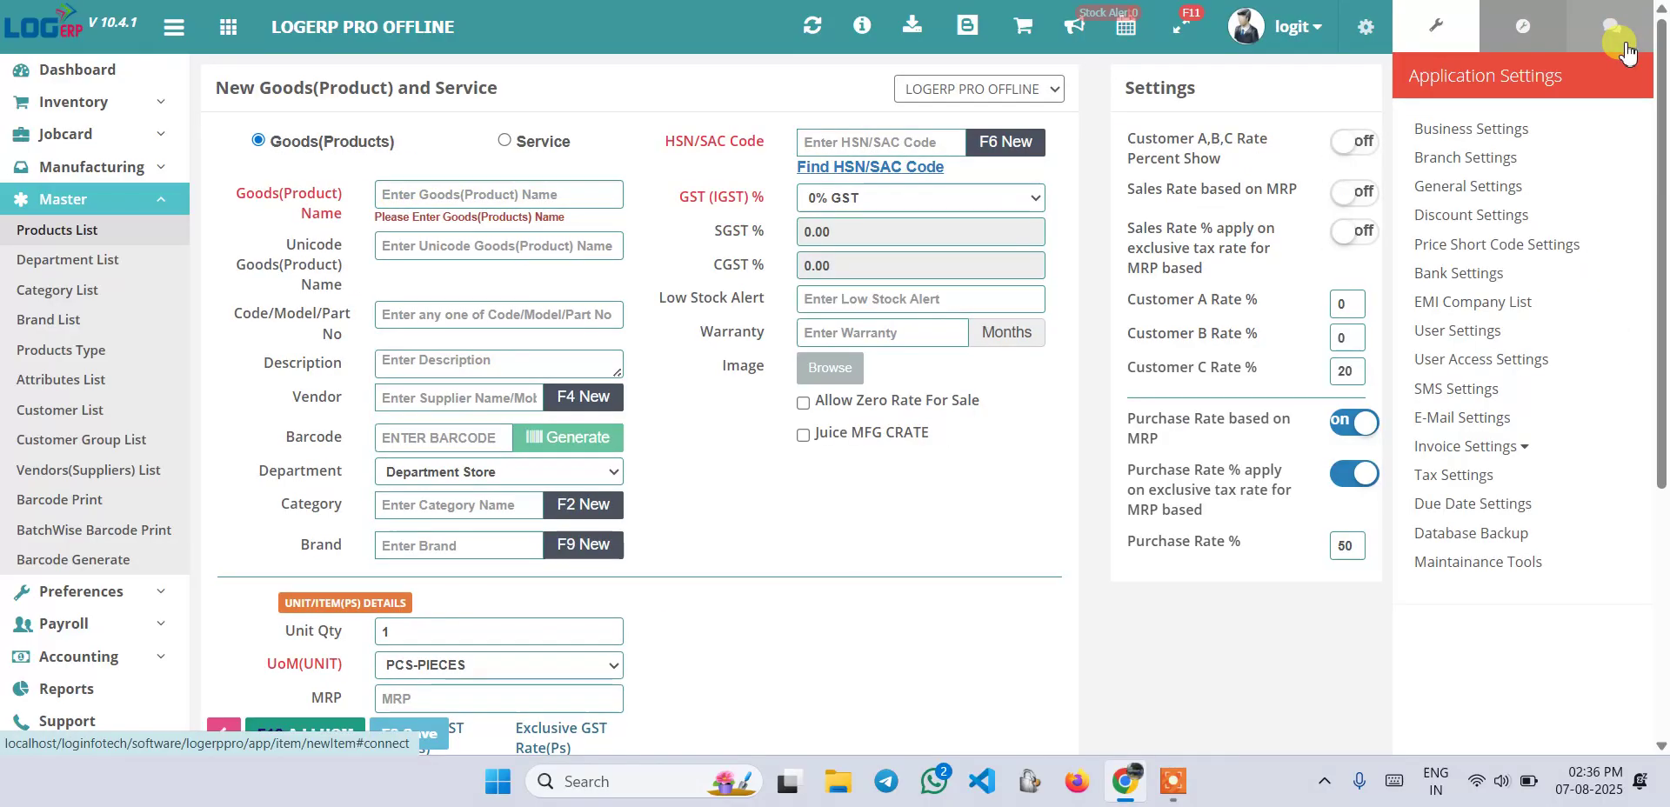
right_click(1479, 188)
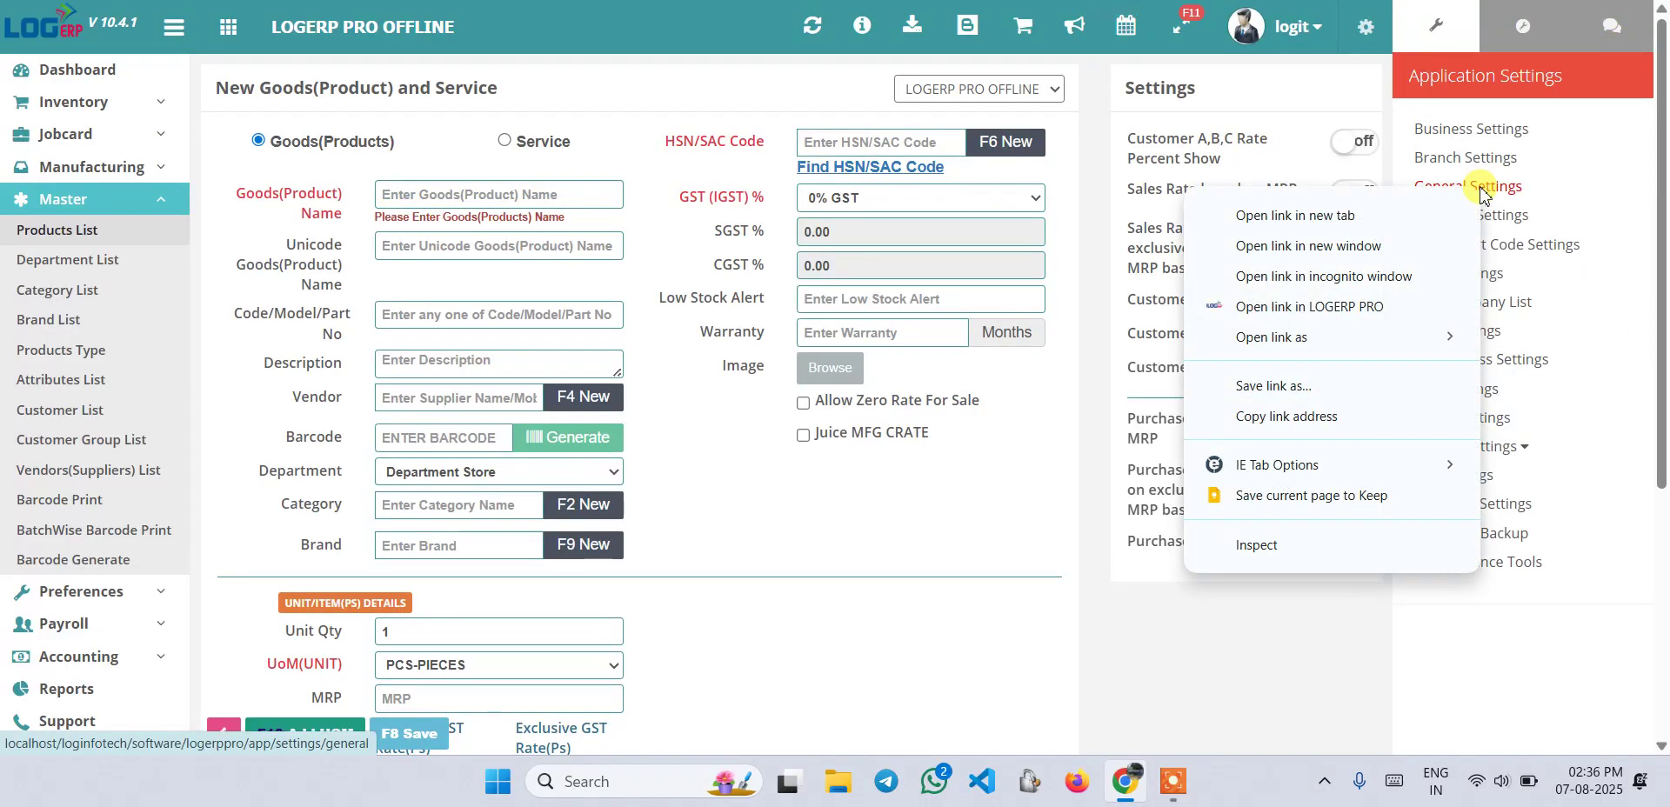
left_click(1392, 226)
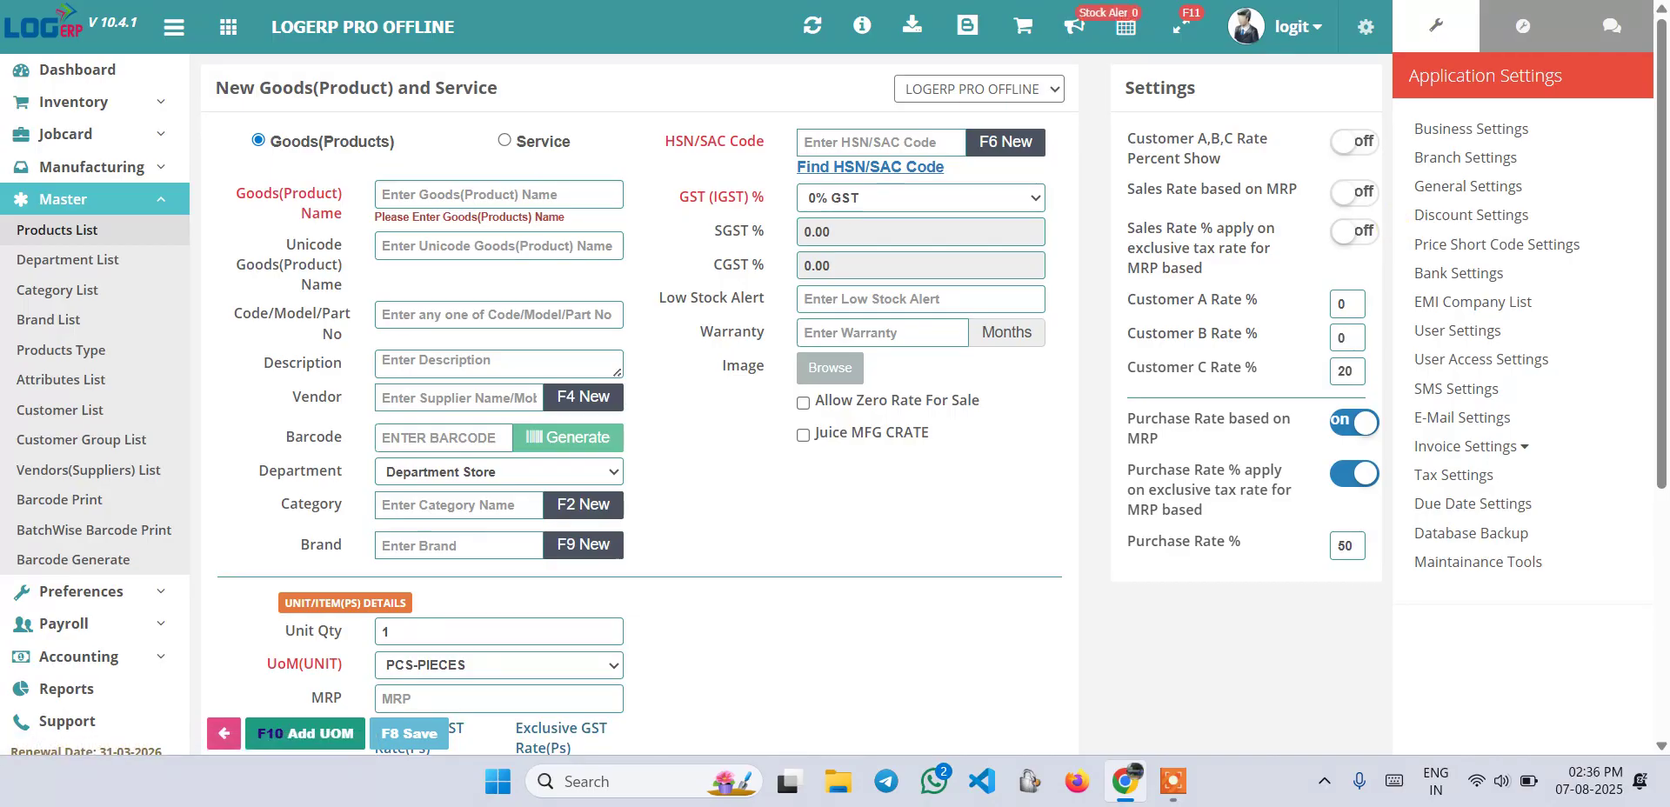
key("ctrl+Tab")
left_click(503, 152)
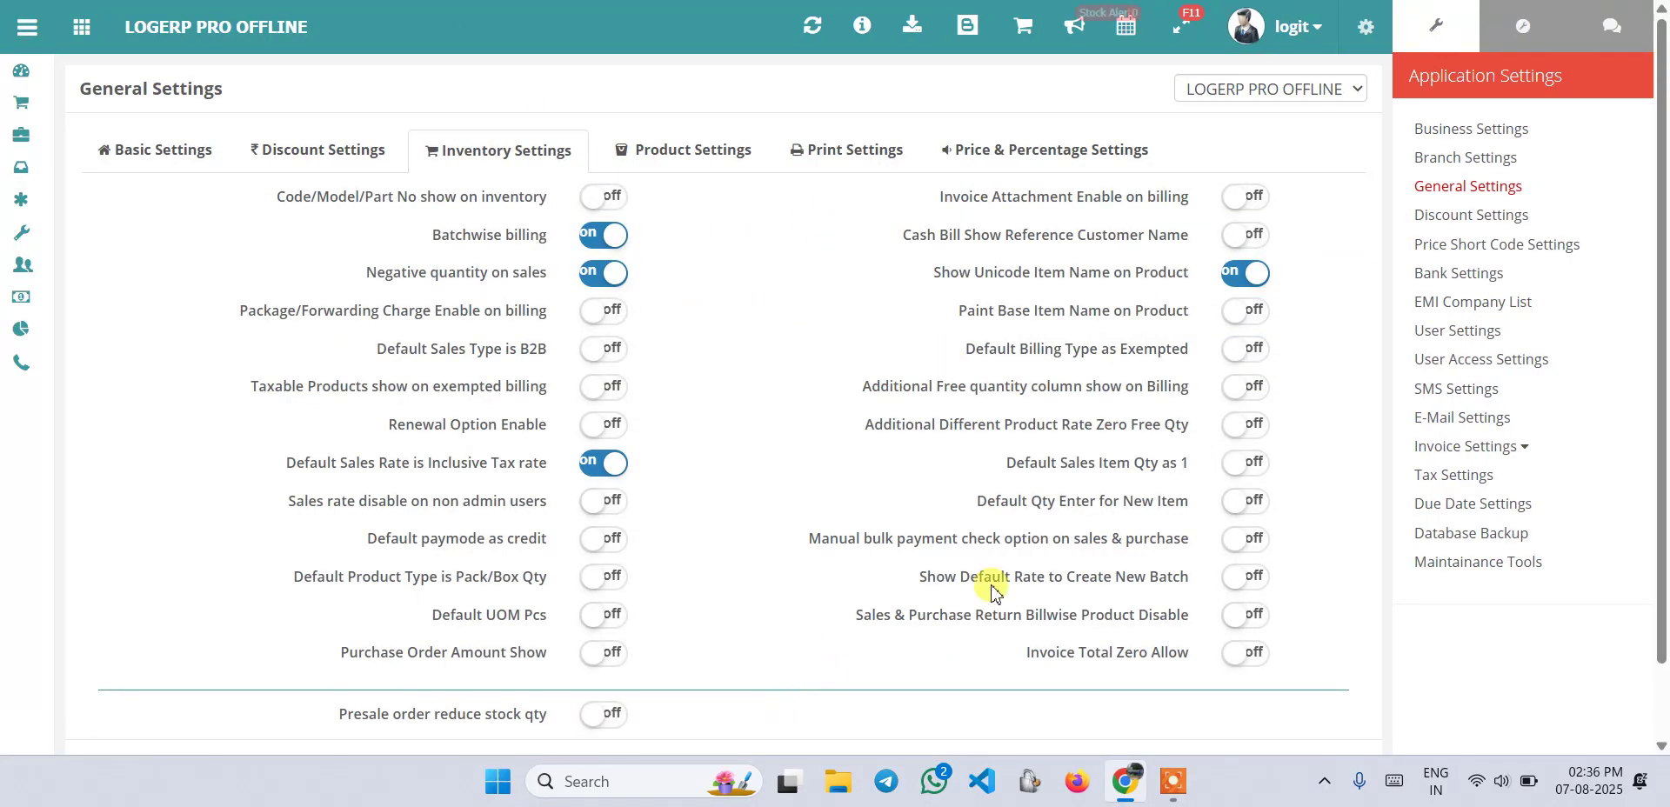
scroll(1101, 609, "down", 1)
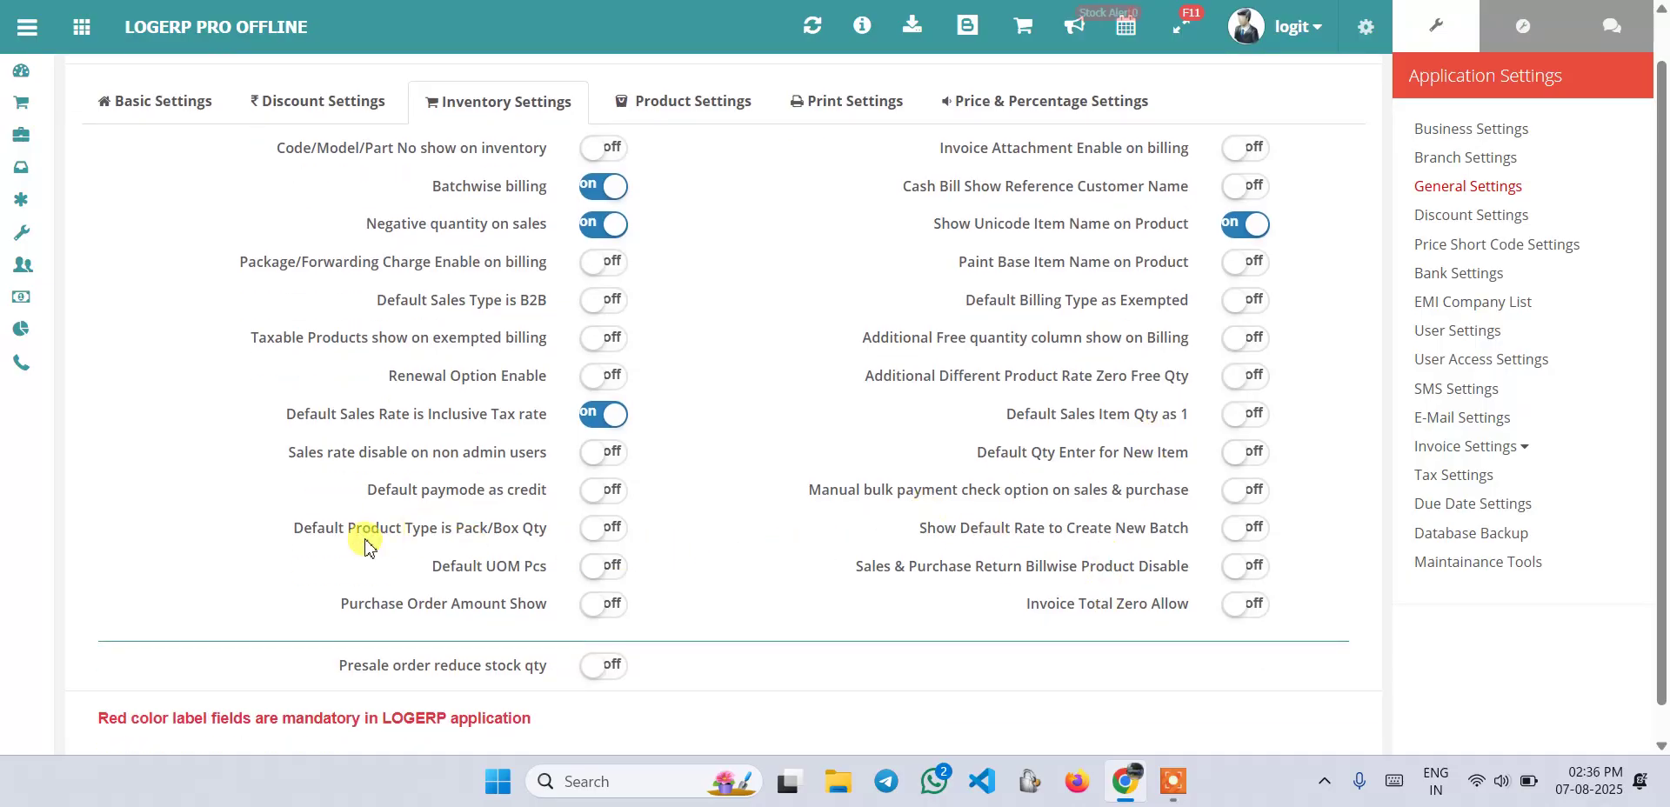
left_click_drag(292, 528, 605, 539)
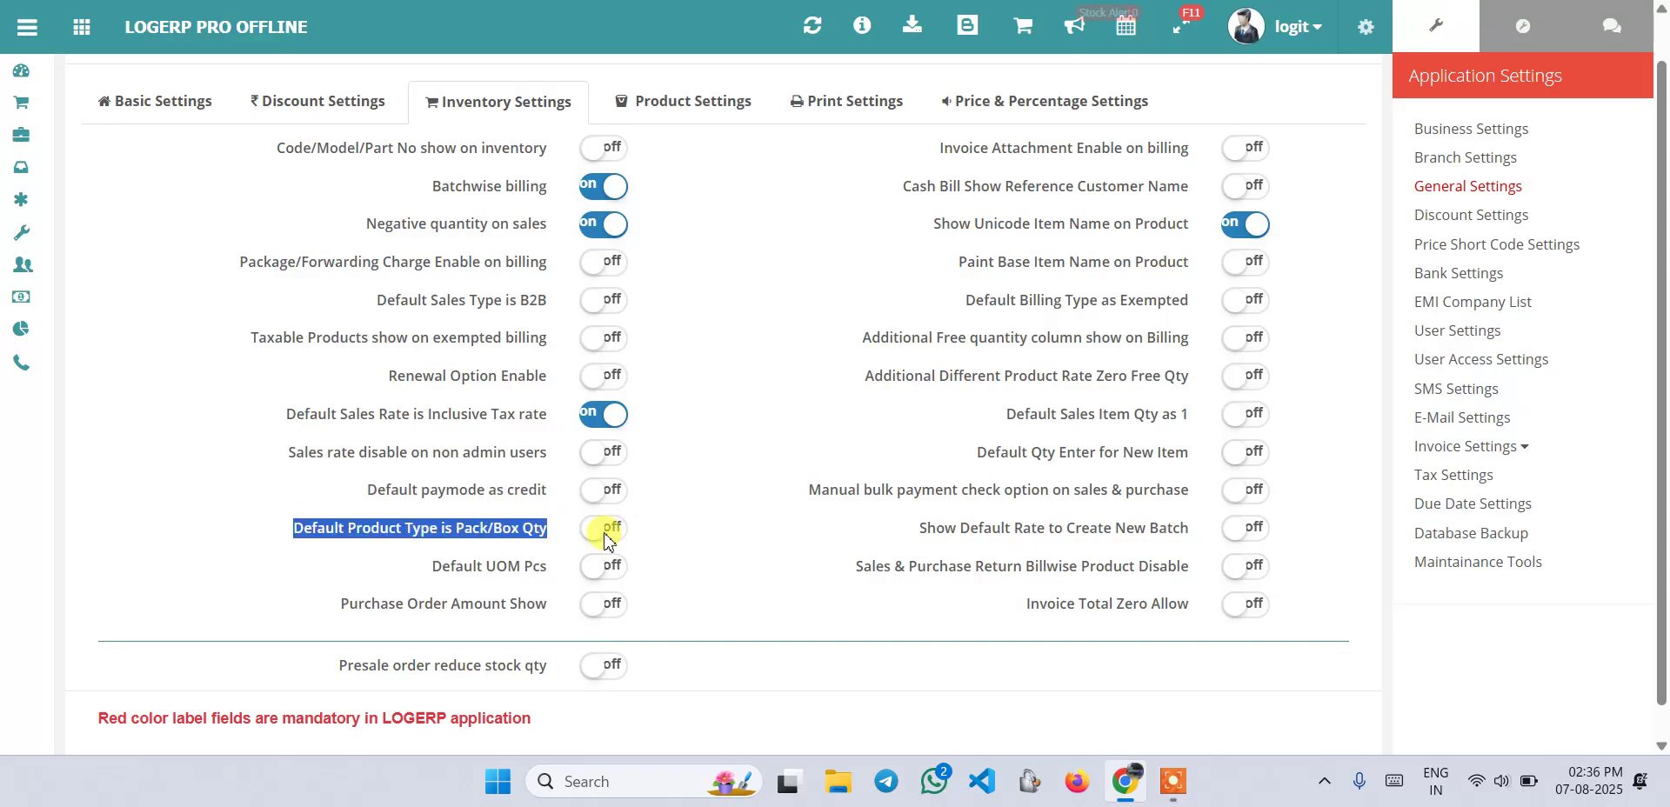
left_click(605, 532)
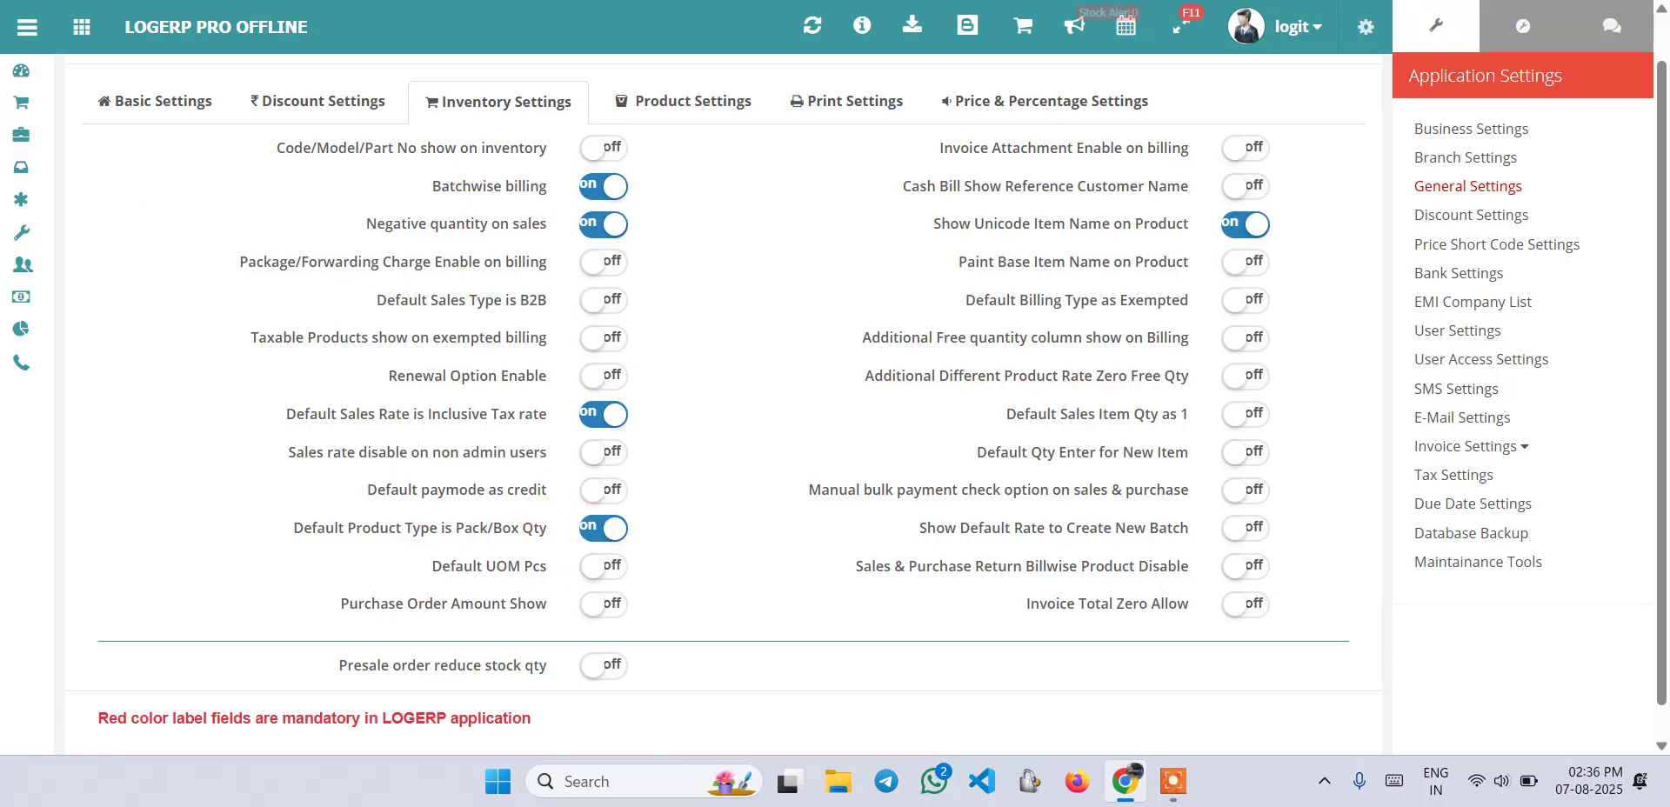
Return to the new product form, reload it, and examine the product name, pack/box and unit detail fields
left_click(374, 1)
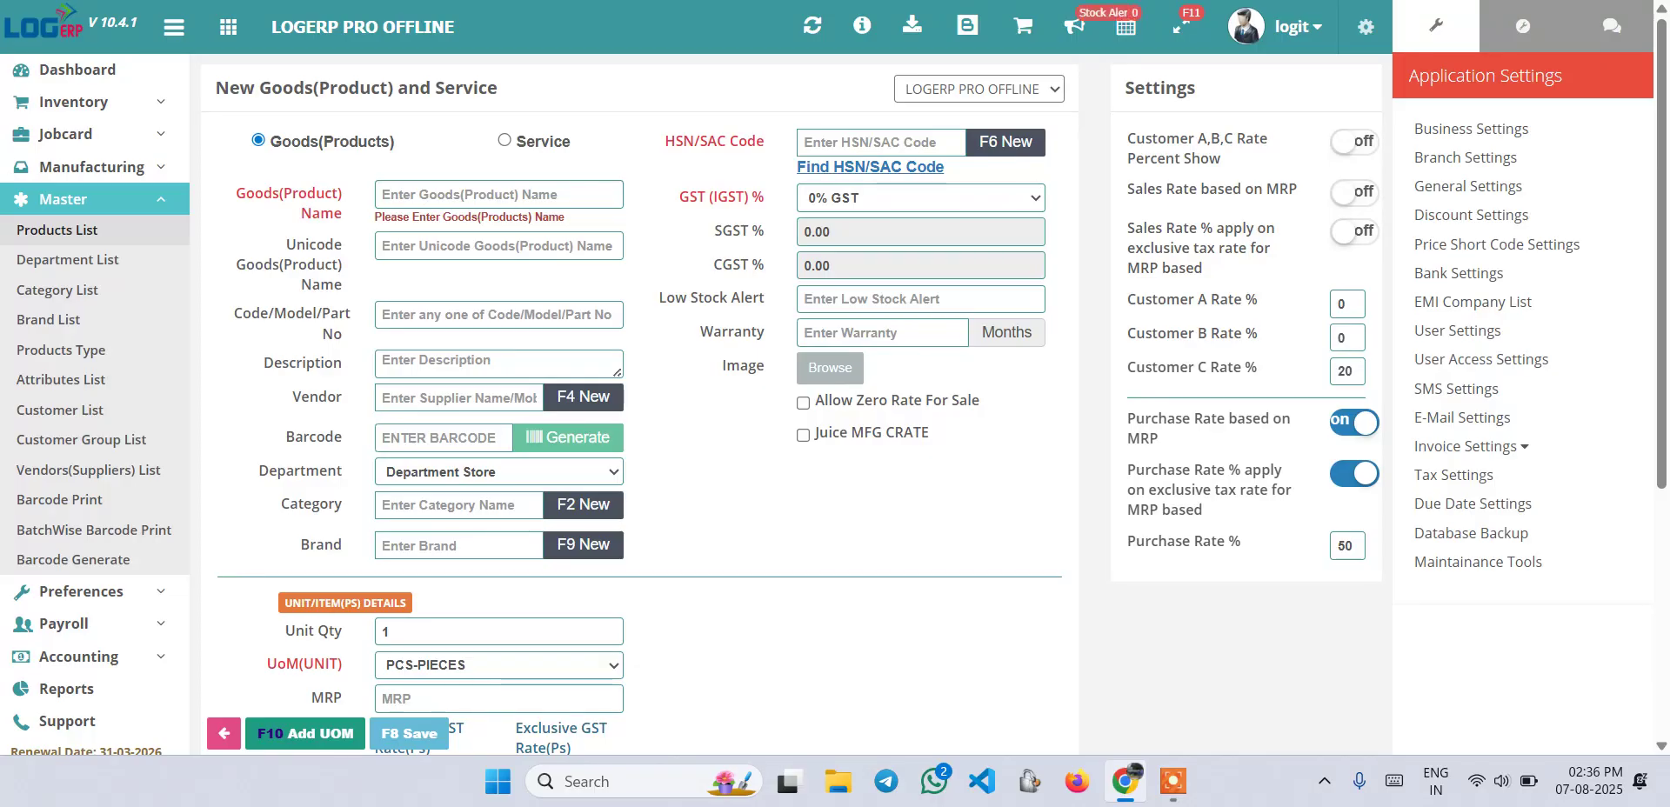
key("F5")
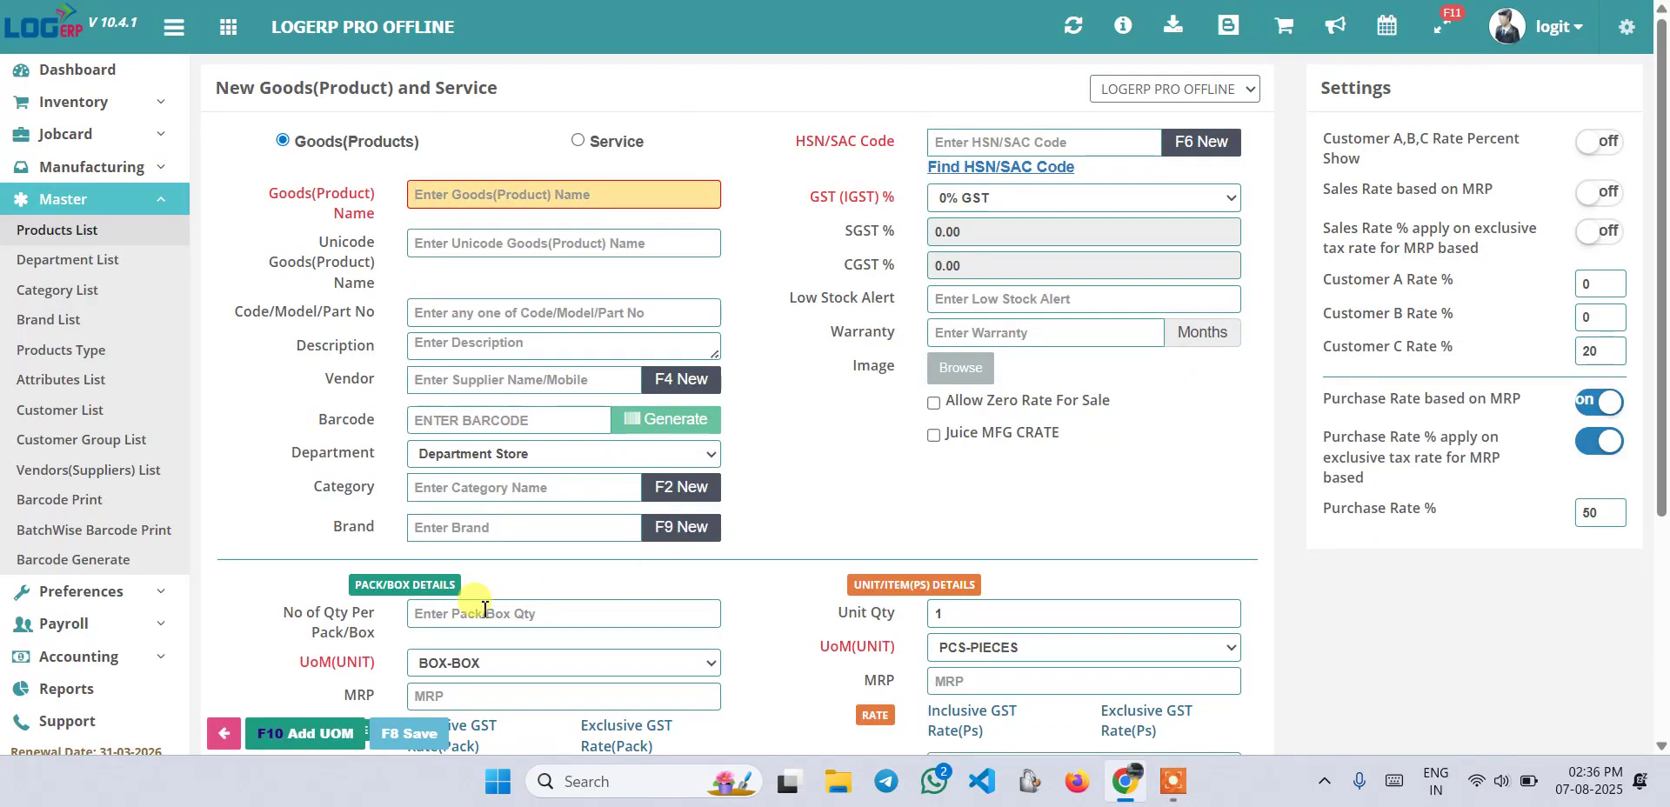
scroll(474, 600, "down", 2)
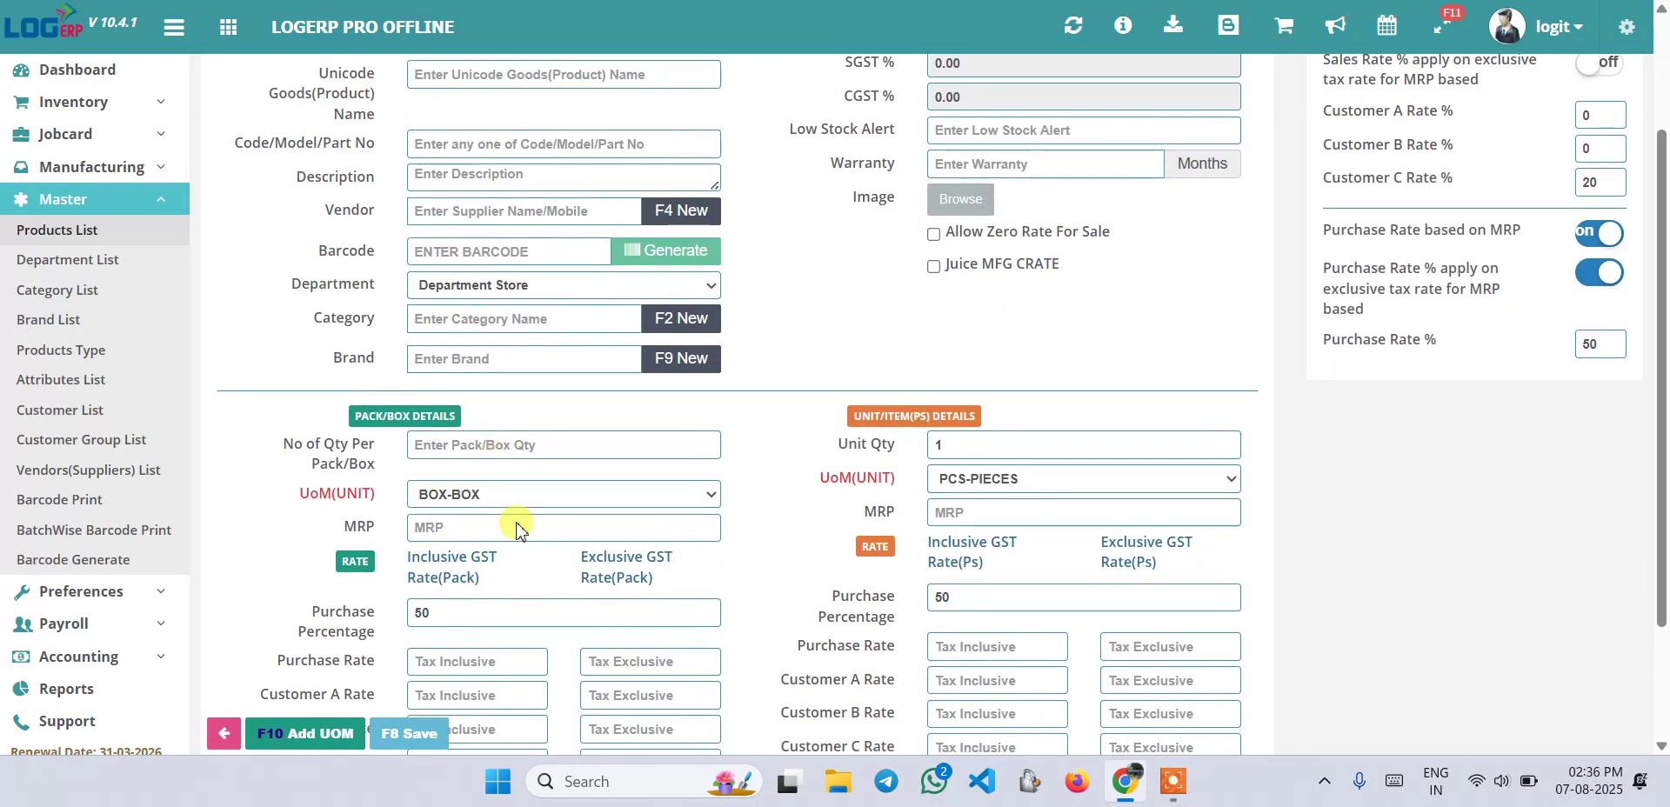
scroll(496, 551, "up", 2)
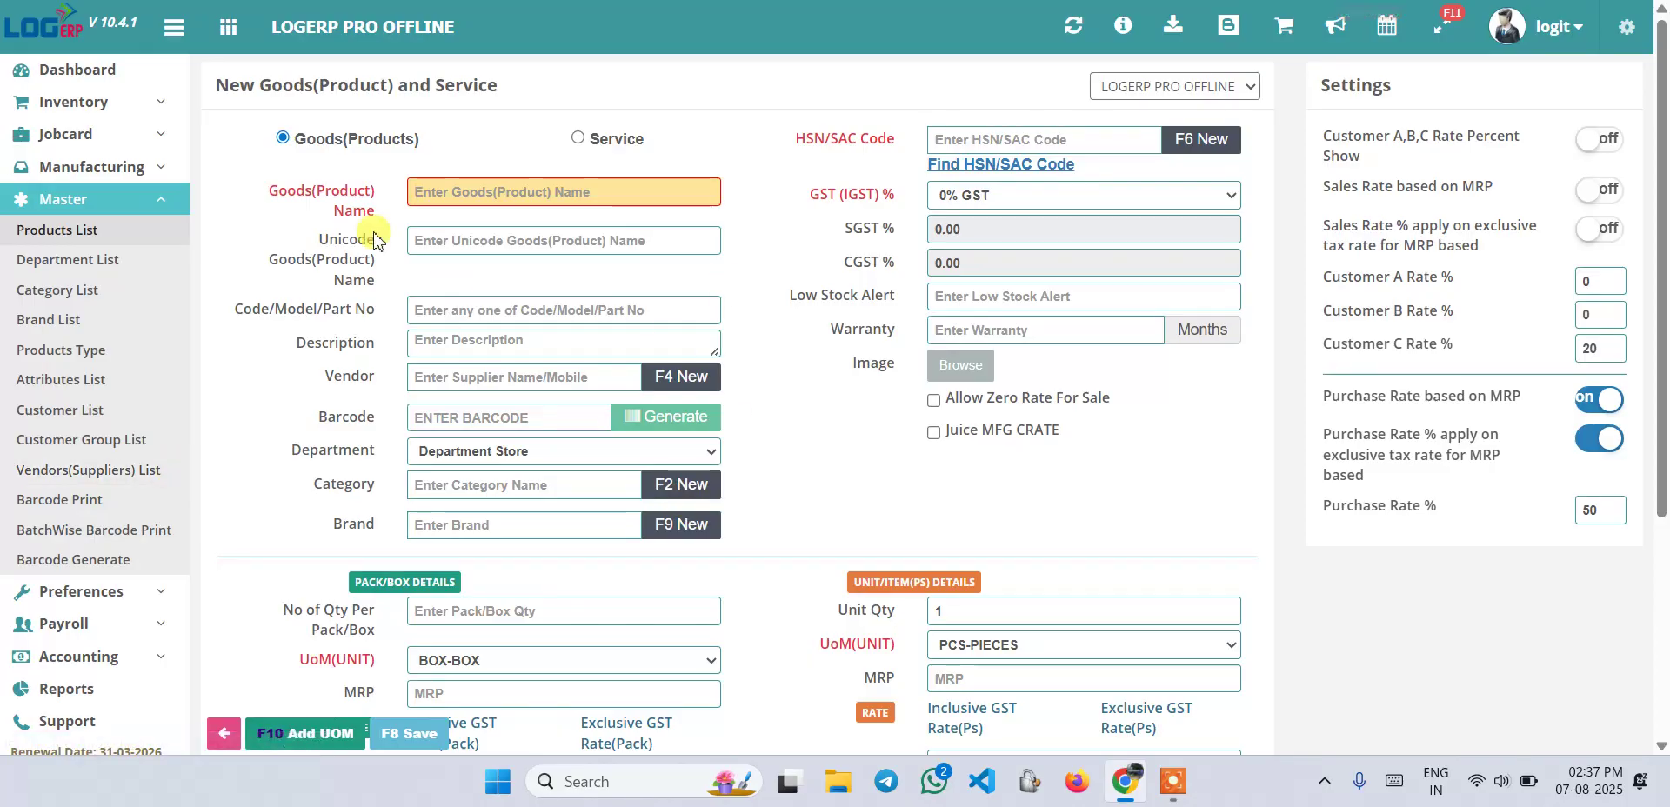
left_click_drag(262, 186, 378, 221)
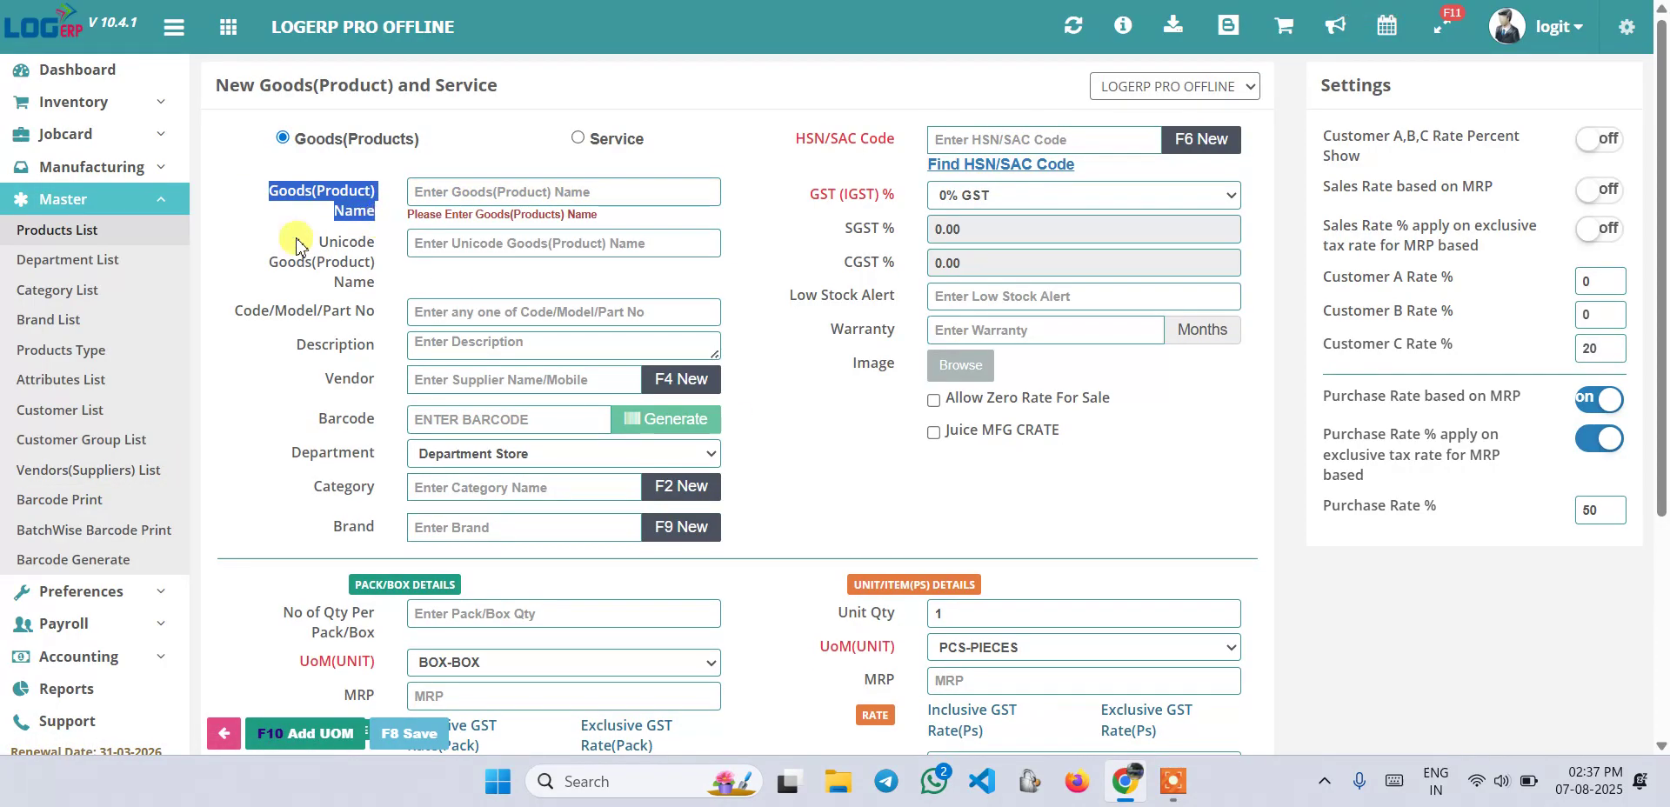
left_click(275, 234)
scroll(687, 461, "down", 2)
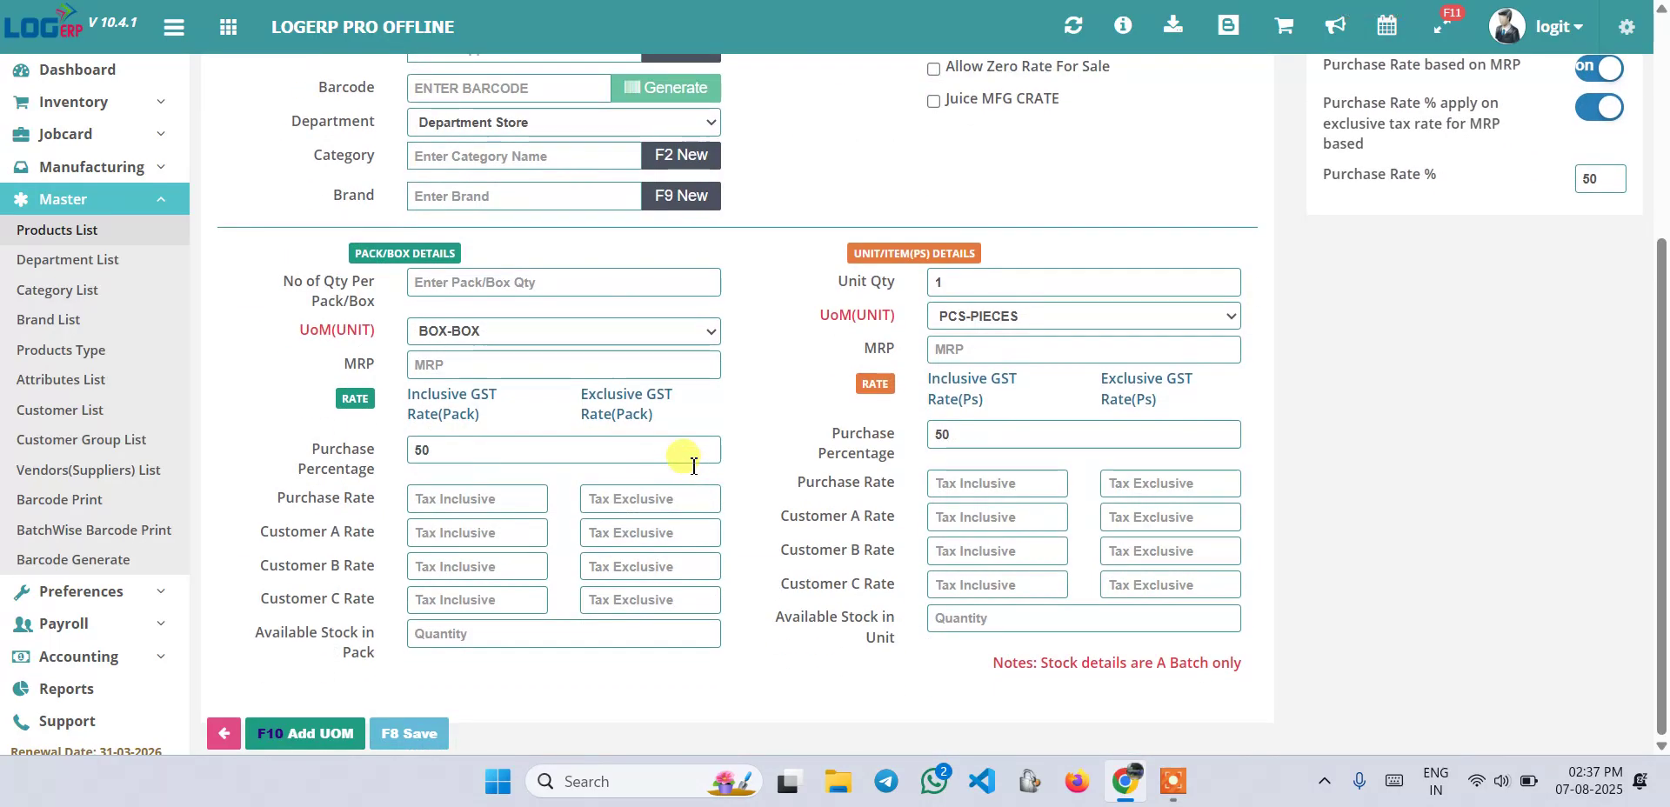
Enter Hamam Soap 100G as the goods (product) name in the new product form
scroll(694, 465, "up", 1)
scroll(694, 465, "up", 1)
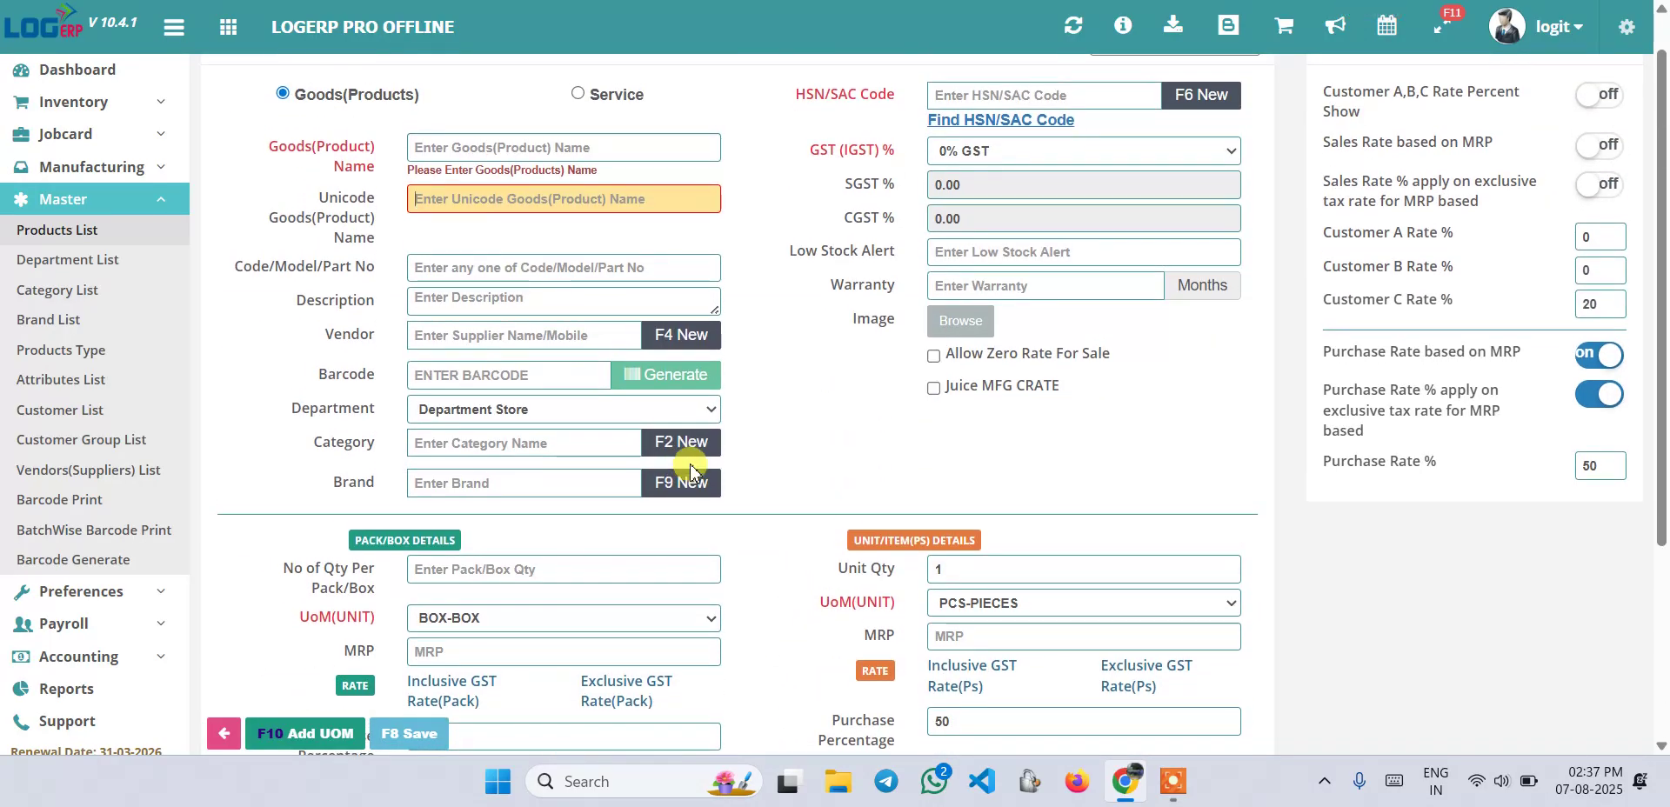
left_click(479, 153)
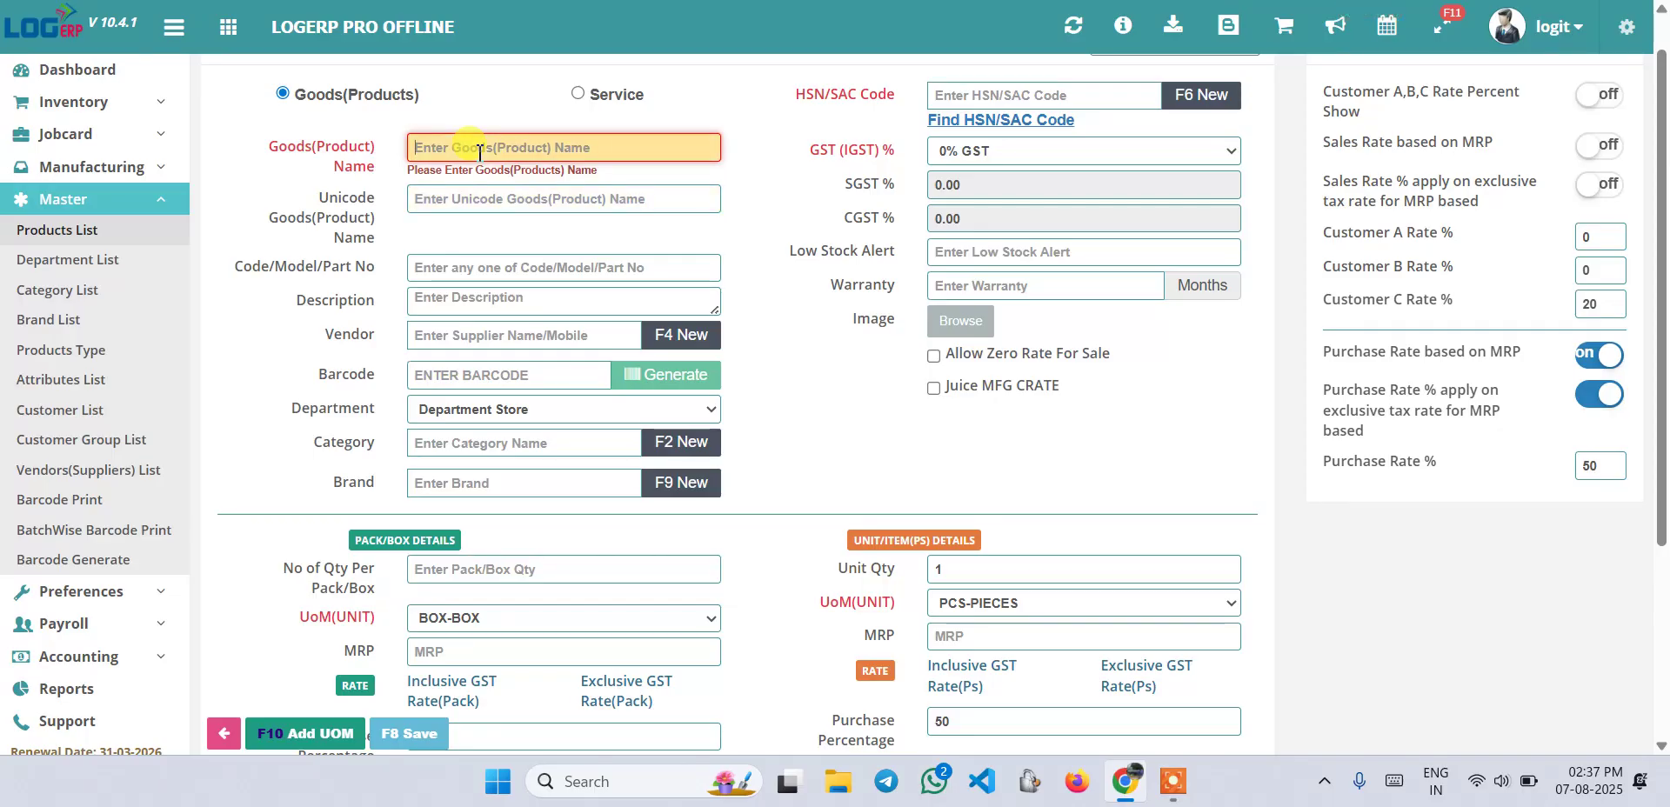
type("Ha")
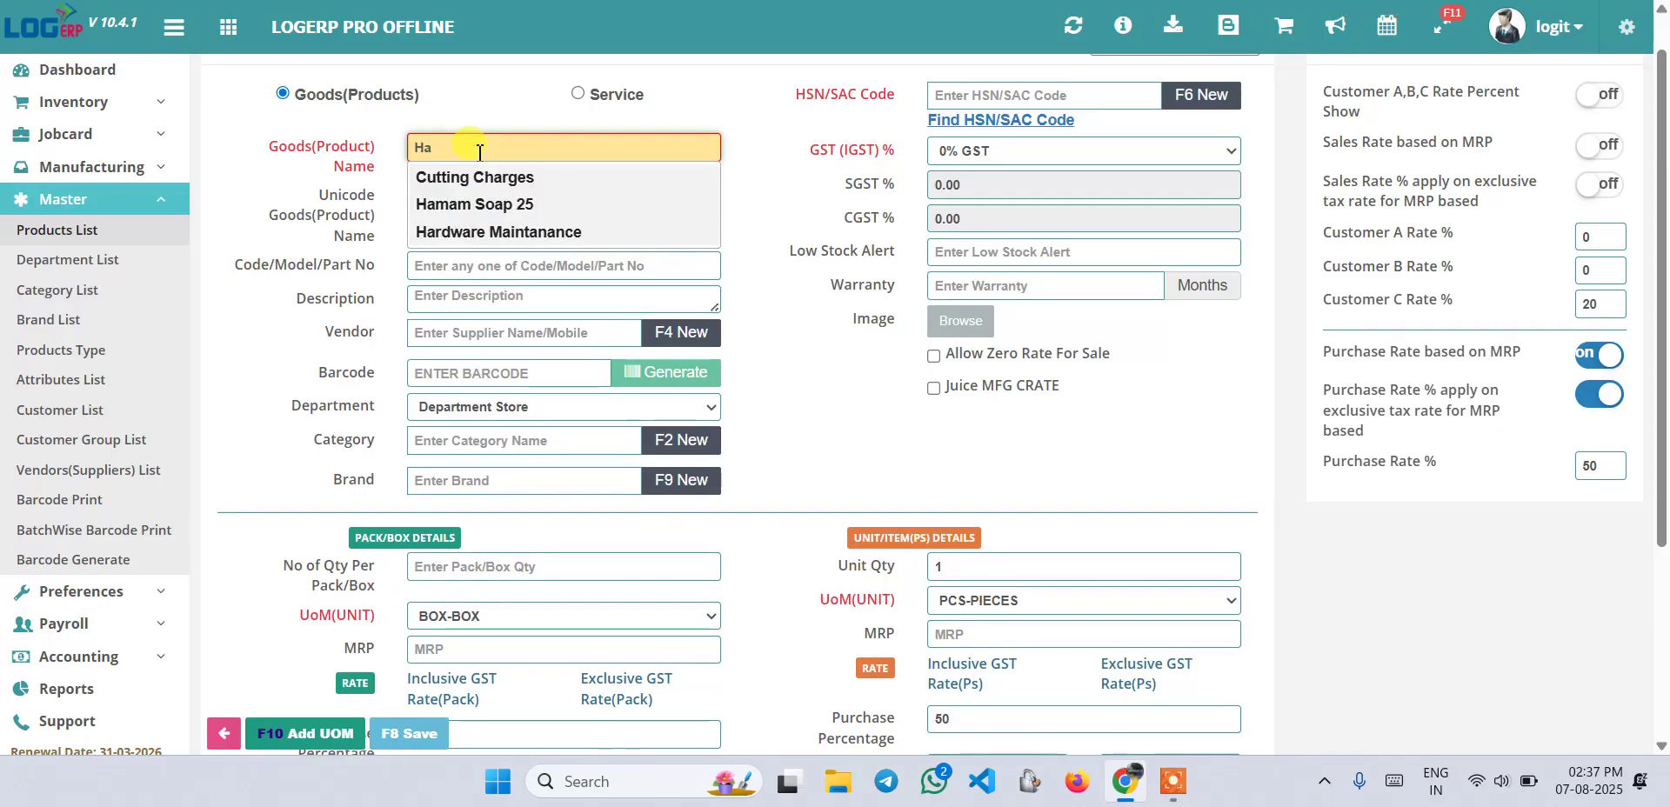
key("BackSpace")
key("BackSpace")
type("Ha")
type("mam Soap")
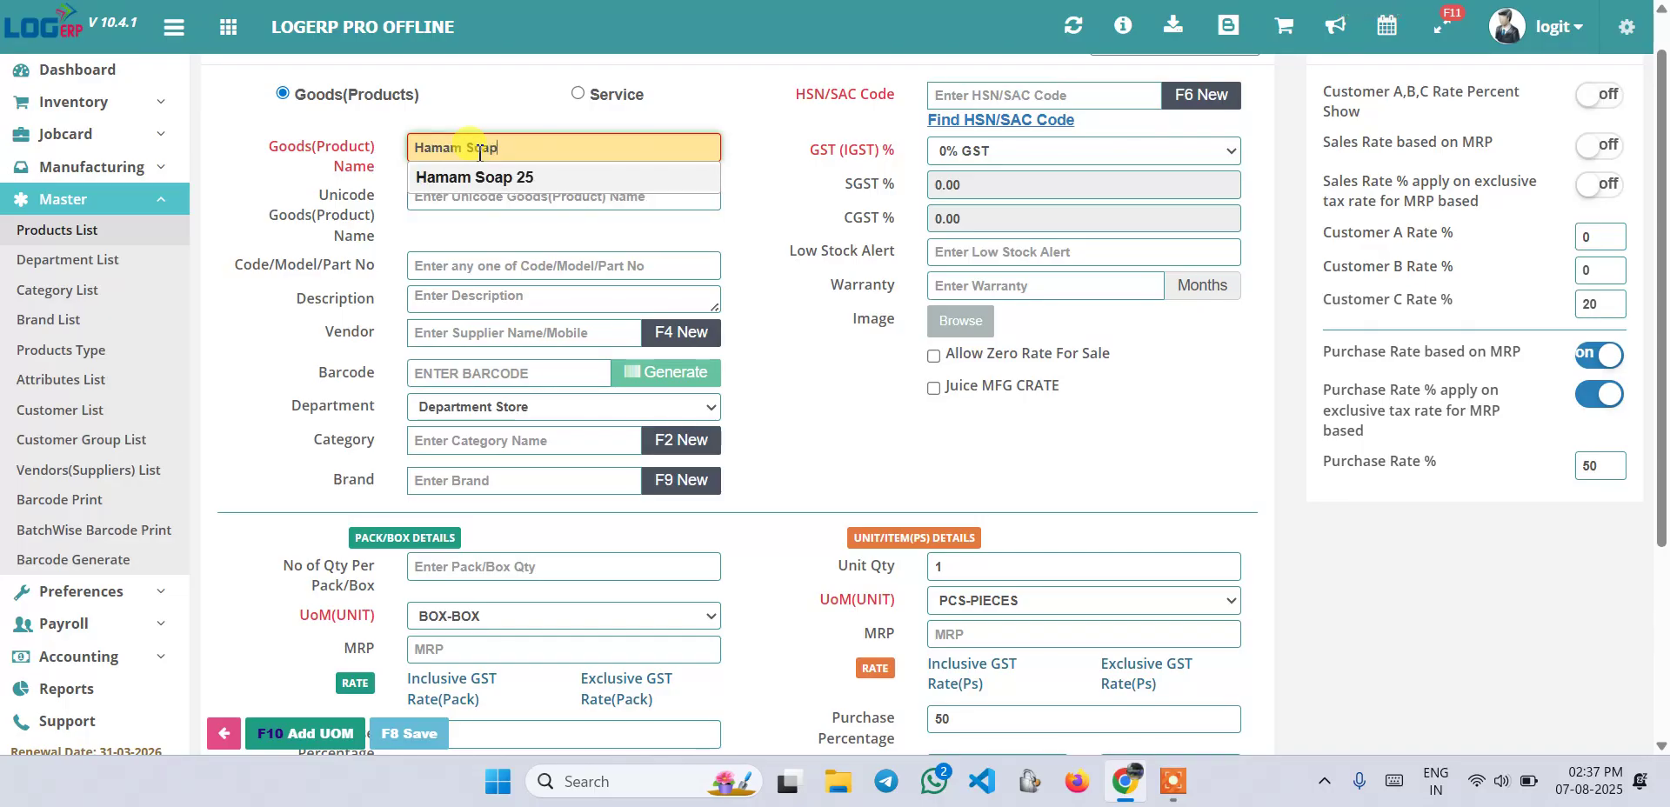
type(" 100G")
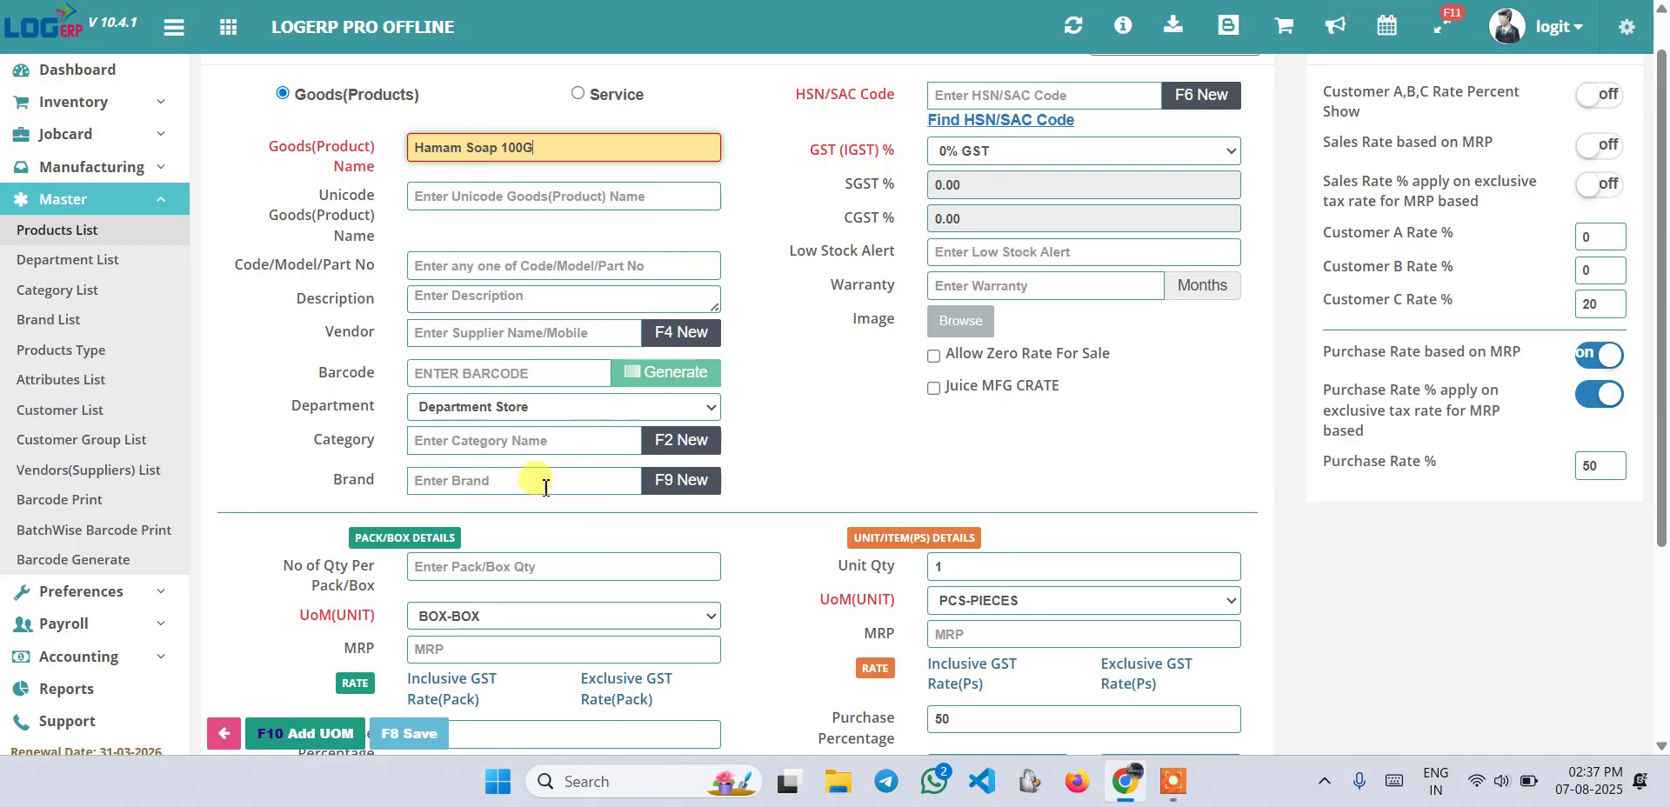
Assign DEmo supplier as the product's vendor and enter 123456789 as its barcode
left_click(460, 195)
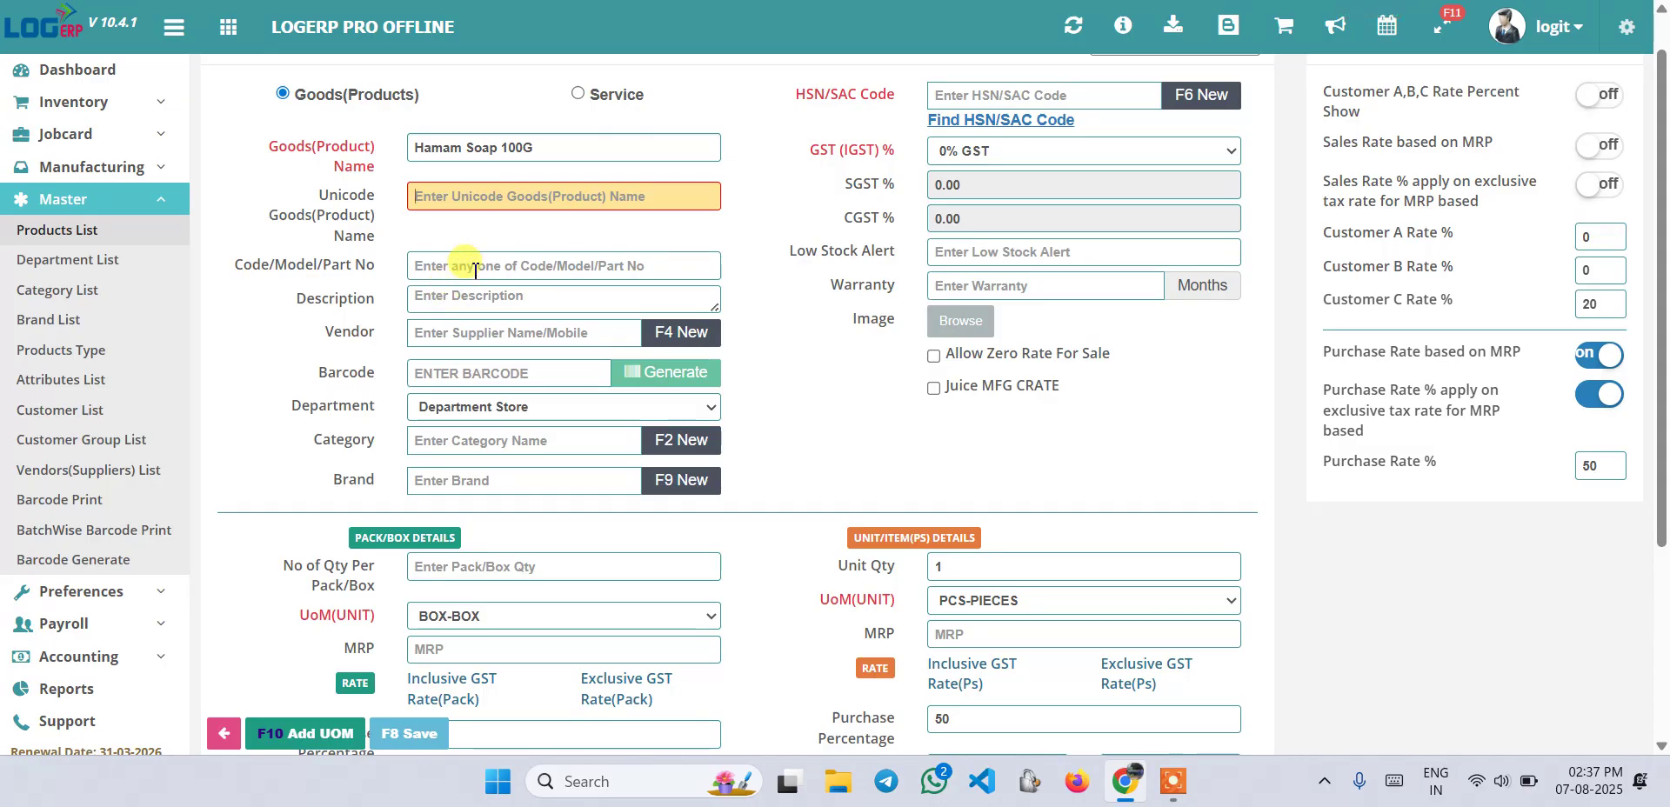
left_click(461, 336)
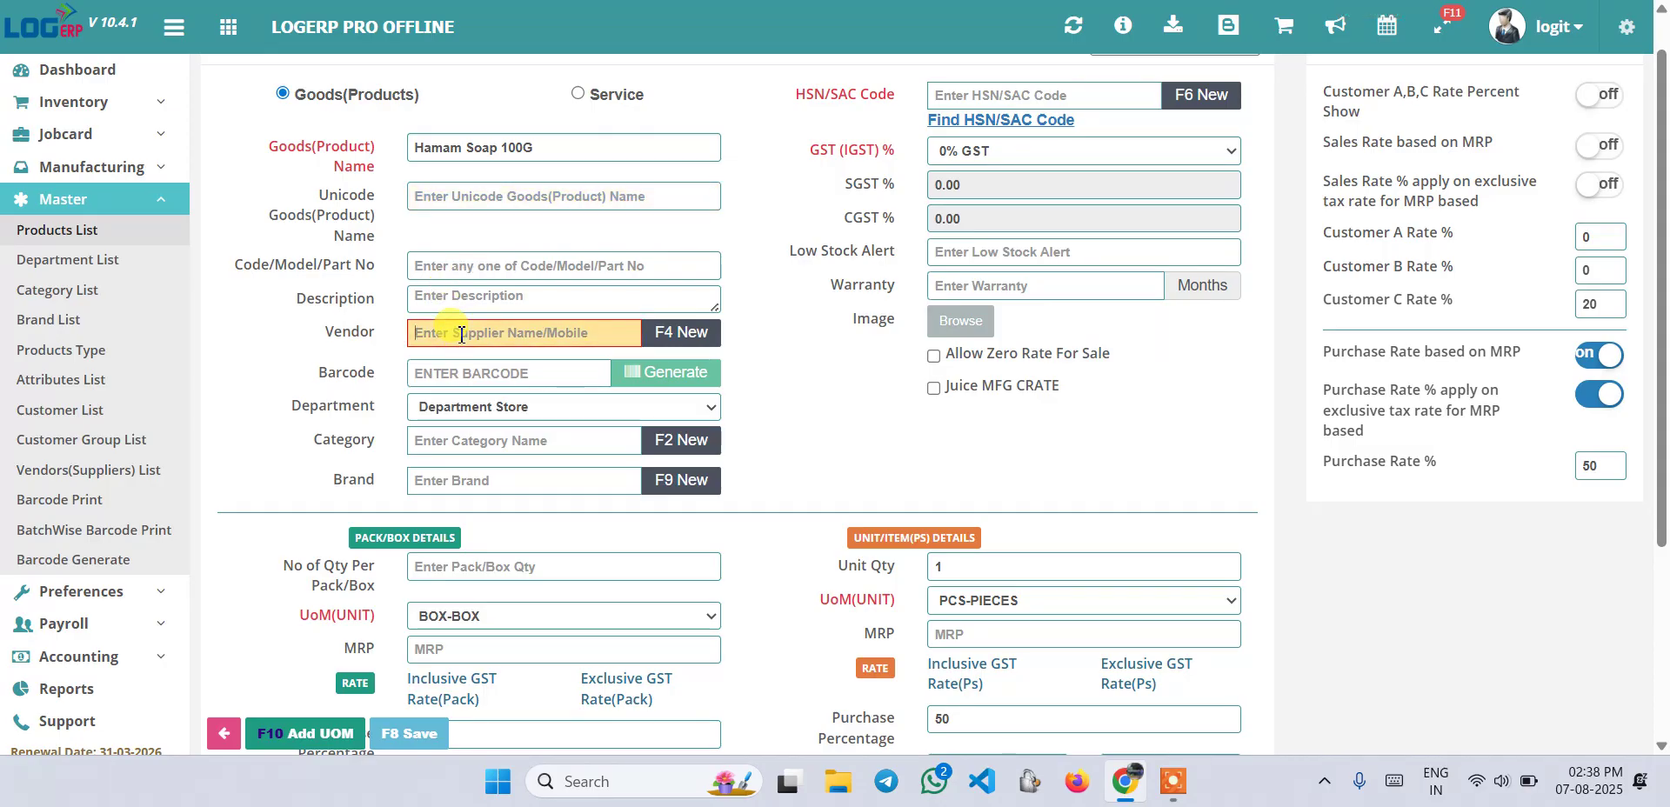
type("d")
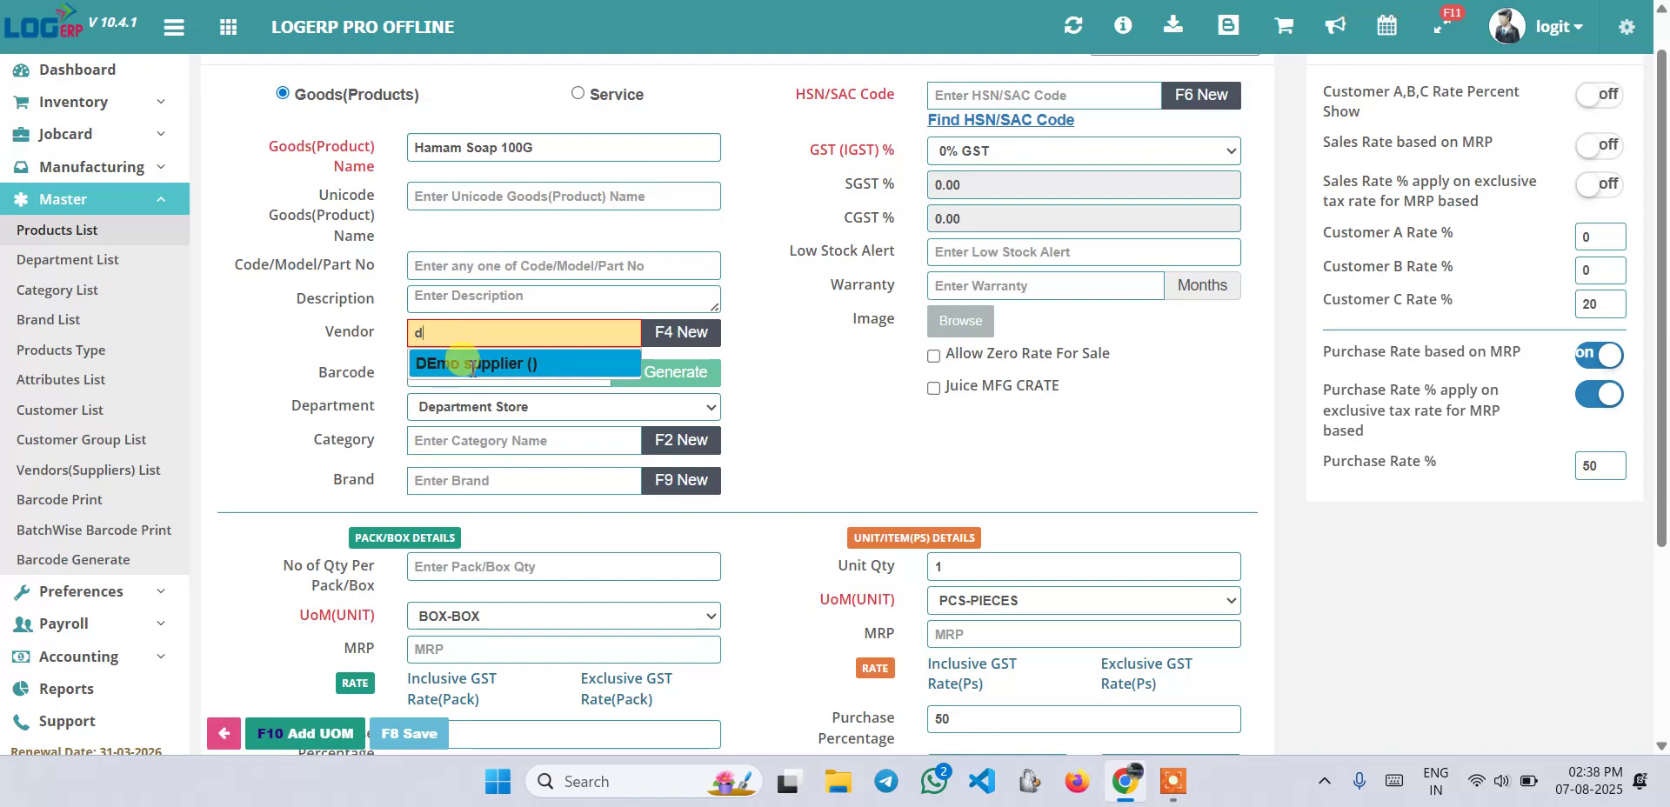
left_click(471, 364)
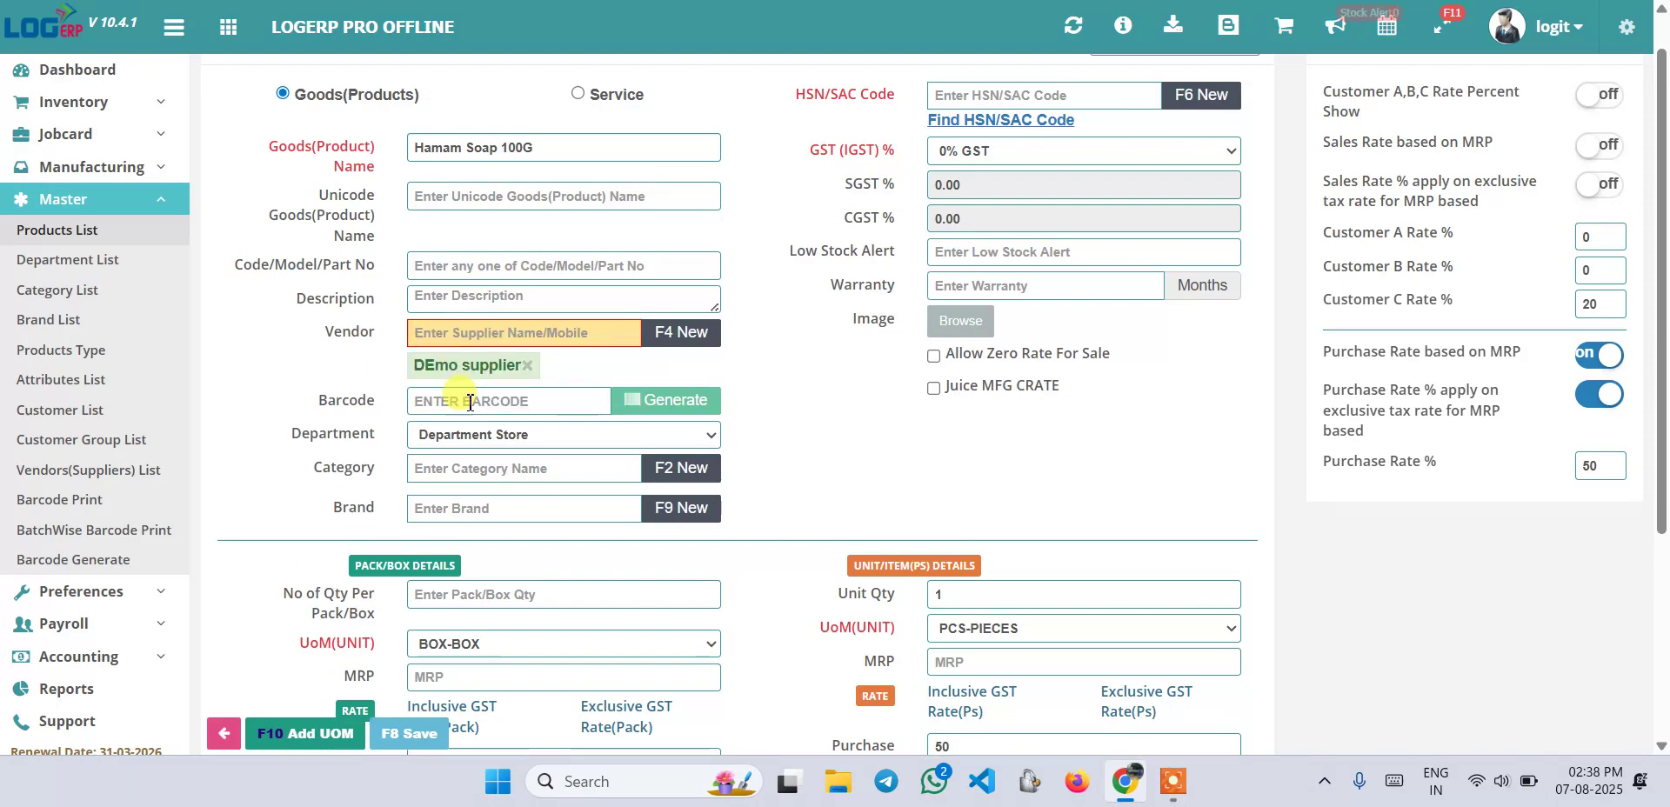
left_click(550, 404)
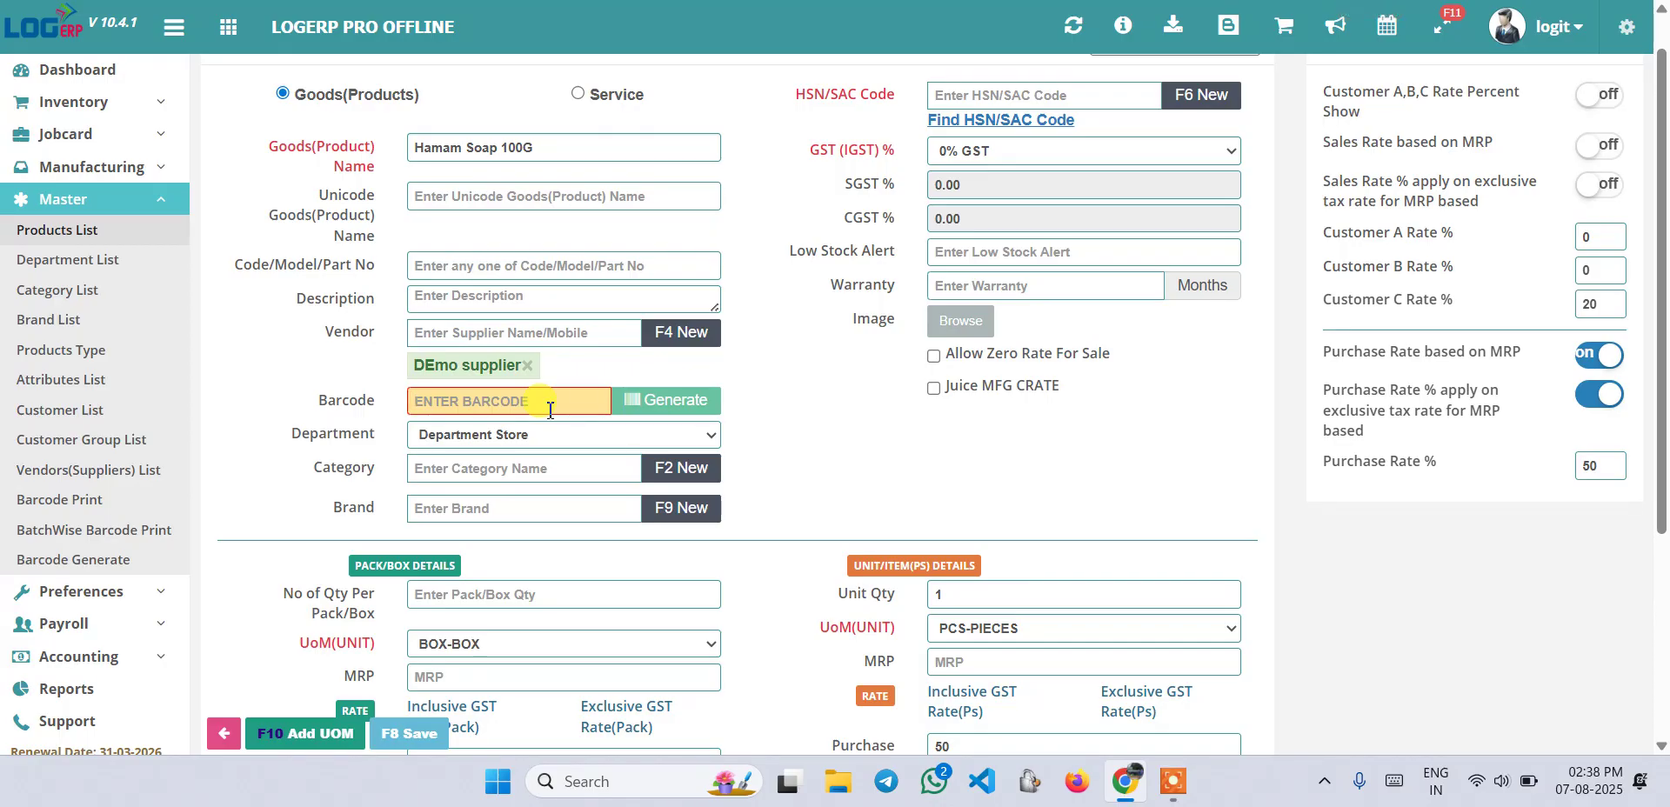
type("123456789")
Set the product's category to Bath Products and its brand to Himalaya
left_click(497, 470)
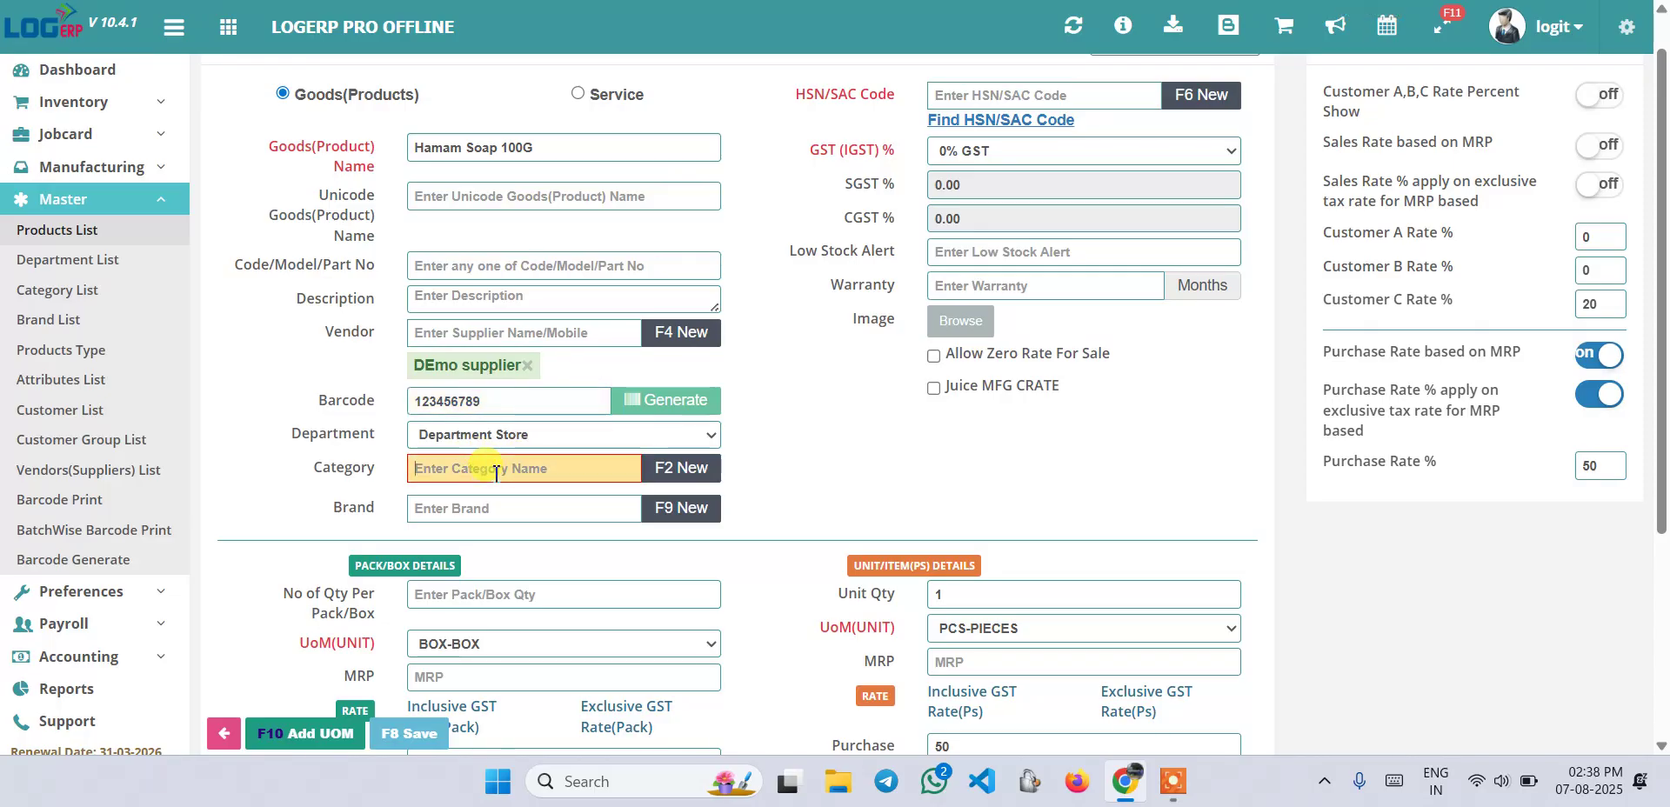
type("s")
key("BackSpace")
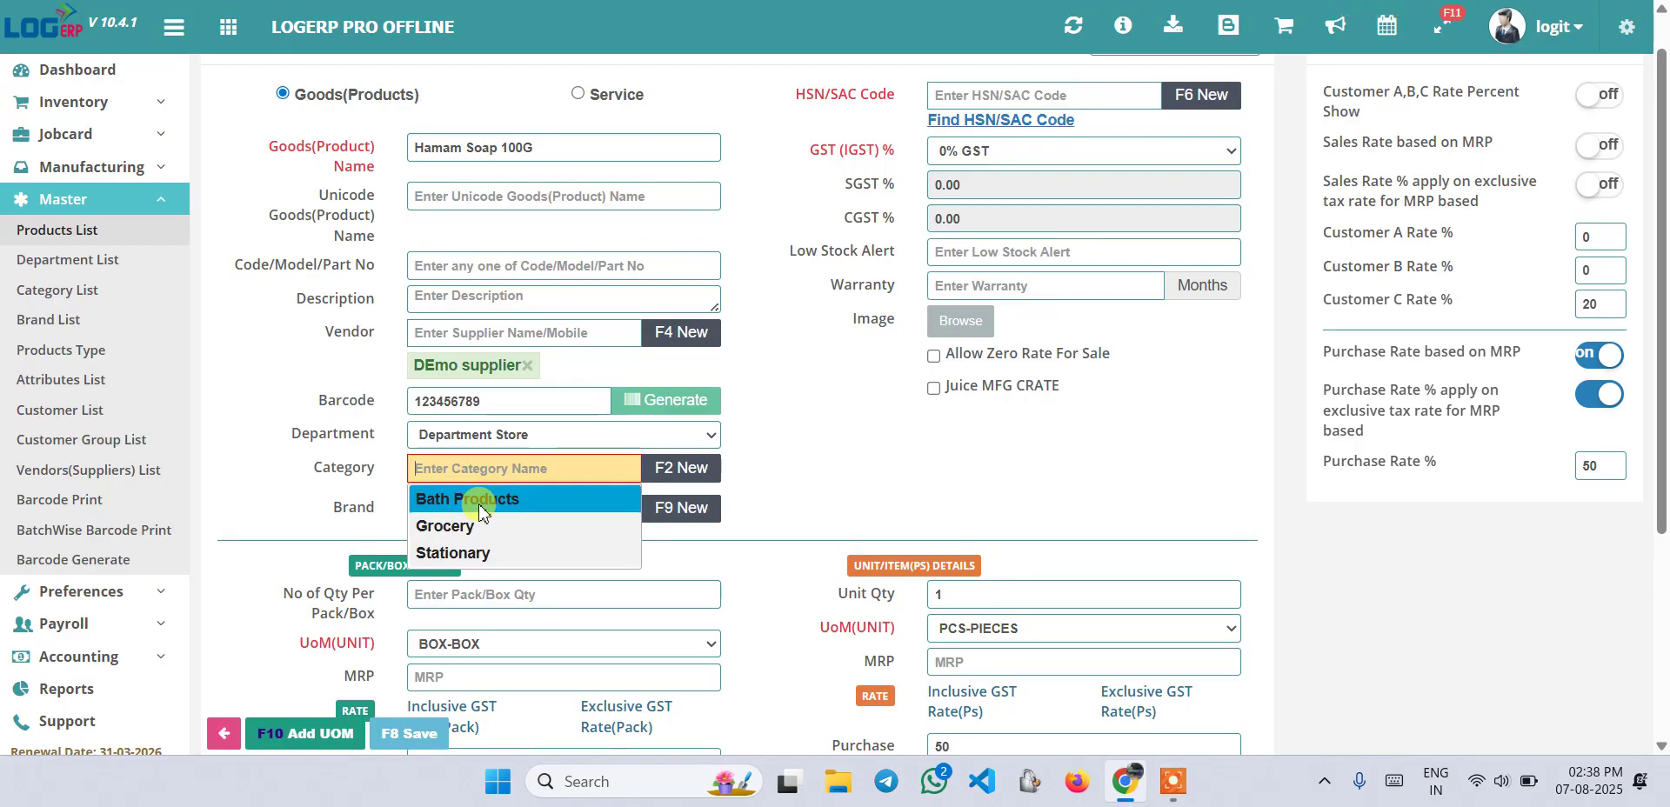
left_click(483, 500)
left_click(509, 538)
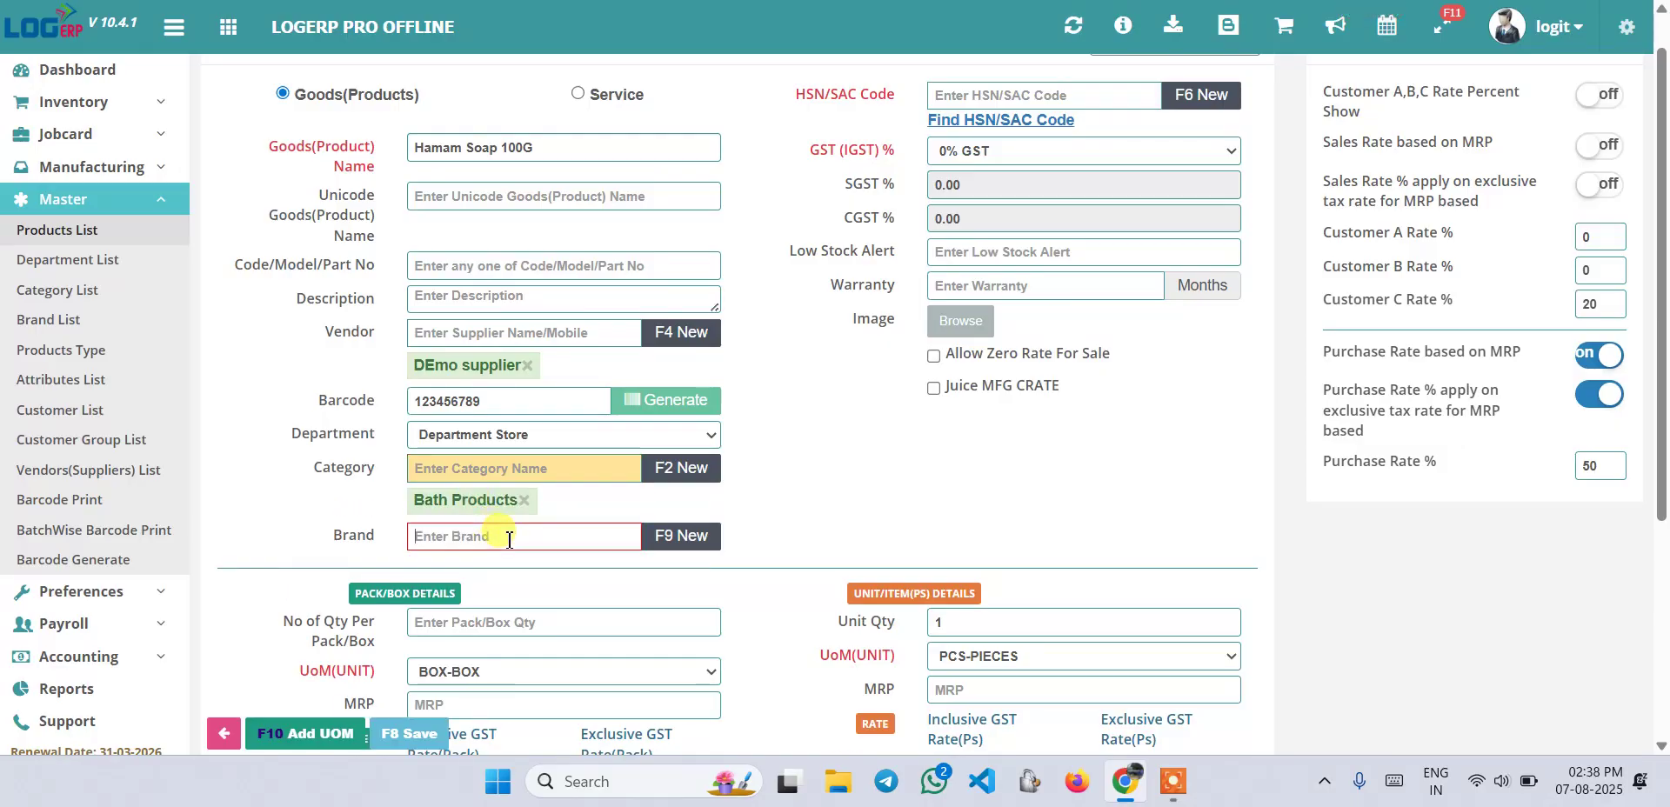
type("s")
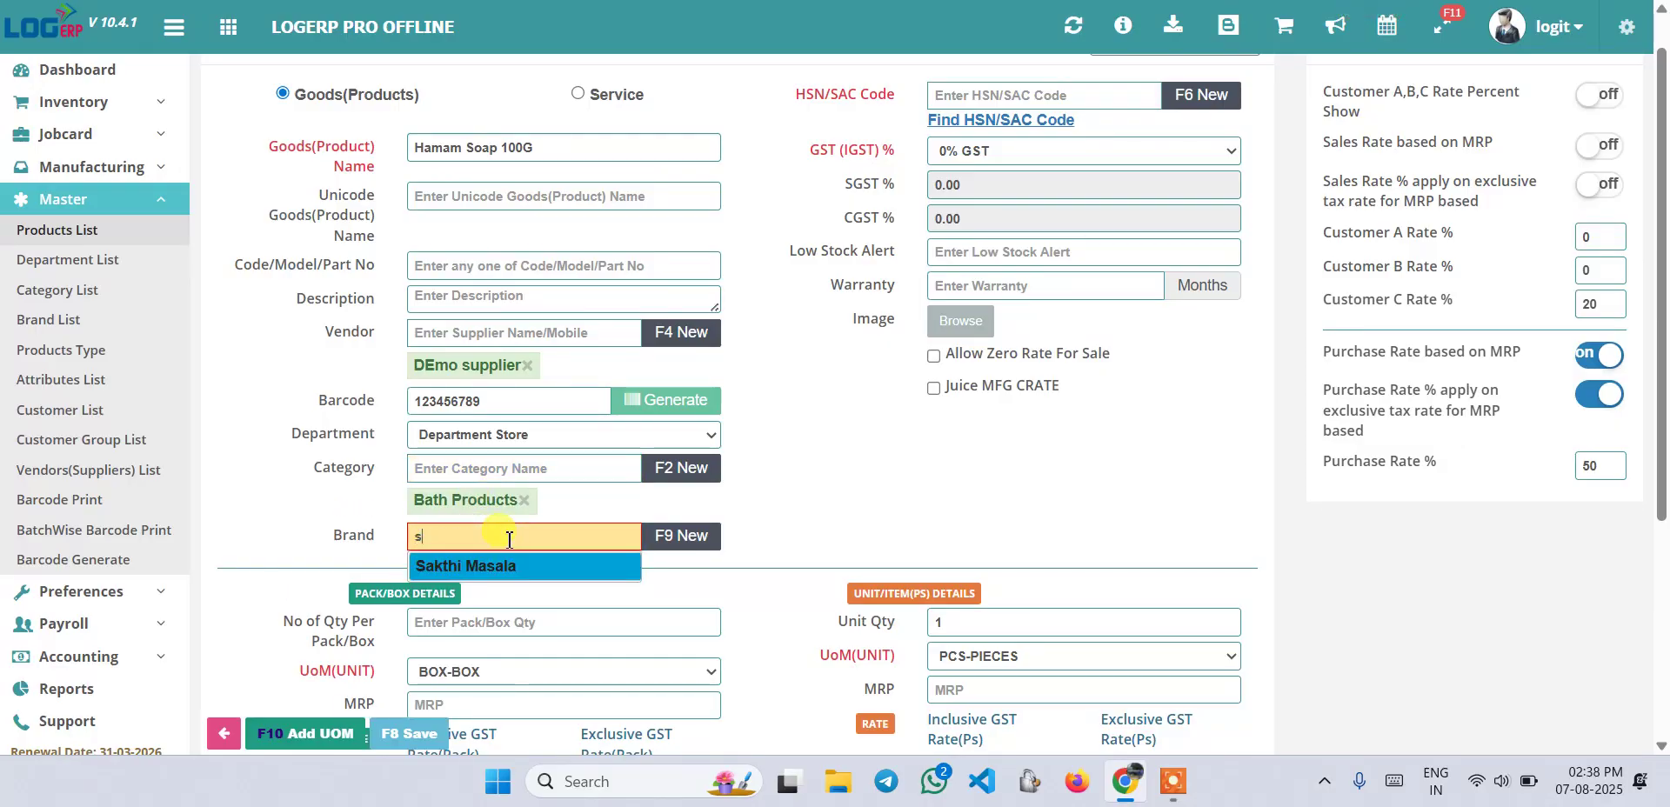
key("BackSpace")
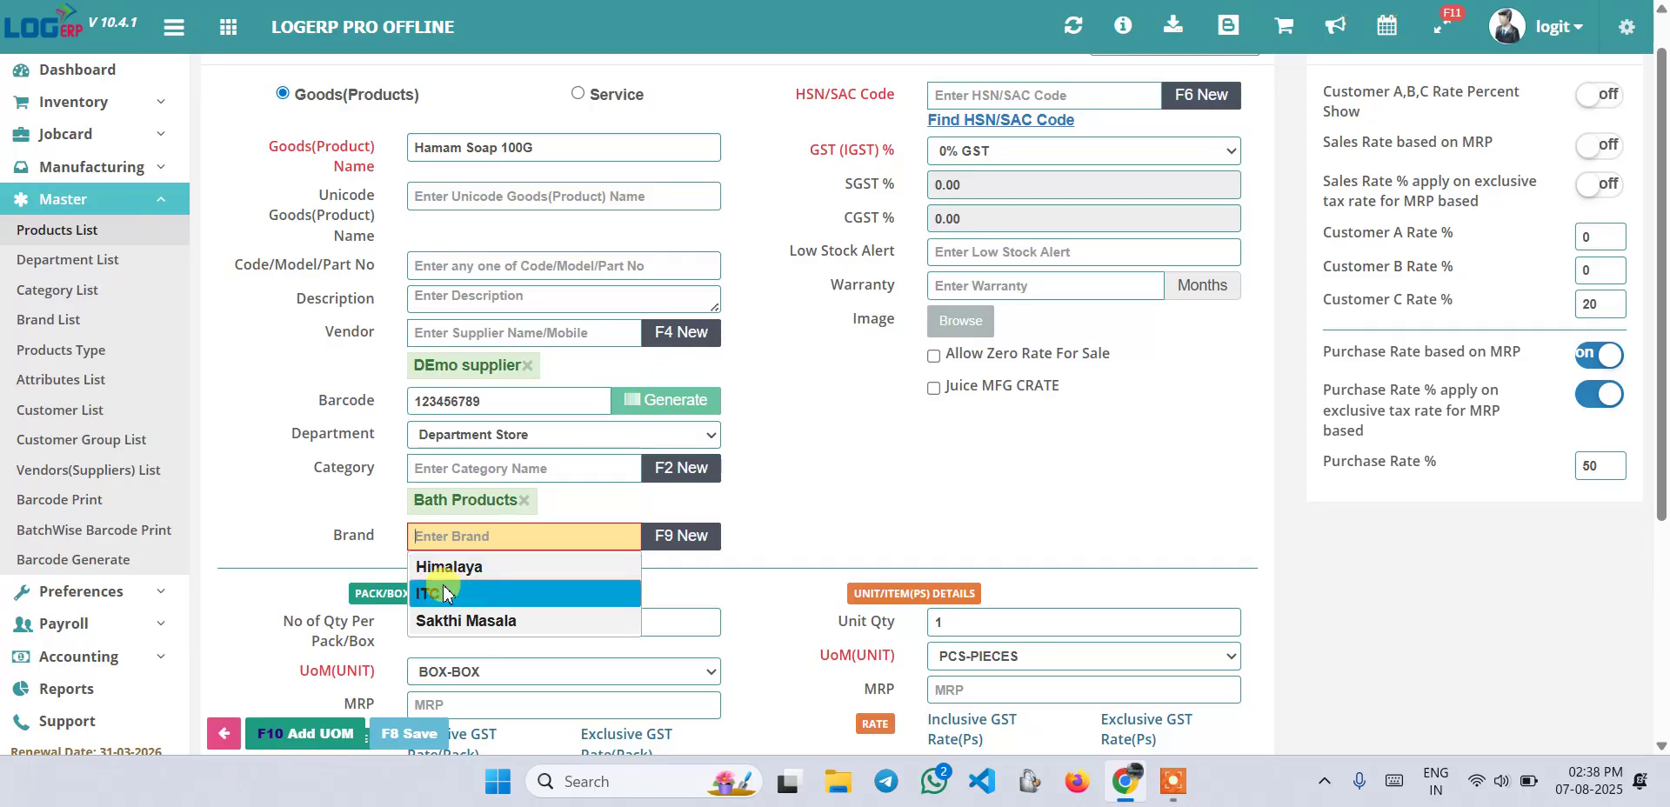
left_click(466, 569)
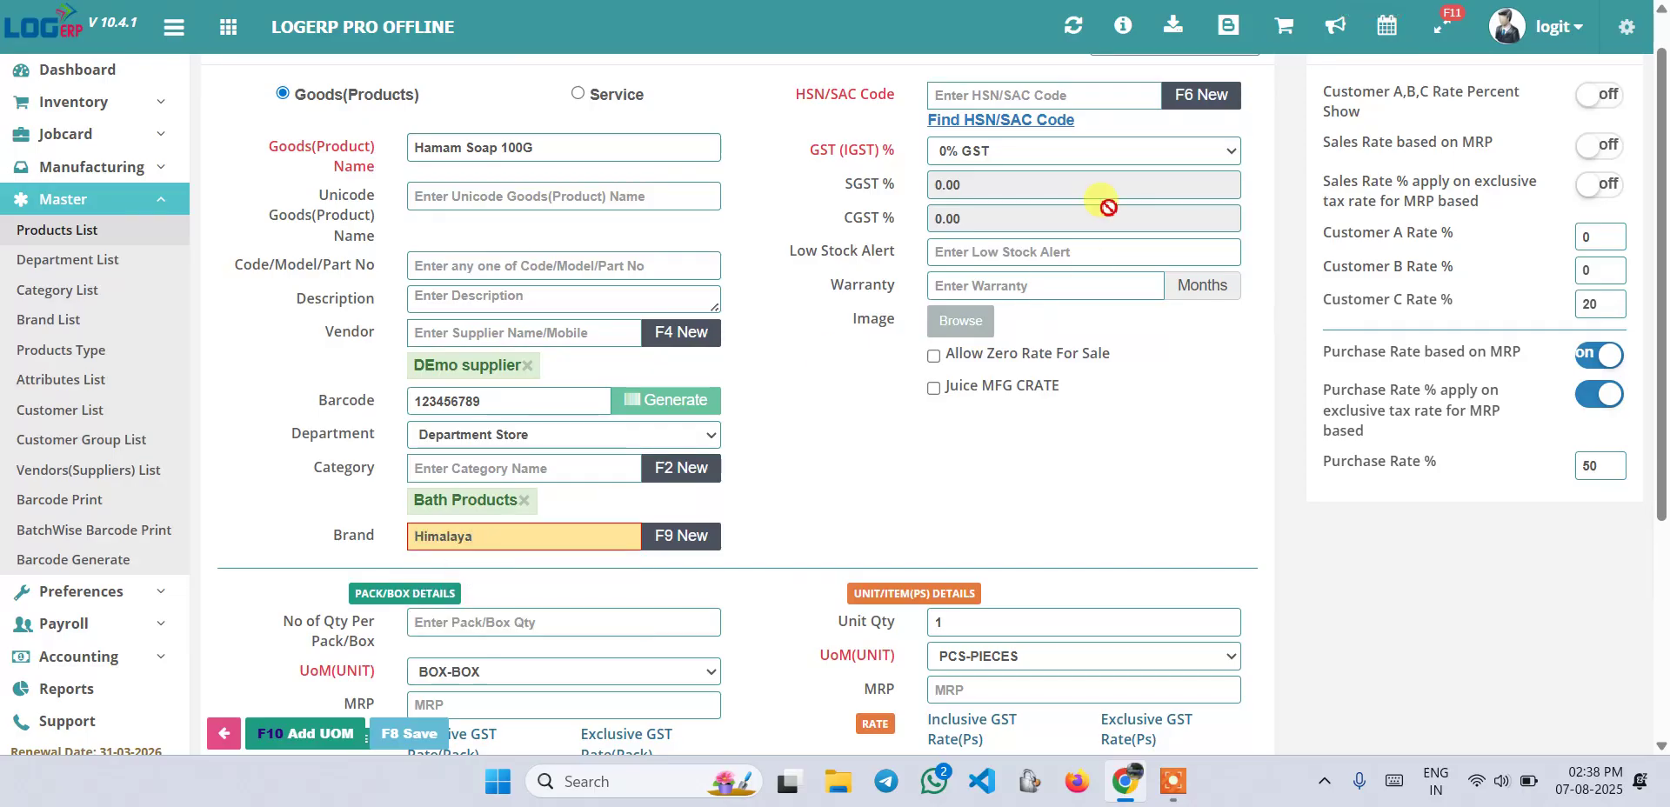
Enter 0 as the product's HSN/SAC code and set its GST (IGST) rate to 5% GST
left_click(1006, 94)
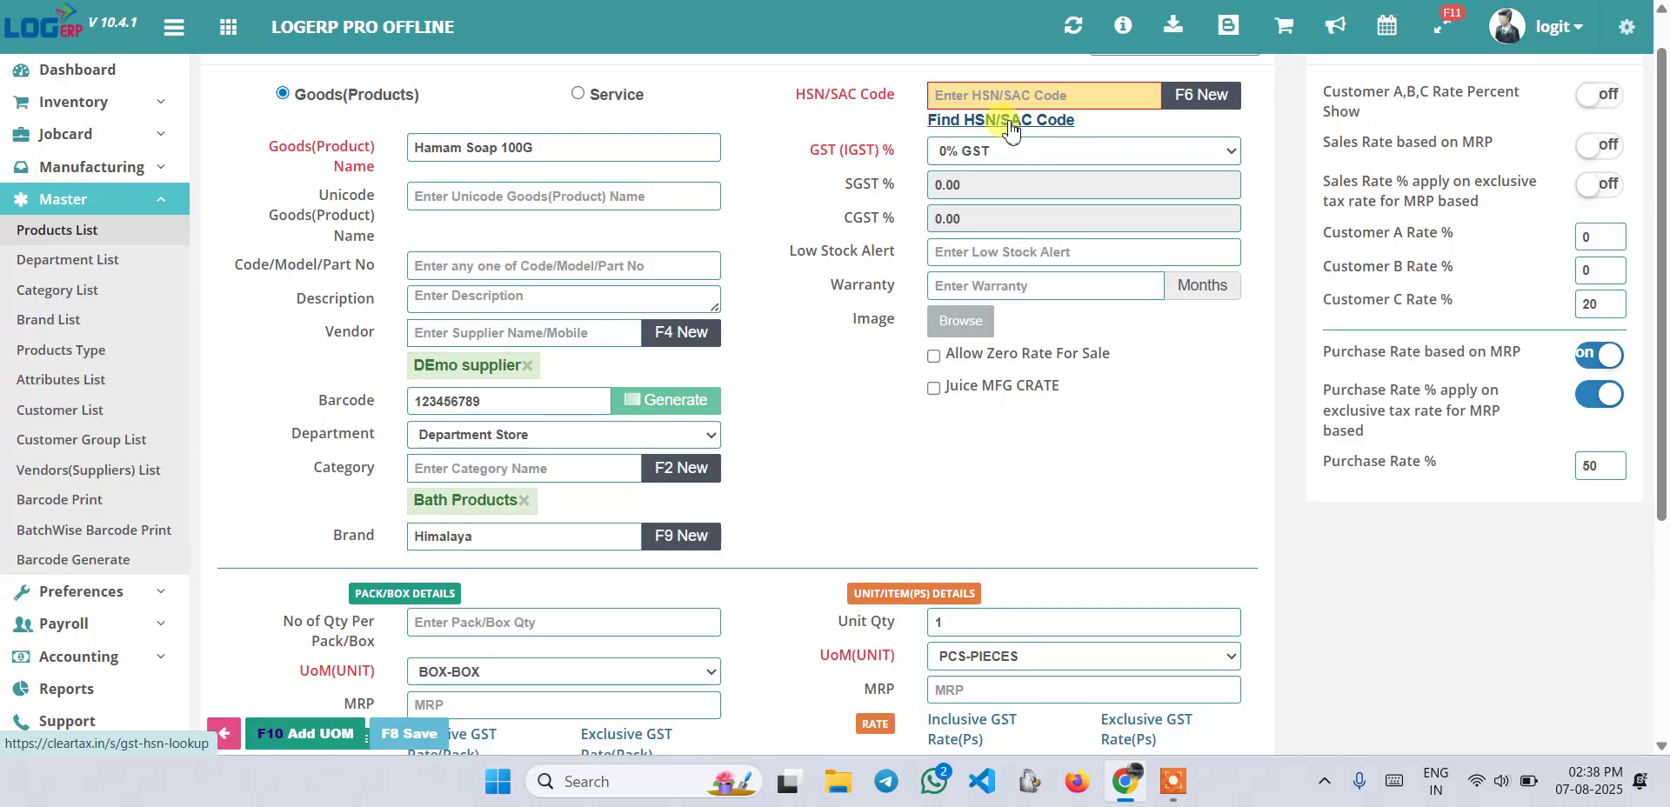
type("0")
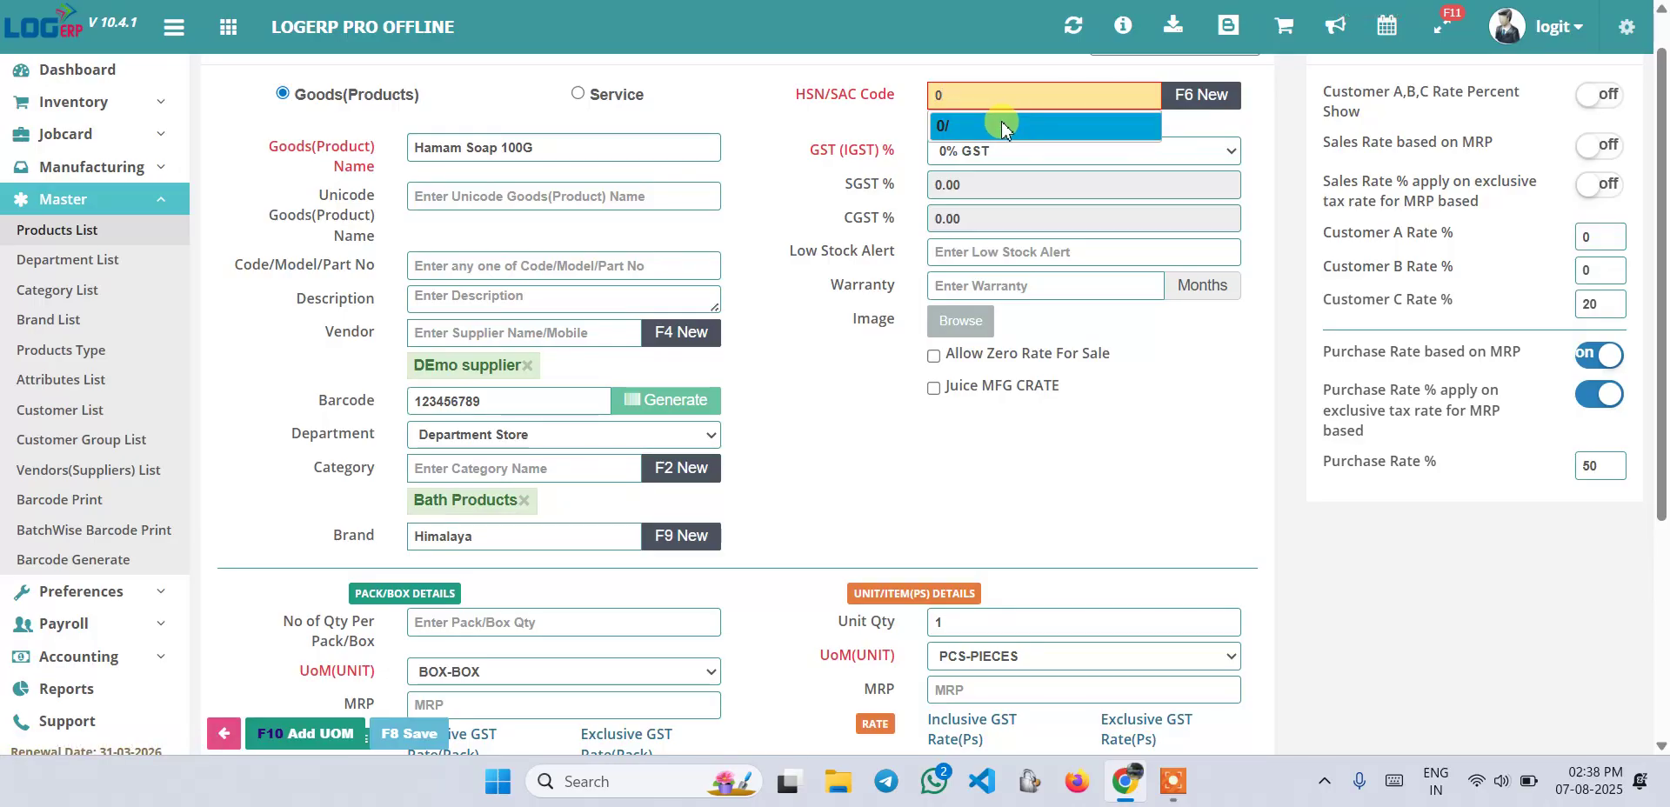
key("Tab")
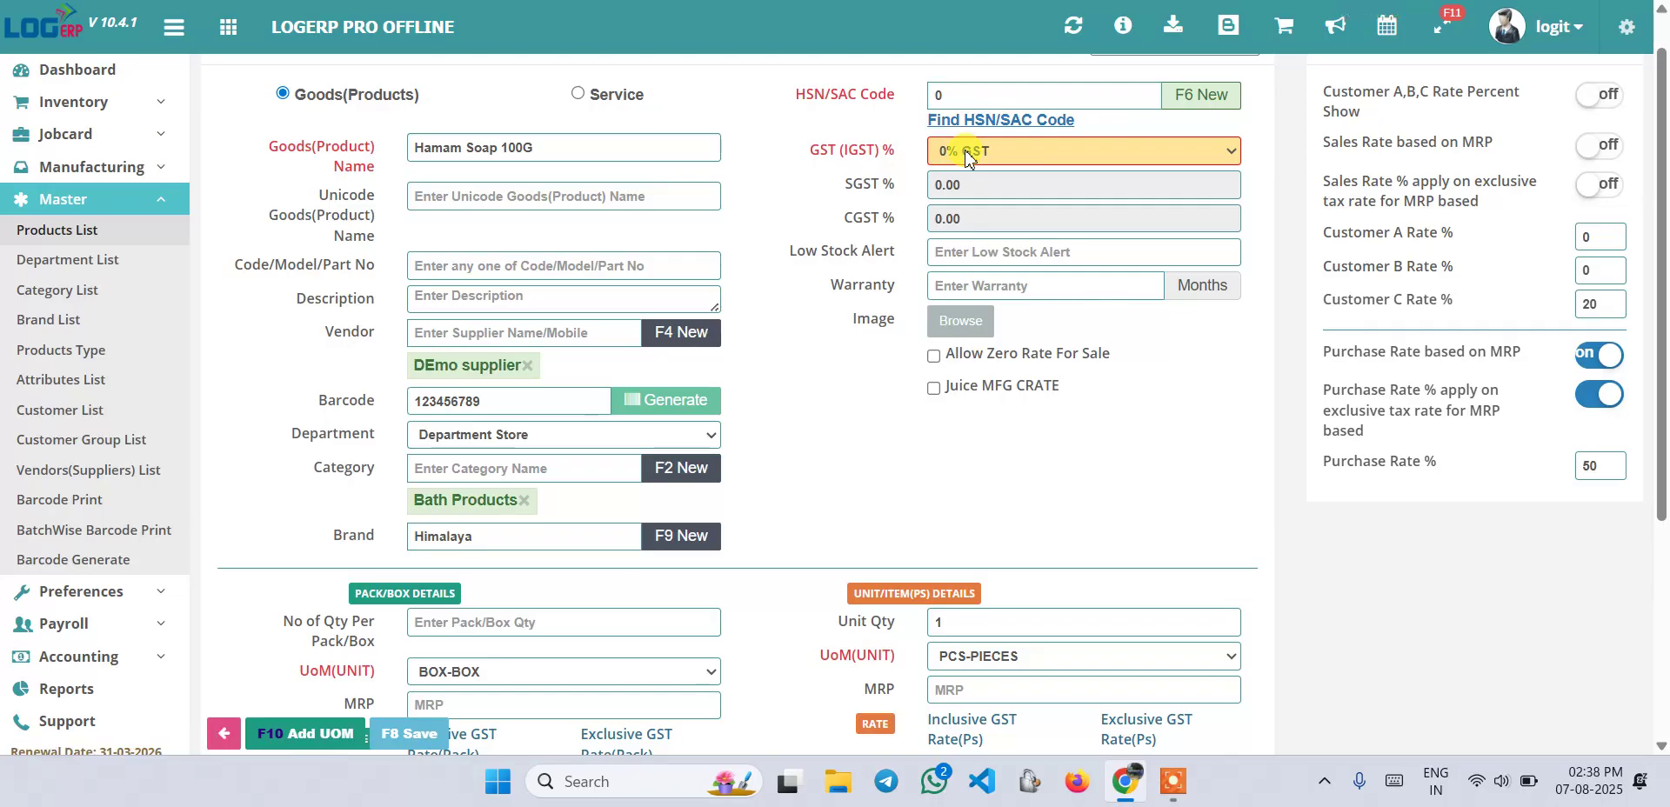
left_click(968, 153)
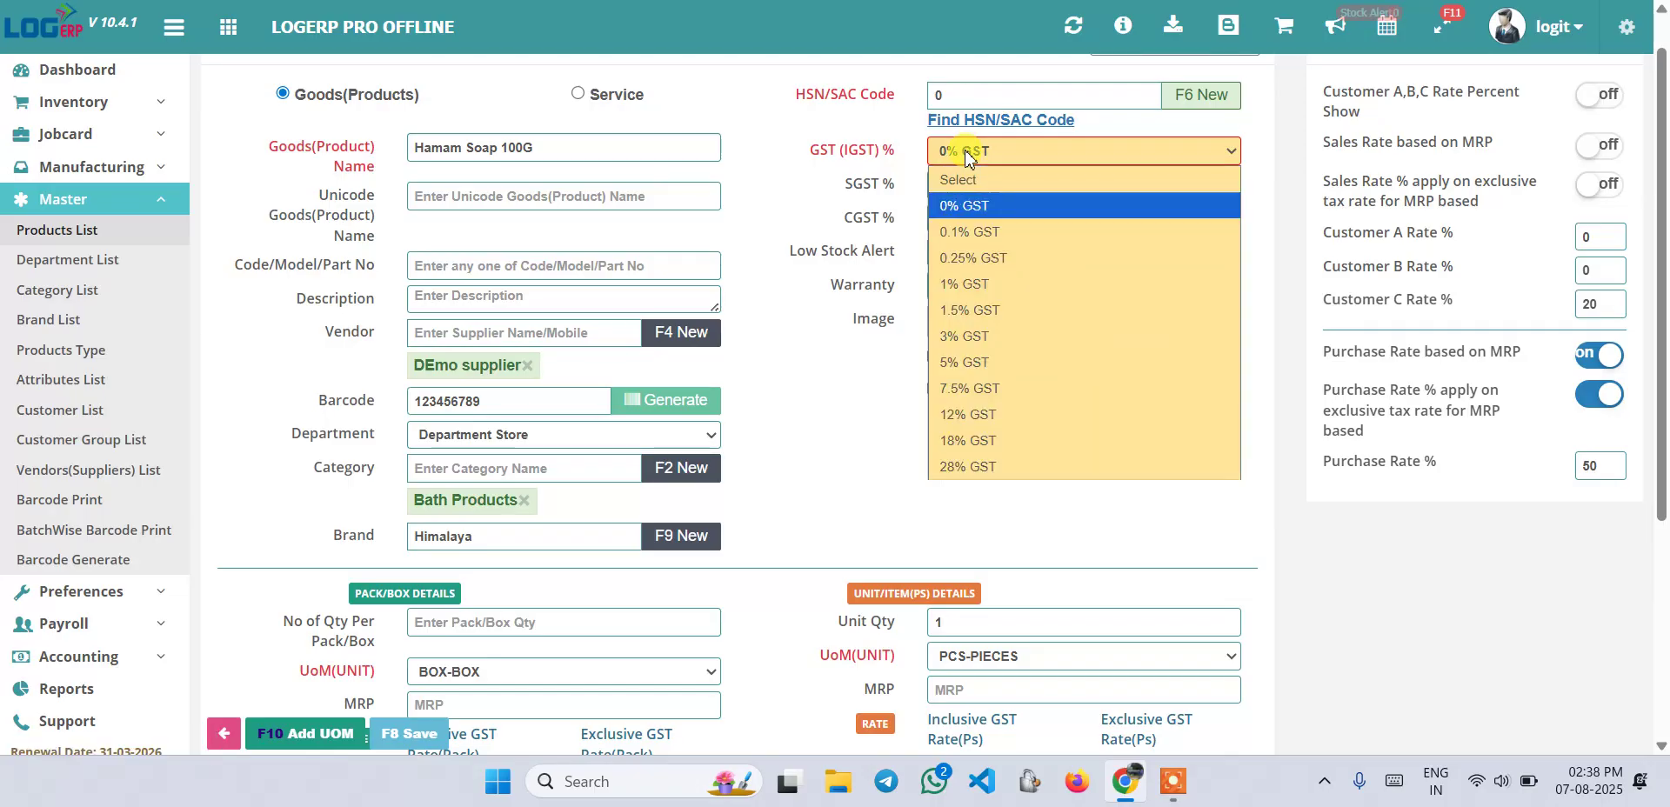
left_click(968, 365)
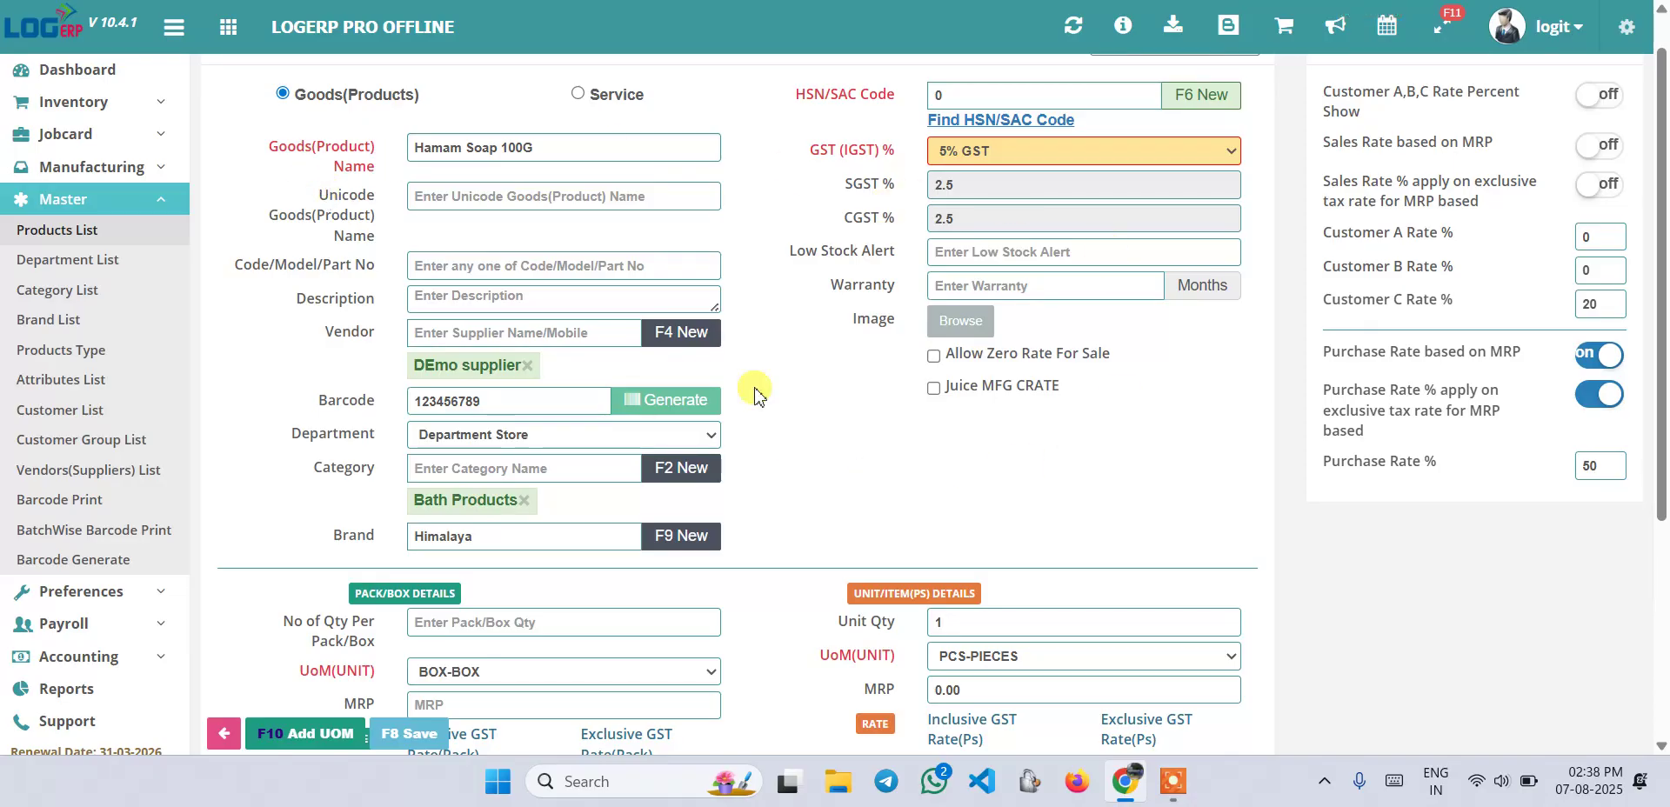
Set the number of quantity per pack/box to 120 in the pack/box details
scroll(814, 413, "down", 4)
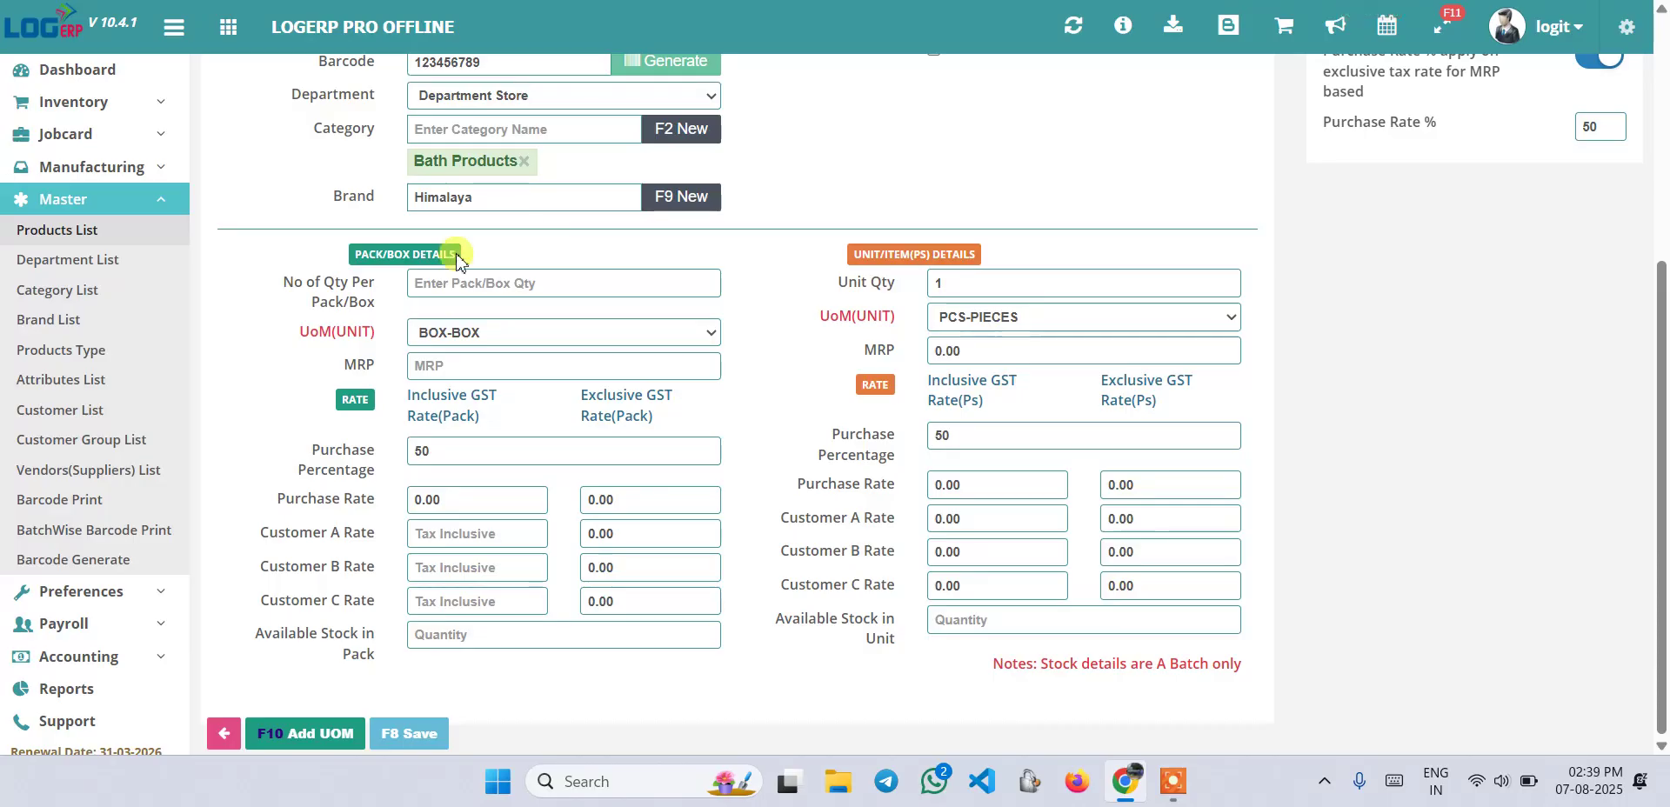
left_click_drag(356, 259, 458, 253)
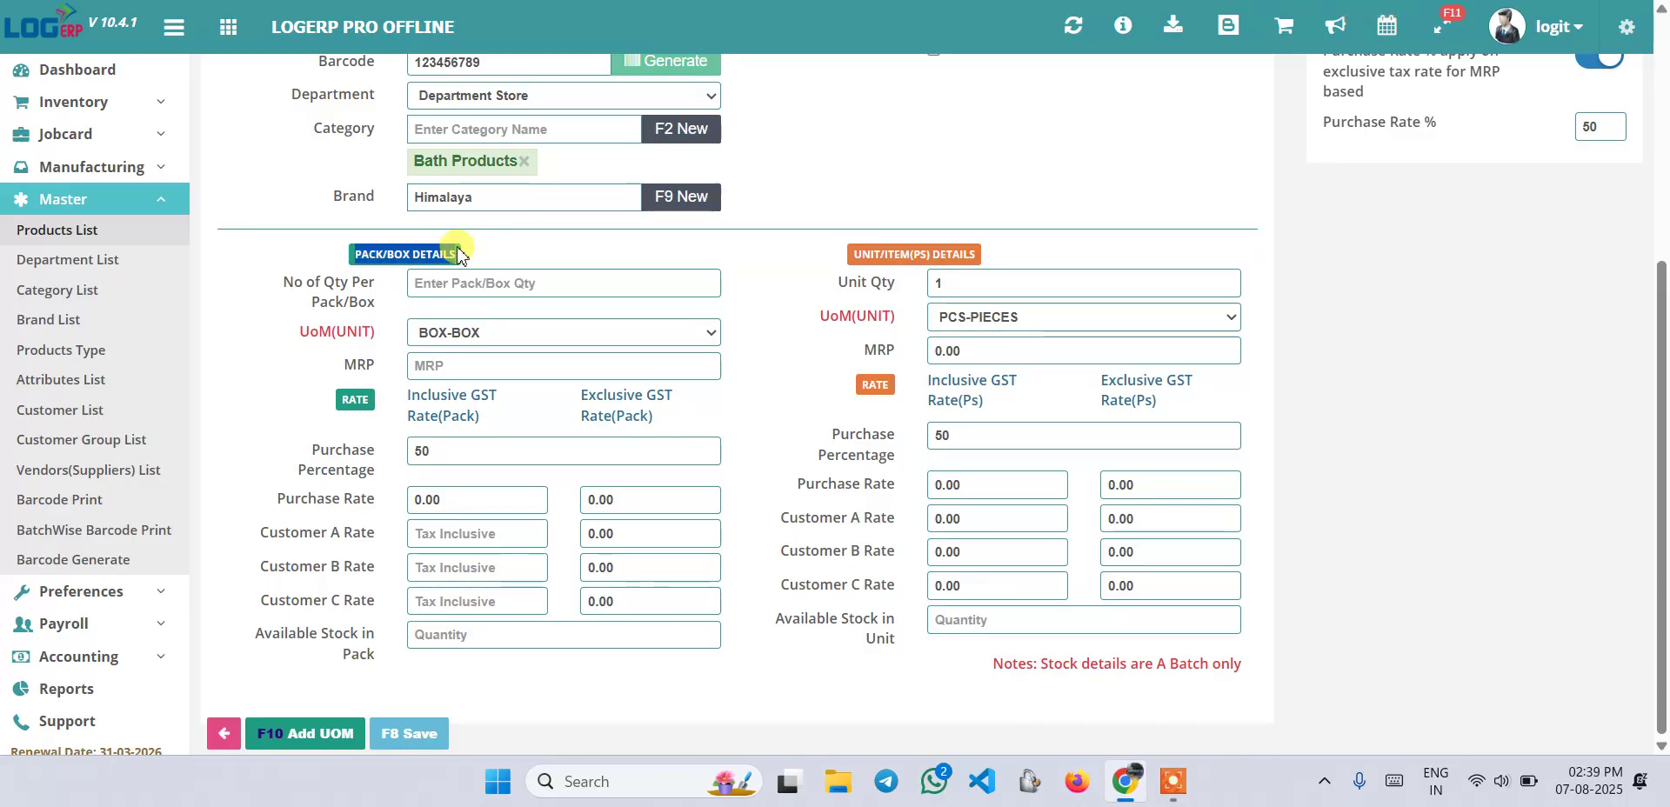
left_click(746, 252)
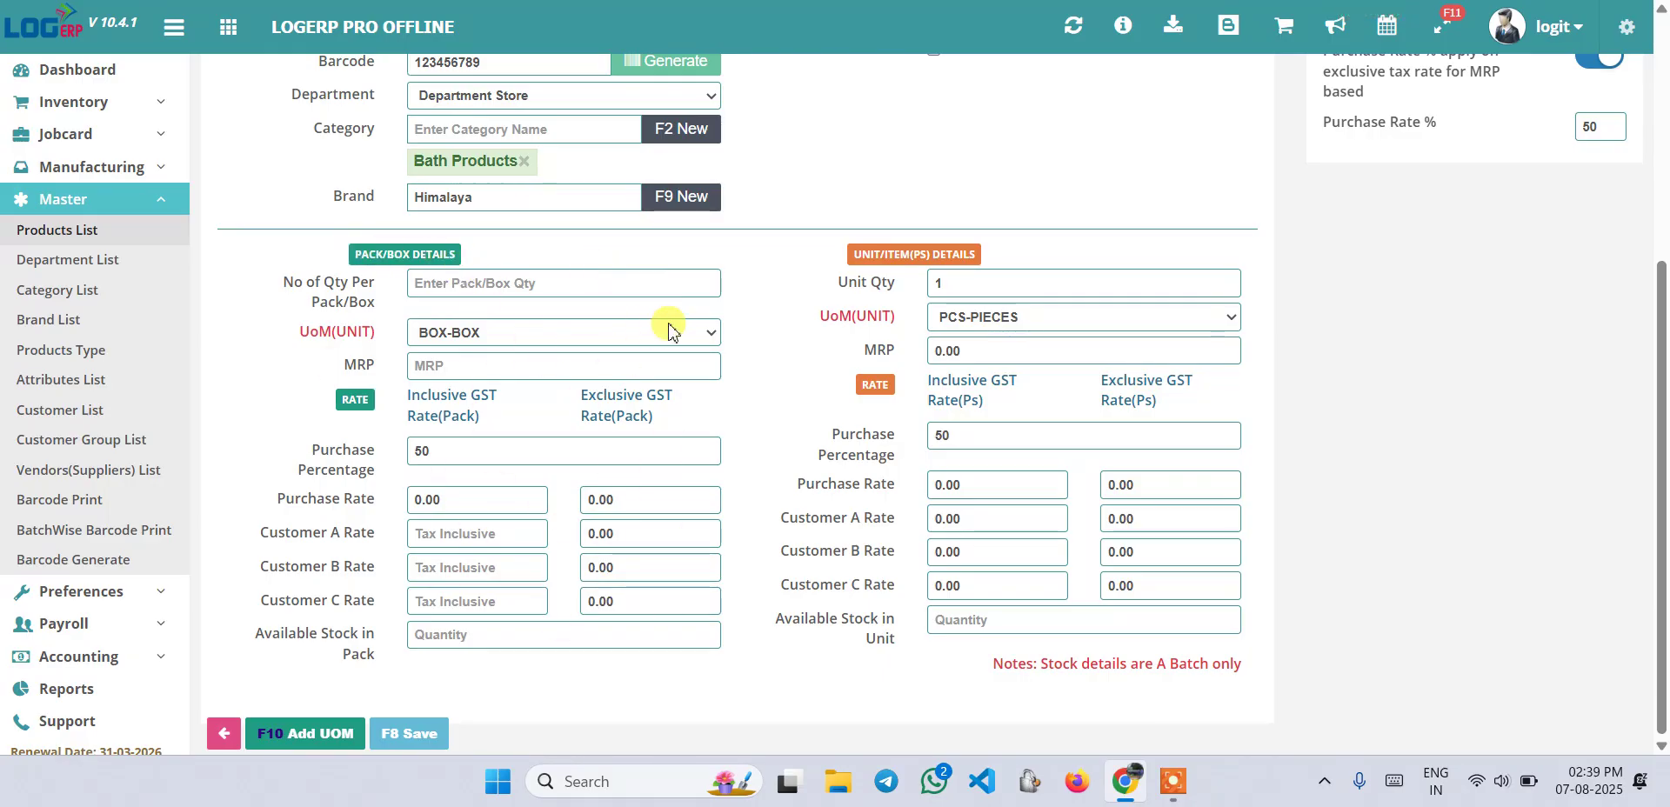
left_click_drag(844, 265, 979, 253)
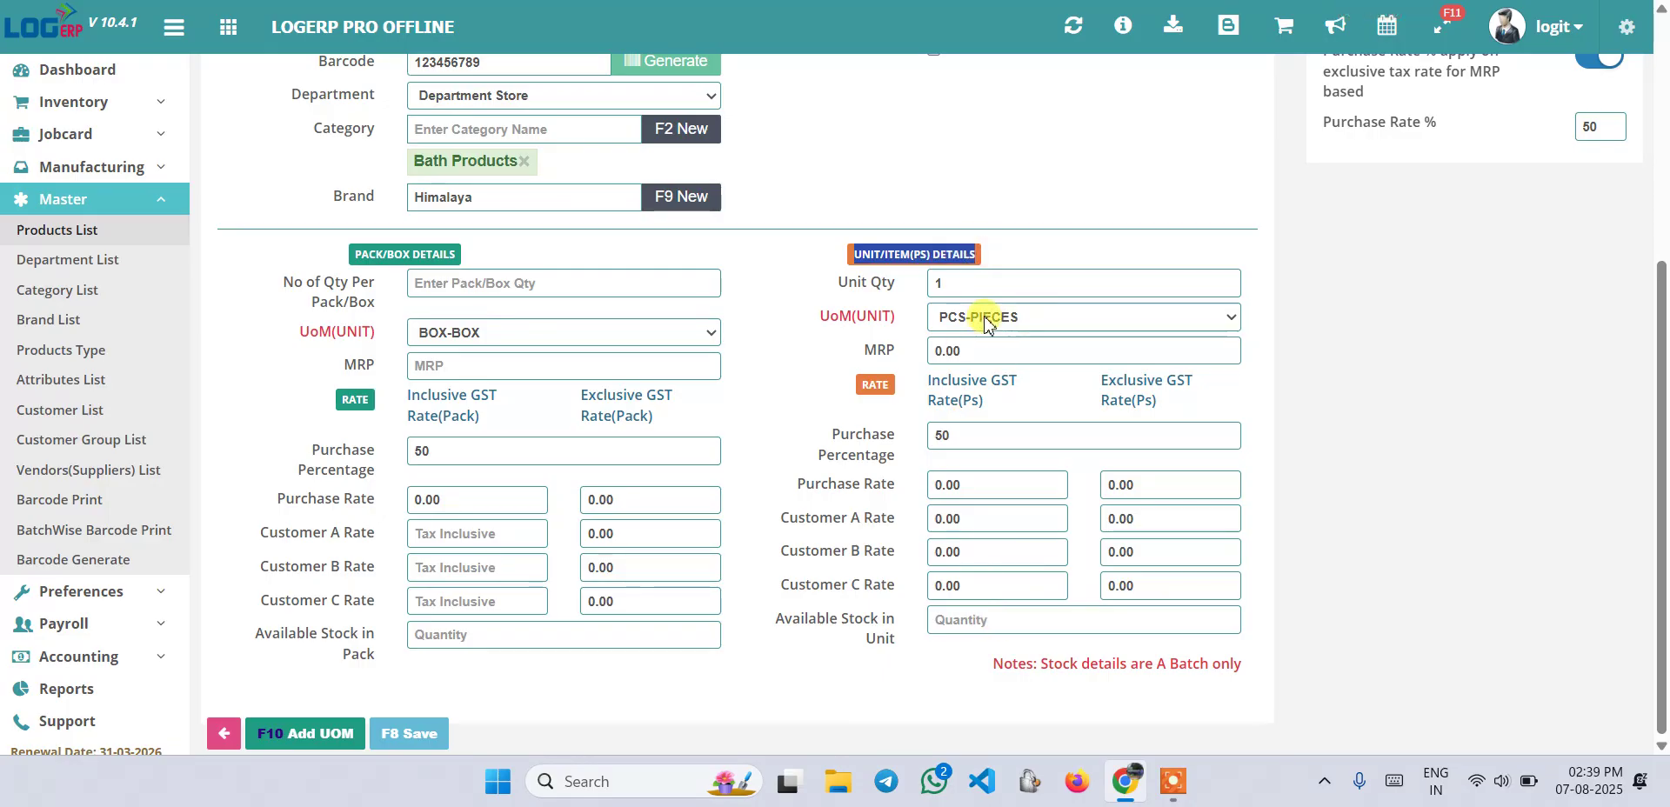
left_click(777, 269)
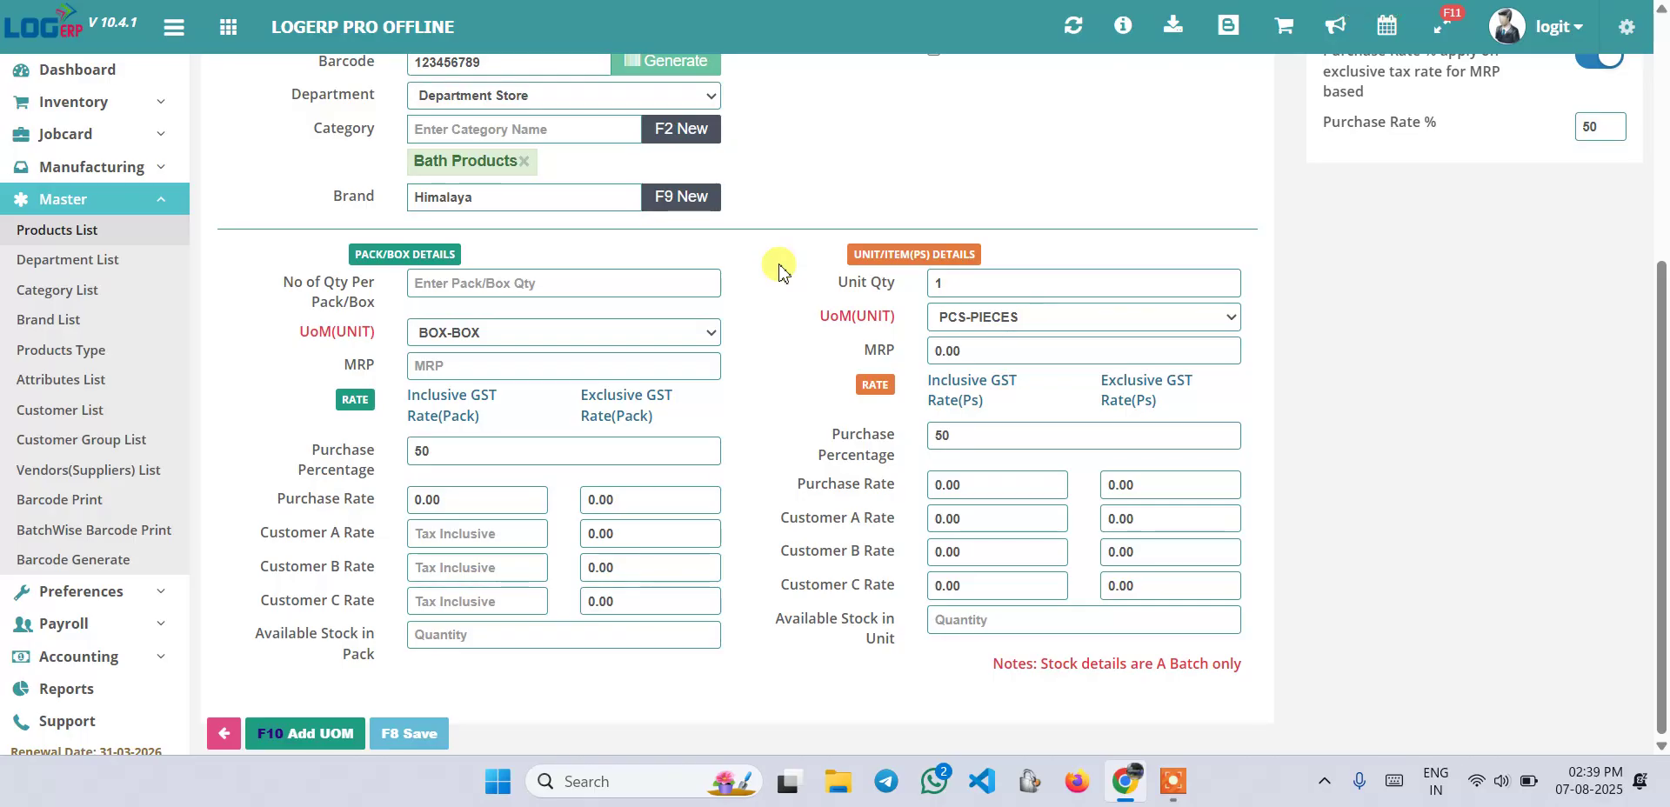
left_click(533, 286)
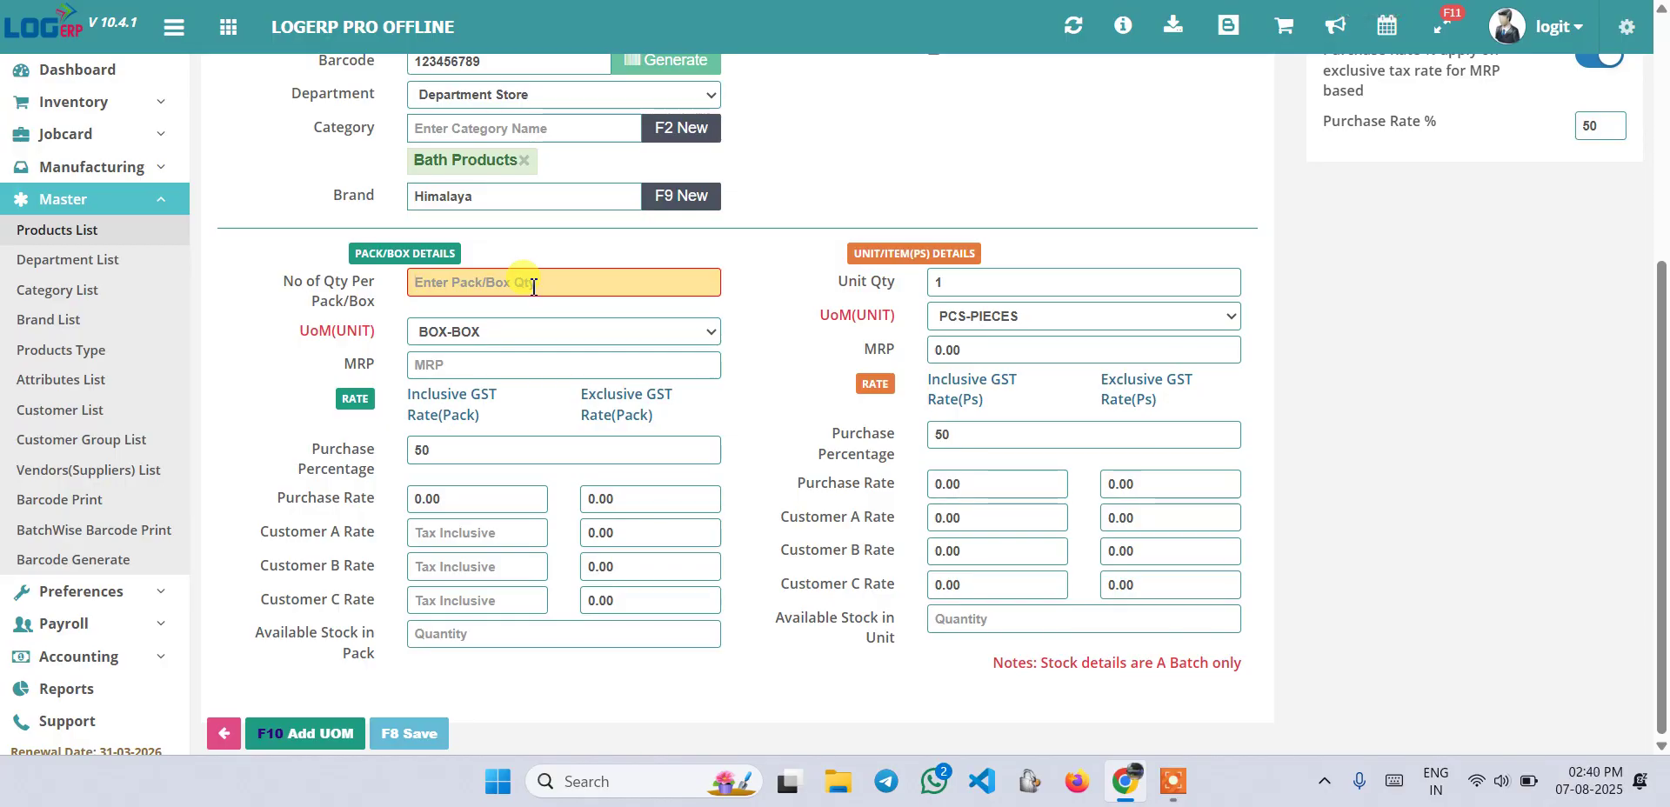
type("120")
left_click(510, 374)
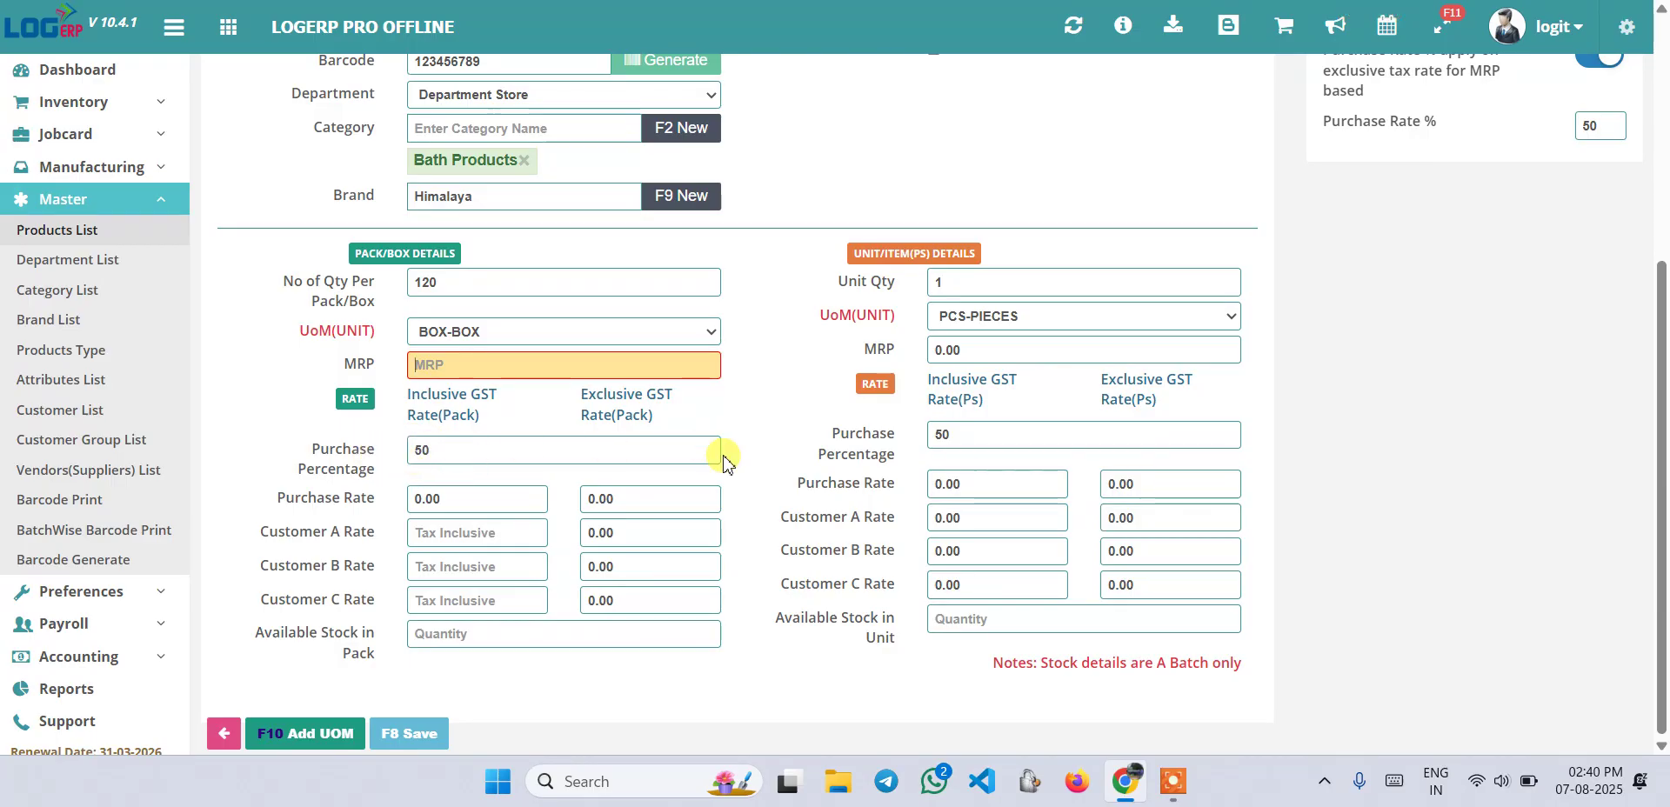
Turn off Purchase Rate based on MRP and Purchase Rate % apply on exclusive tax rate for MRP based in the product settings
scroll(728, 457, "up", 3)
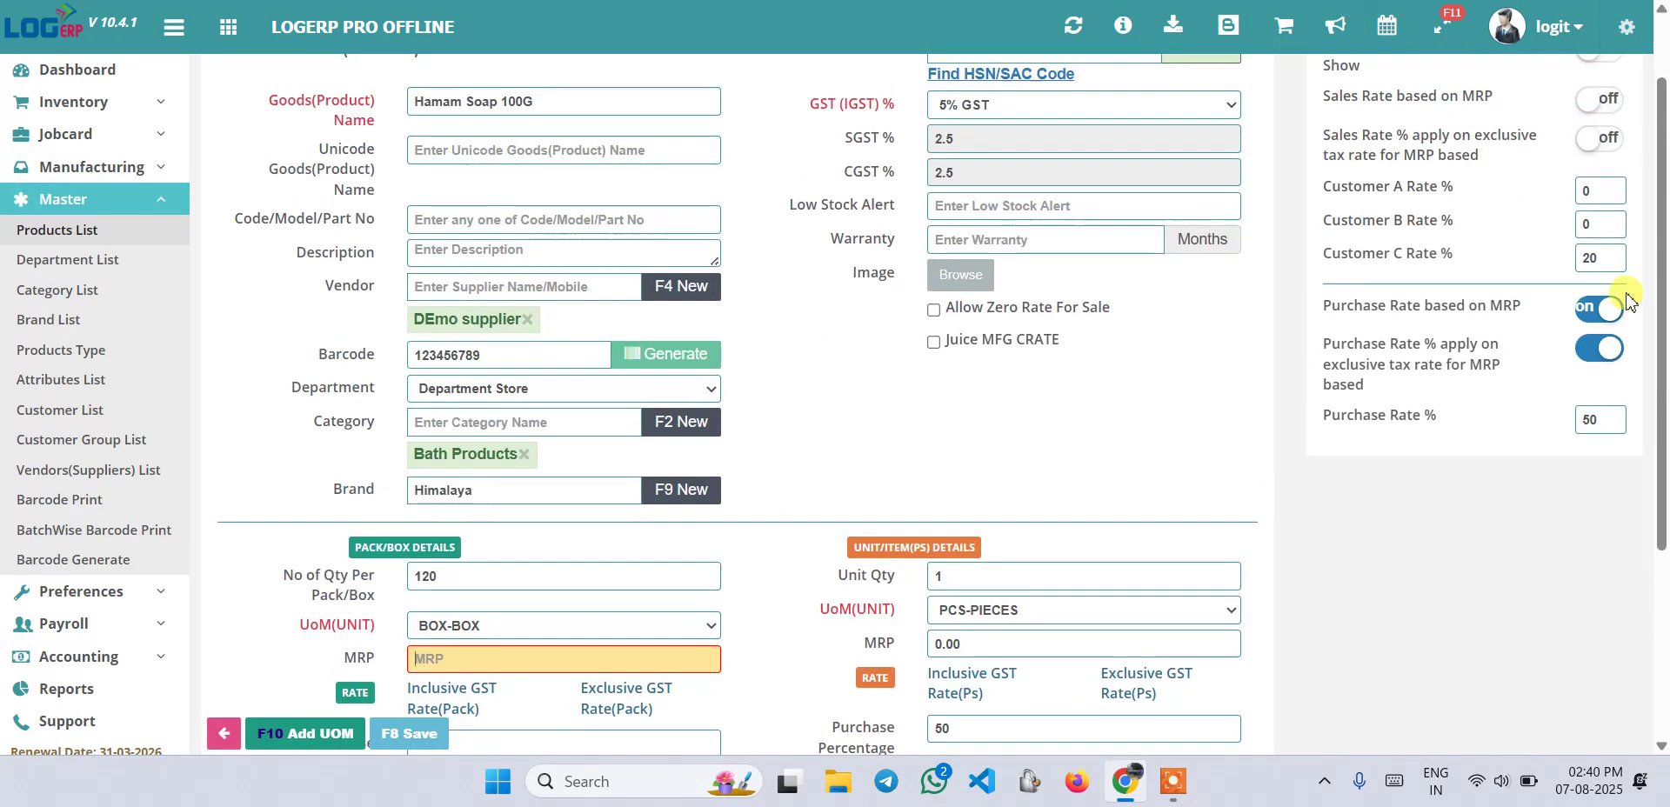
left_click(1599, 320)
left_click(1599, 320)
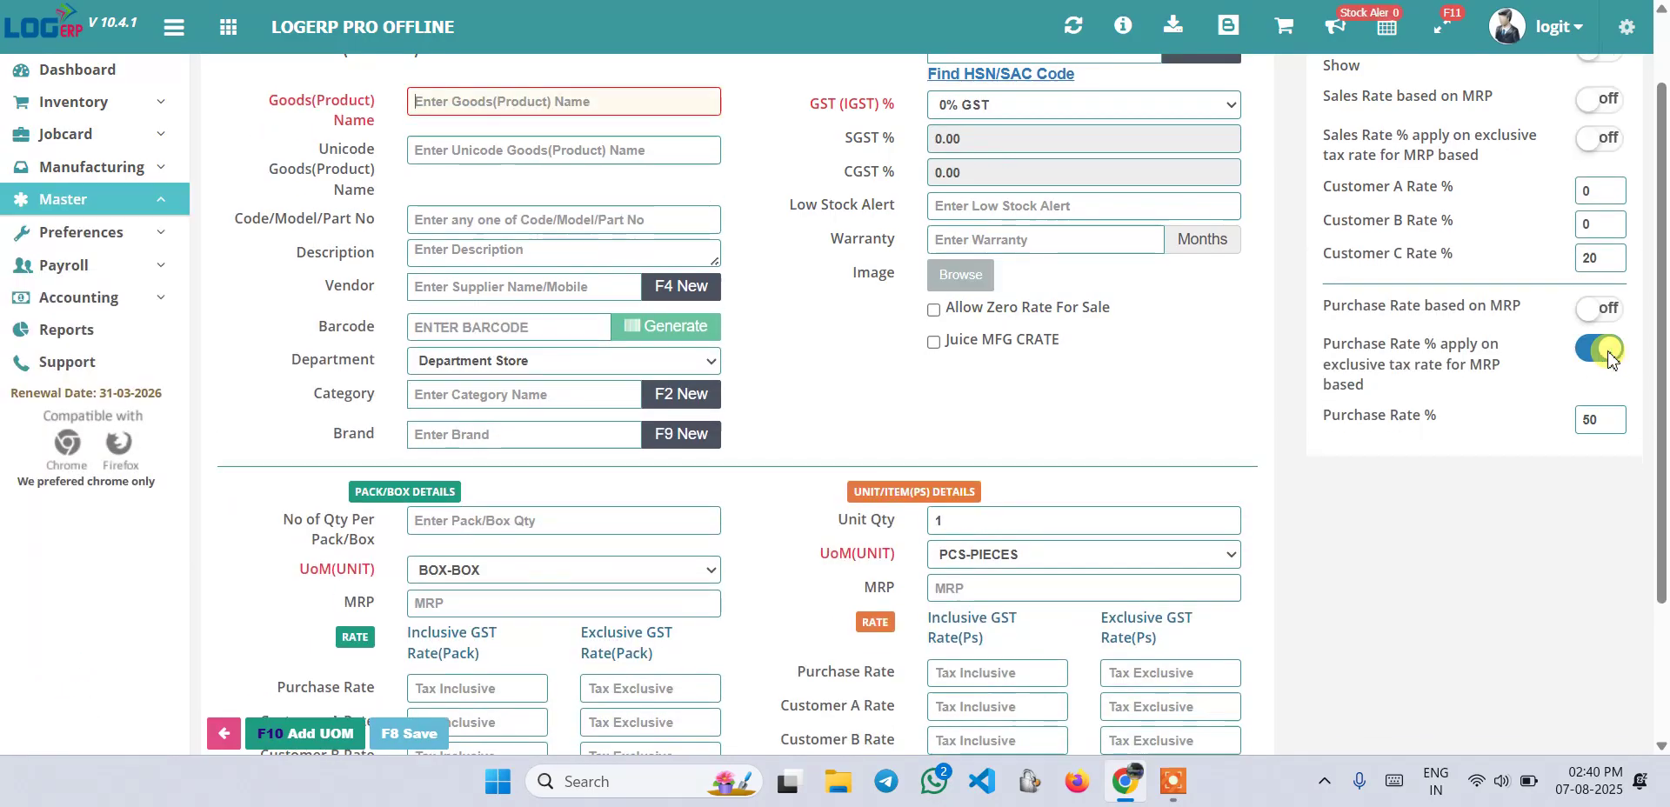
left_click(1601, 349)
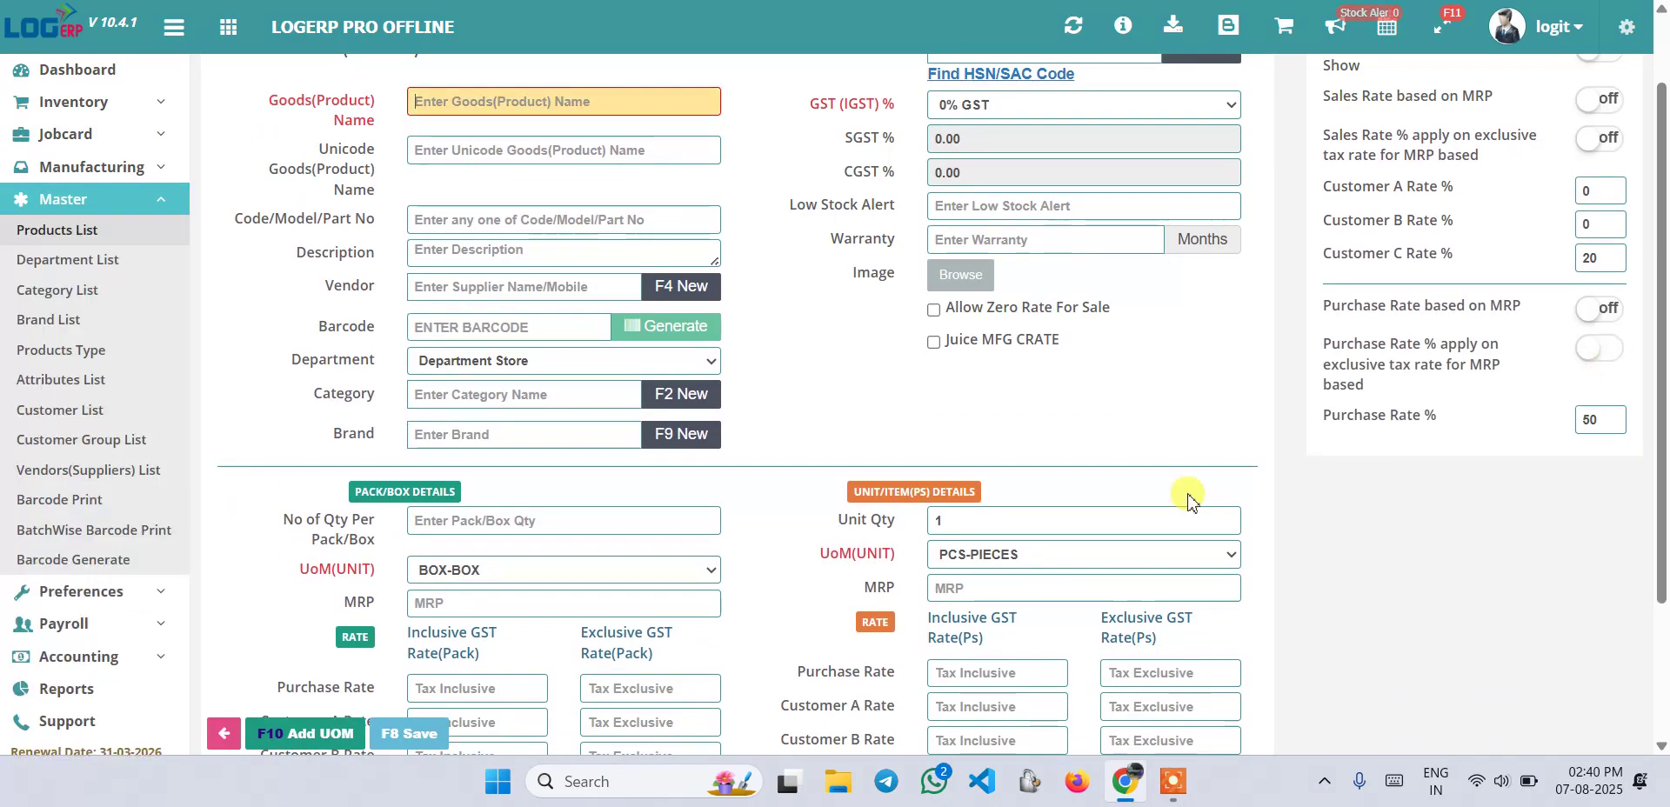
Enter Hamam Soap 100G as the name of the new goods product
scroll(1157, 492, "down", 2)
scroll(564, 567, "up", 4)
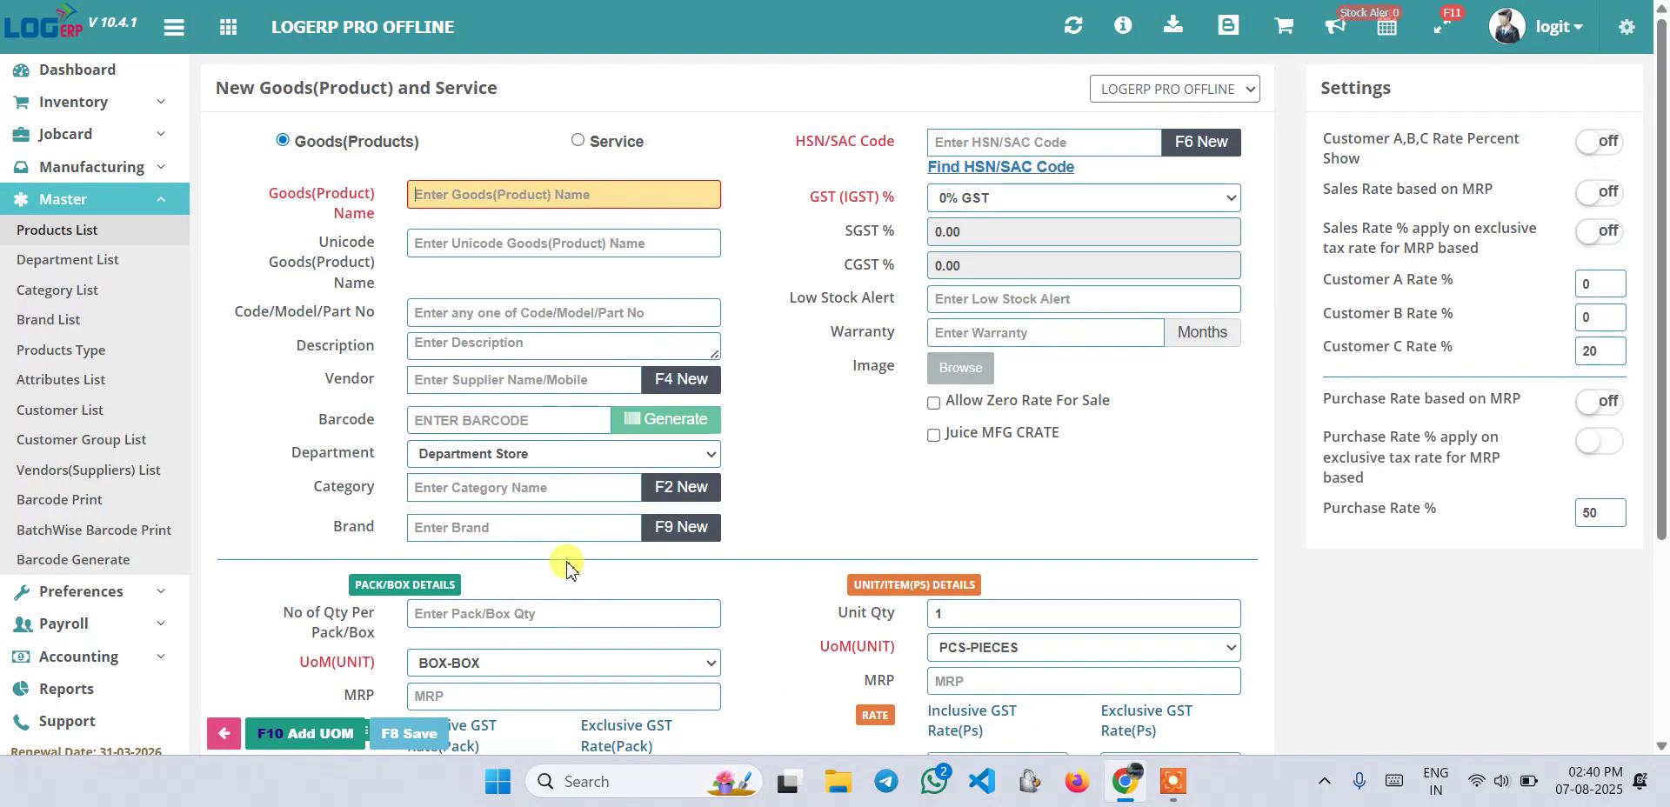
scroll(567, 567, "down", 3)
scroll(566, 568, "up", 3)
type("Hama")
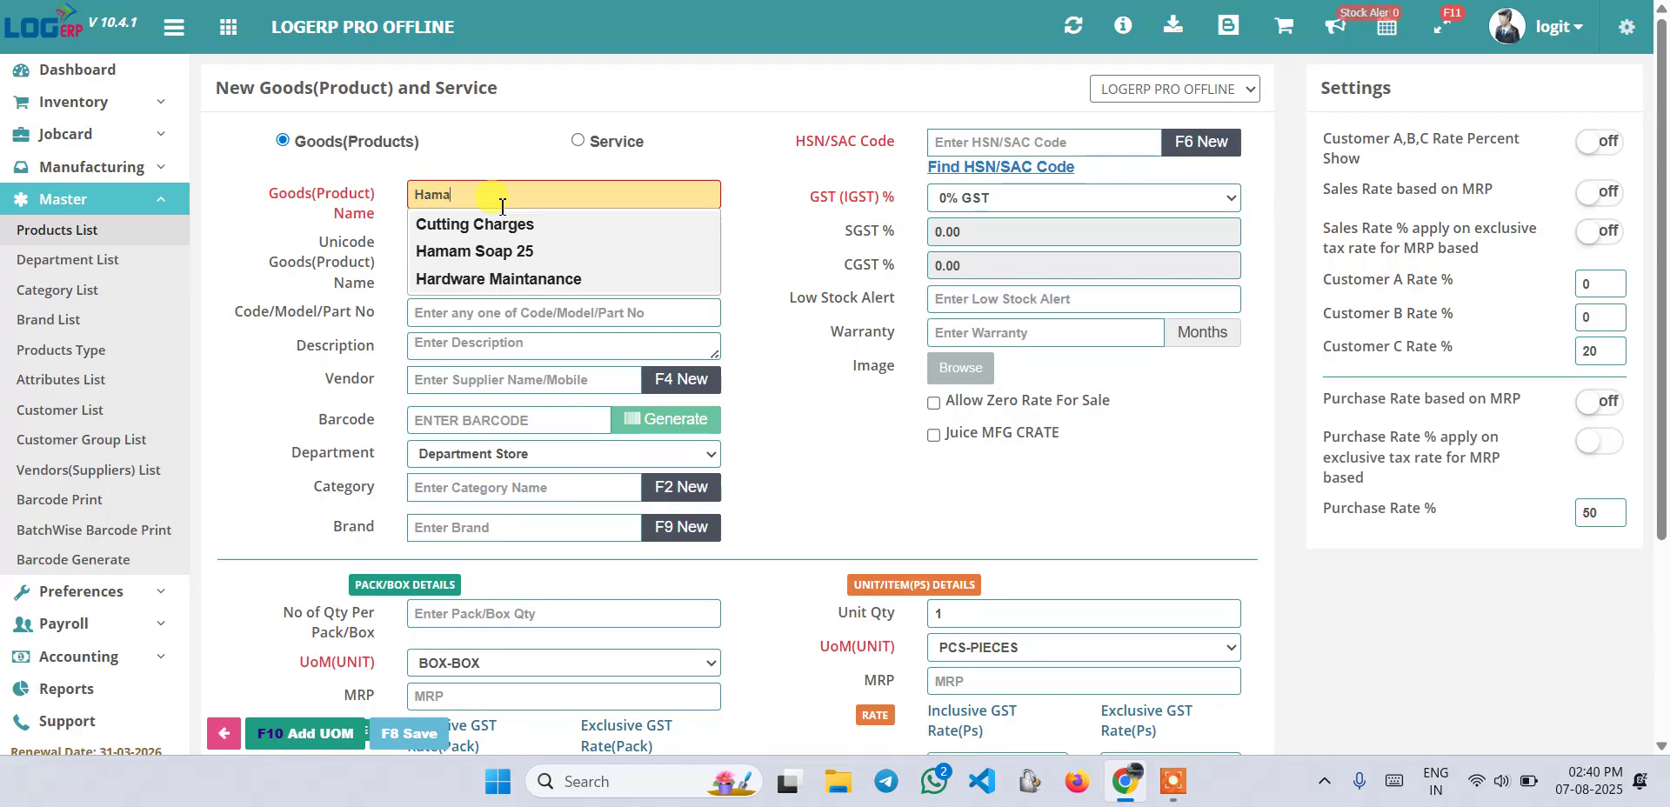
key("Down")
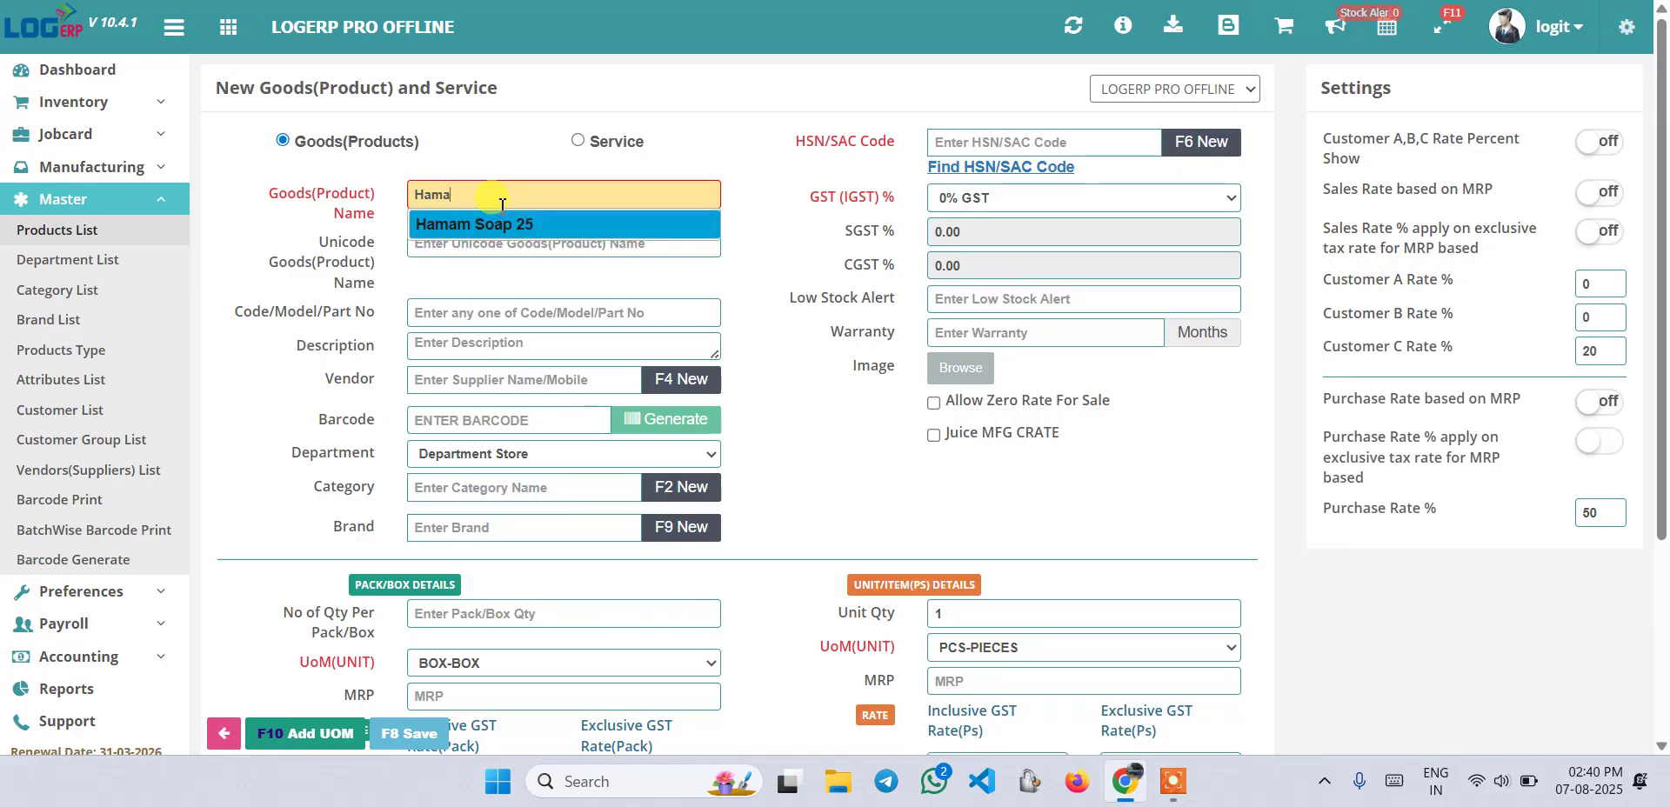
key("Escape")
key("Tab")
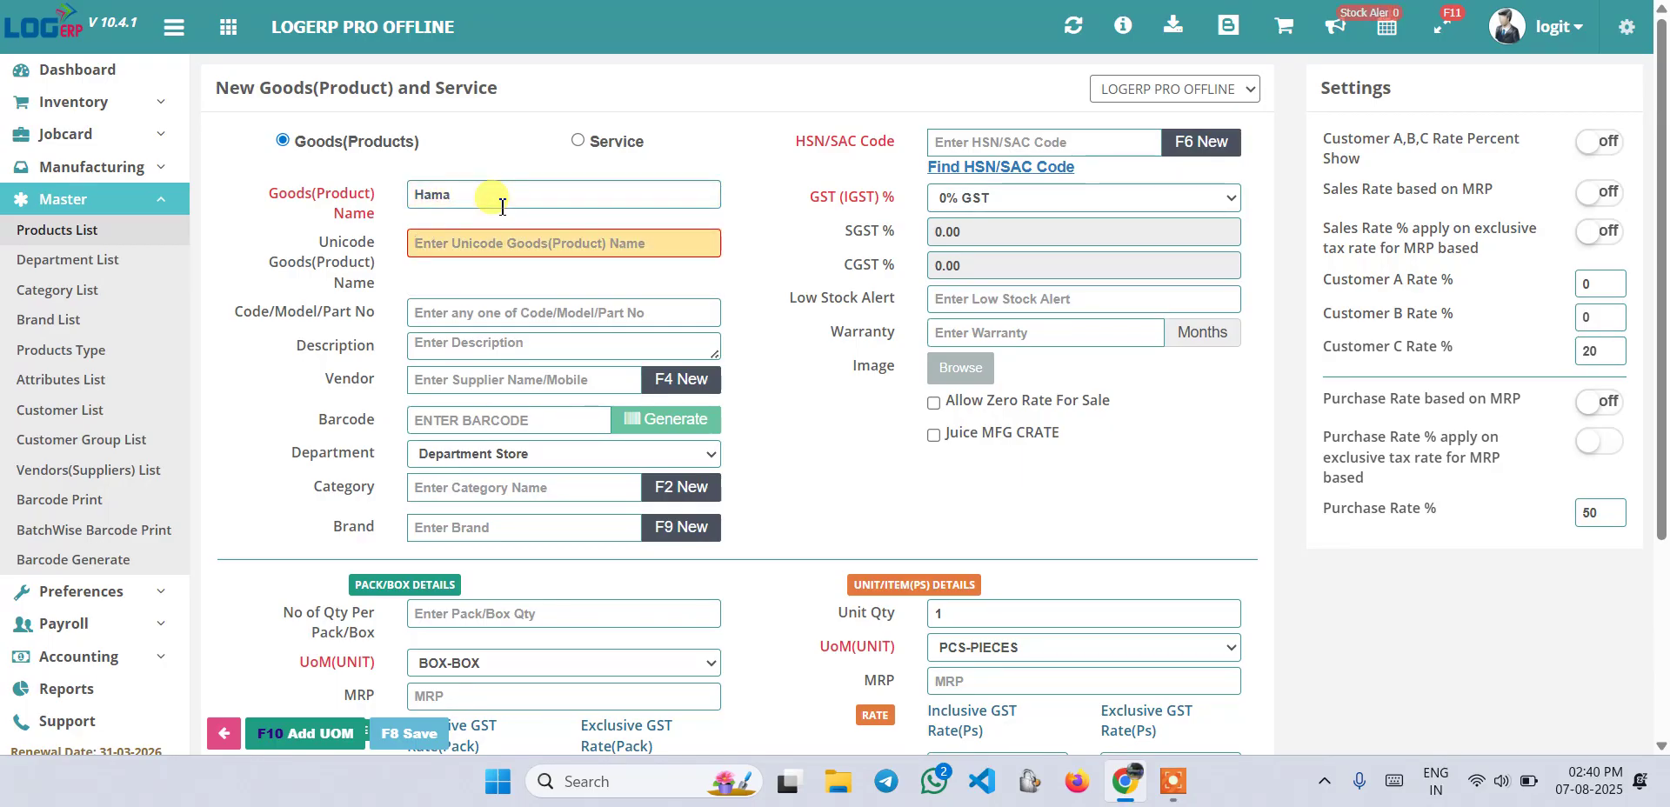
key("shift+Tab")
left_click(509, 194)
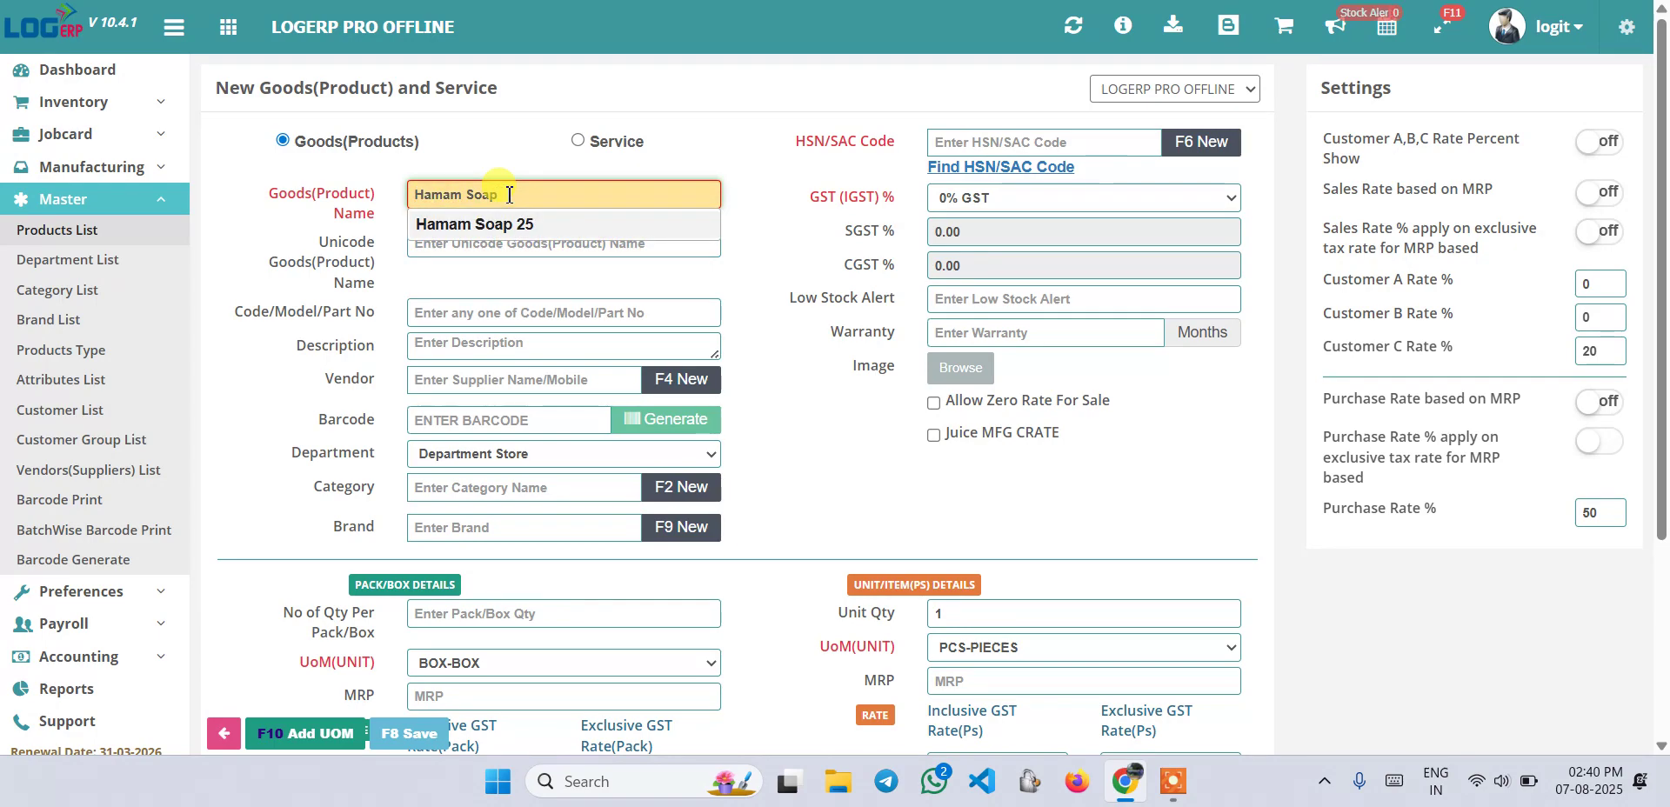
type("m Soap 100G")
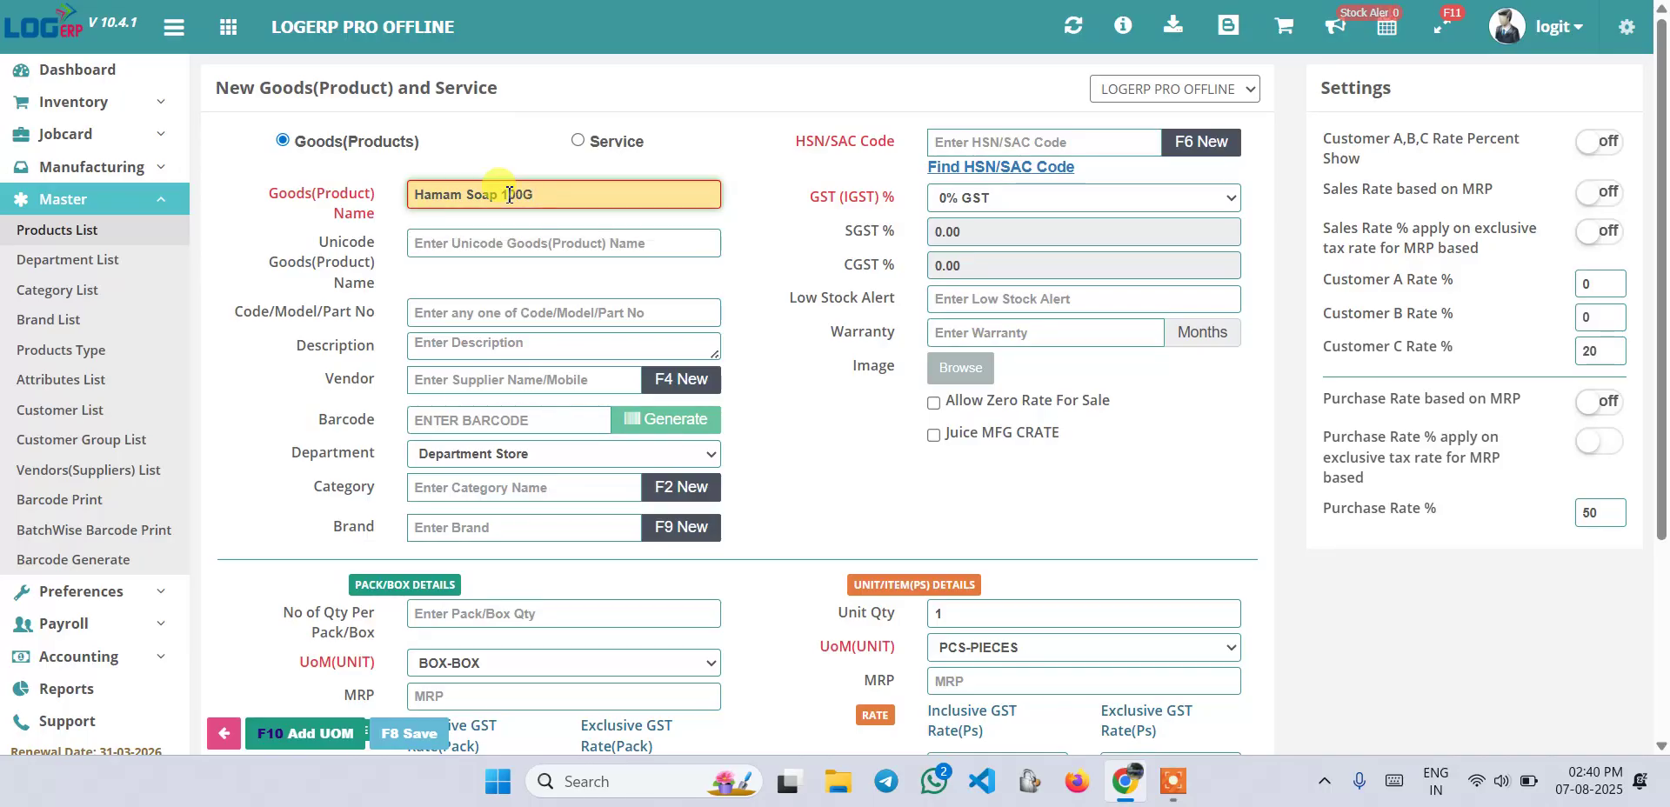
Set the product's vendor to DEmo supplier and its barcode to 12151515, keeping the Department Store department
key("Tab")
key("Tab")
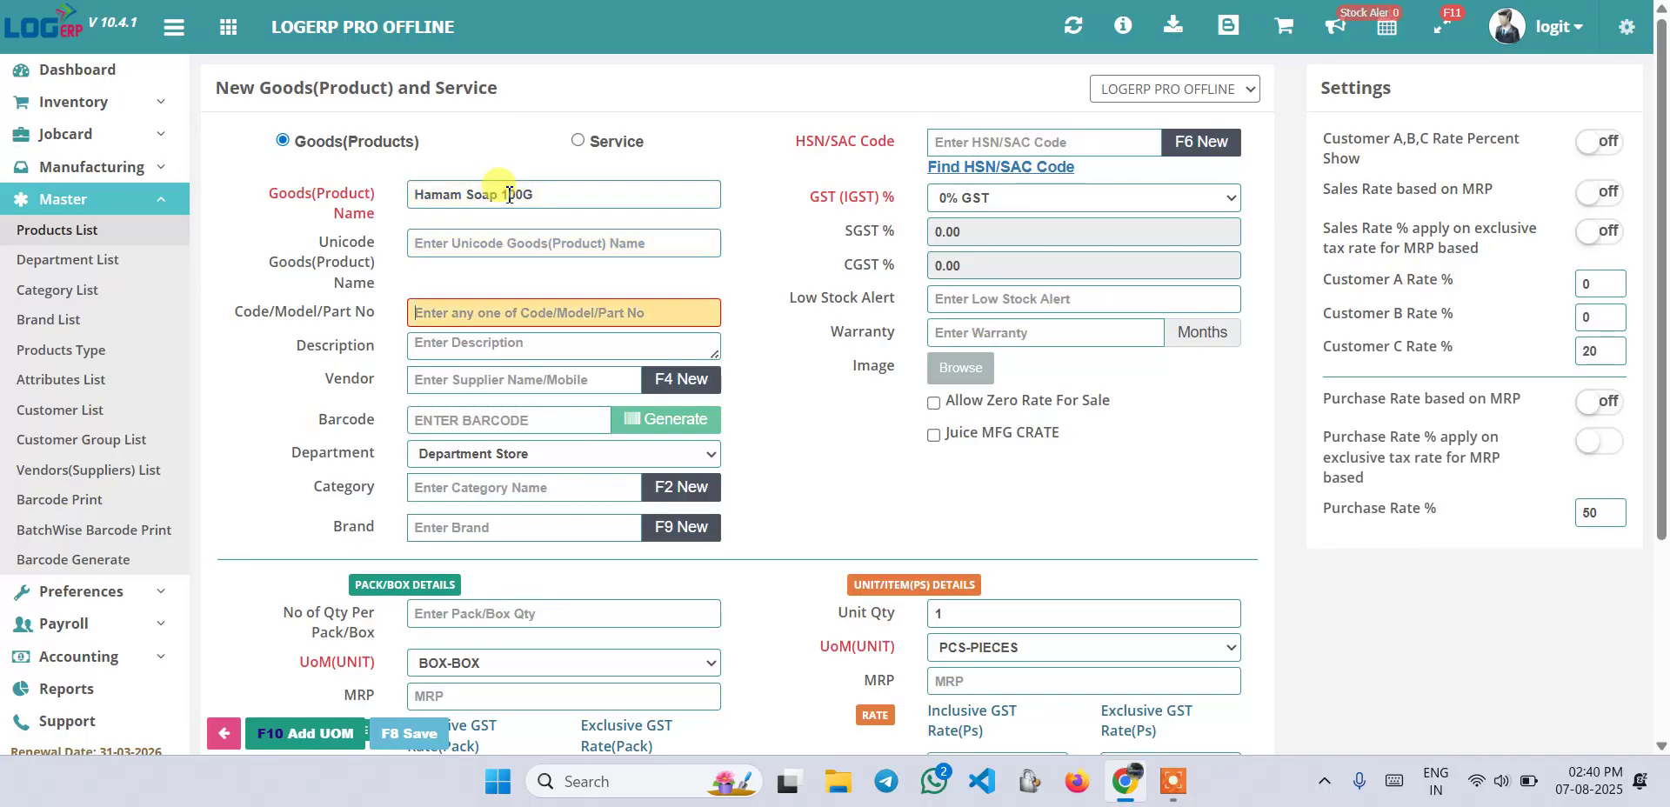
key("Tab")
key("Tab")
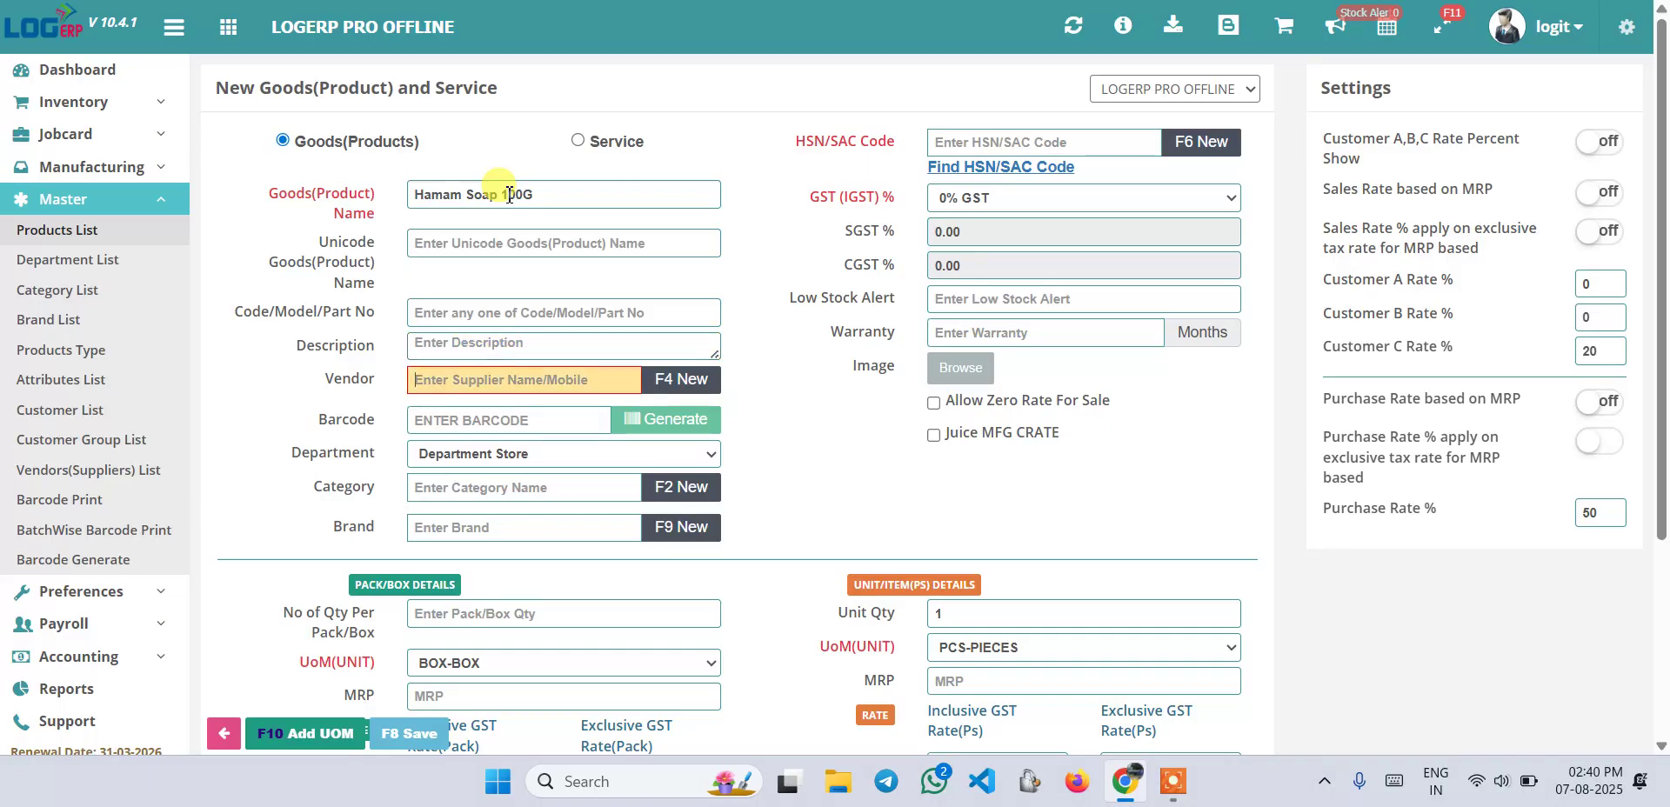
type("d")
key("Return")
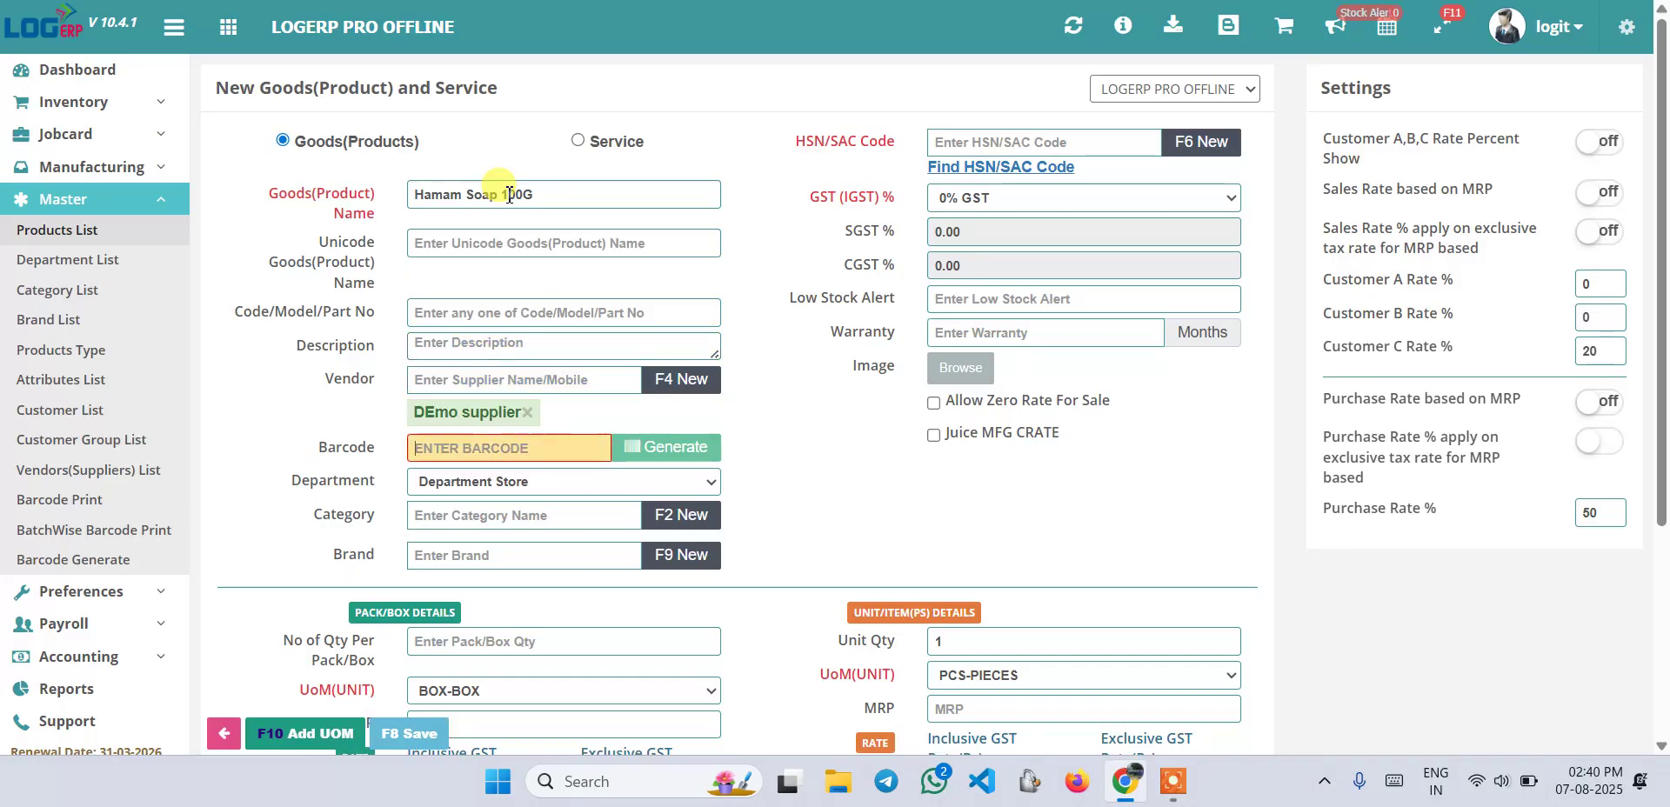
type("1215")
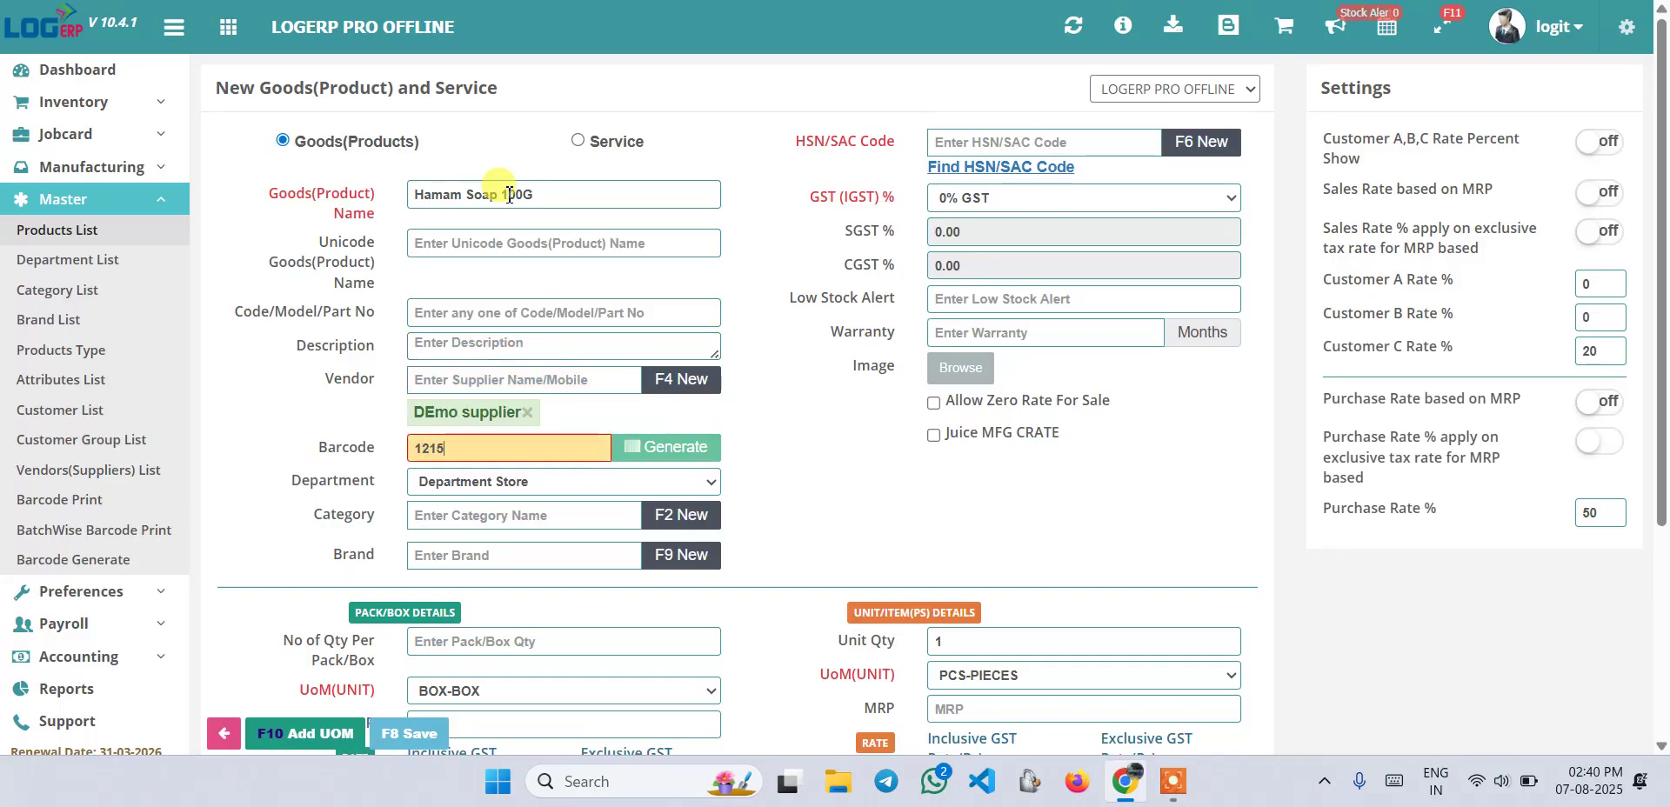
key("Tab")
key("Tab")
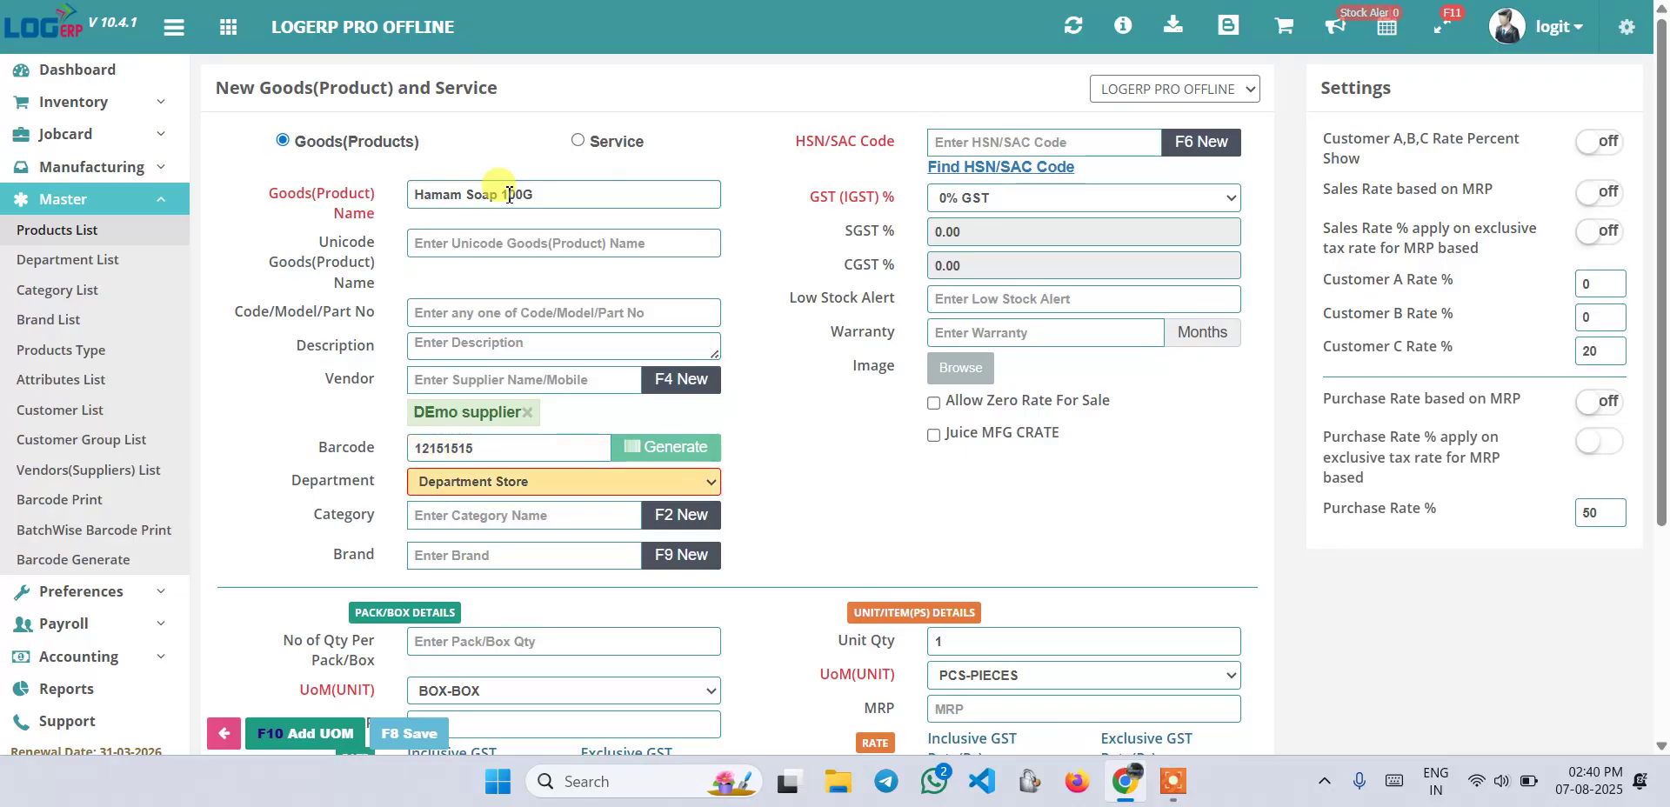
Set the product's category to Grocery and its brand to Himalaya
type("g")
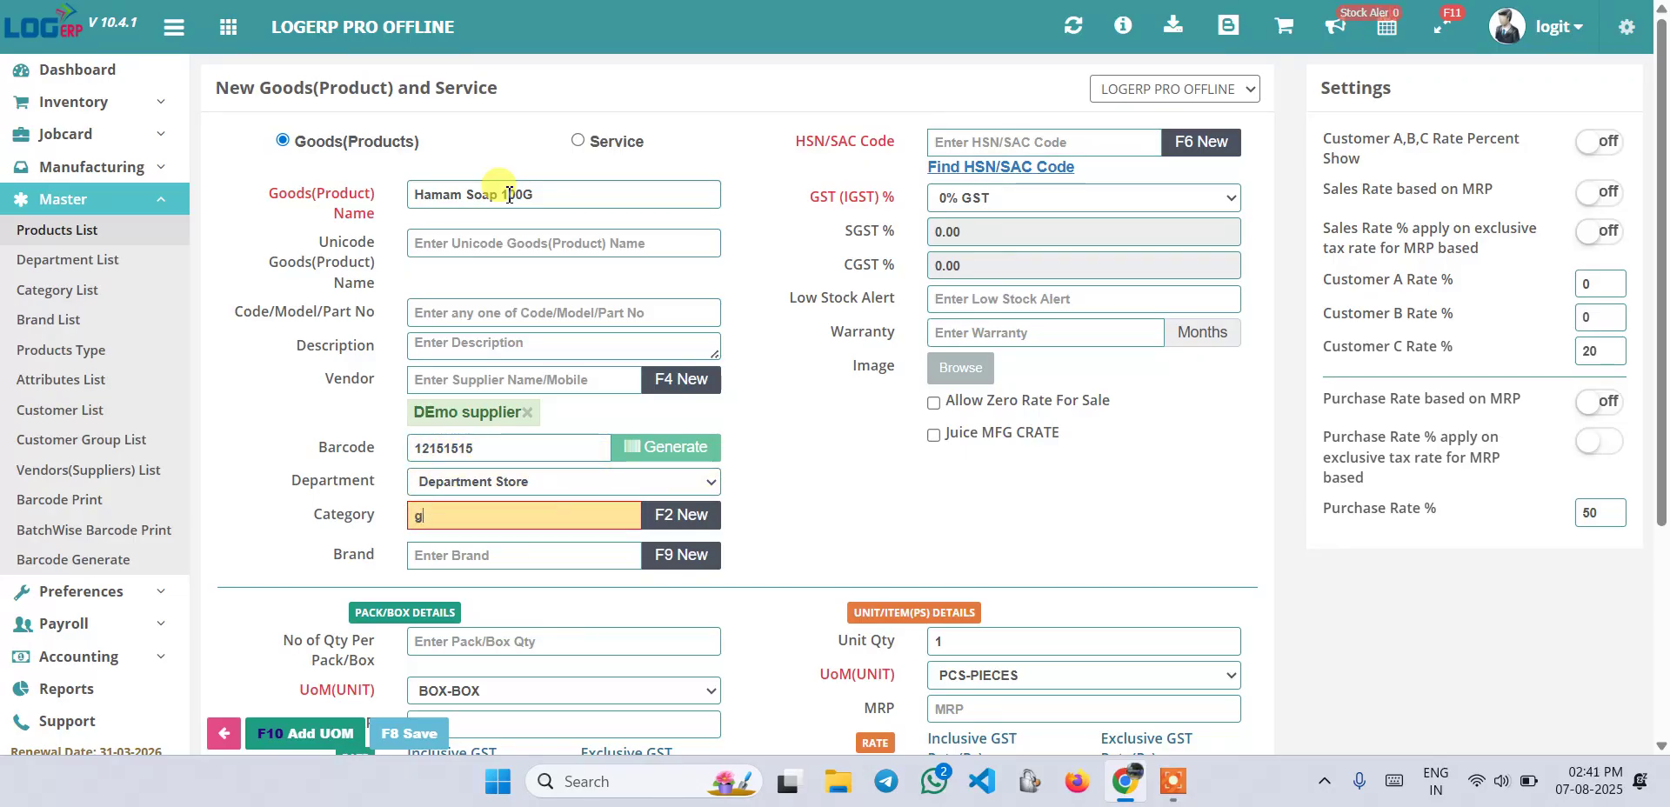
key("Return")
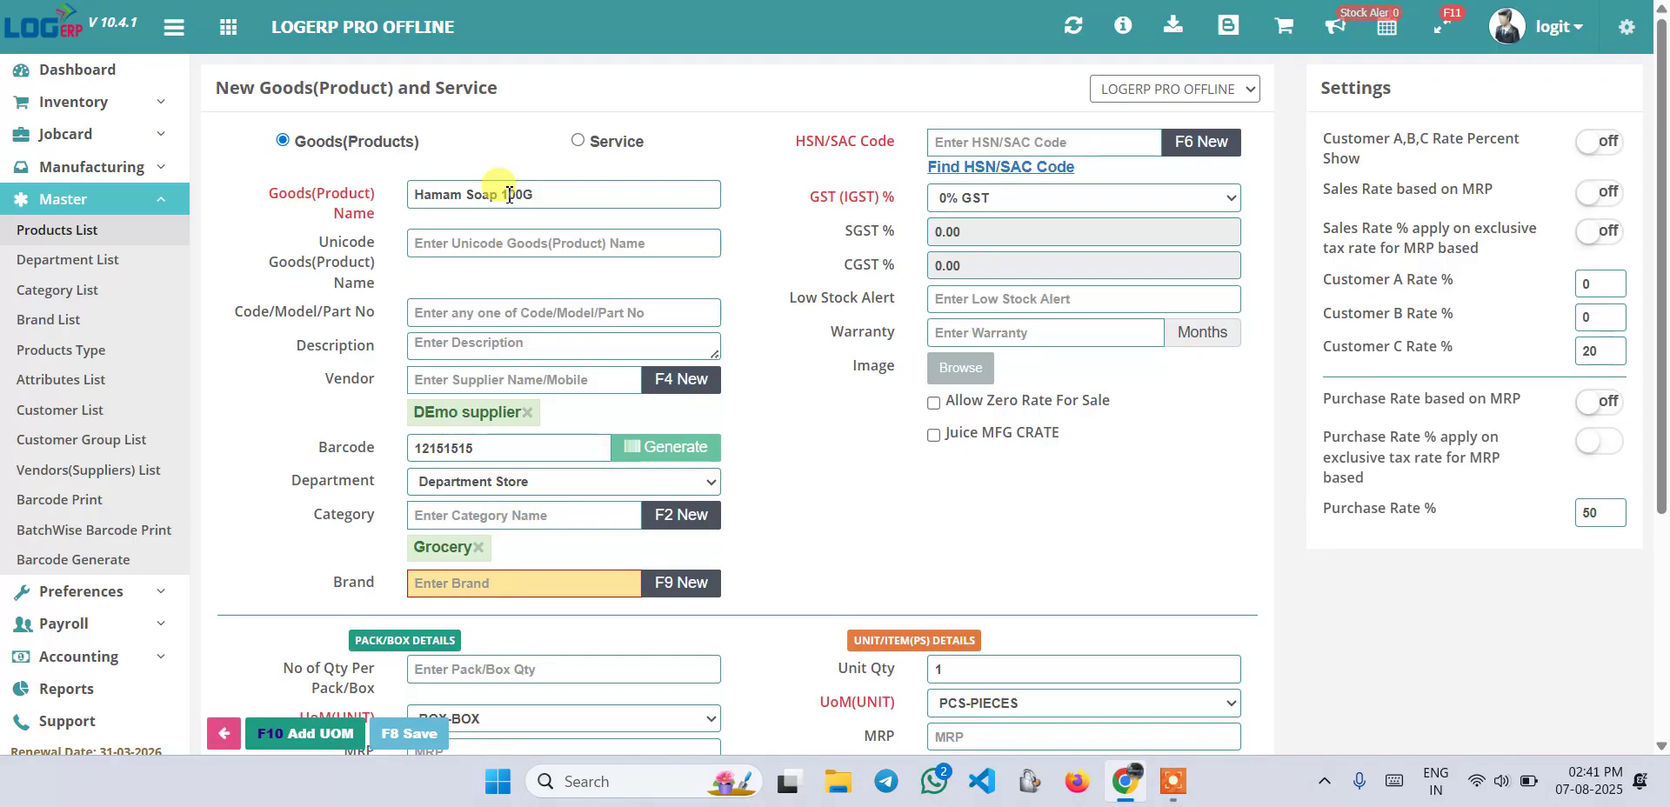
type("h")
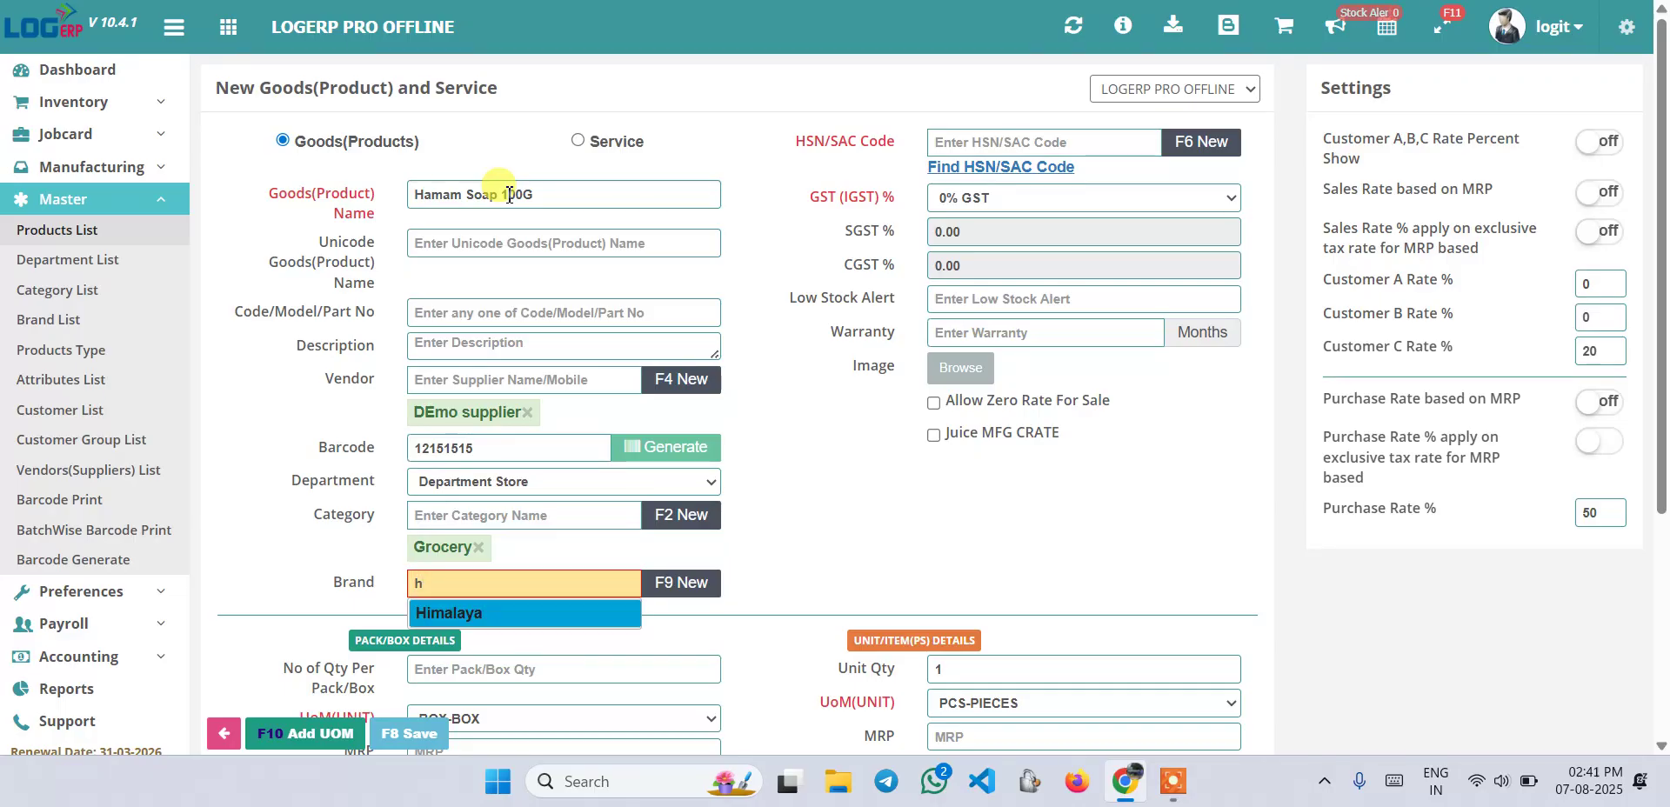
key("Return")
Choose HSN/SAC code 0 with 5% GST for the product, leaving the low stock alert and warranty blank
type("0")
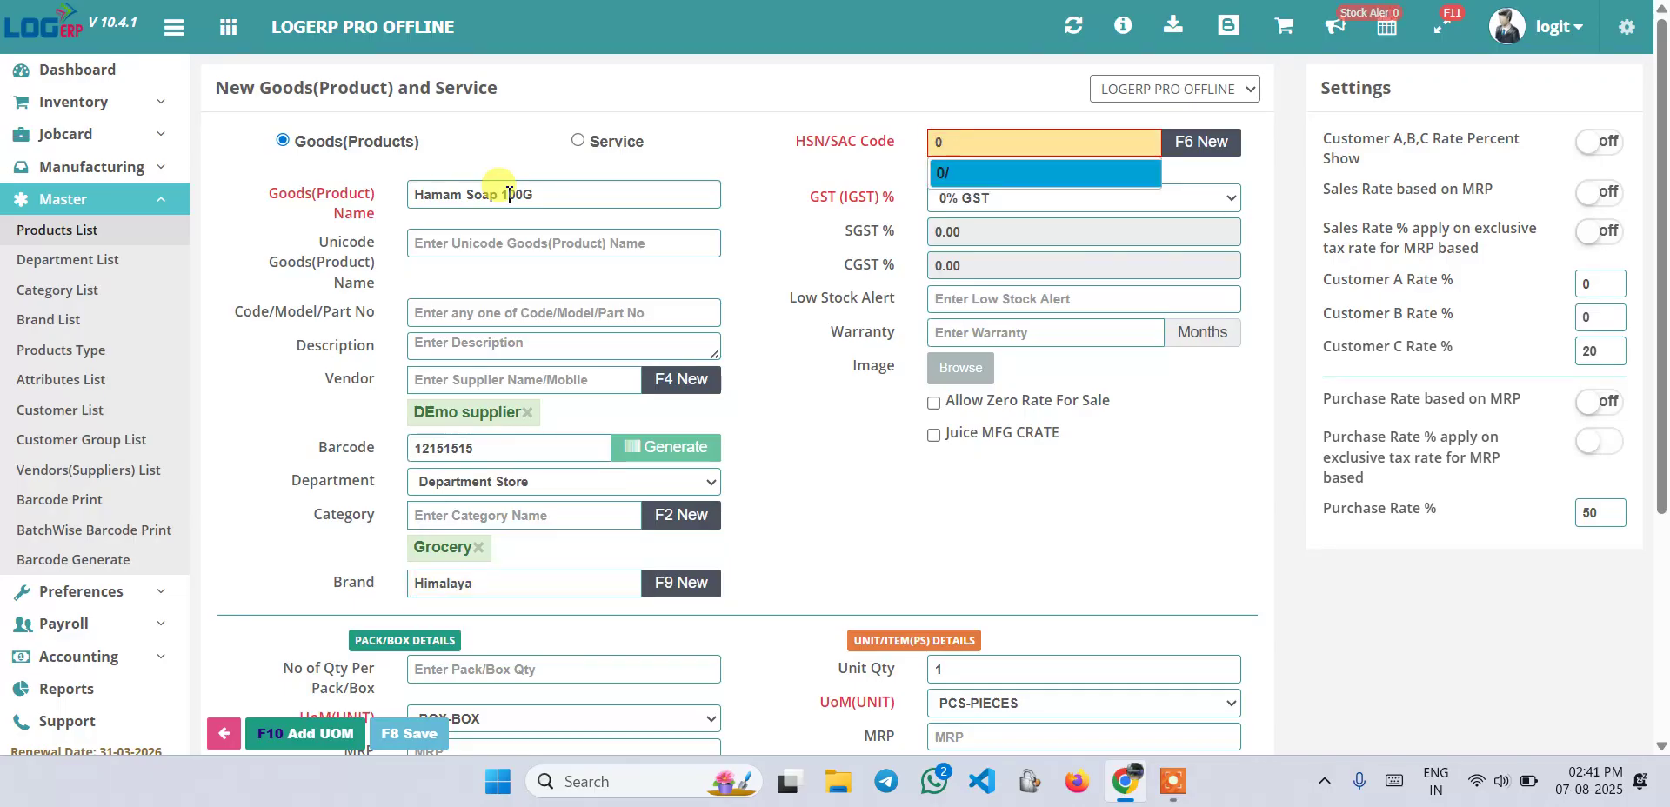
key("Return")
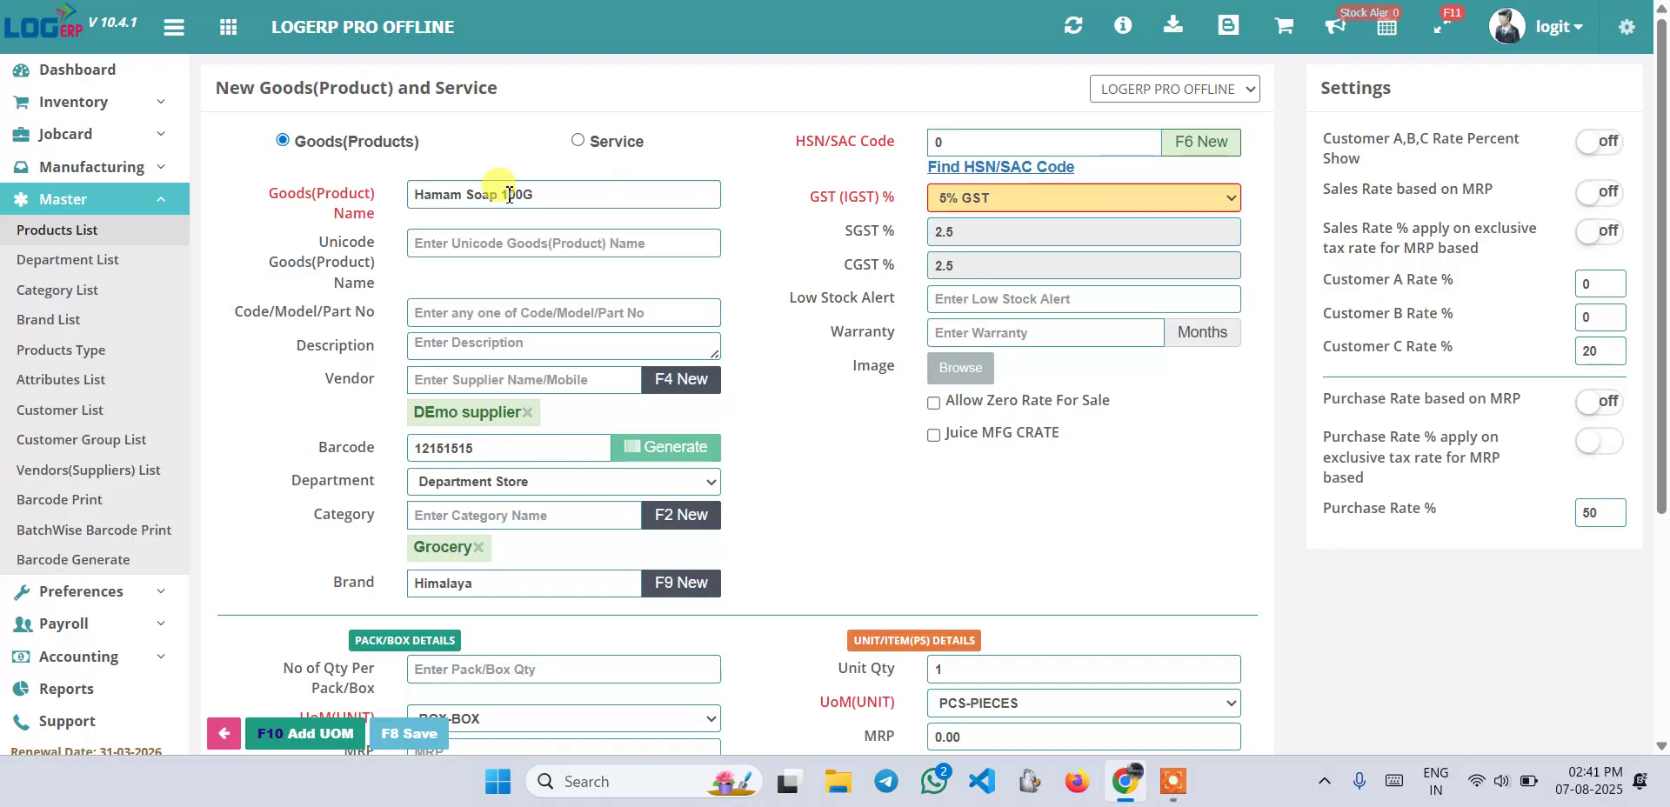
key("Return")
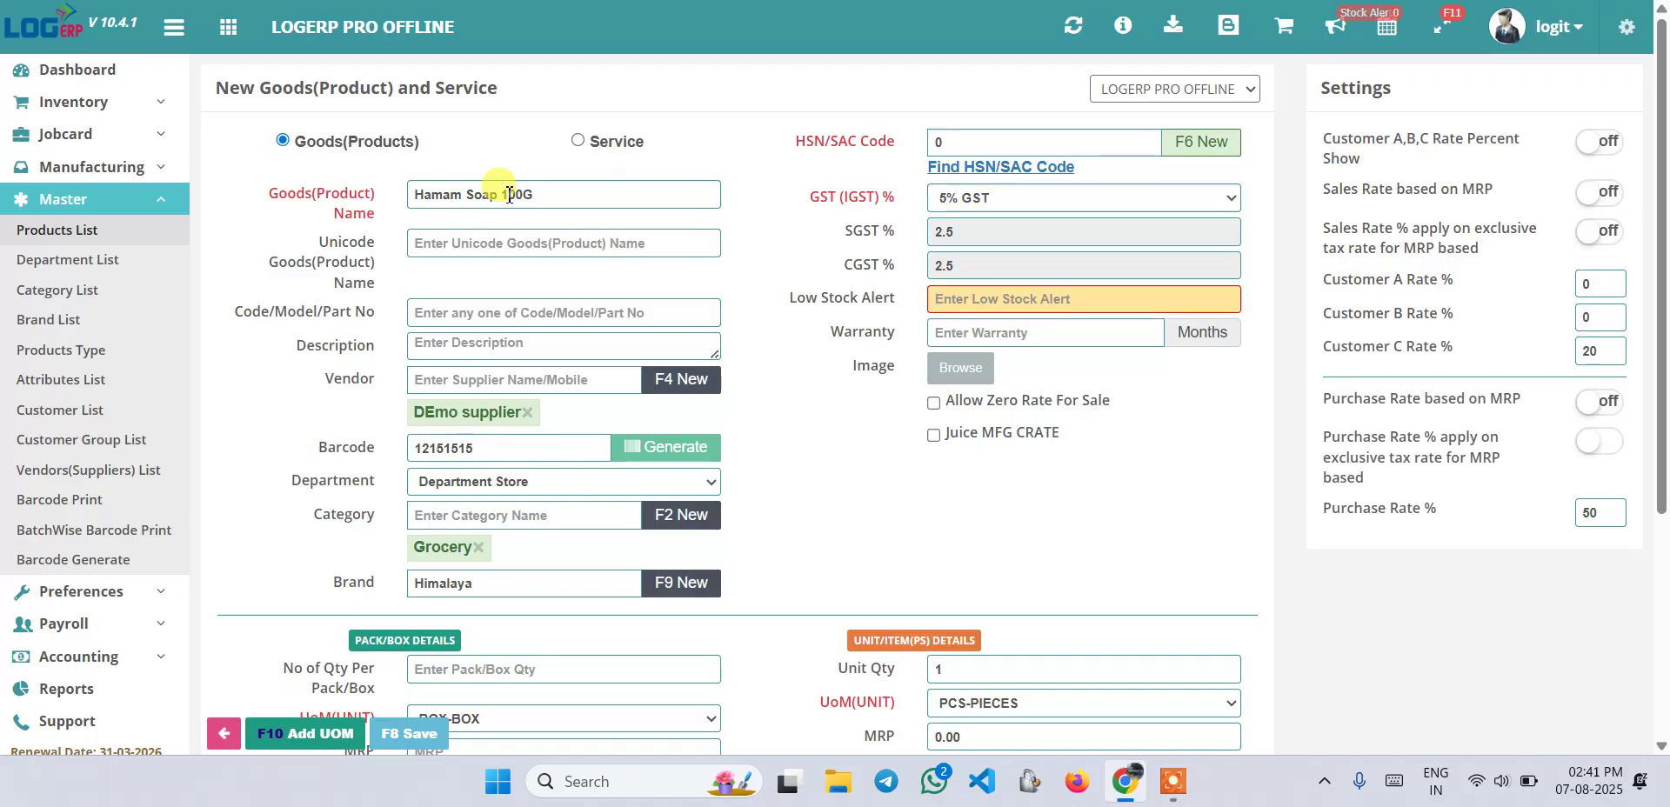
key("Return")
key("Return")
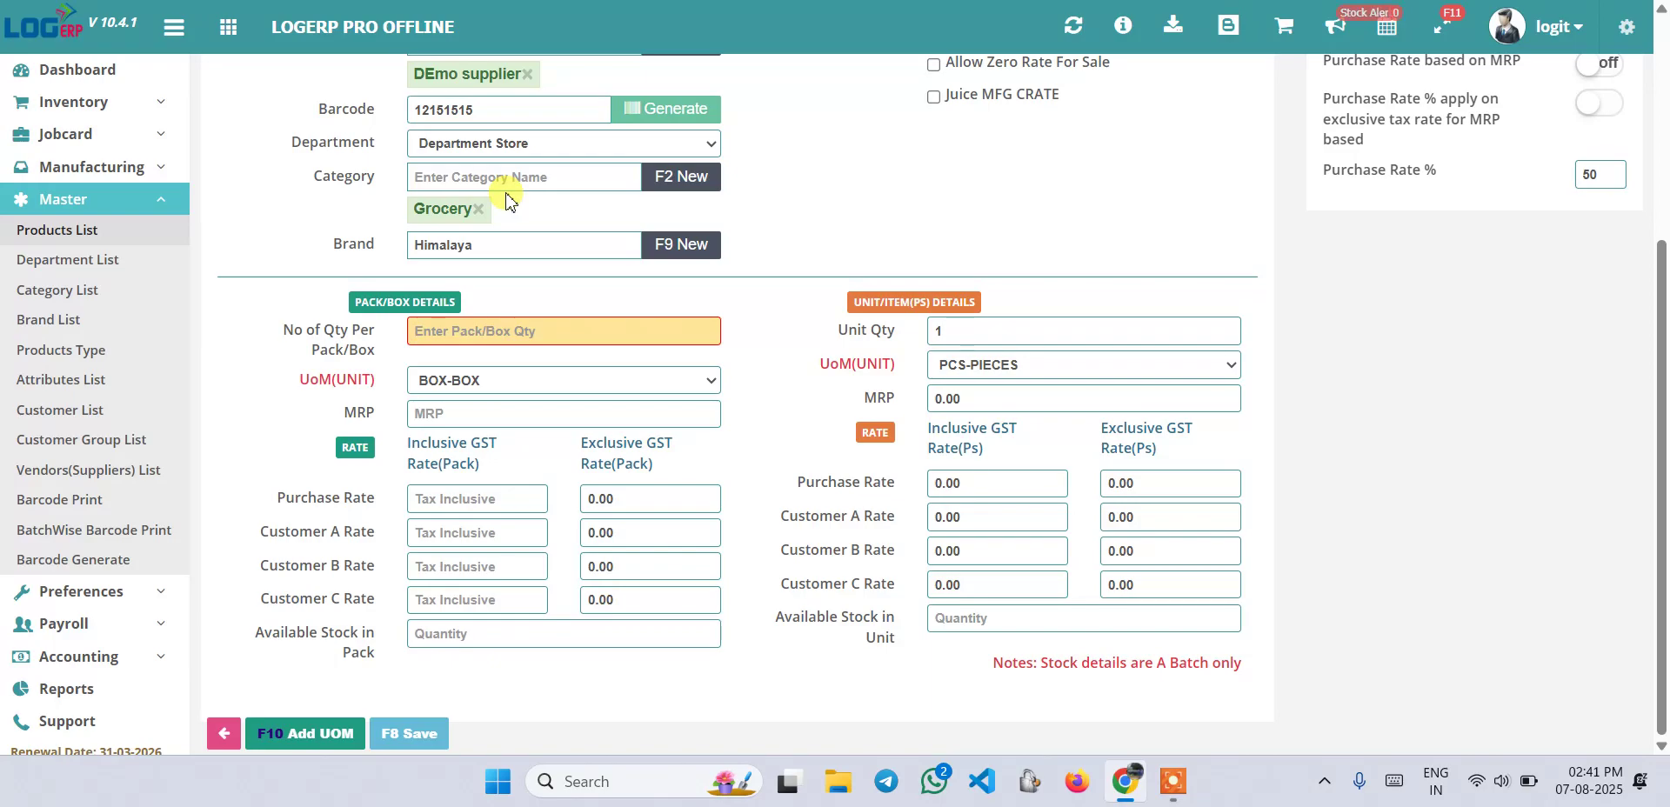
Set the quantity per pack/box to 120 with BOX-BOX as the unit, leaving the pack MRP blank
type("1")
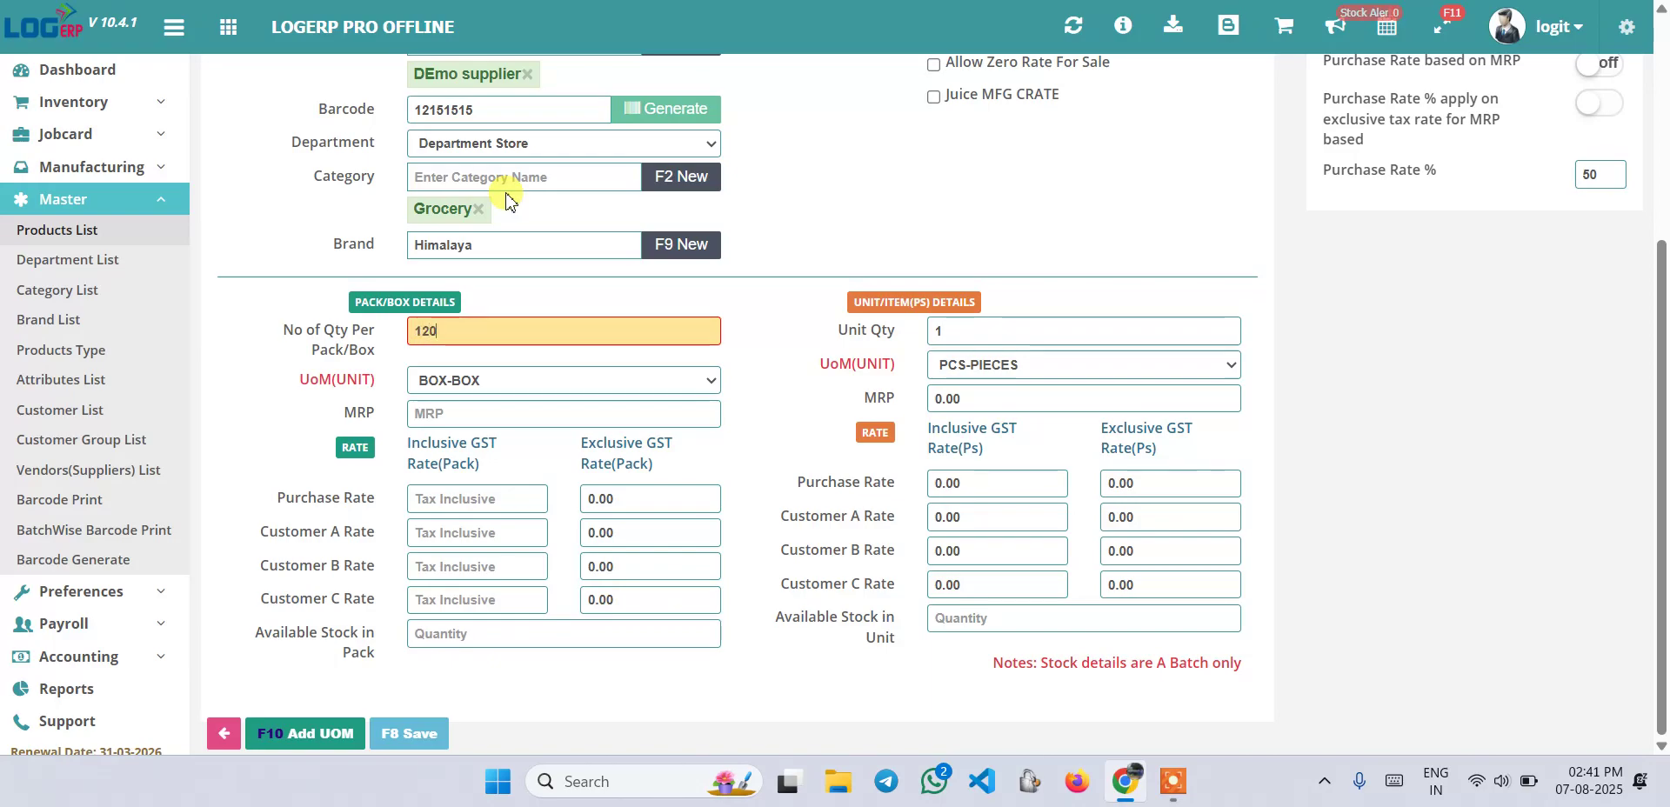
type("20")
key("Return")
key("Return")
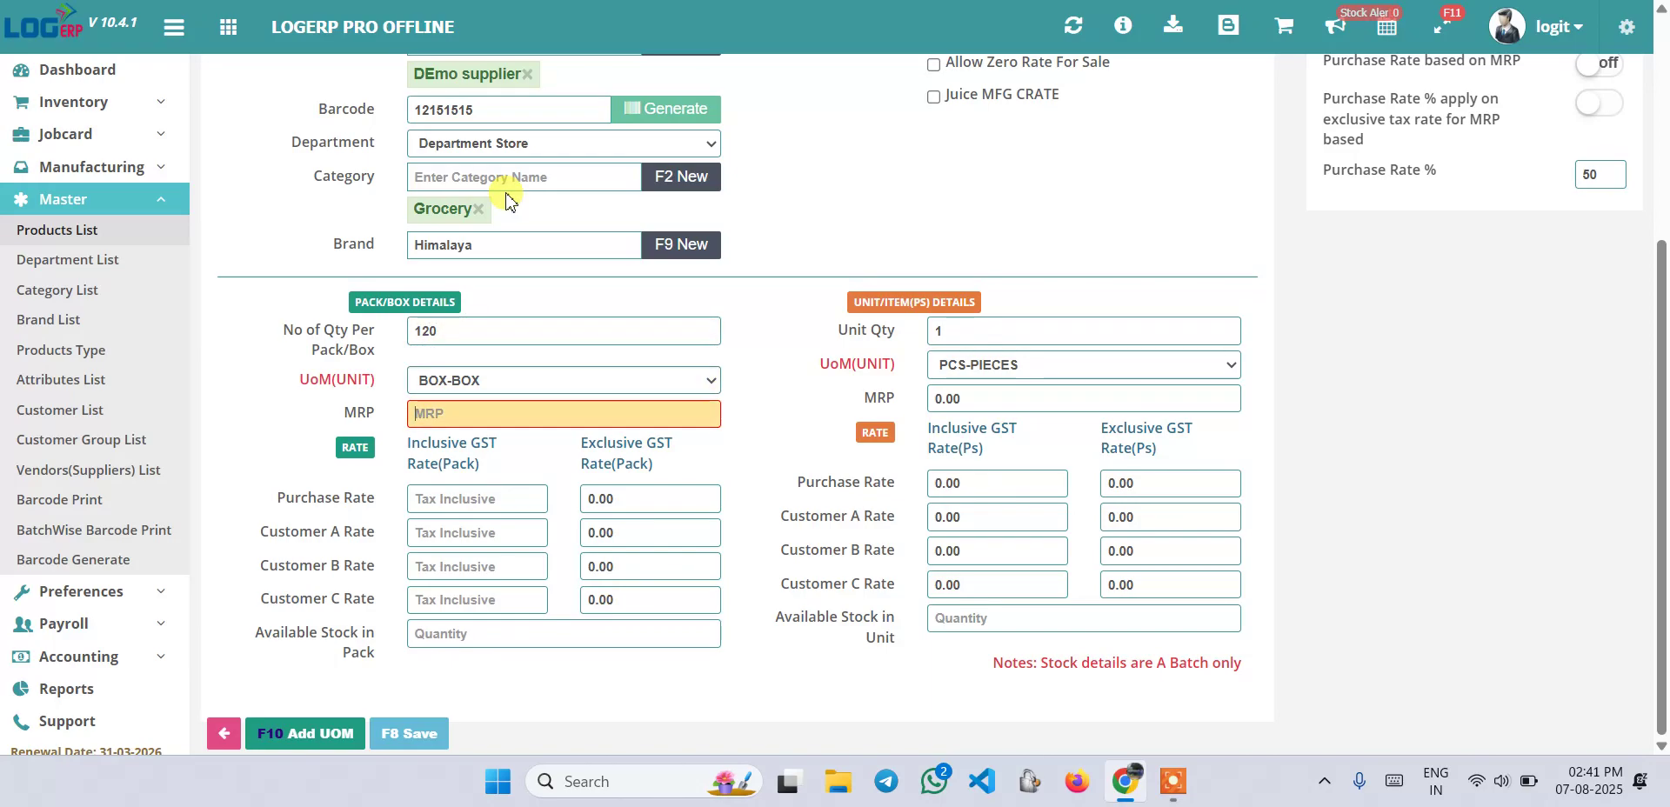
key("Return")
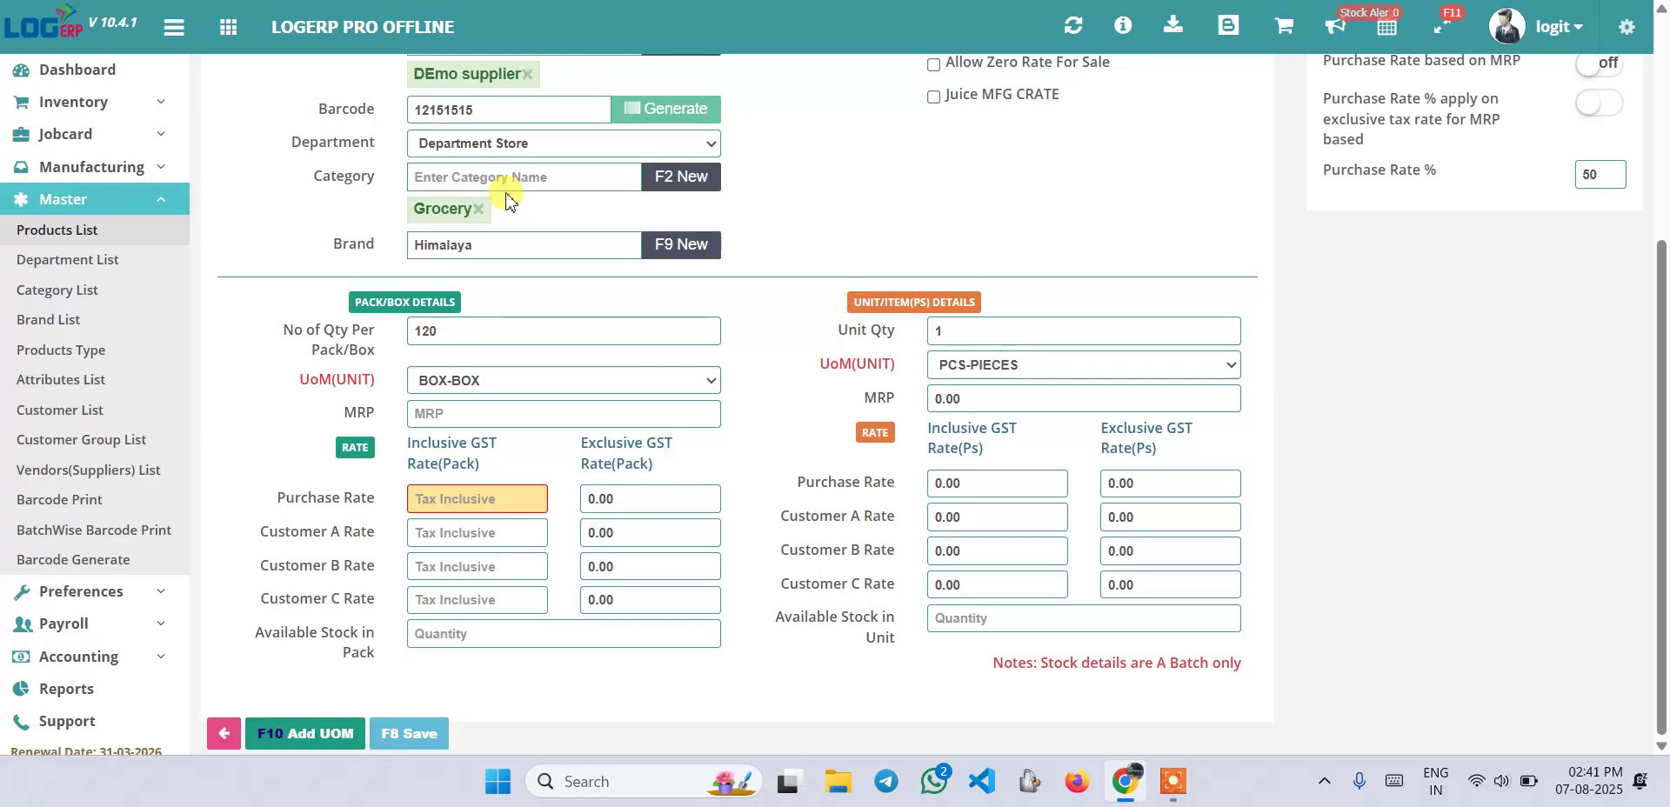
Set the pack's purchase rate exclusive of GST to 1350
left_click(626, 500)
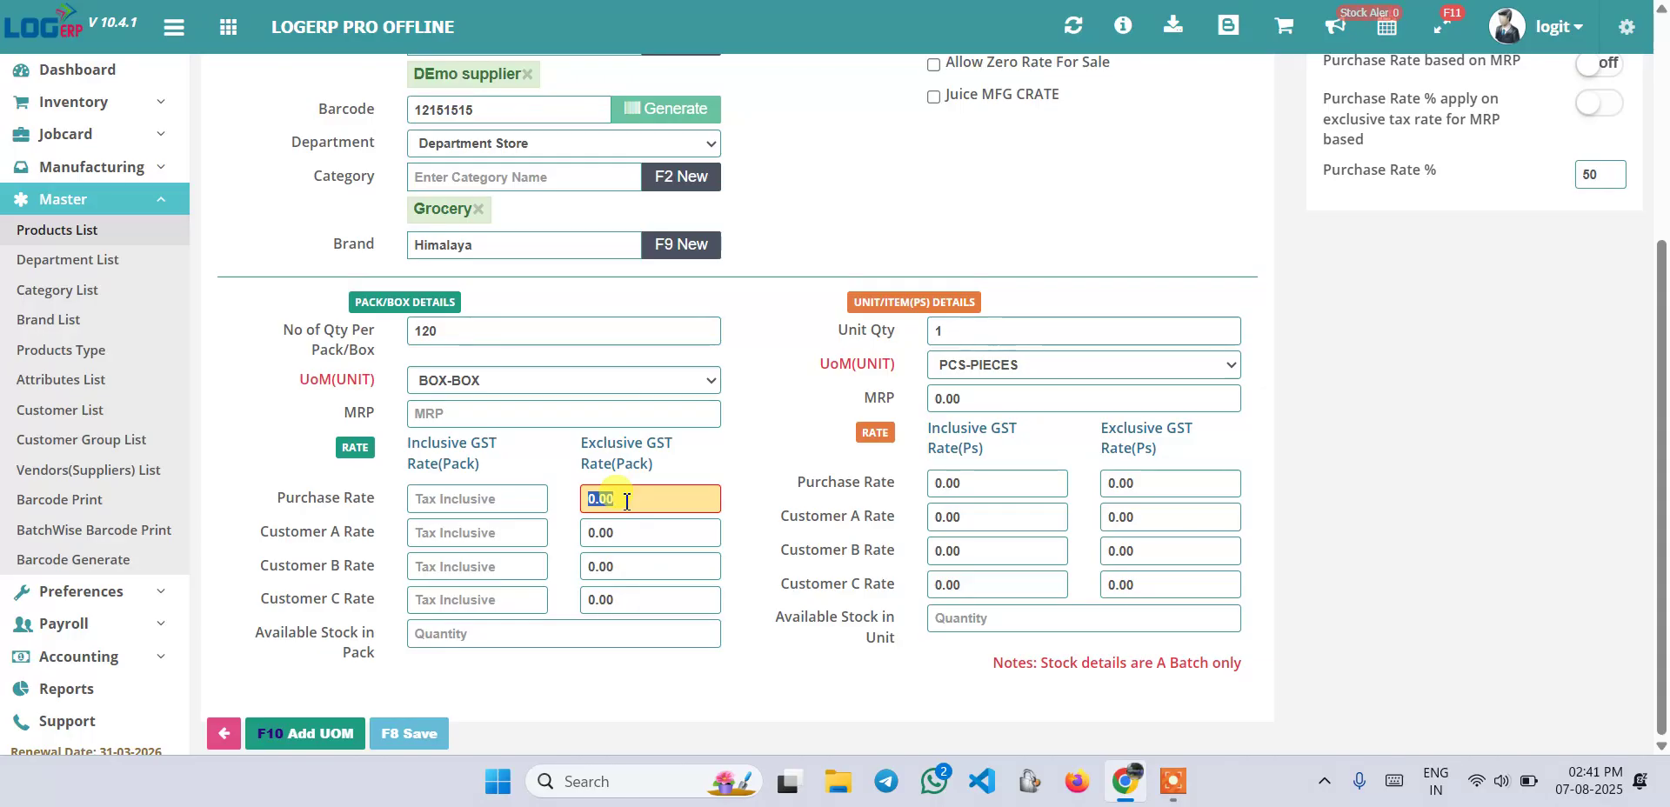
type("1350")
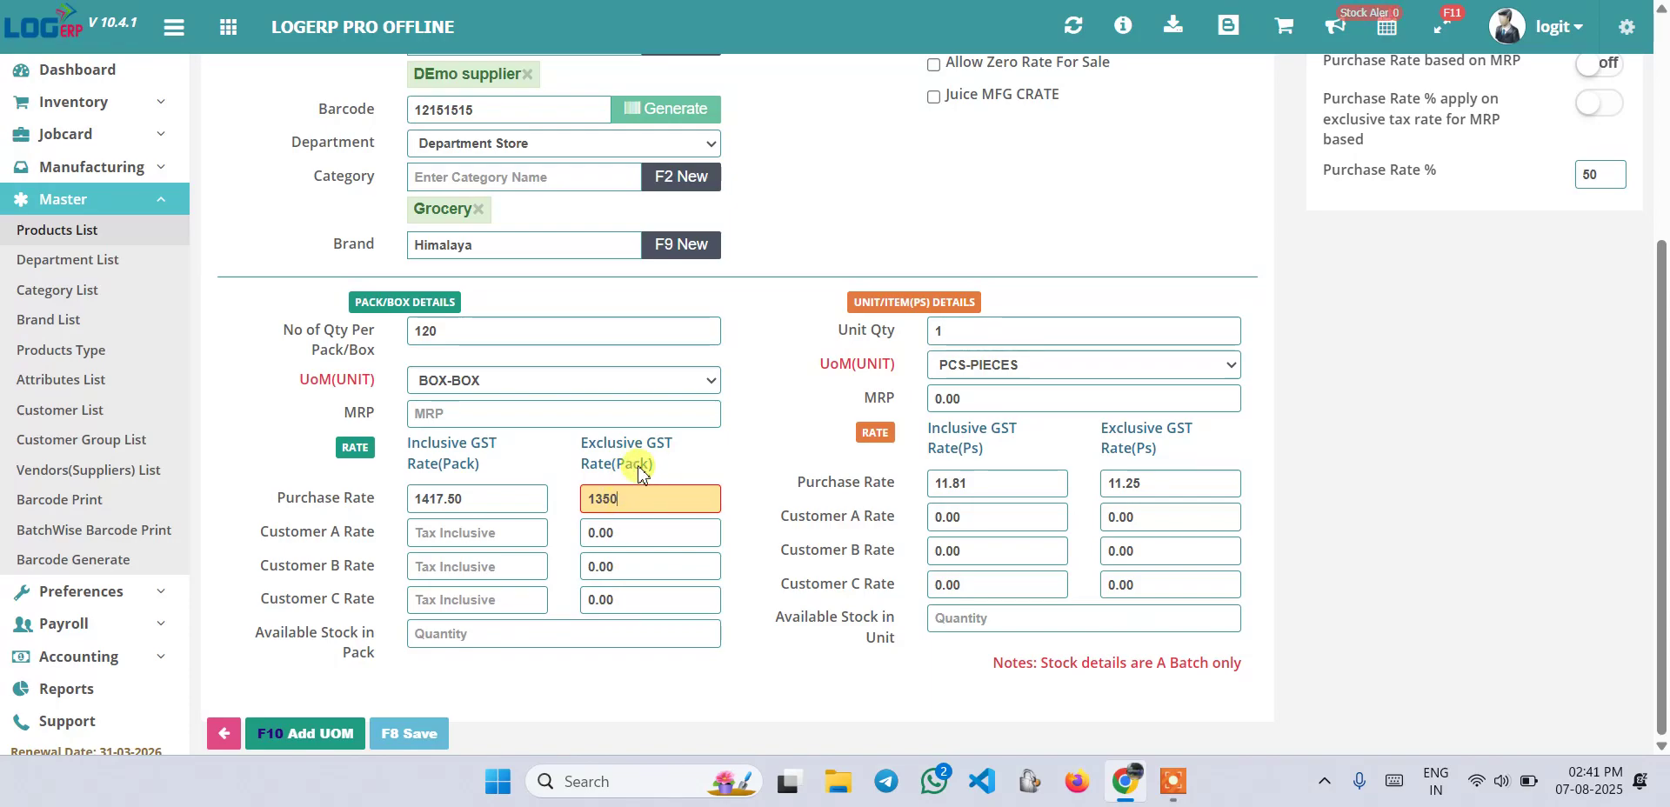
scroll(622, 523, "up", 2)
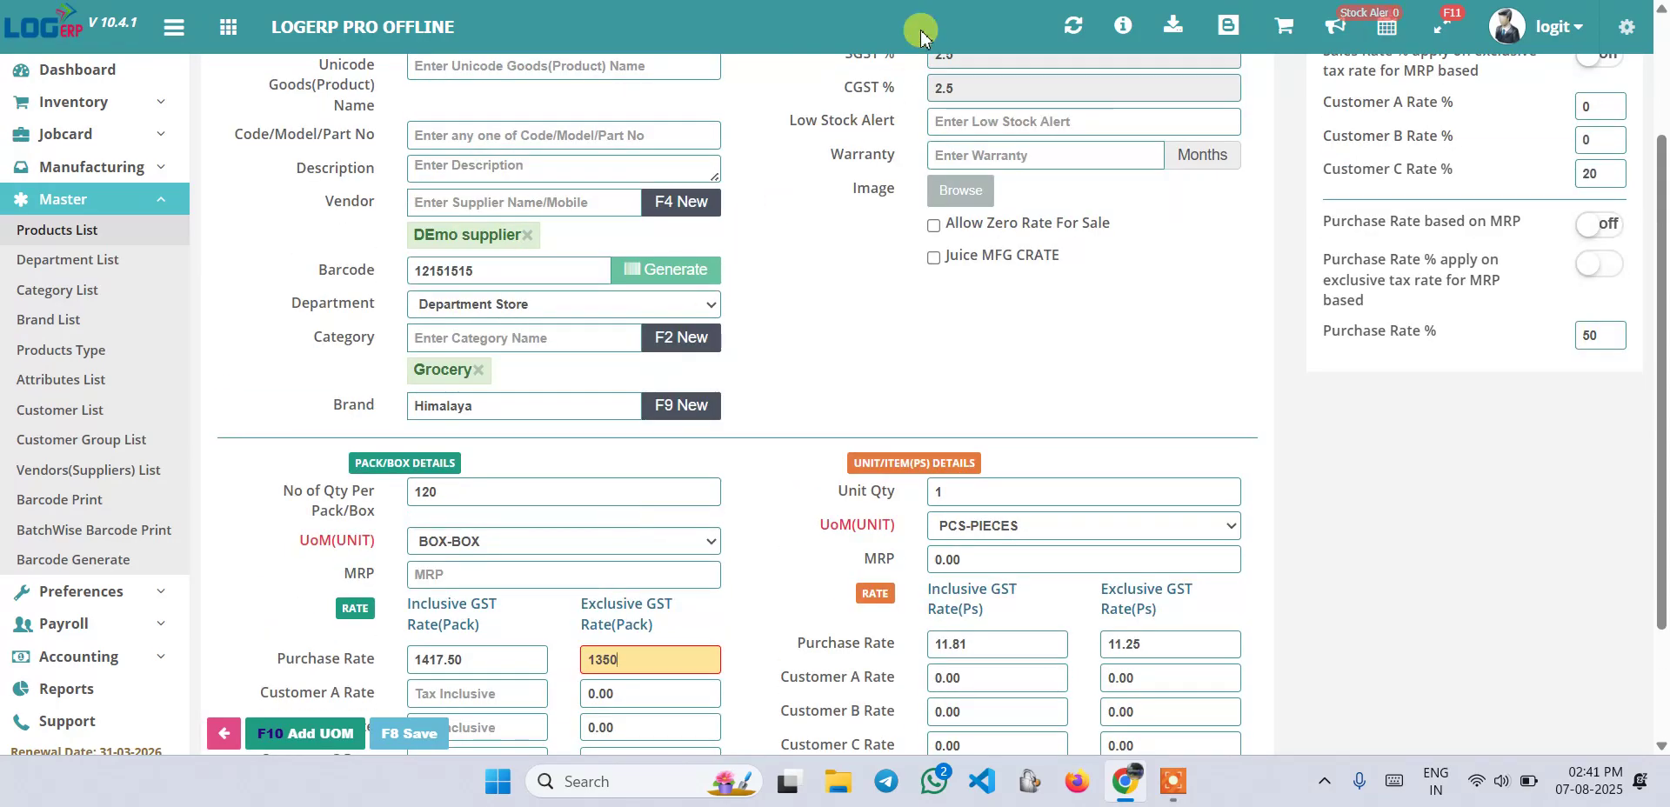
scroll(709, 496, "down", 2)
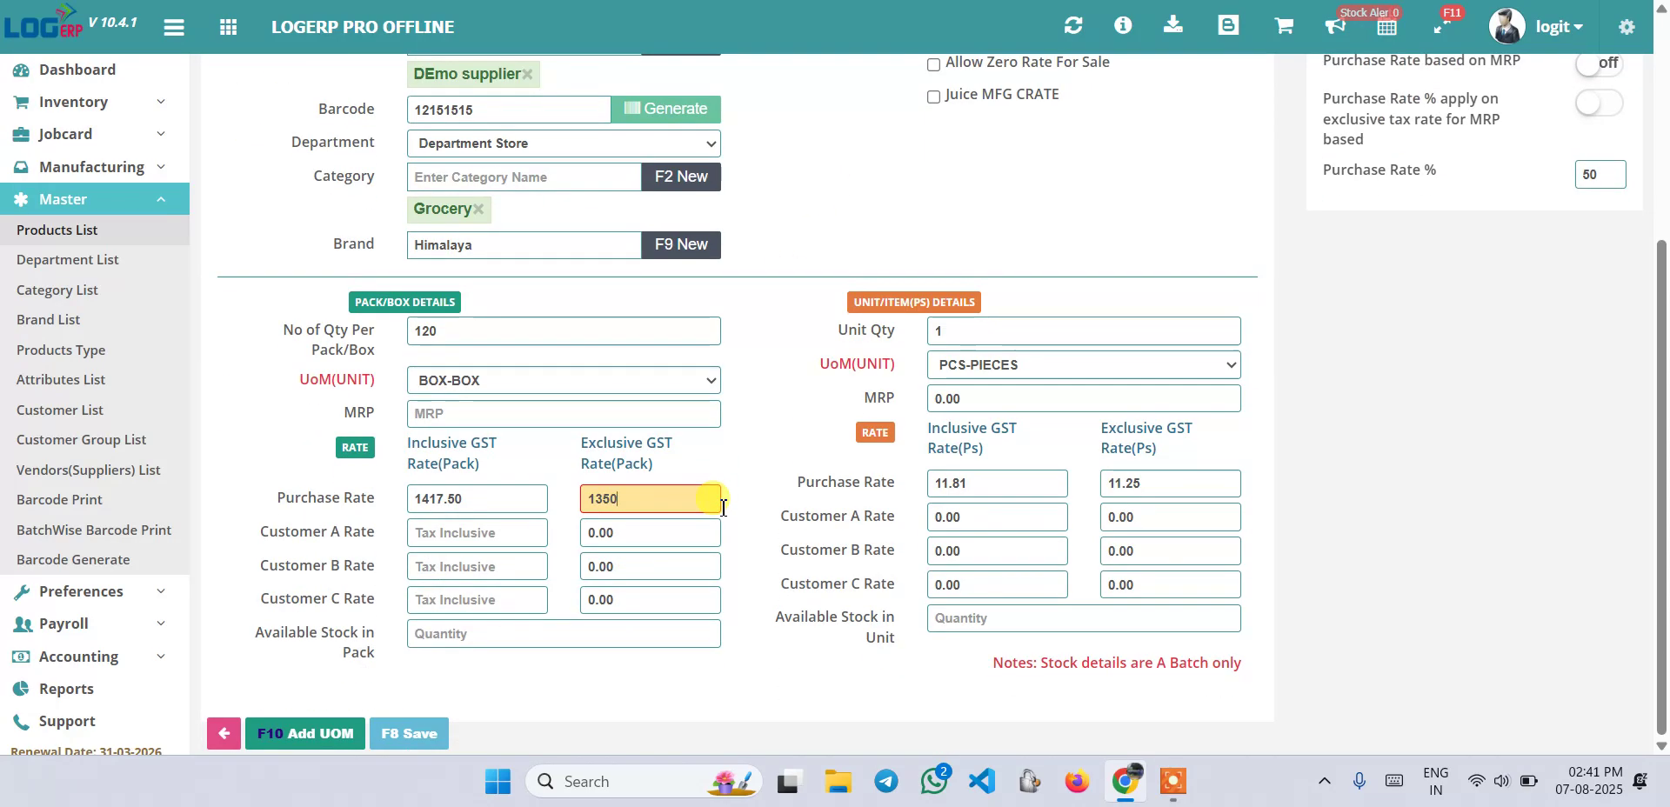
Set the pack's purchase rate inclusive of GST to 1400
left_click(476, 497)
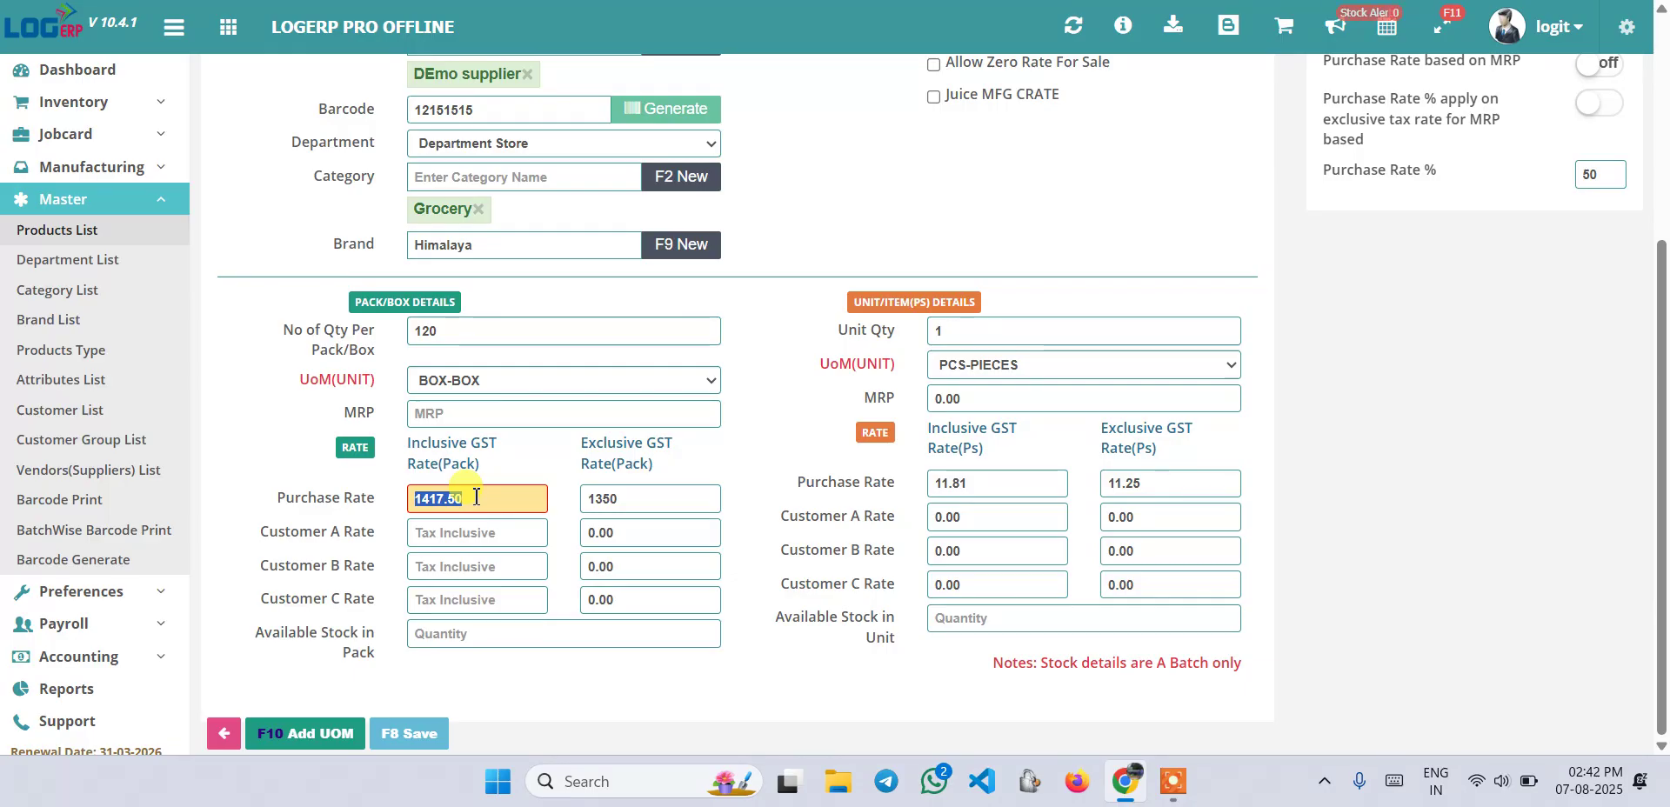
type("1400")
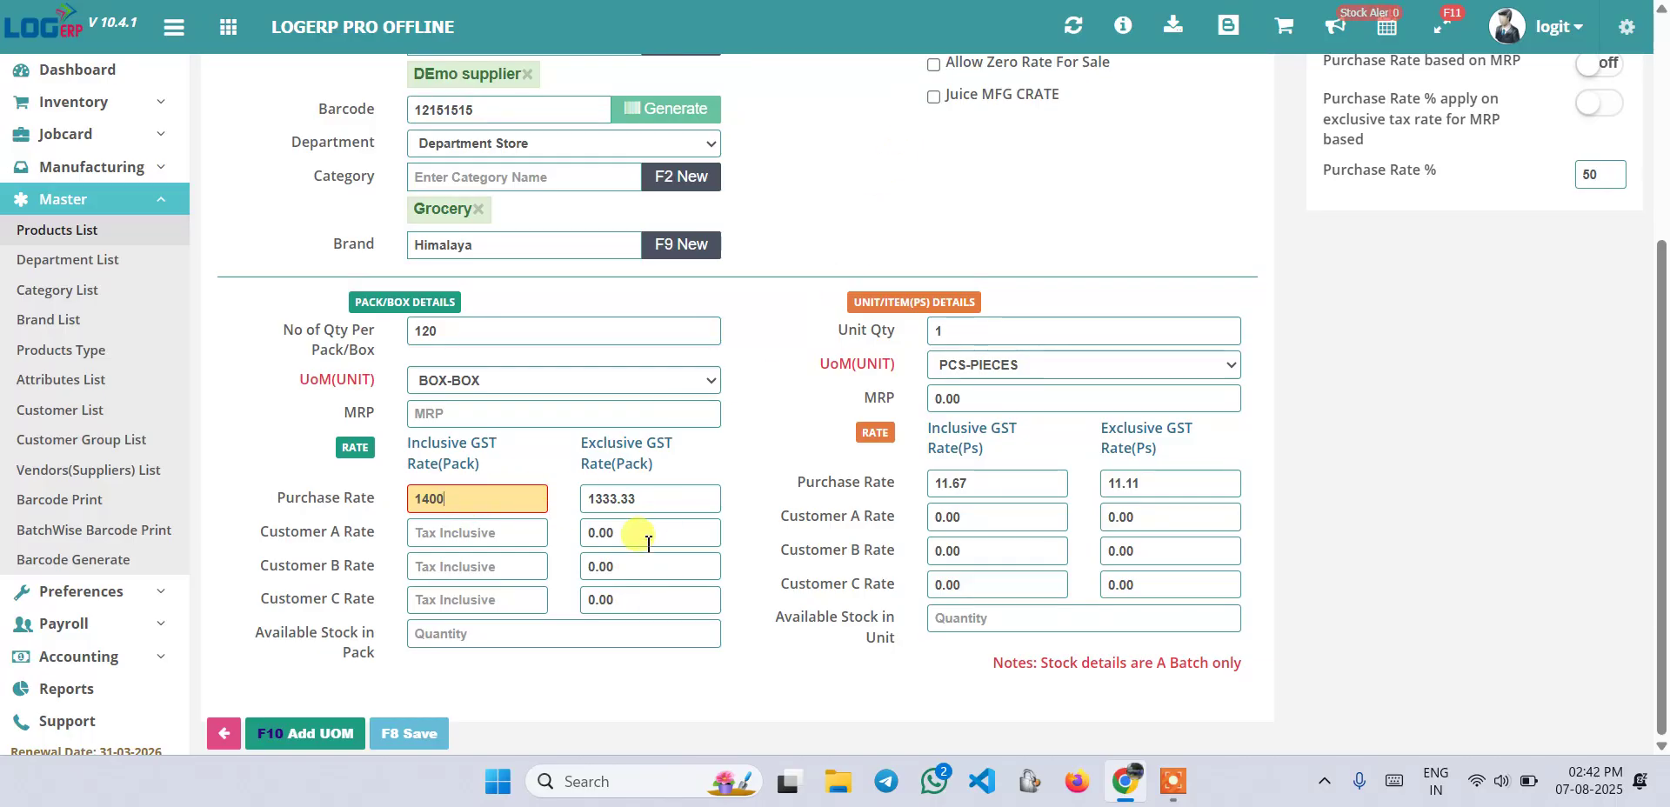
left_click(651, 503)
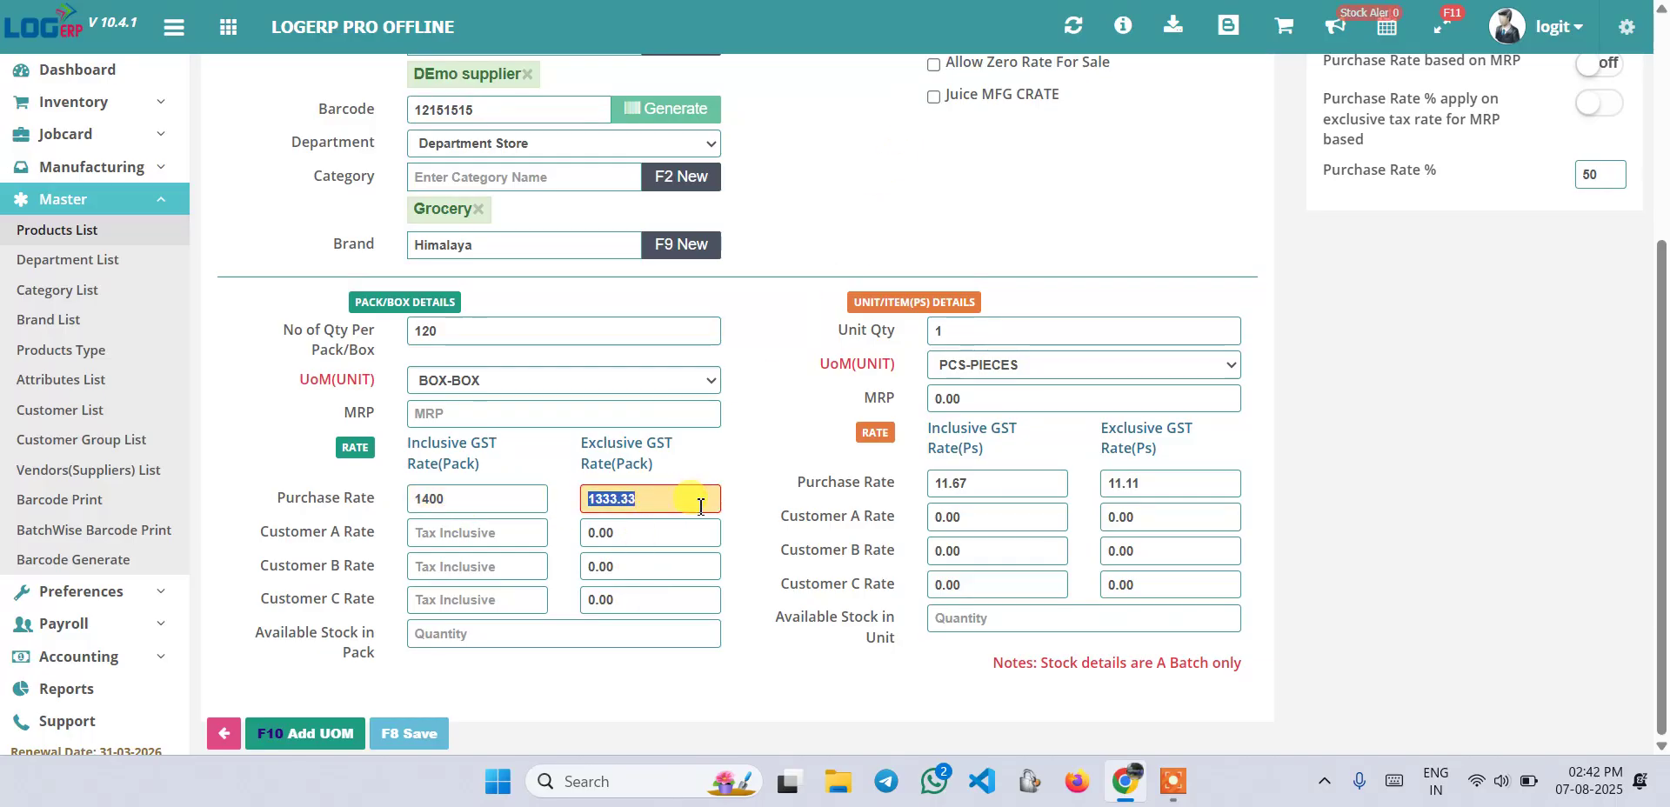
left_click(739, 512)
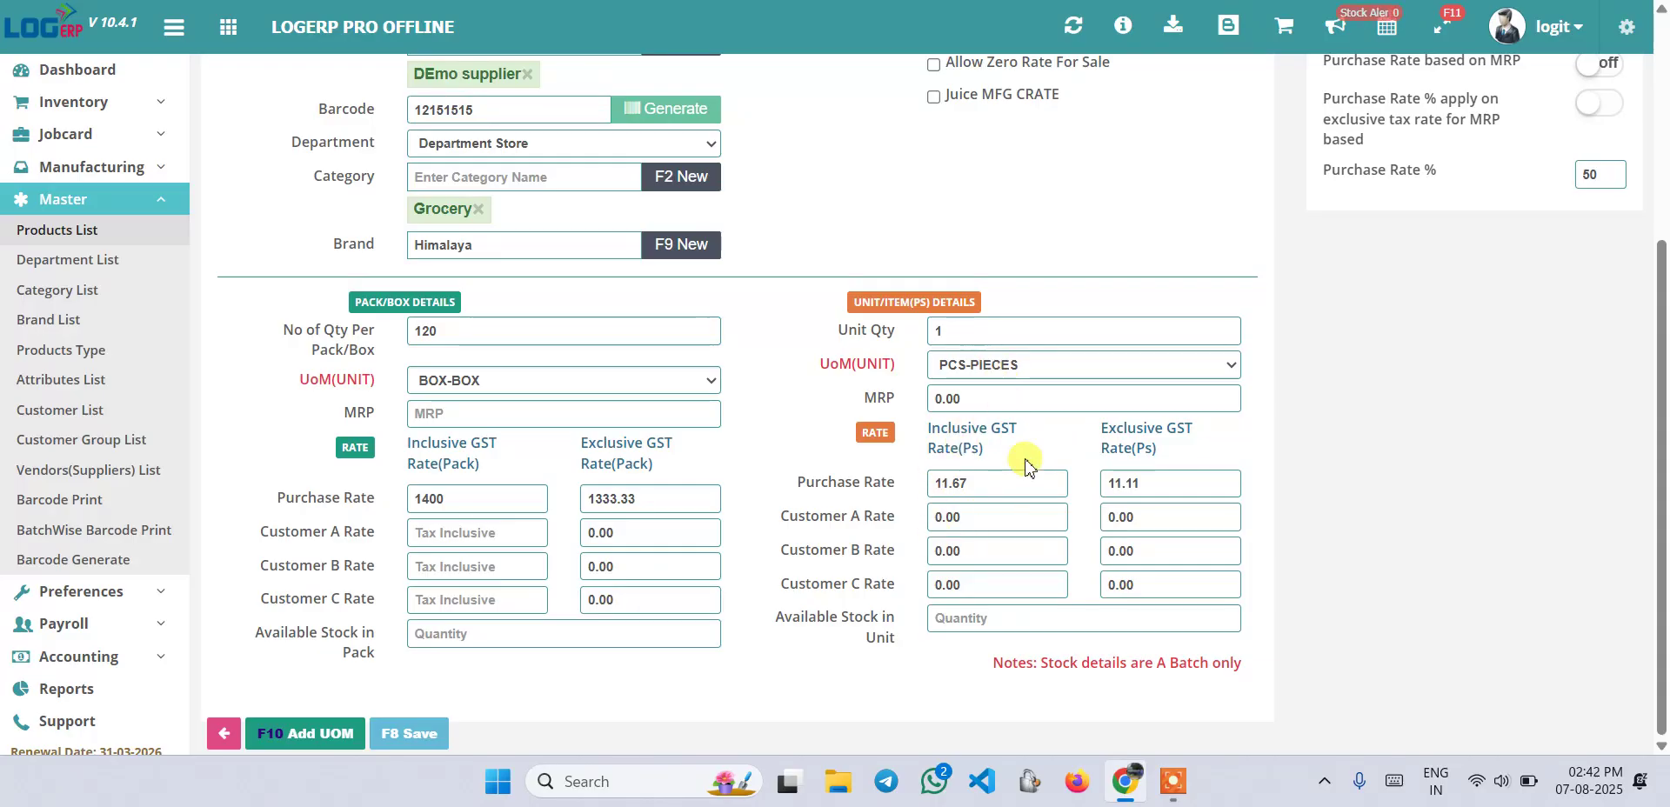
Set the pack's Customer A rate inclusive of GST to 1550
left_click(497, 534)
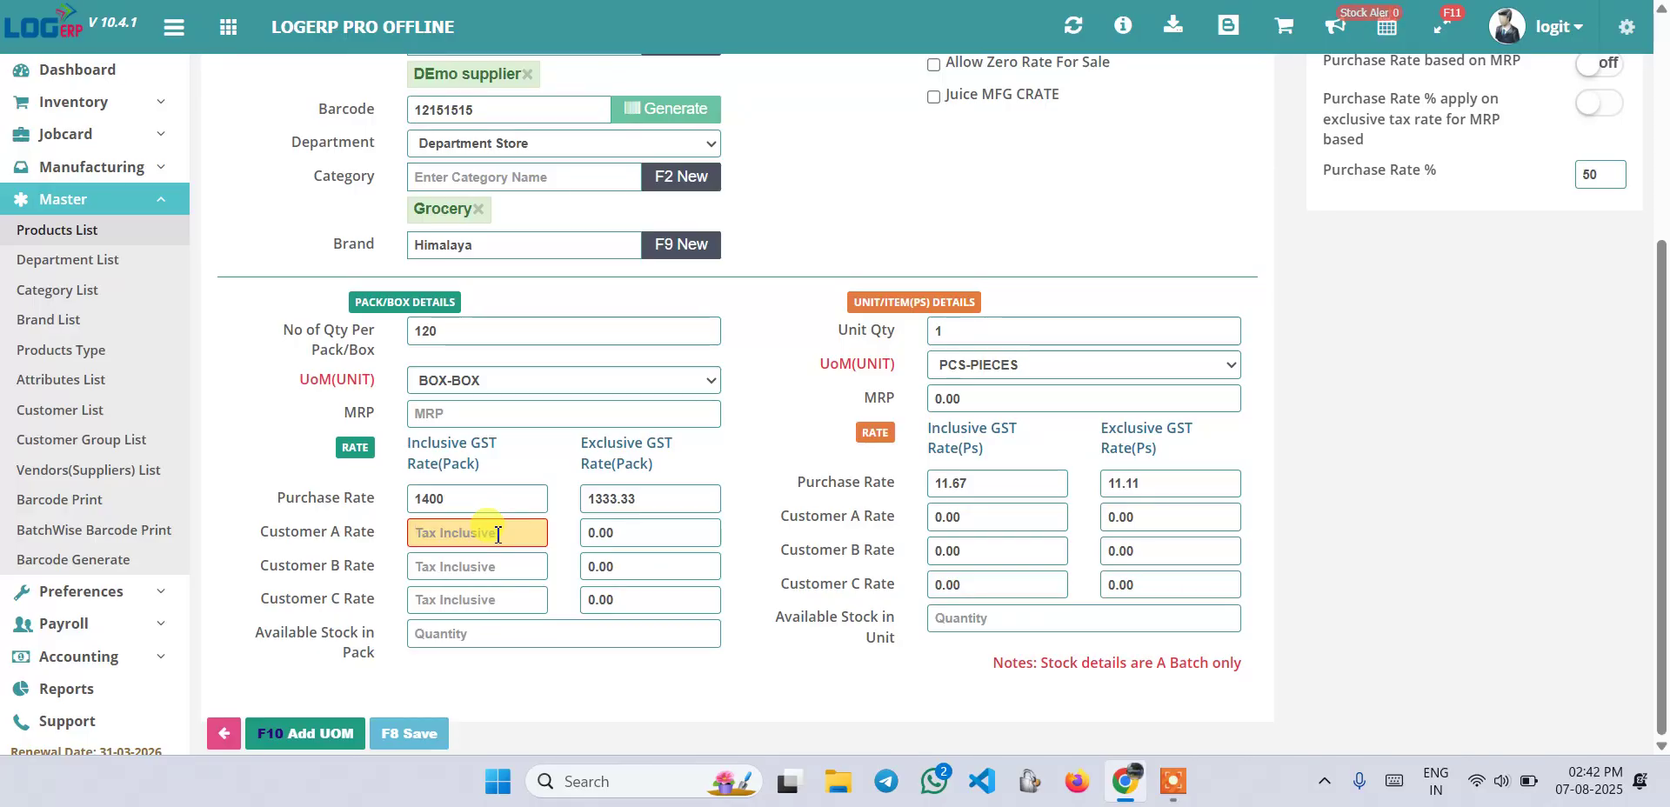
left_click(477, 571)
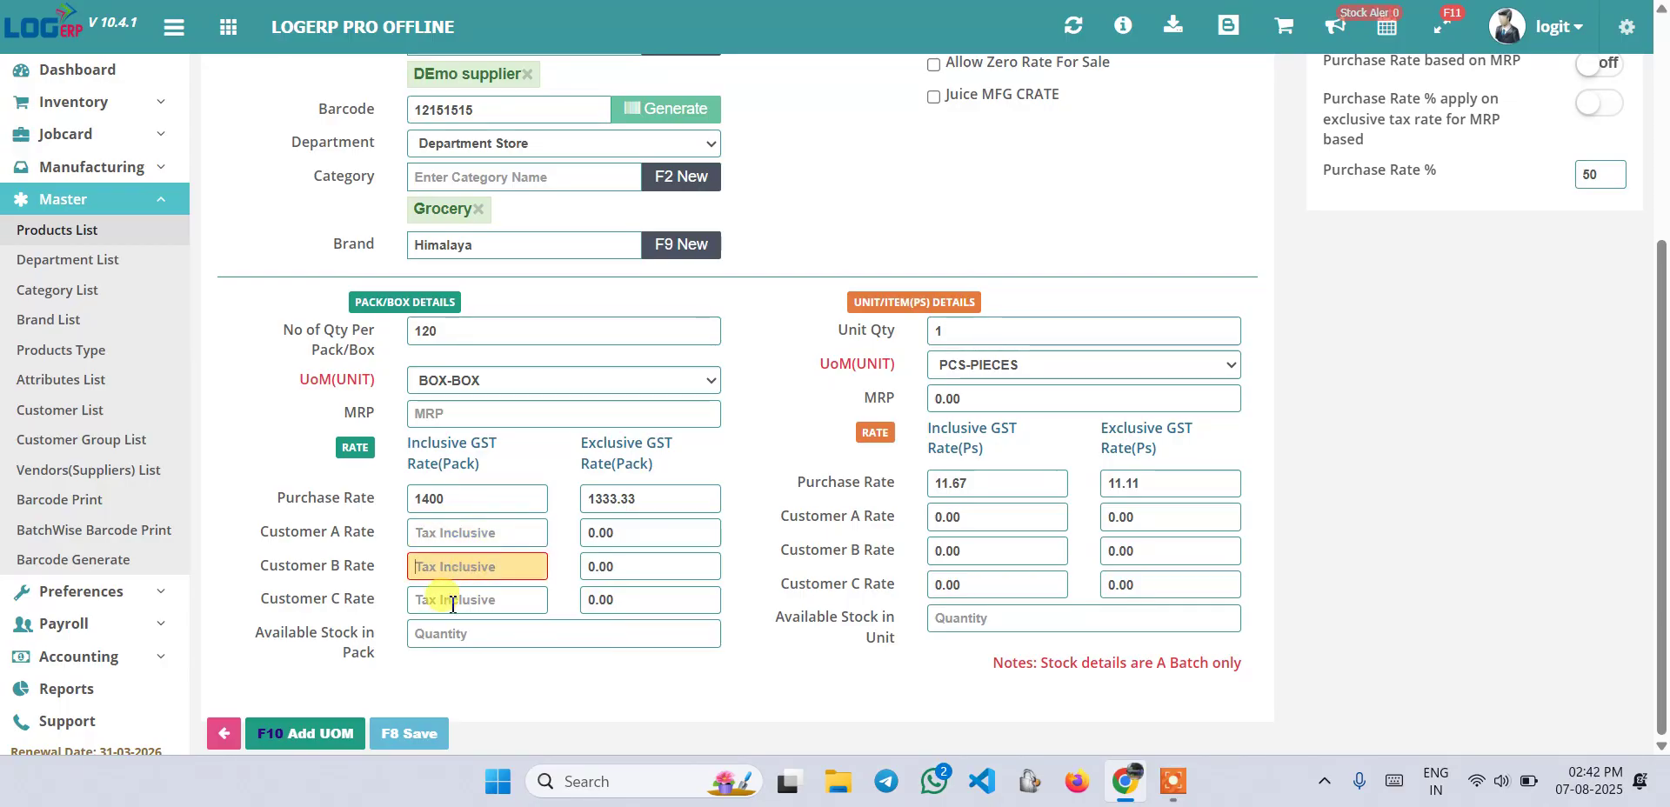
left_click(452, 602)
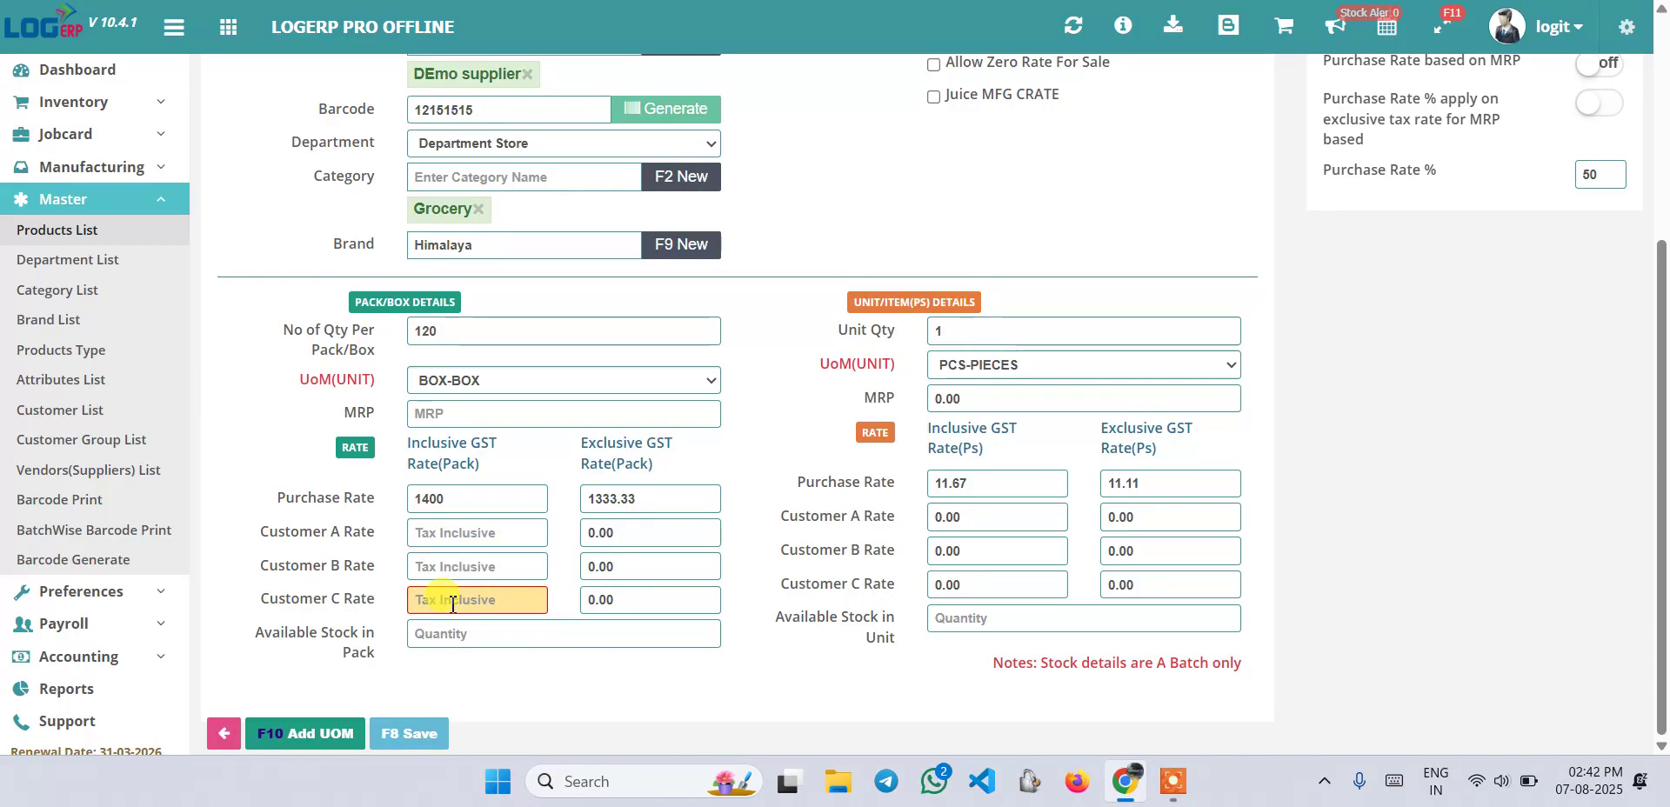
left_click(459, 541)
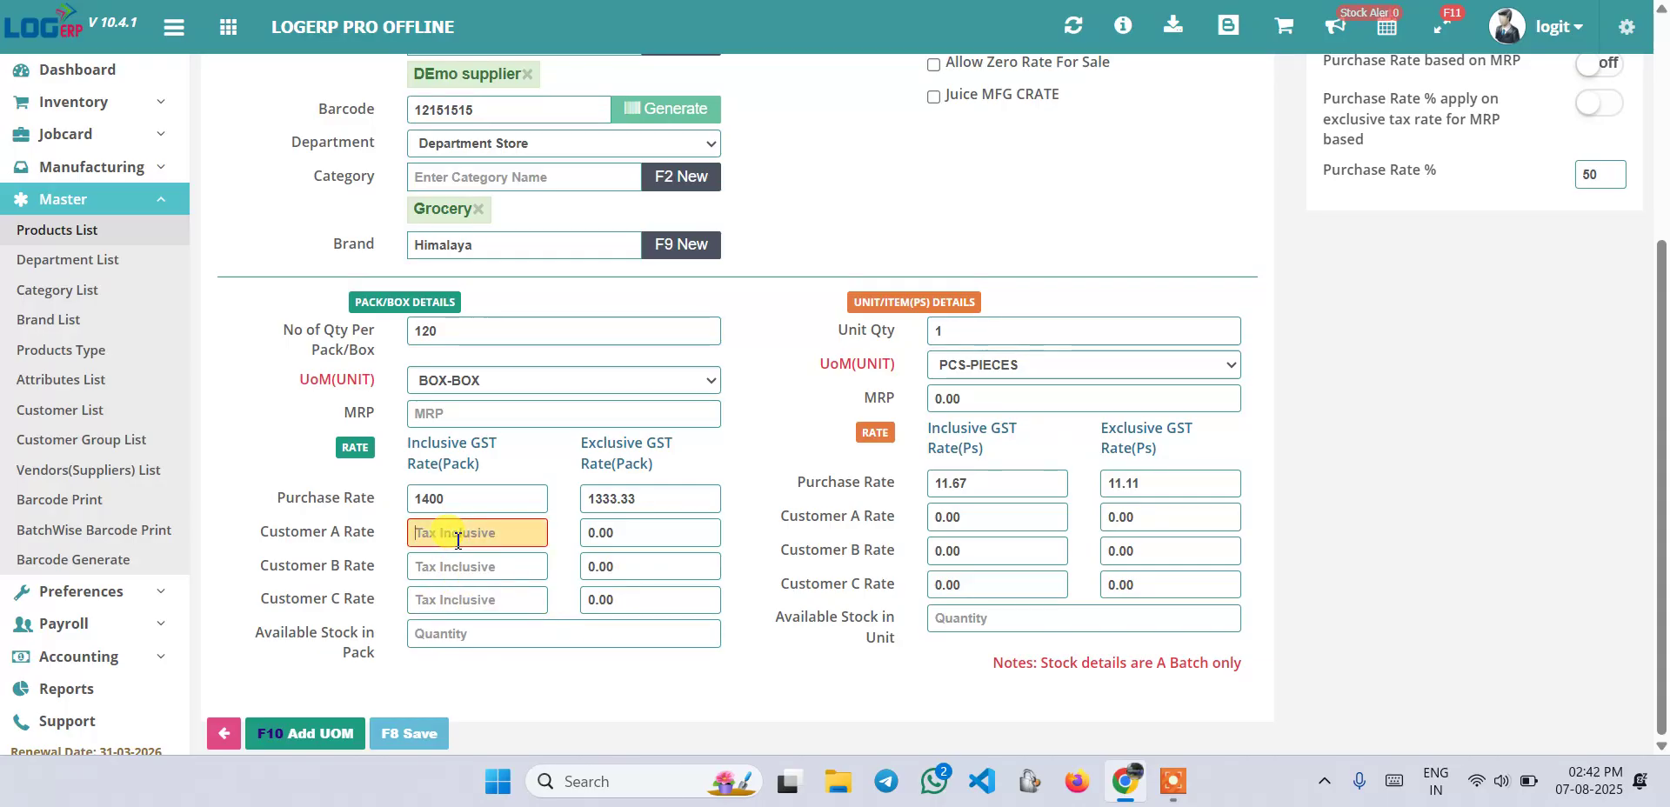
type("15")
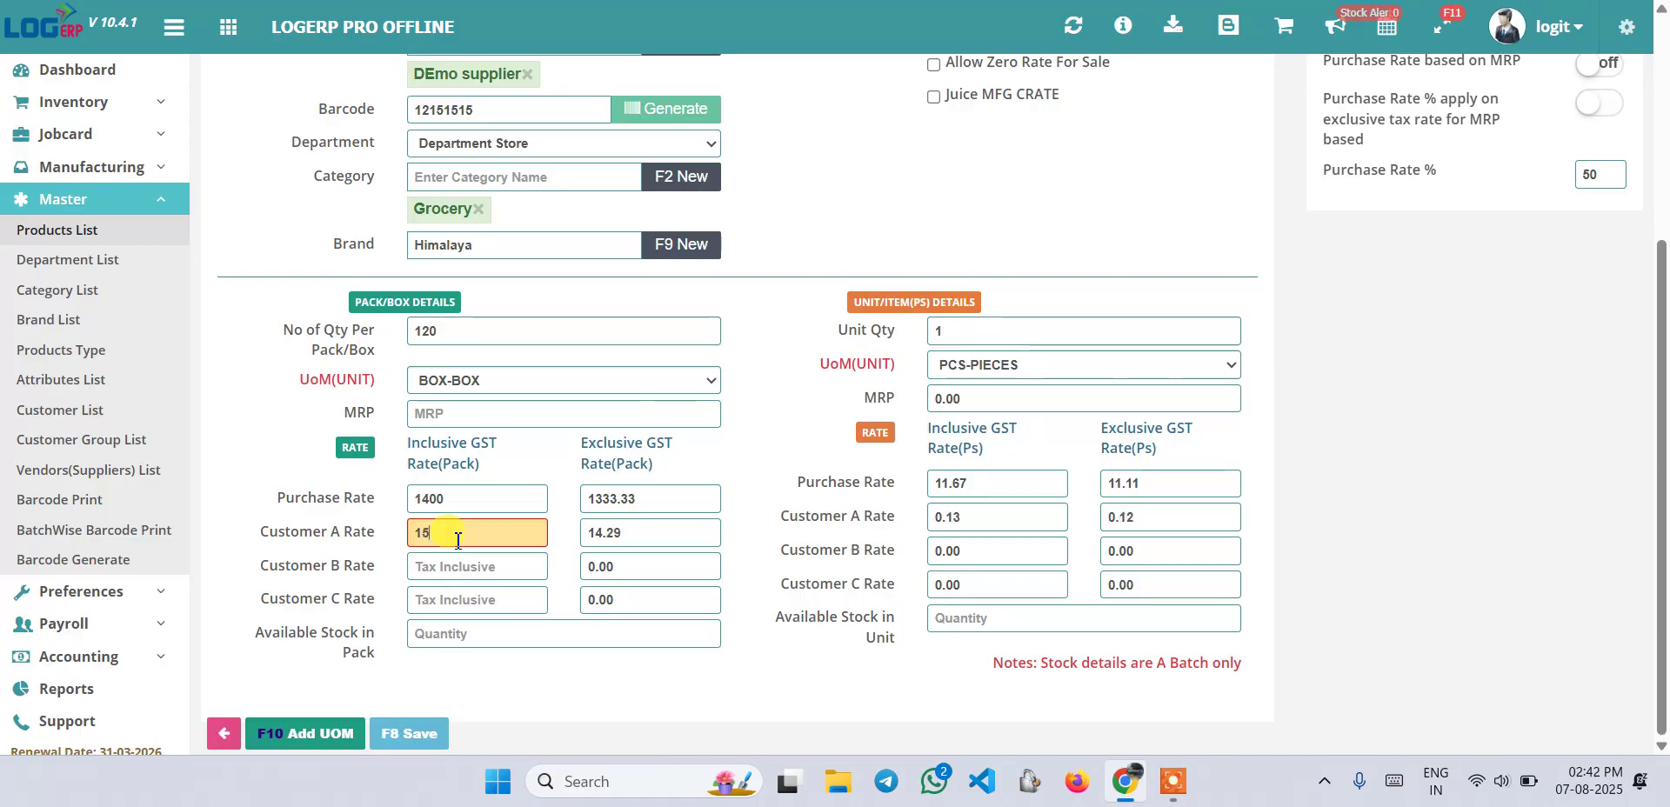
type("50")
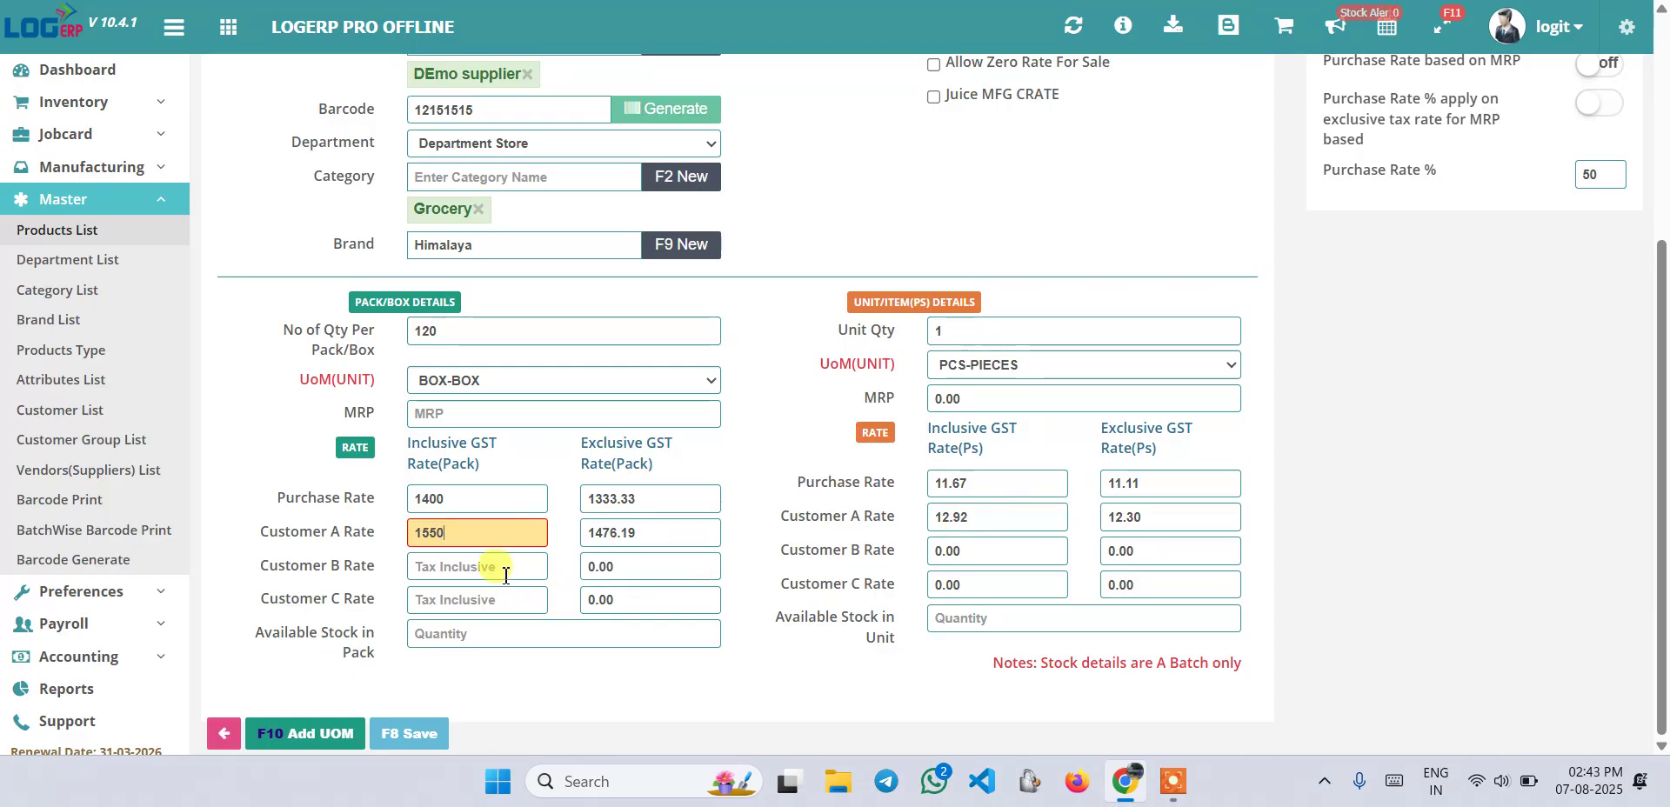
Set the available stock to 5 packs and 40 units, and save the product
left_click(577, 638)
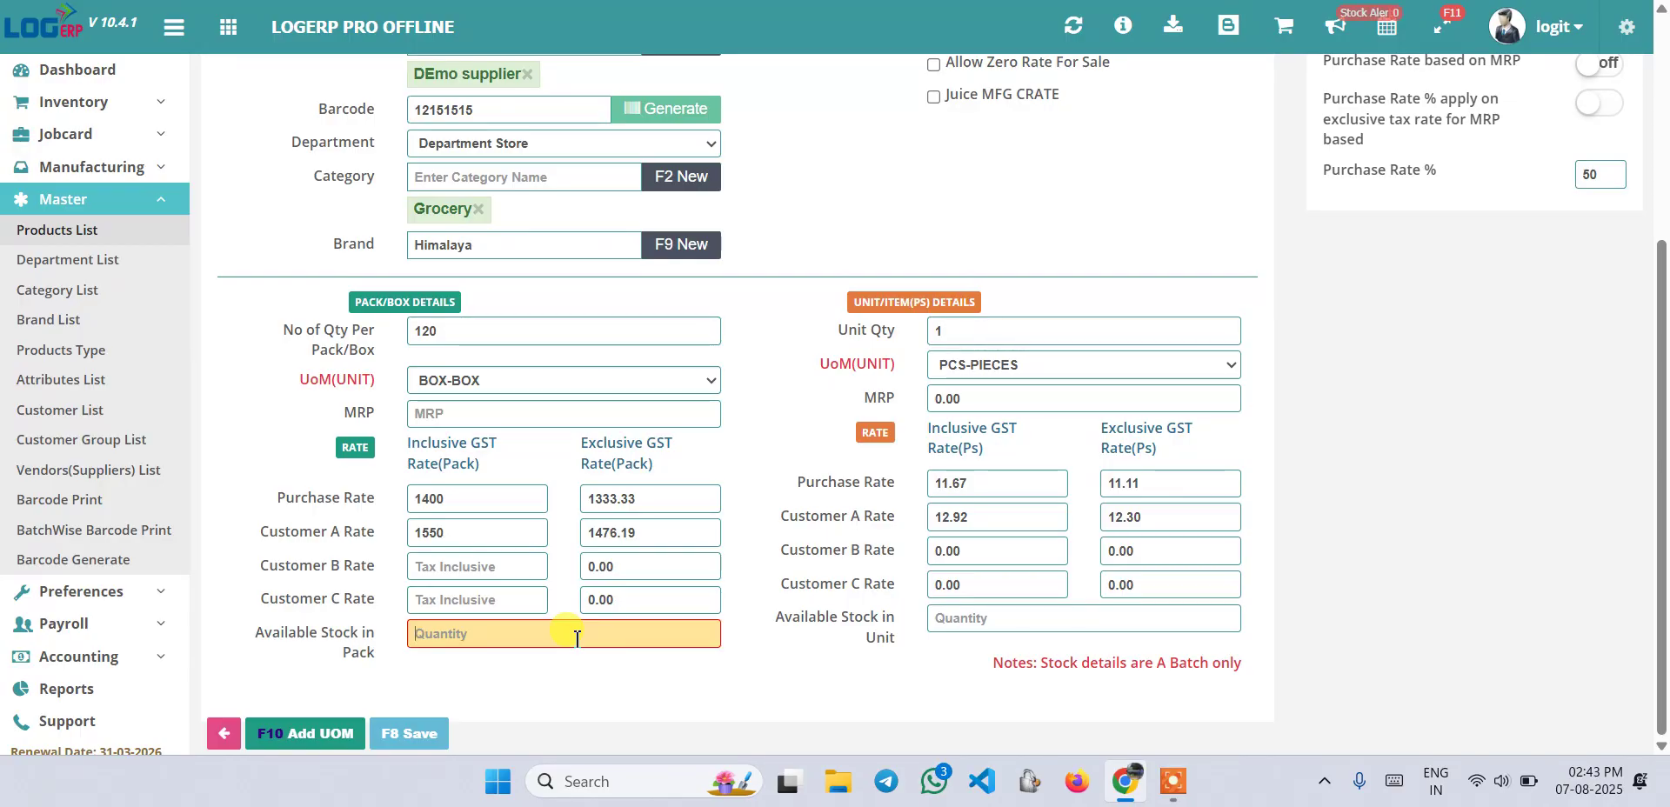
type("5")
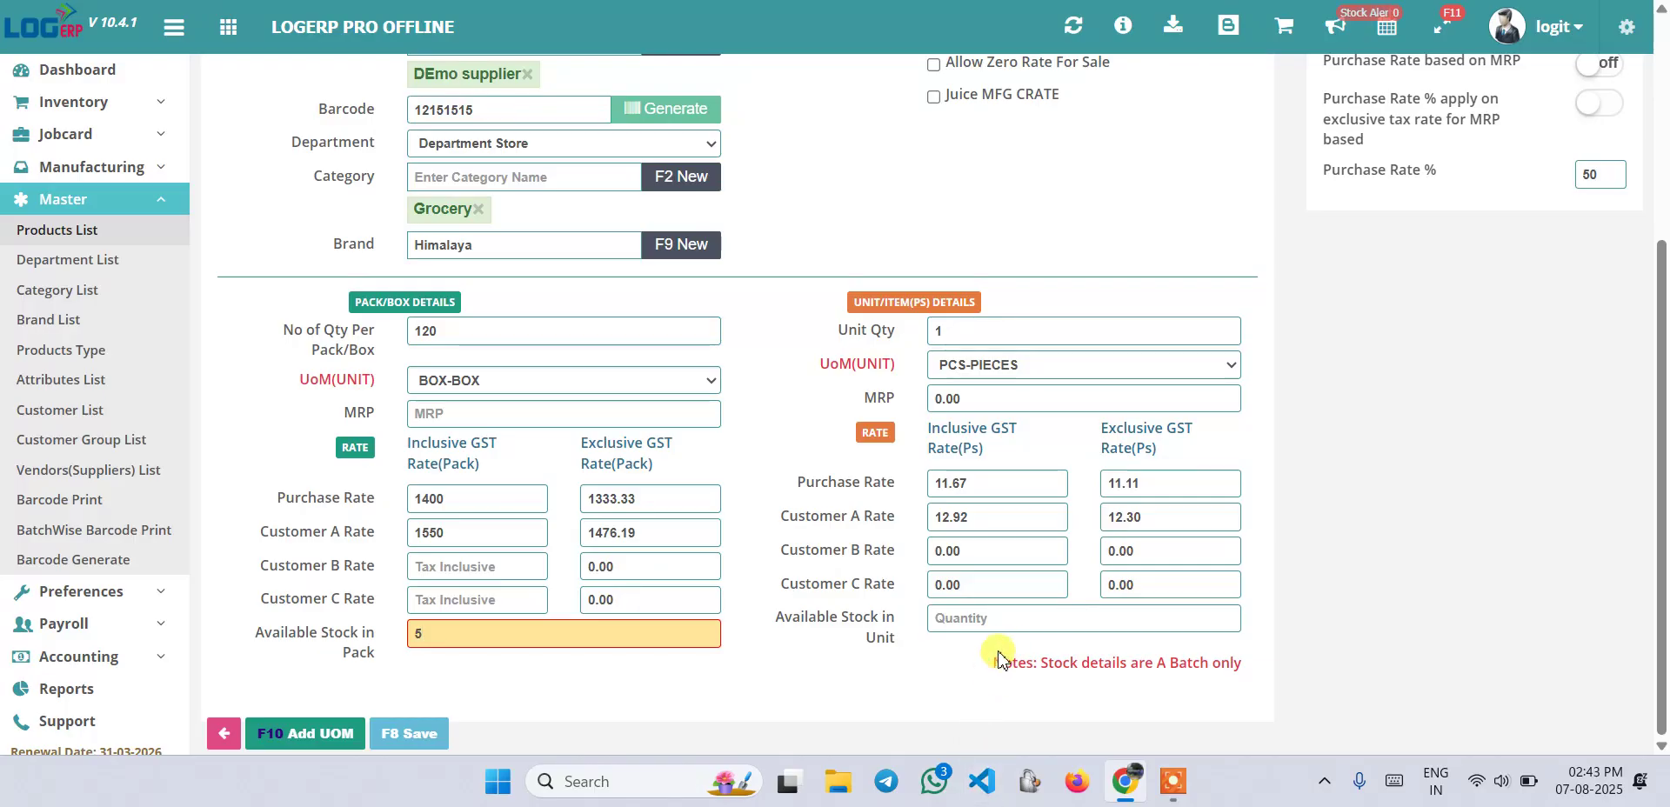
left_click(1020, 620)
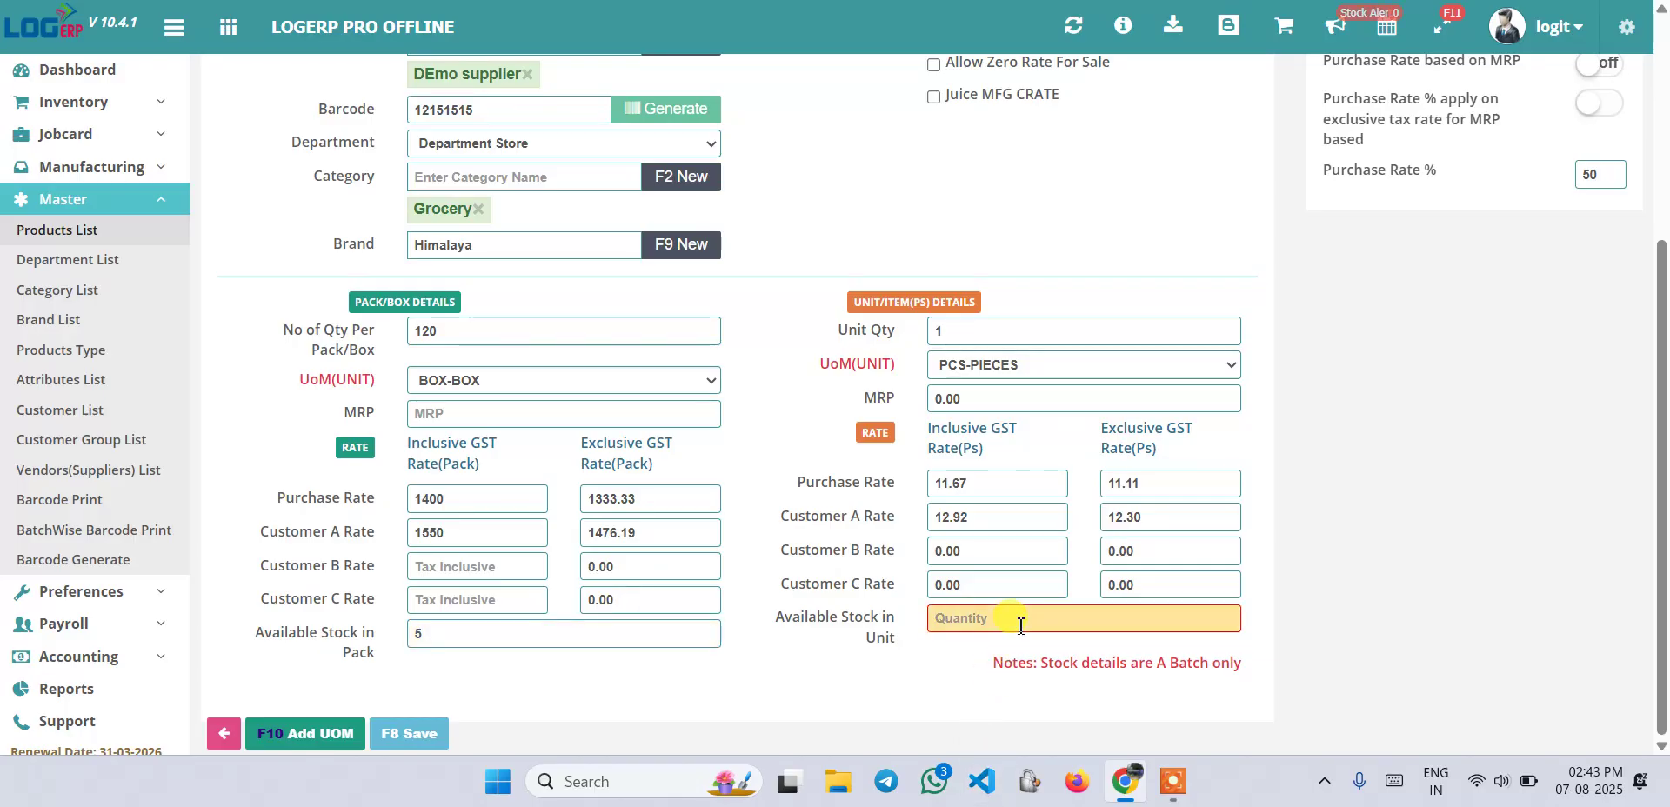
type("4")
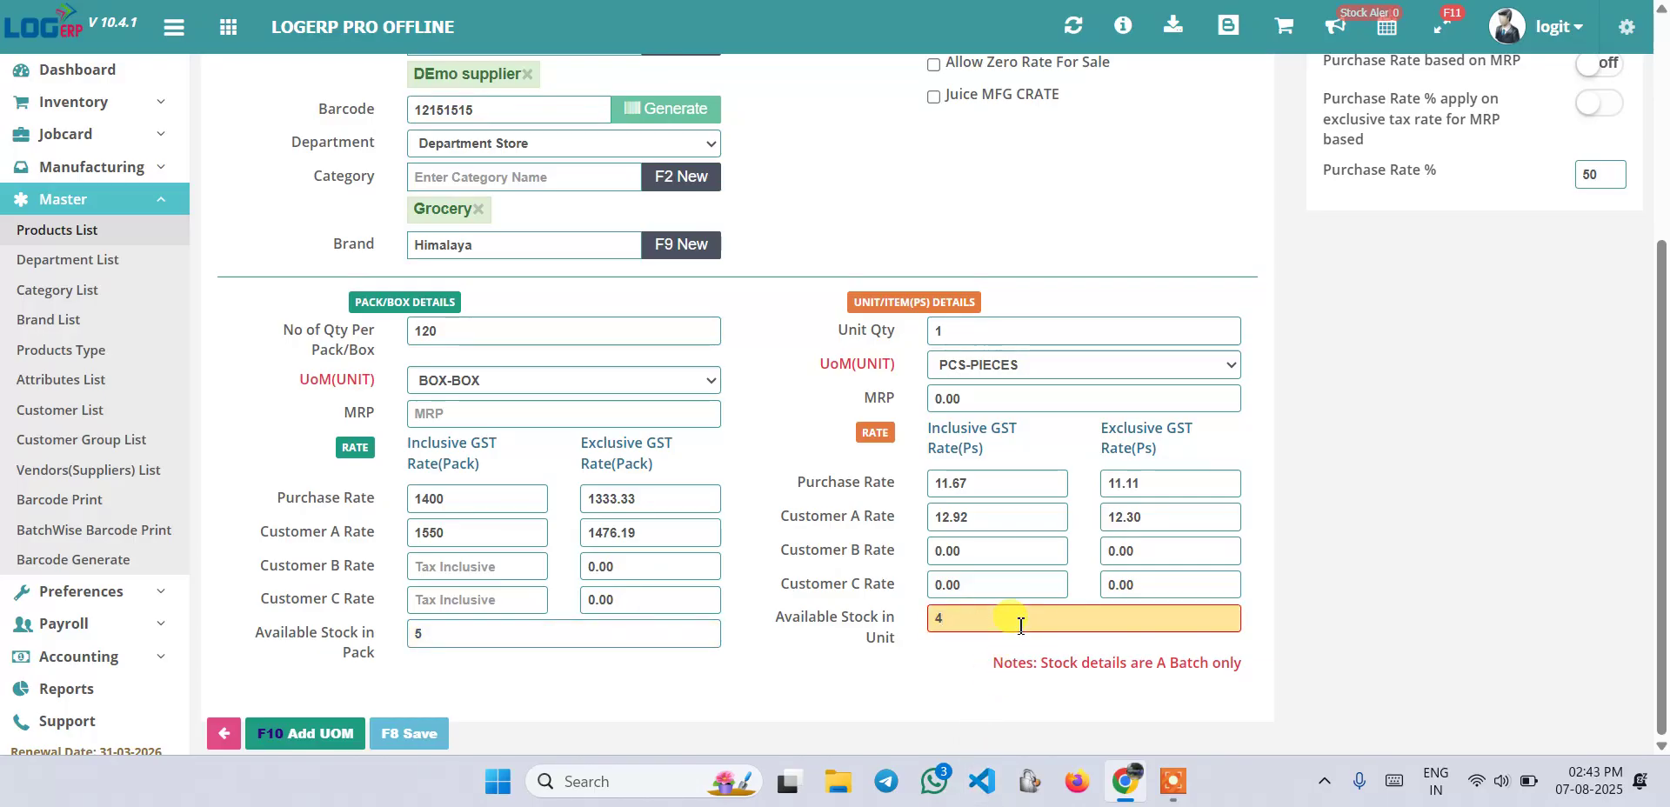
type("0")
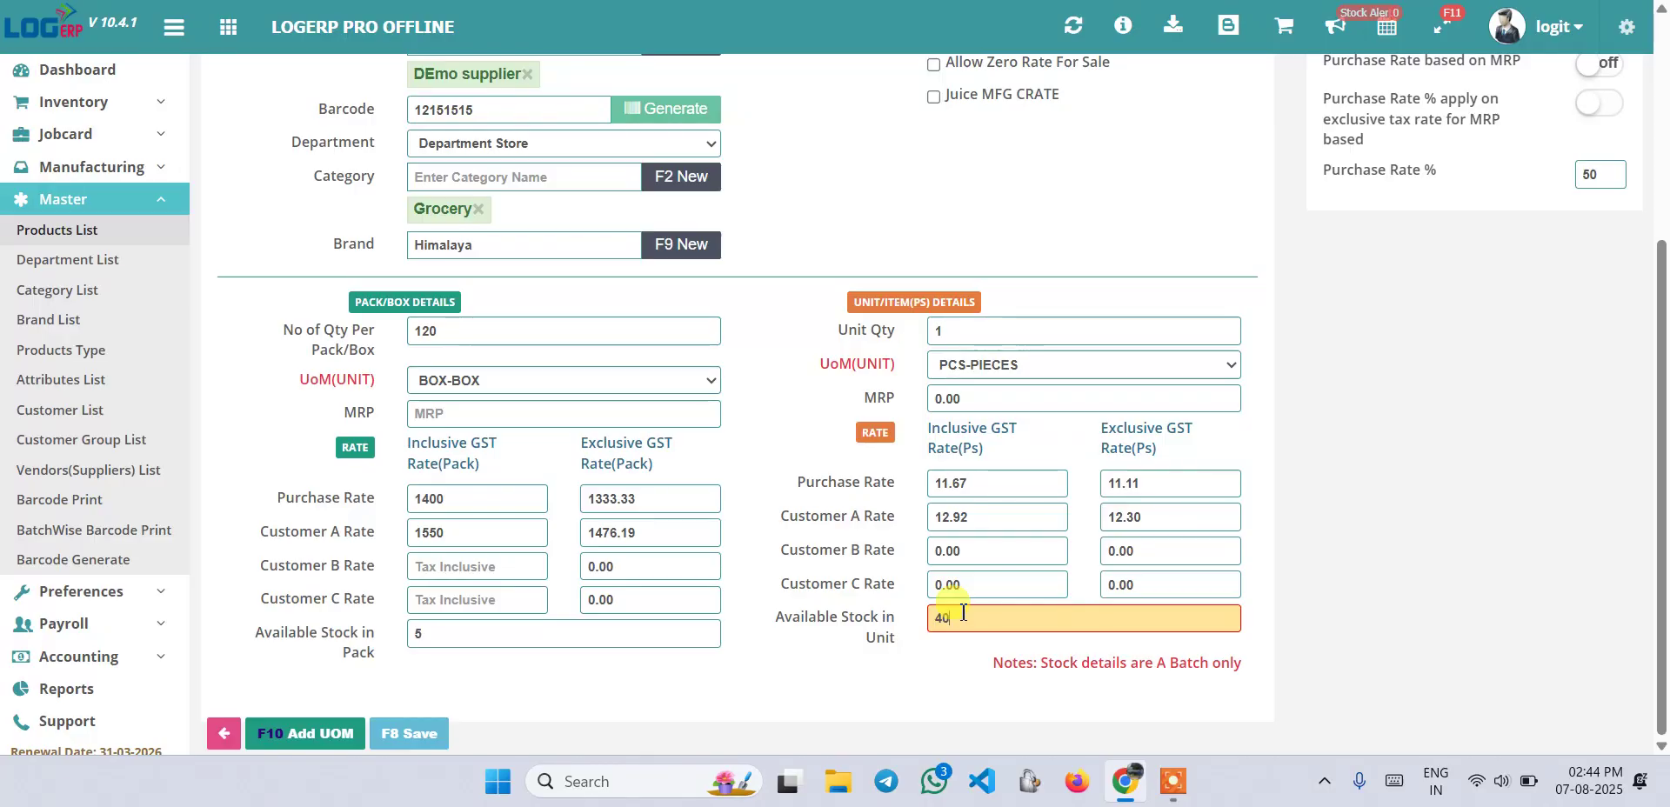
scroll(957, 609, "up", 2)
scroll(957, 613, "down", 2)
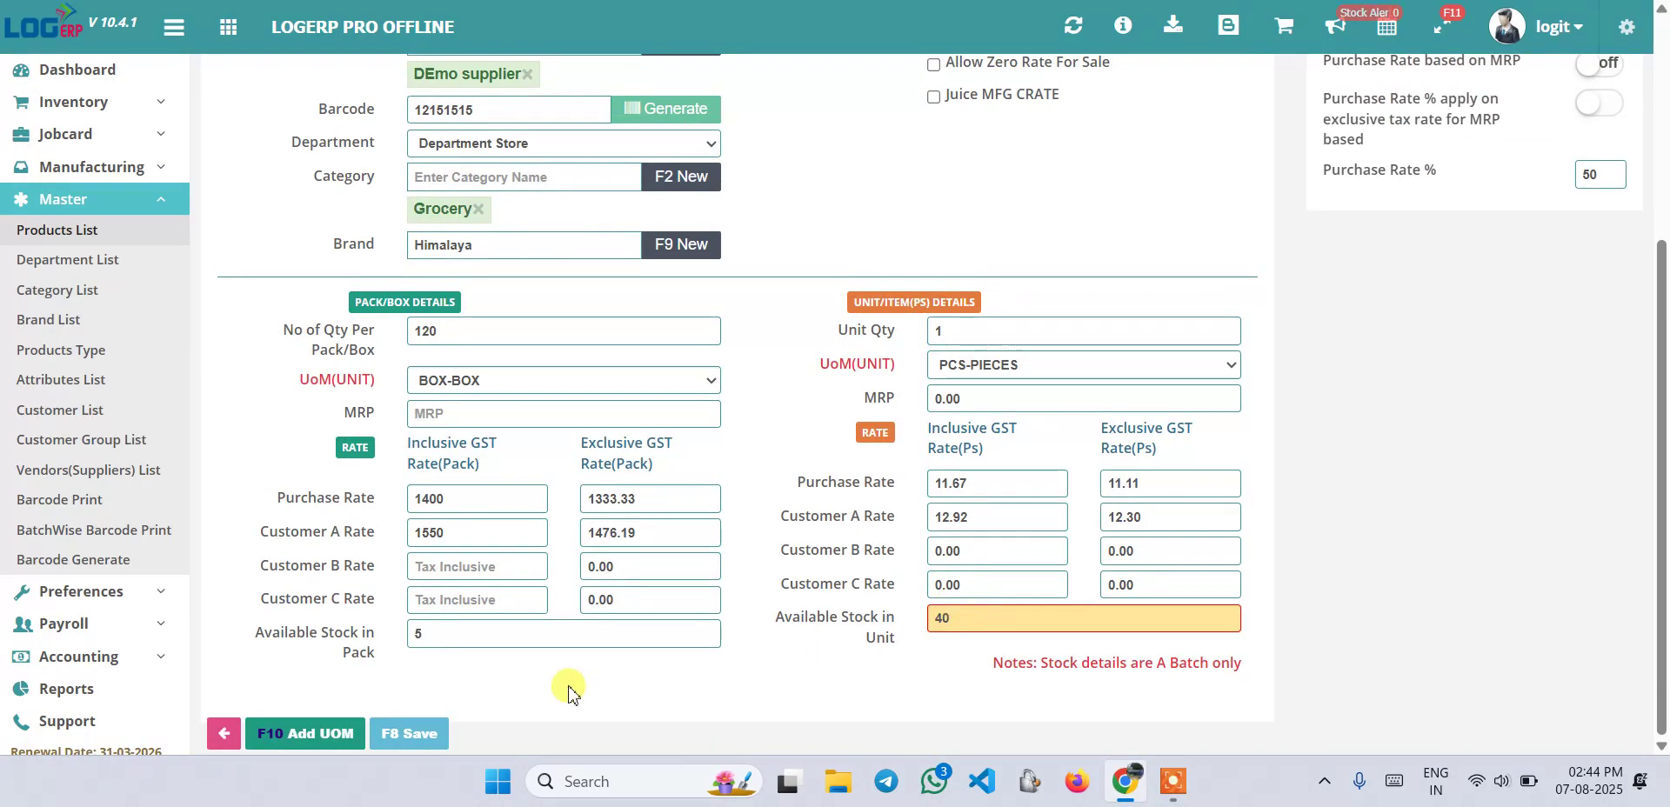
left_click(405, 735)
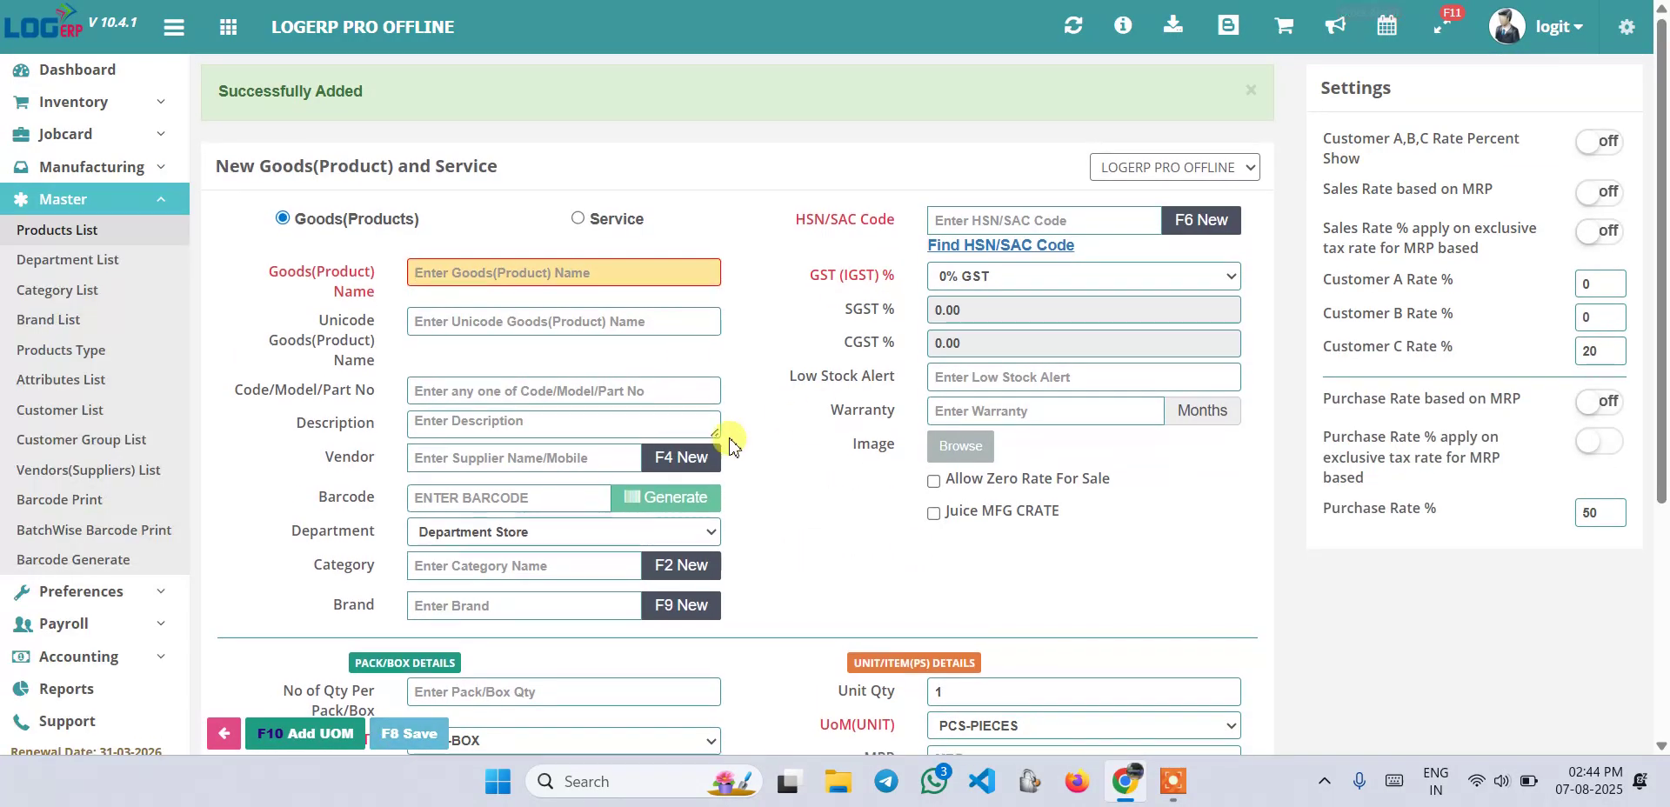
Open the products list and examine the pack quantity, box stock and unit stock of Hamam Soap 100G
left_click(82, 231)
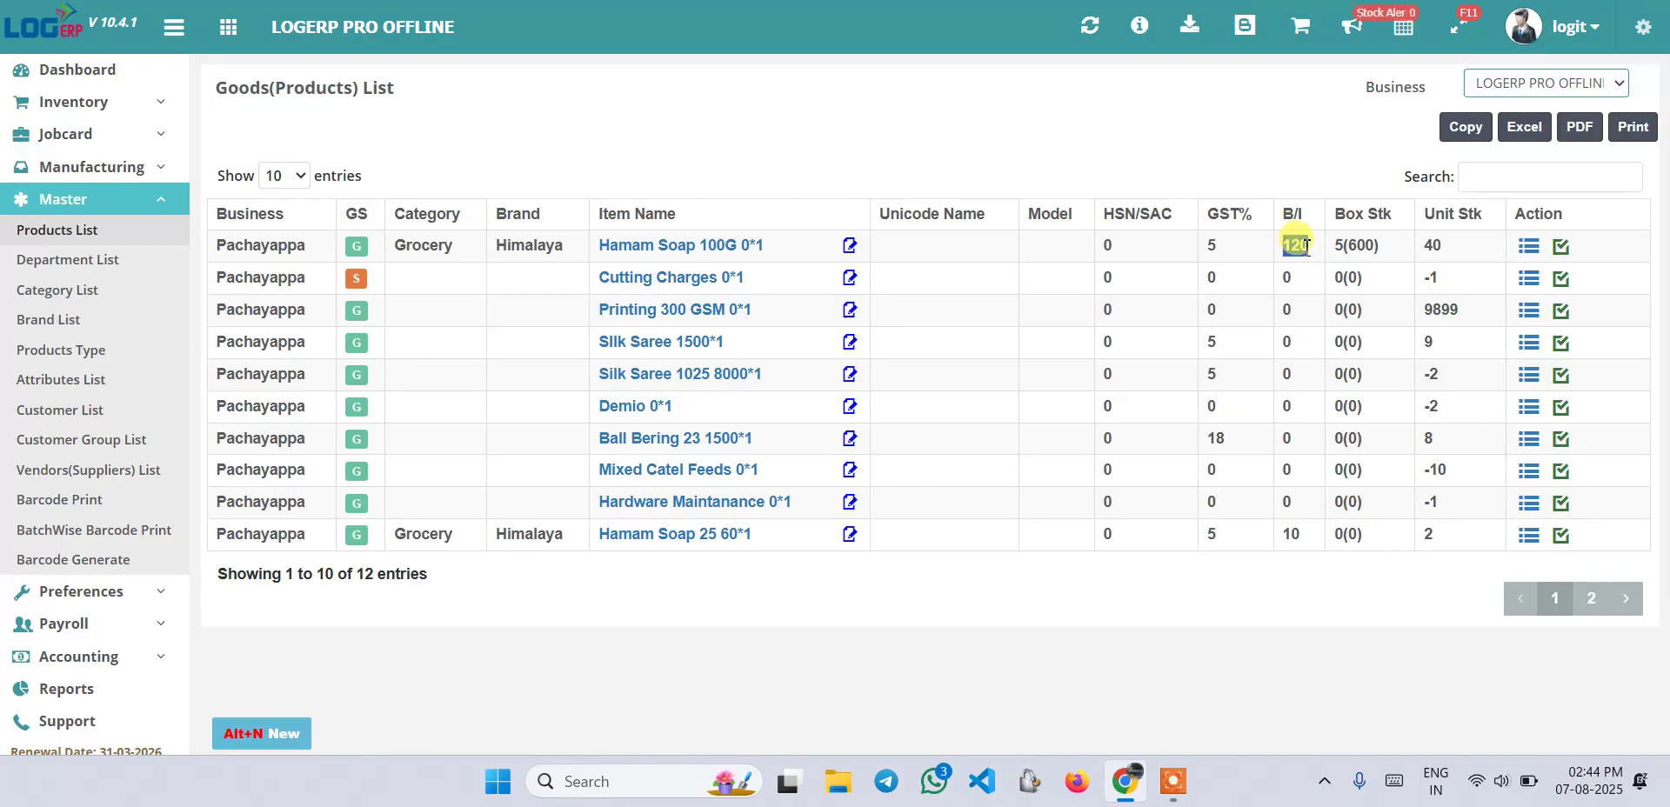
double_click(1361, 247)
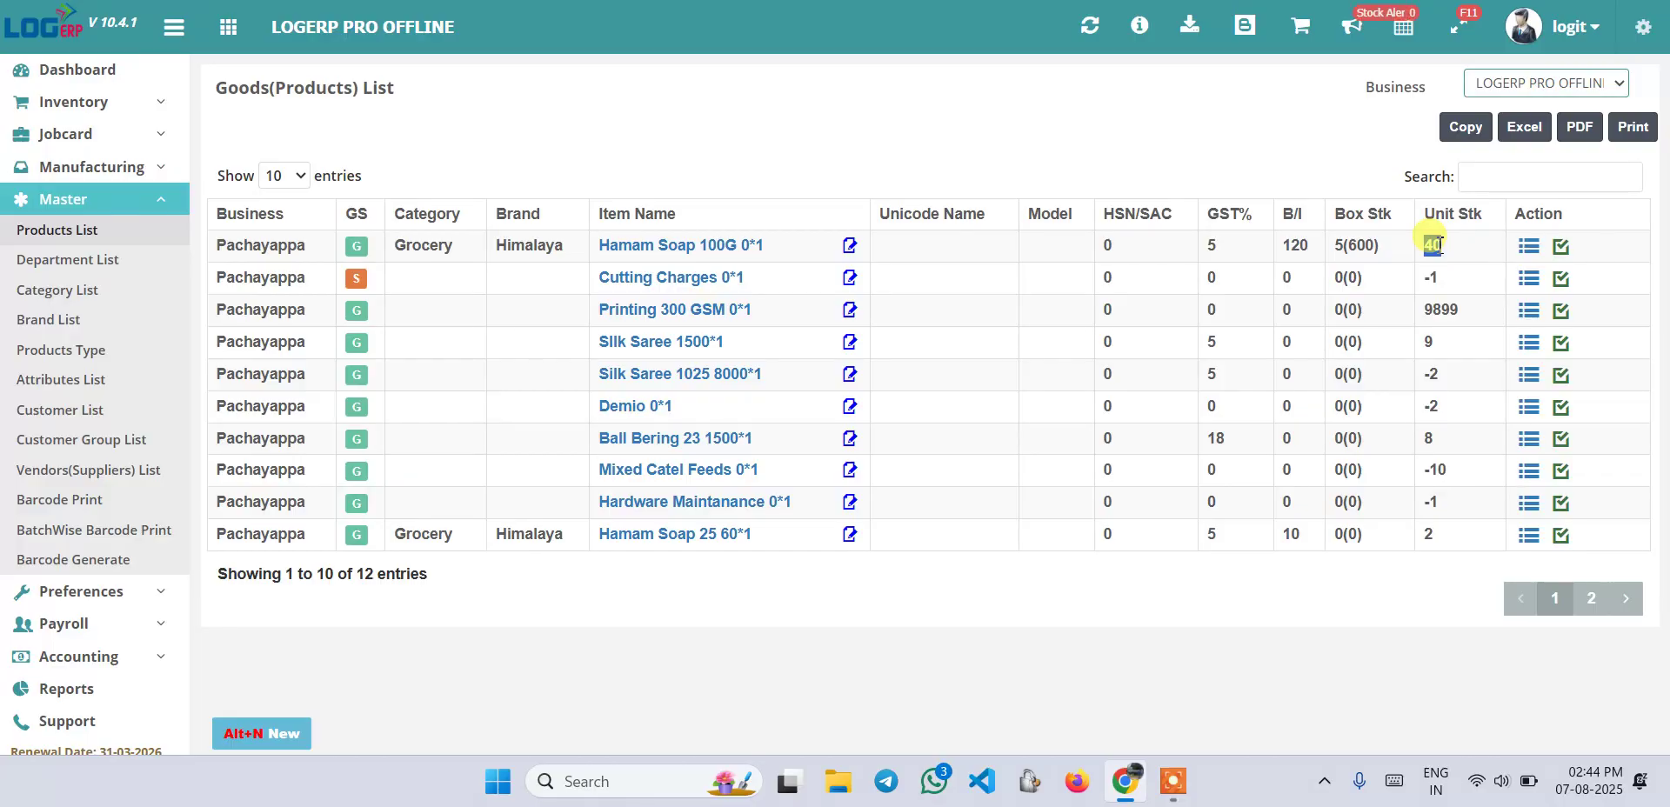
Open the purchase bill list in Inventory and start a new purchase bill
left_click(224, 33)
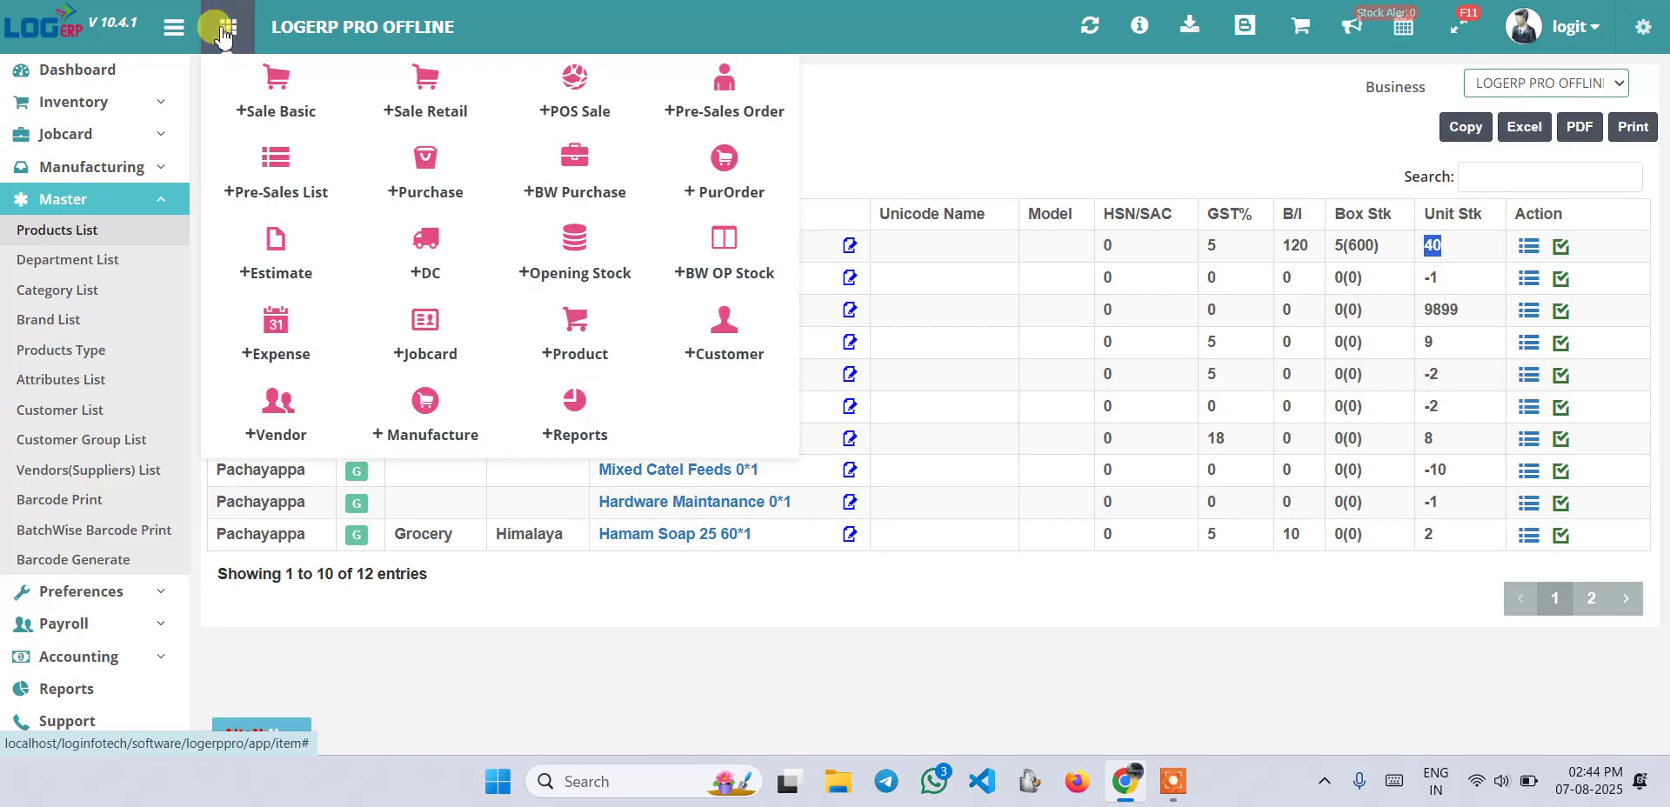
left_click(135, 109)
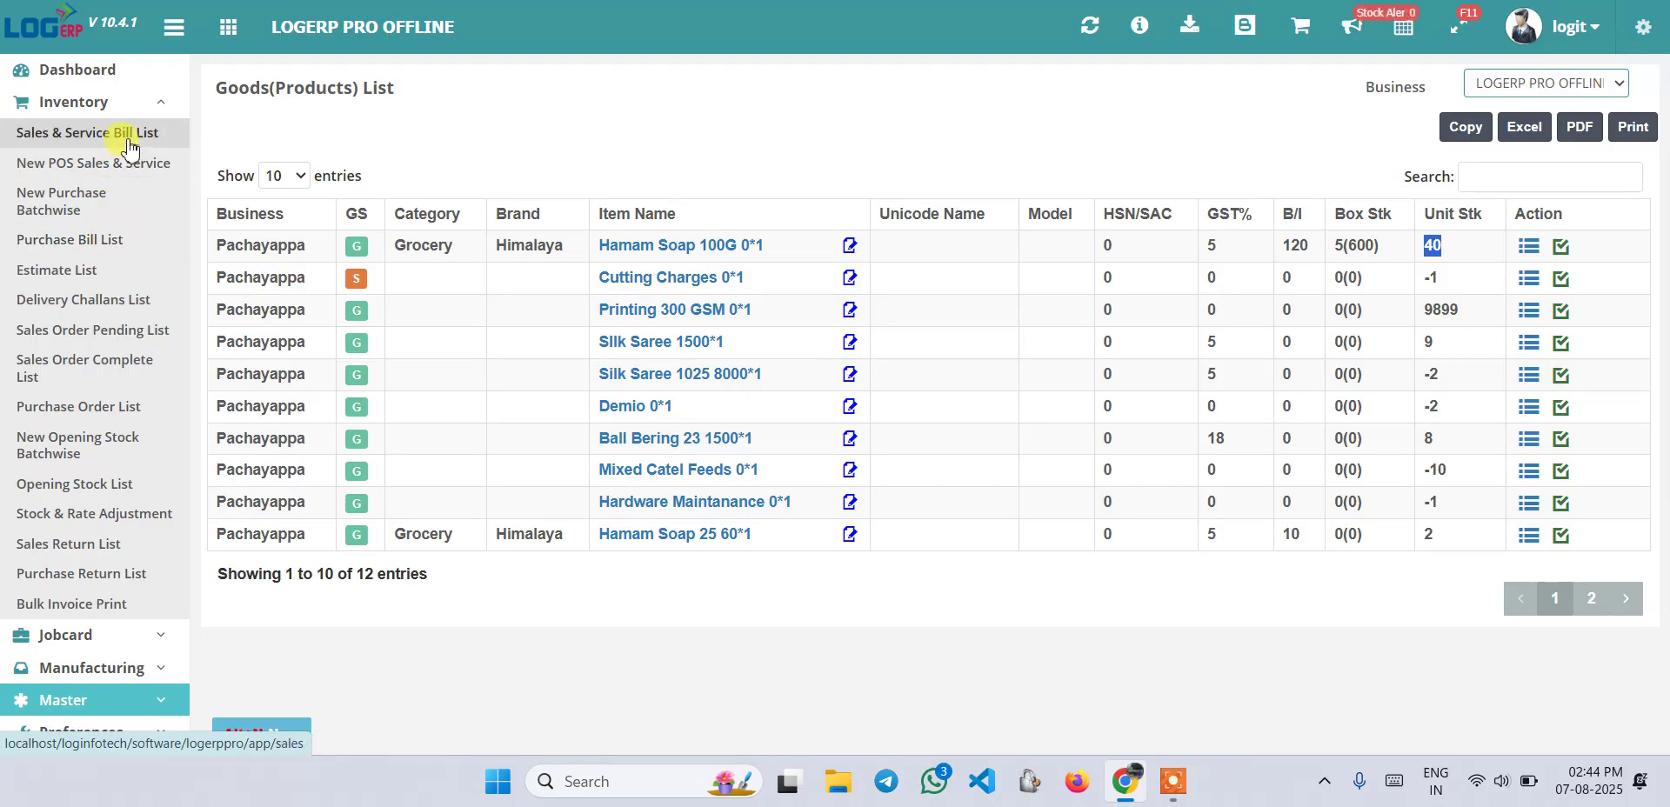
left_click(92, 247)
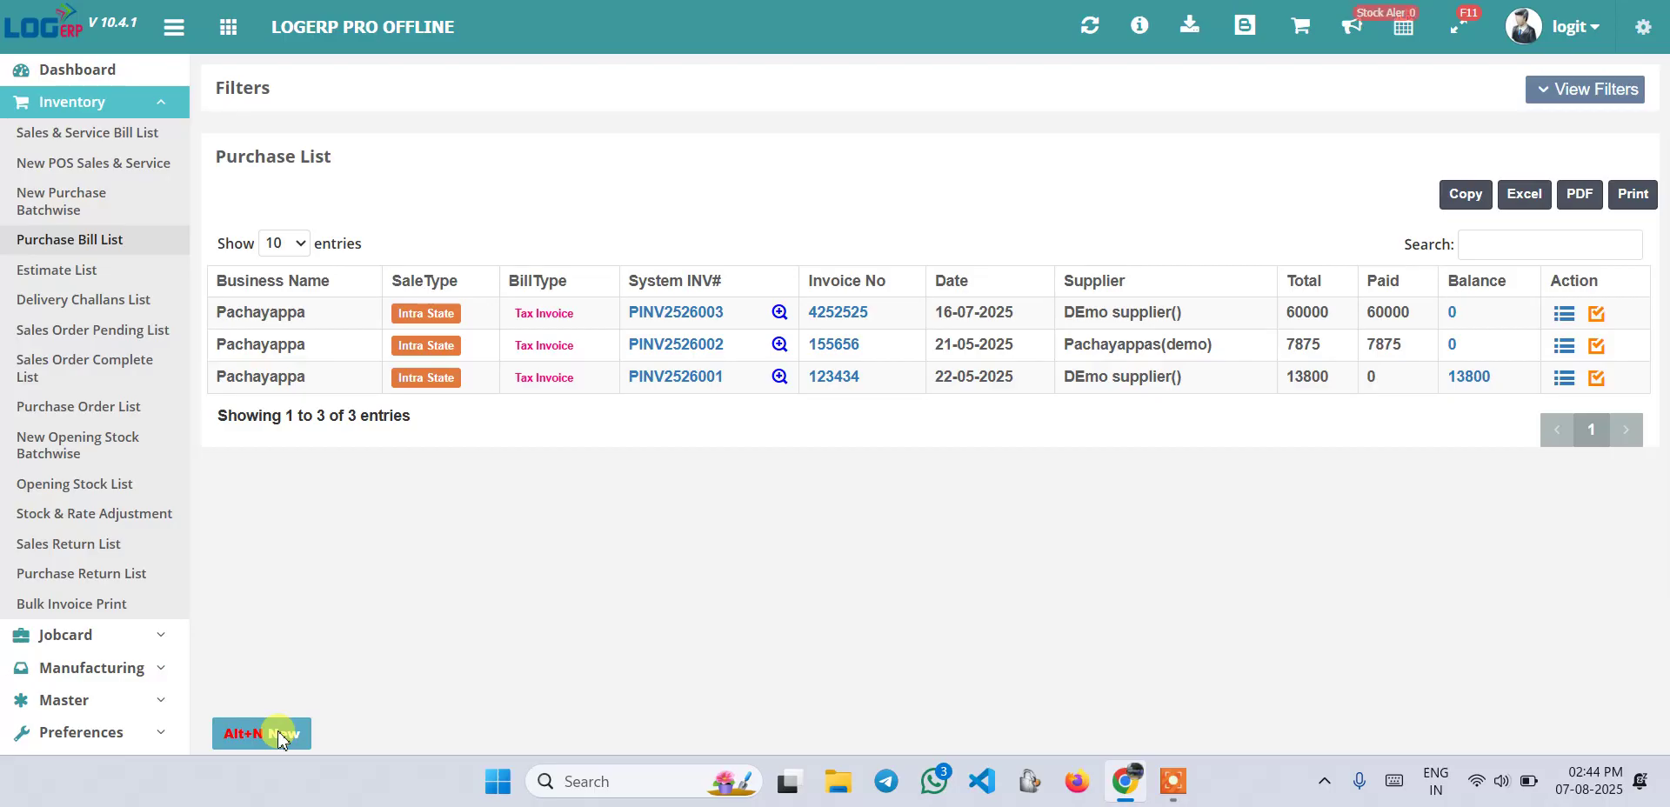
left_click(281, 737)
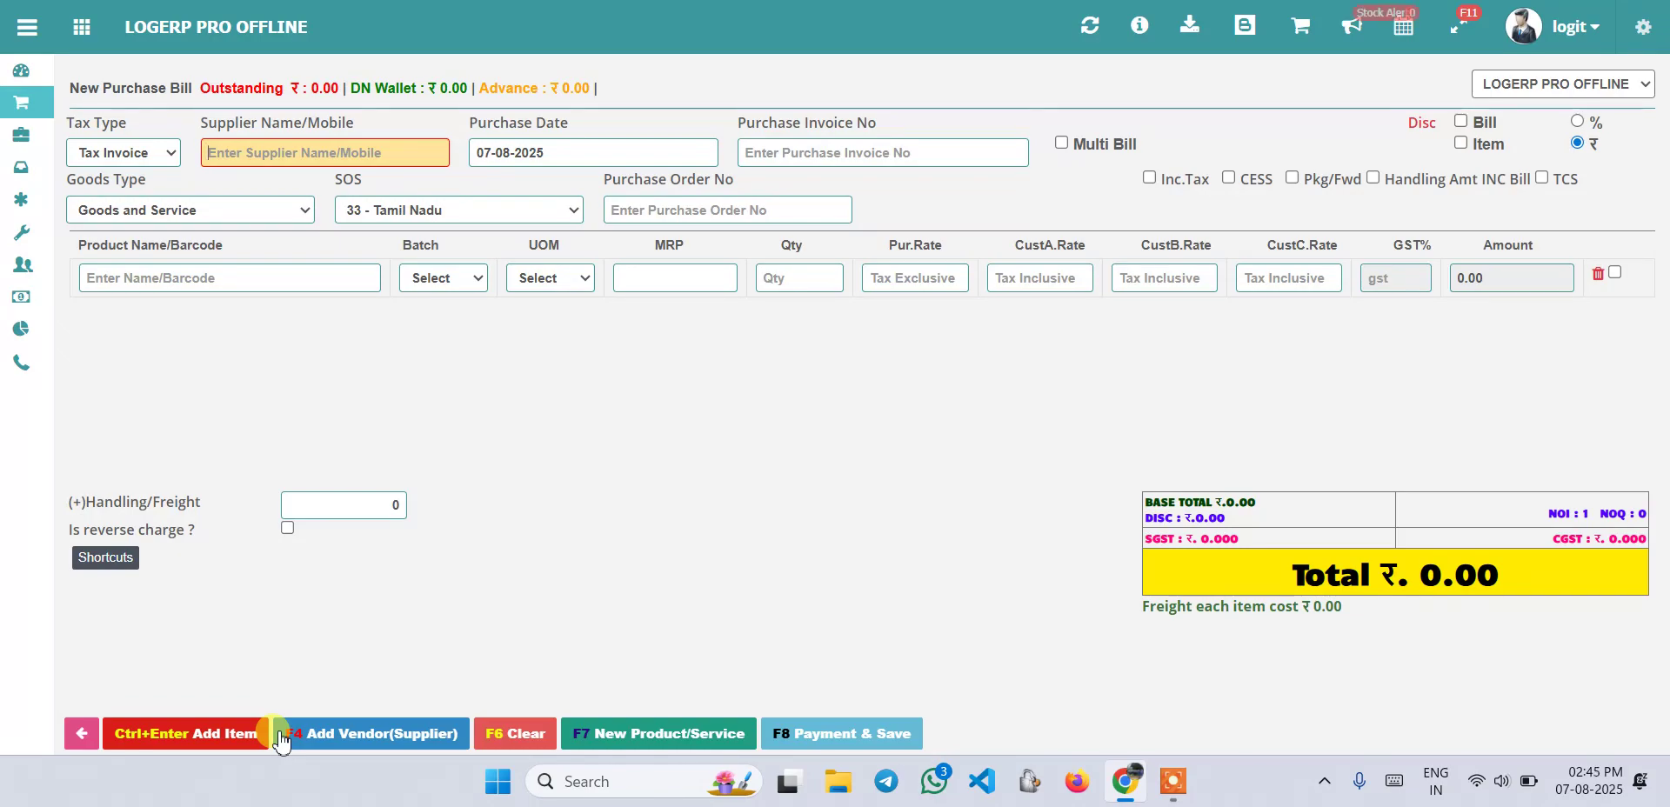
Fill in the bill header with DEmo supplier, purchase date 01-08-2025 and invoice number INV256982, keeping 33 - Tamil Nadu as SOS
type("d")
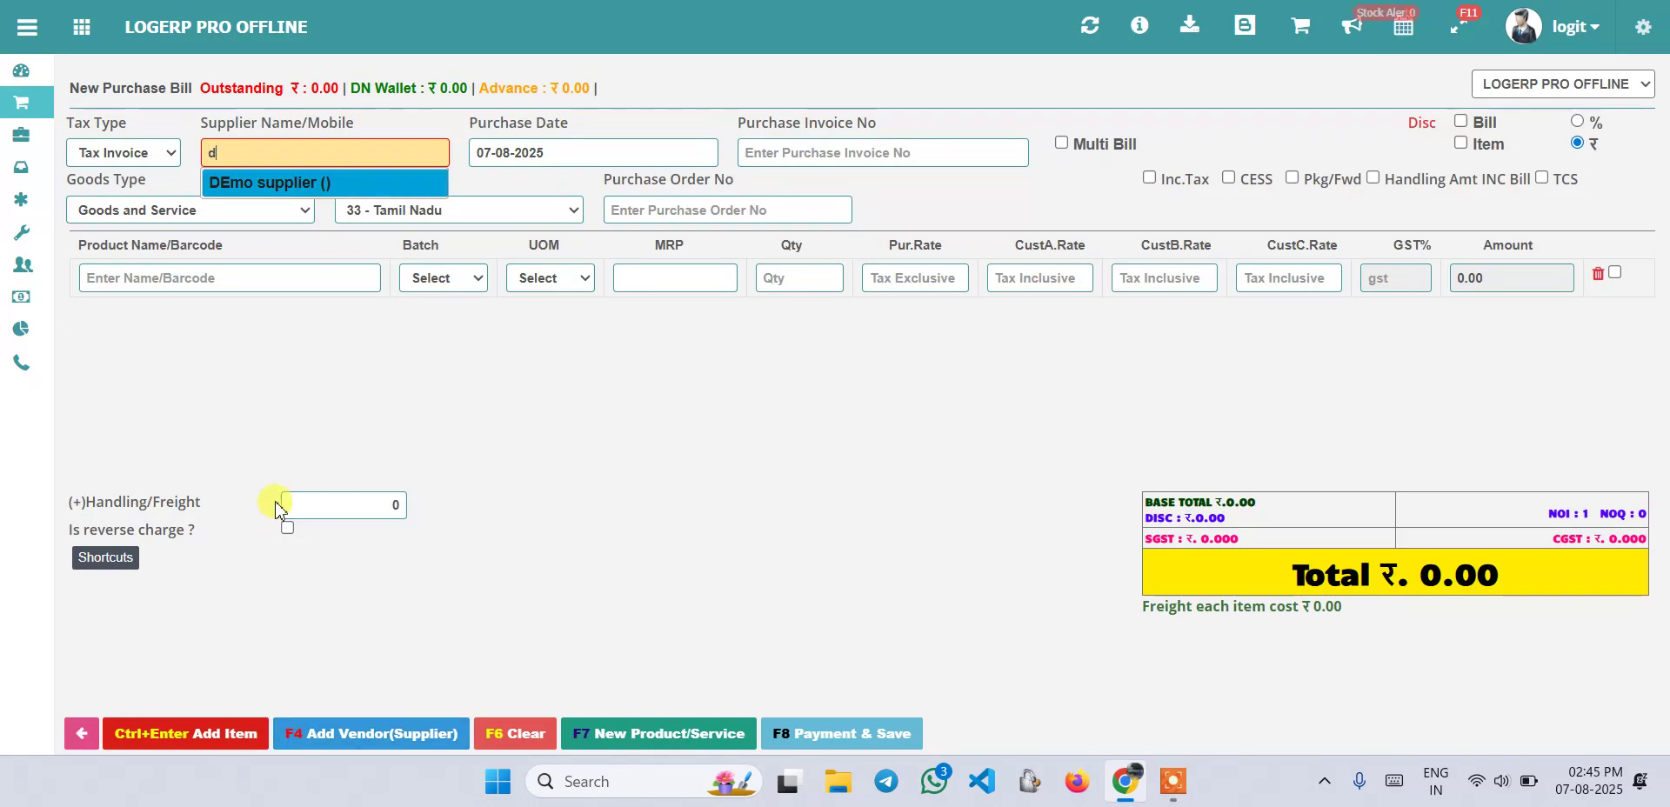
left_click(289, 181)
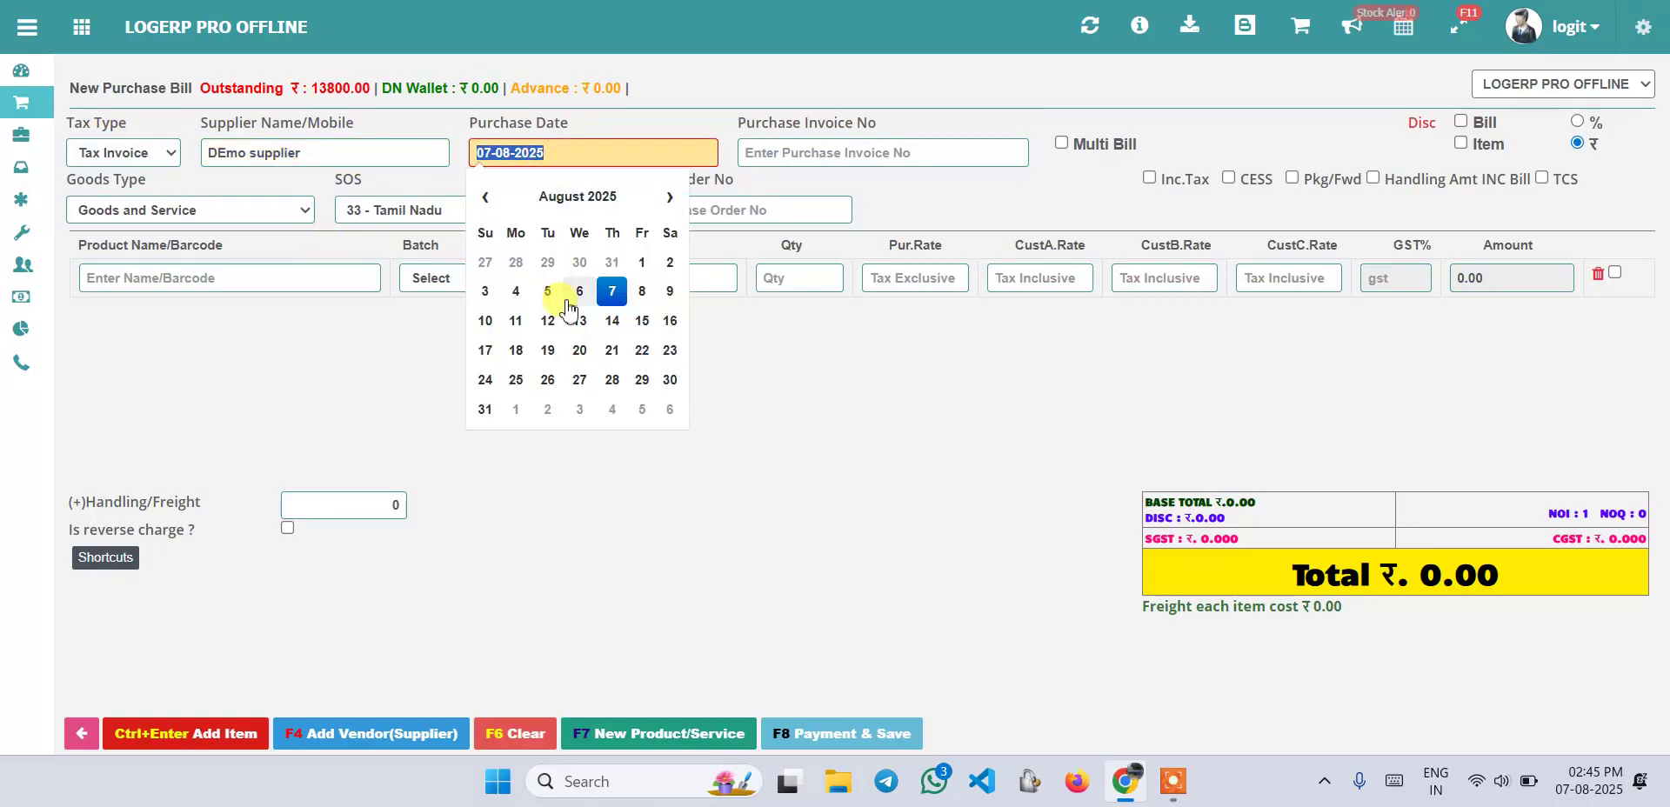
left_click(645, 268)
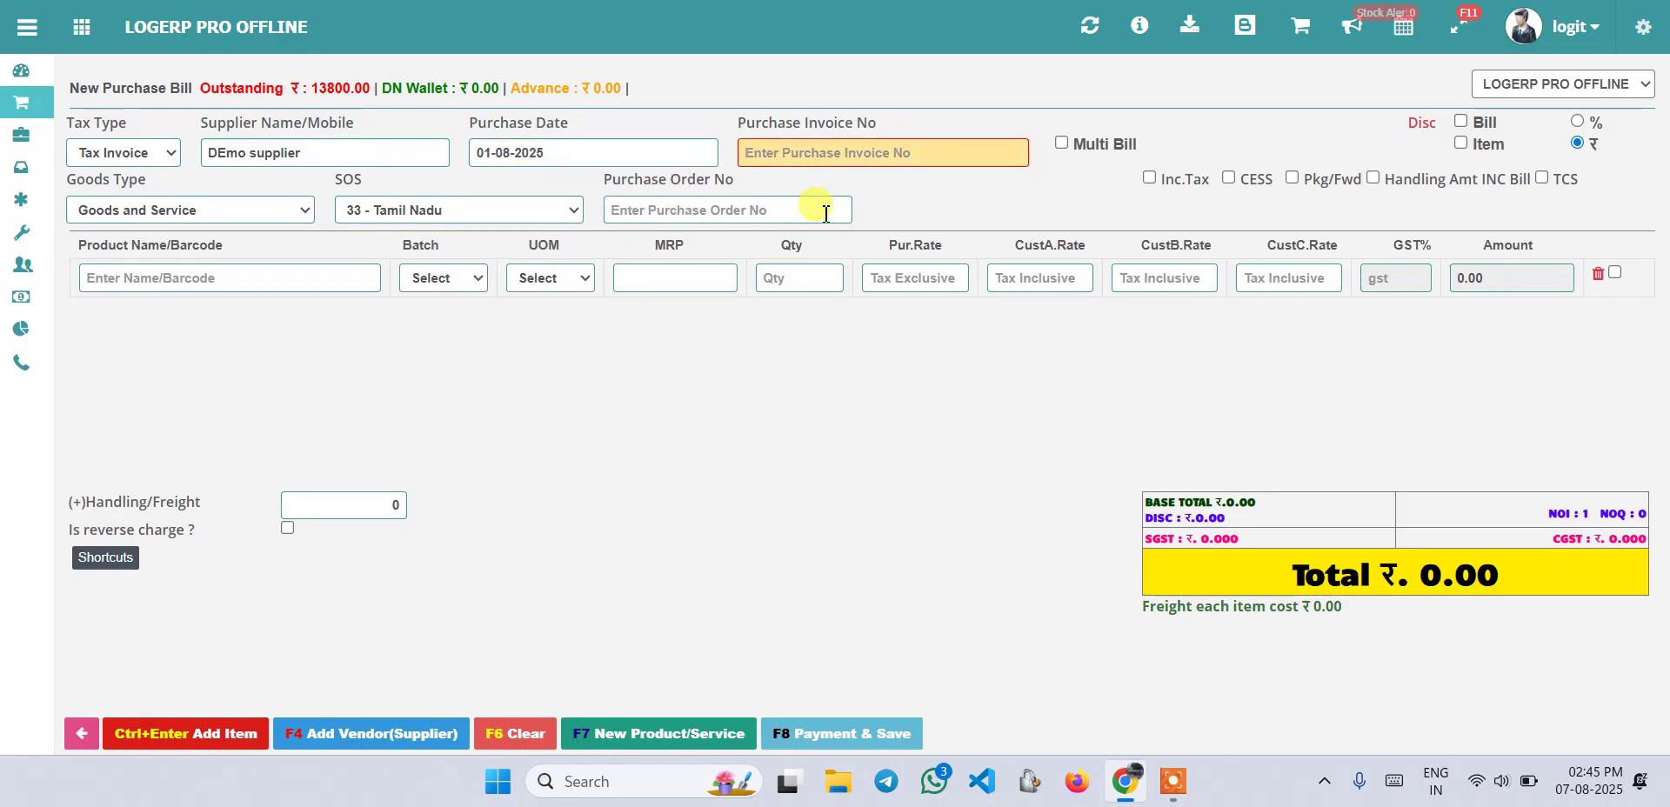
type("INV2")
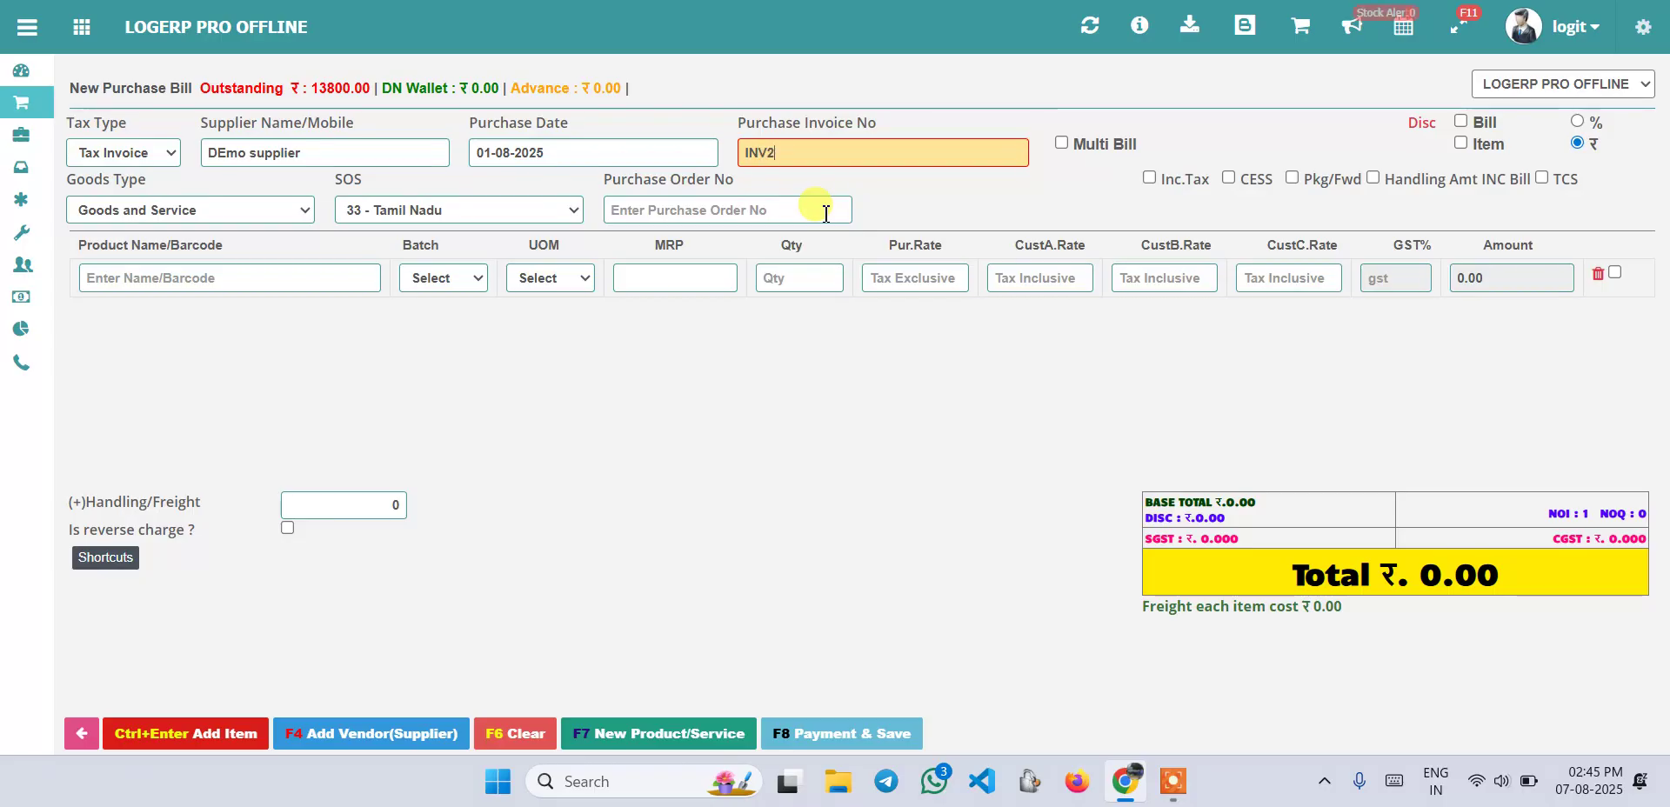
type("56982")
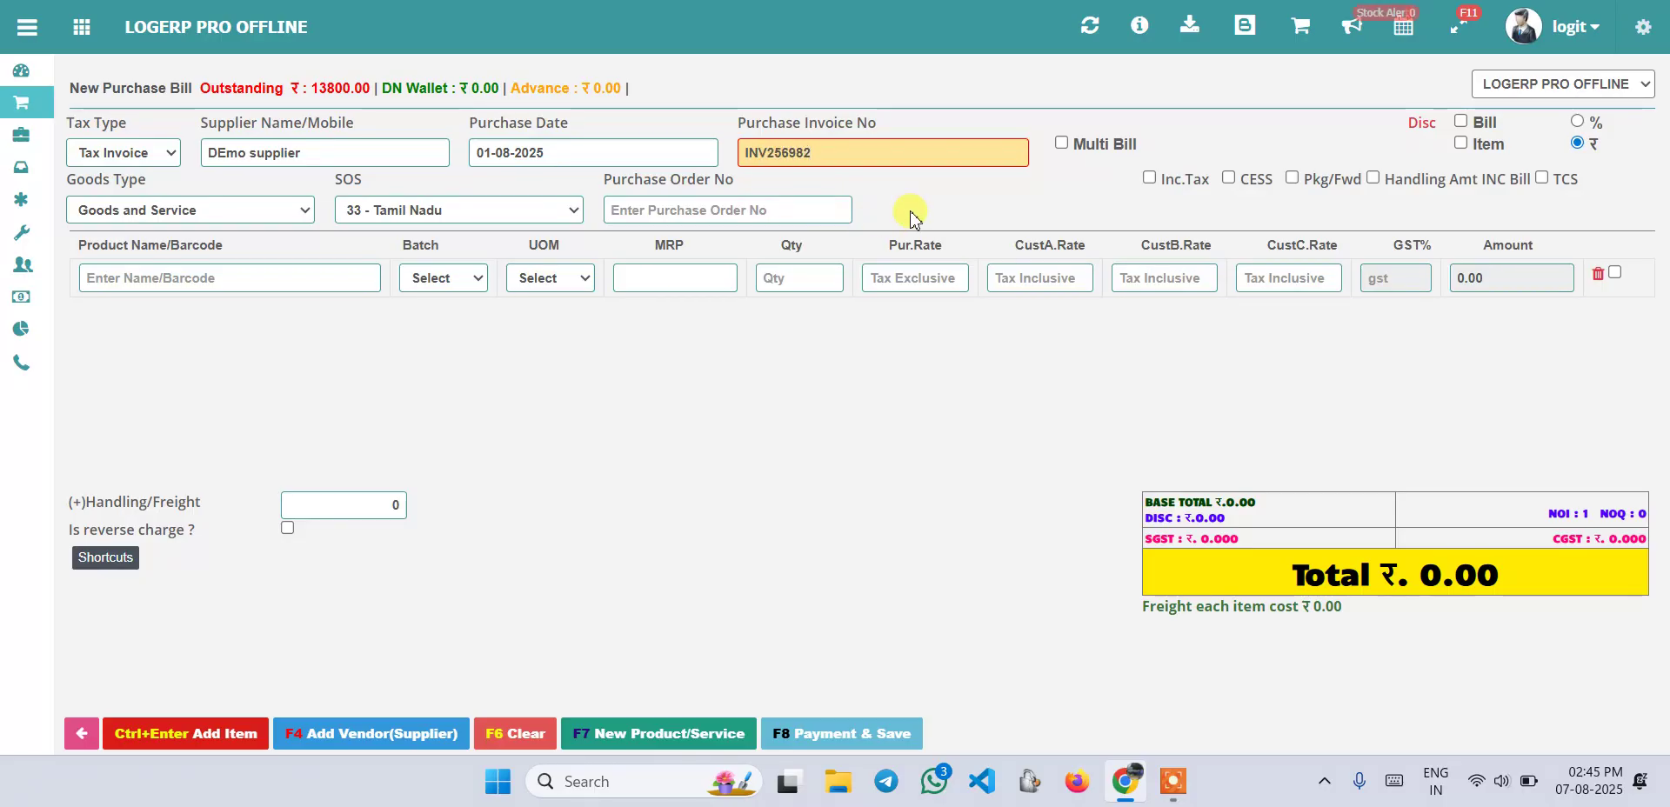
left_click(911, 216)
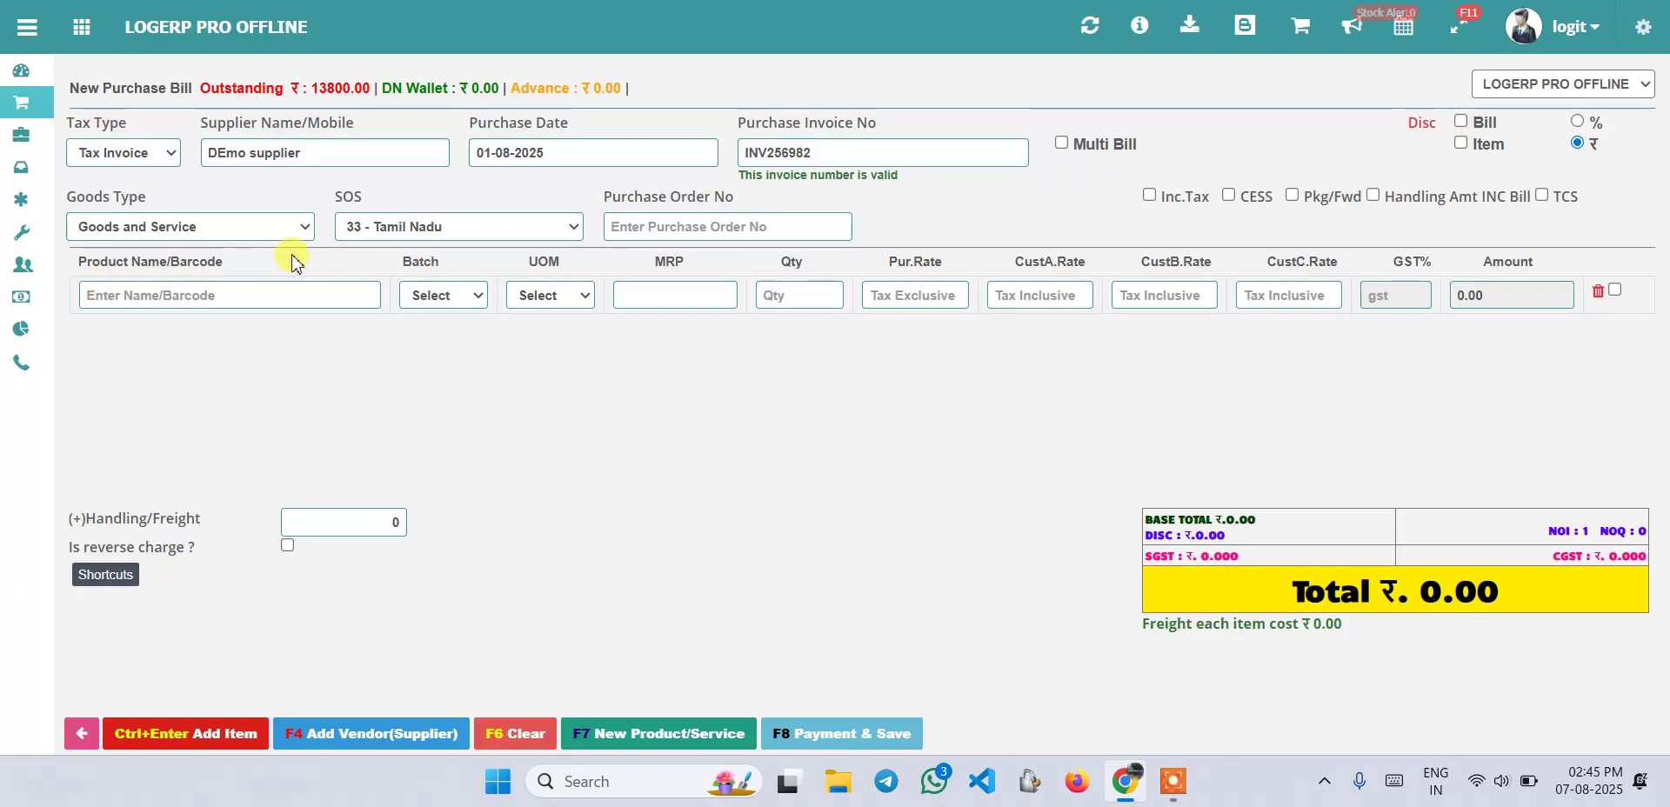
left_click(405, 235)
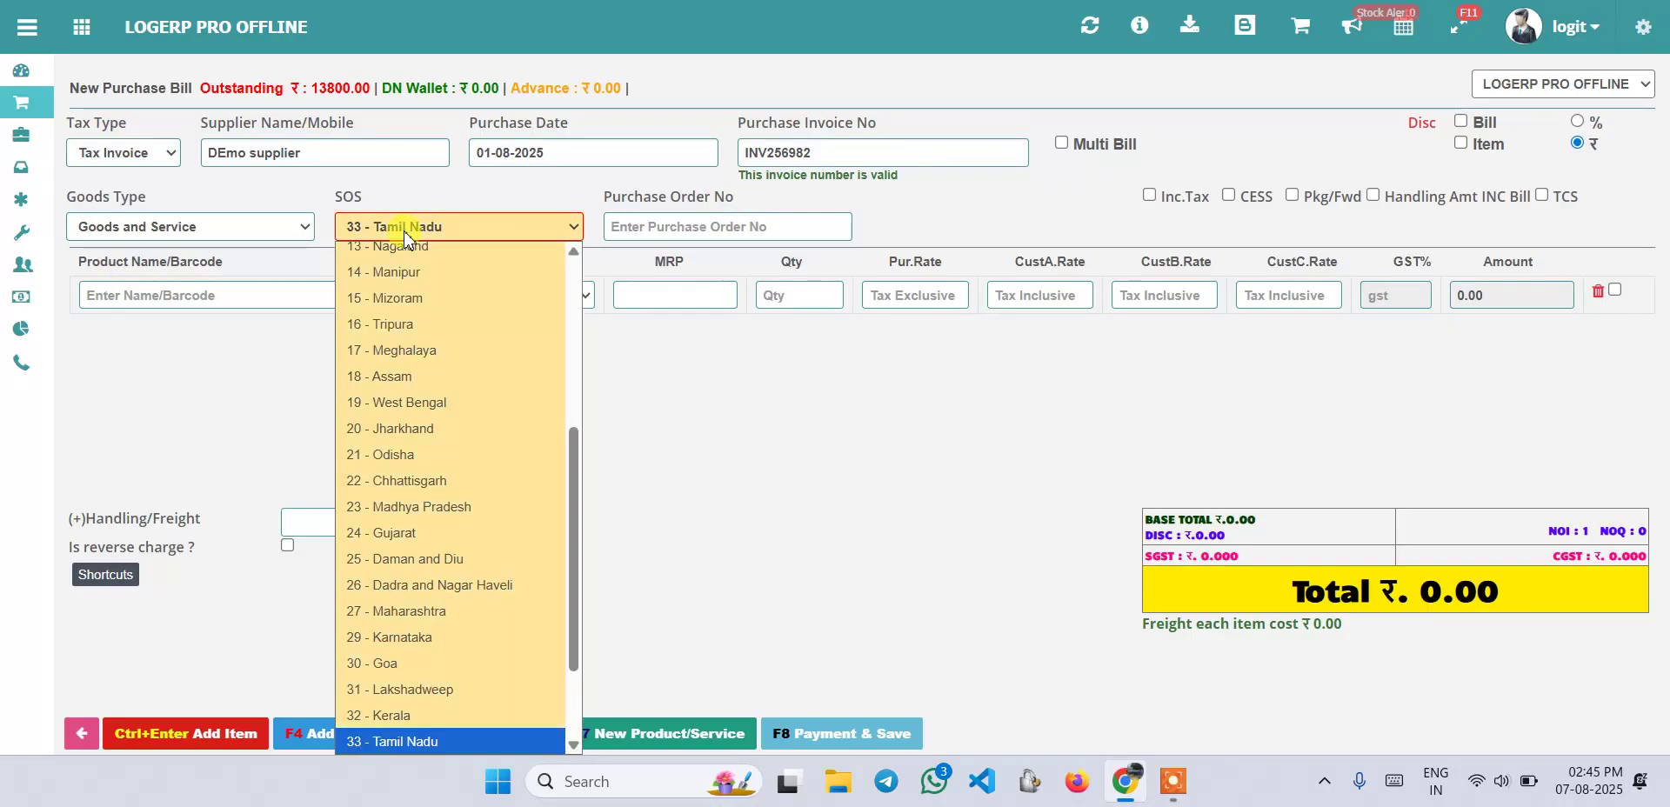
left_click(405, 235)
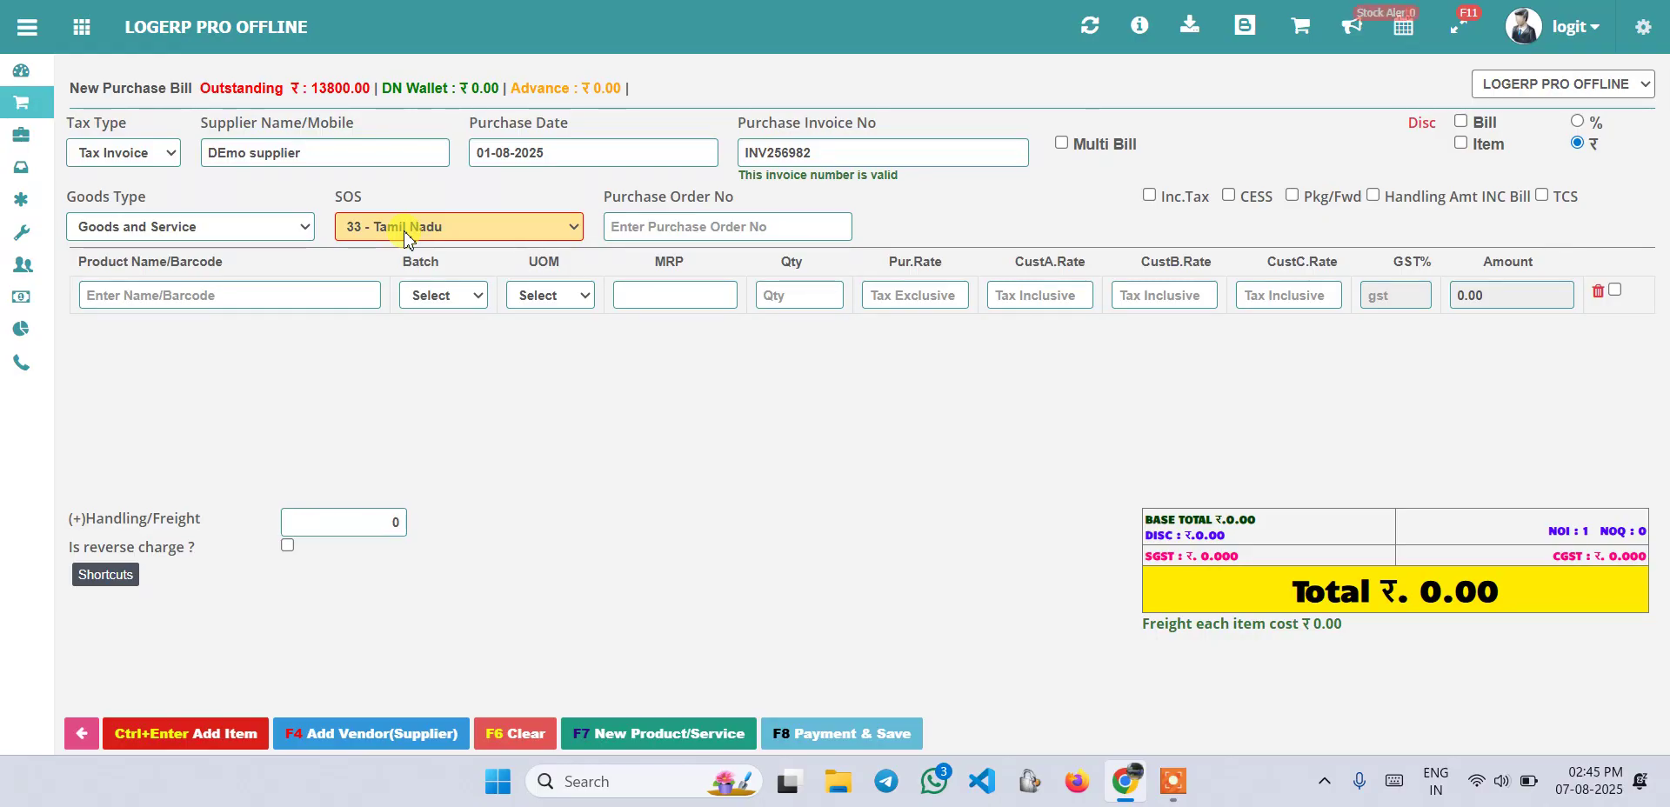
Add Hamam Soap 100G as the purchase bill's first item
left_click(265, 297)
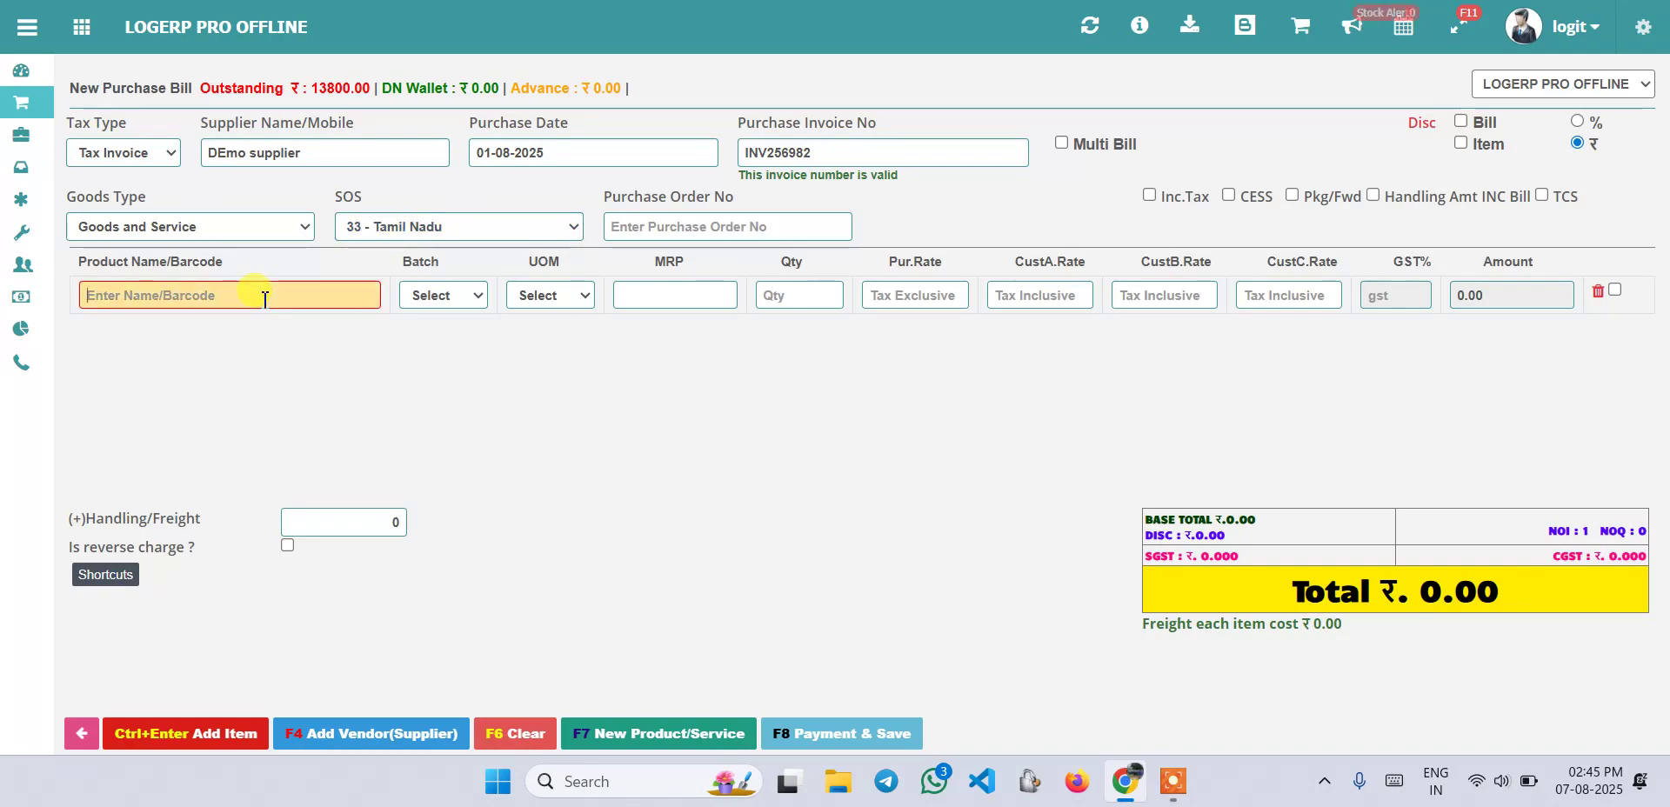
type("h")
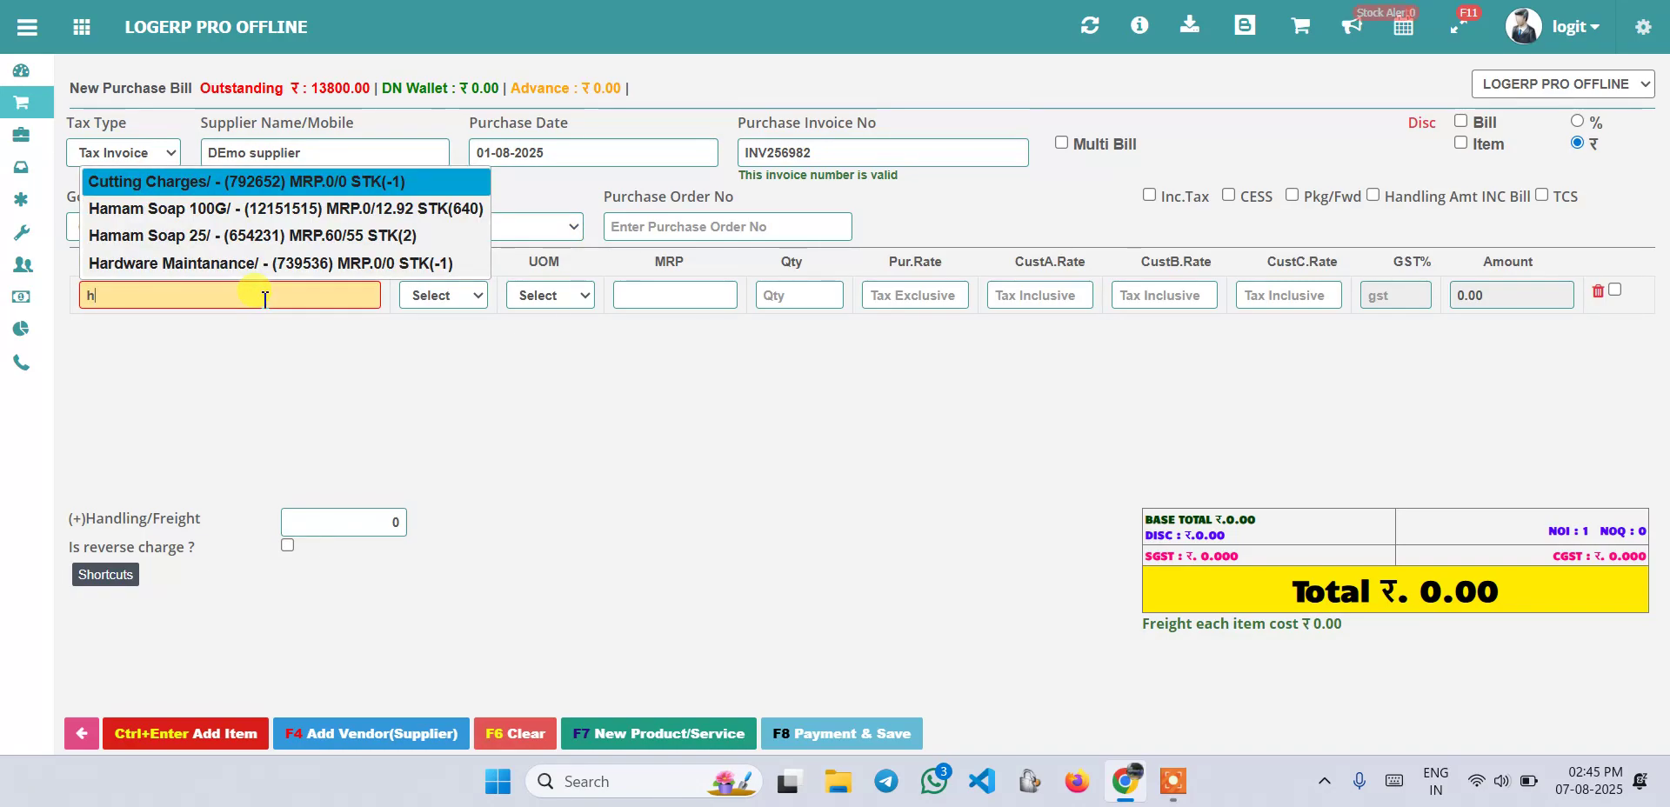
key("Down")
key("Return")
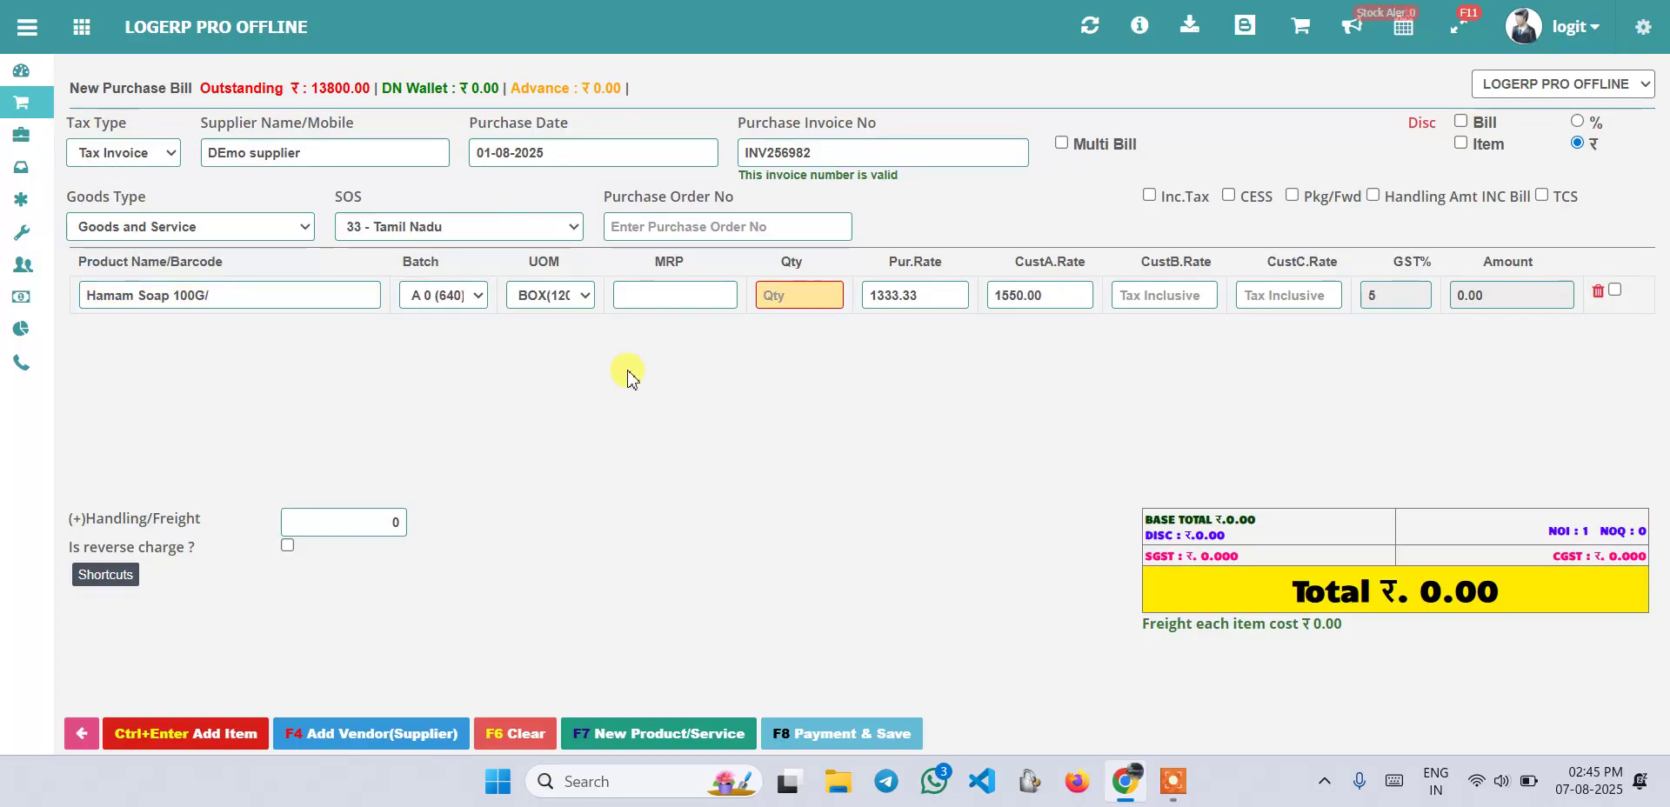
Review the item's batch and UOM choices, keeping batch A and BOX(120) as the unit of measure
left_click(580, 300)
left_click(583, 307)
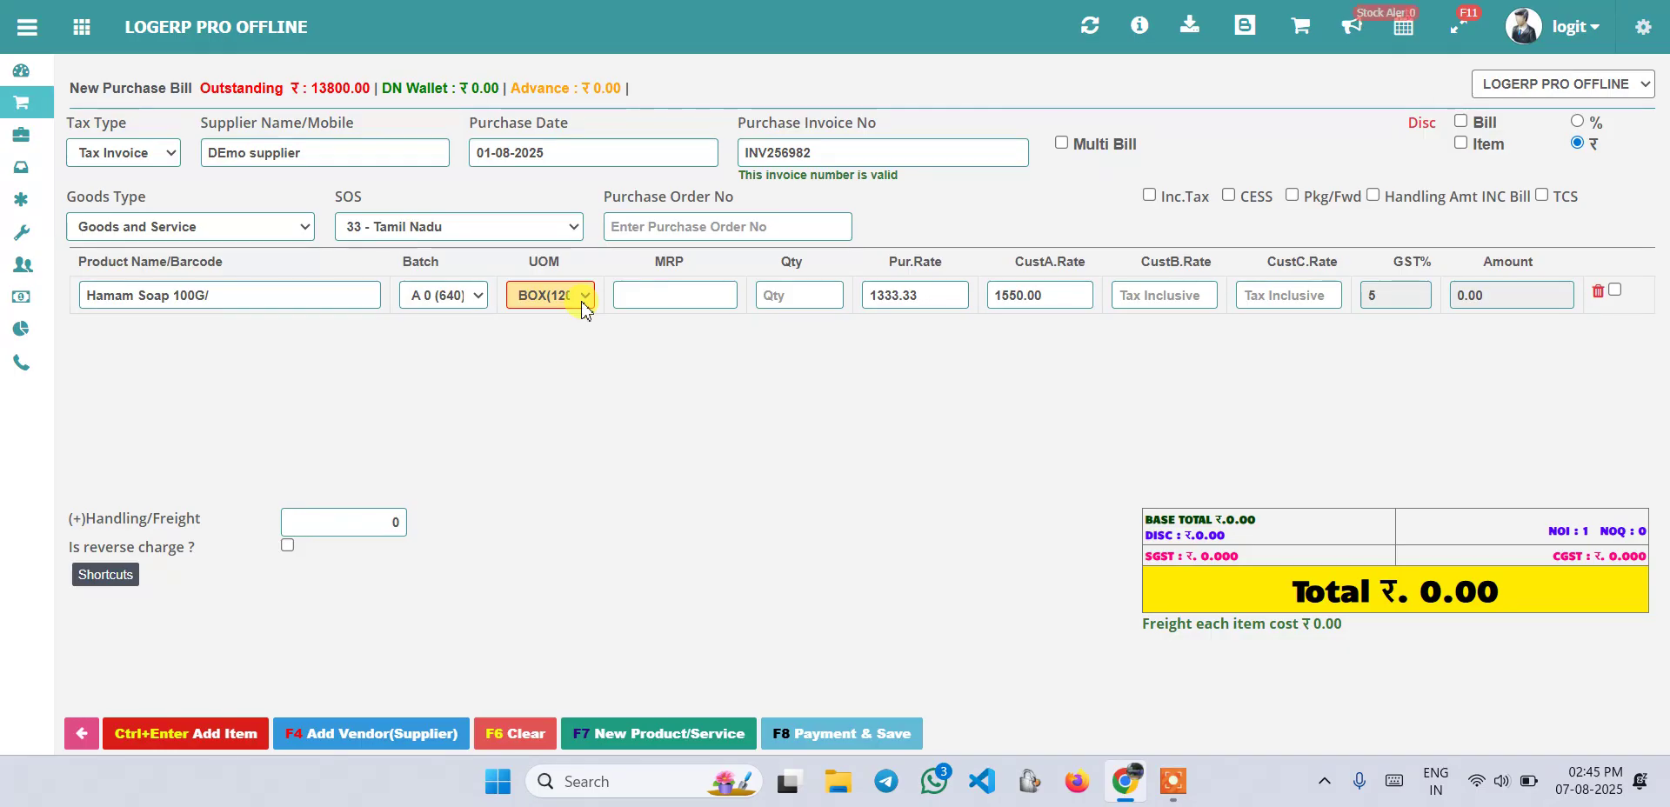
left_click(582, 306)
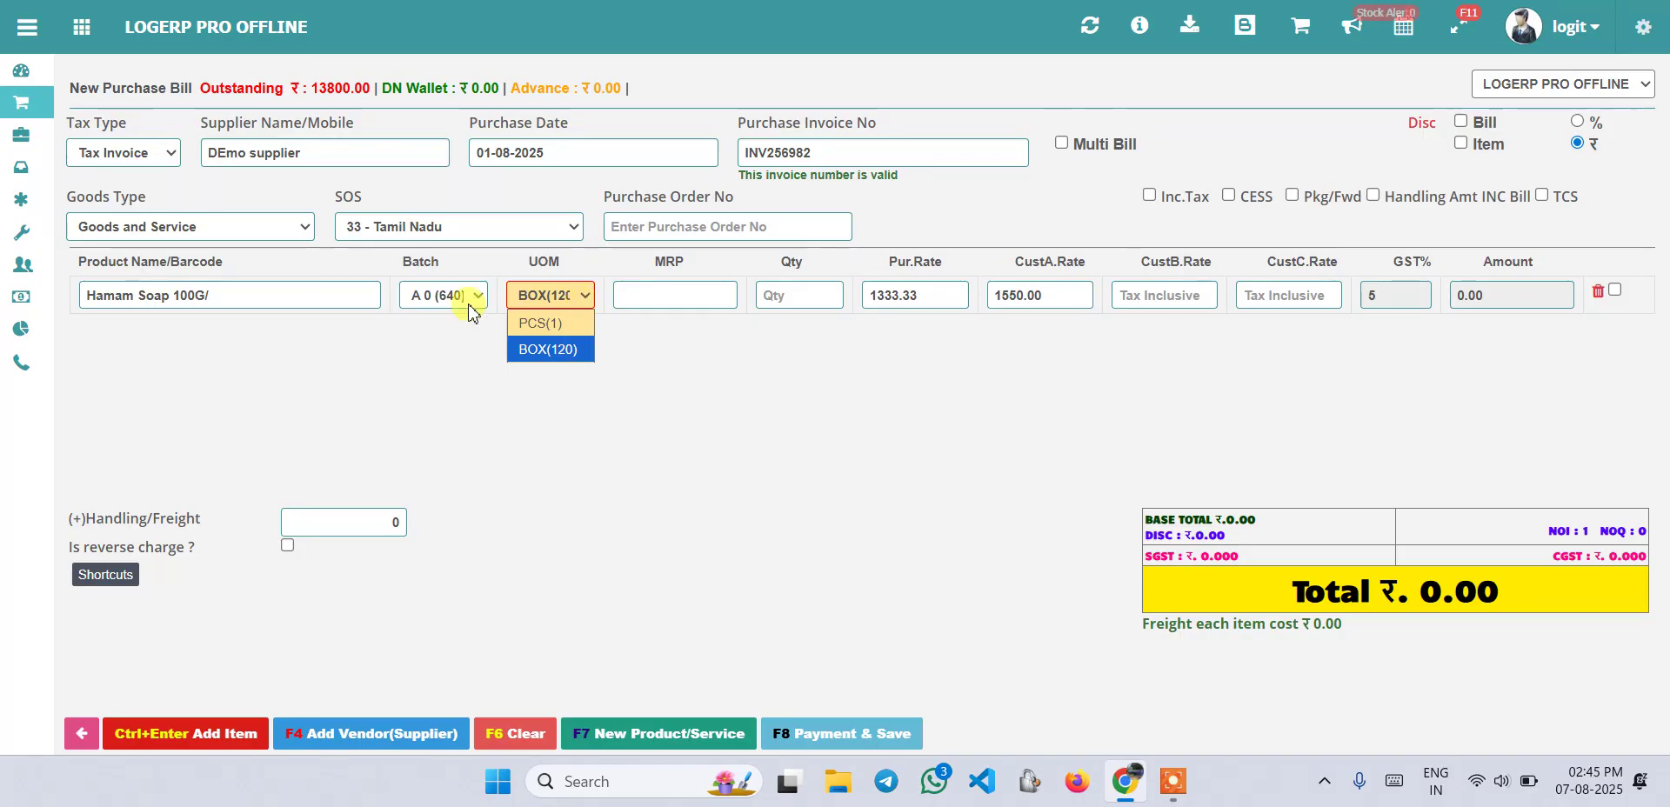
left_click(439, 300)
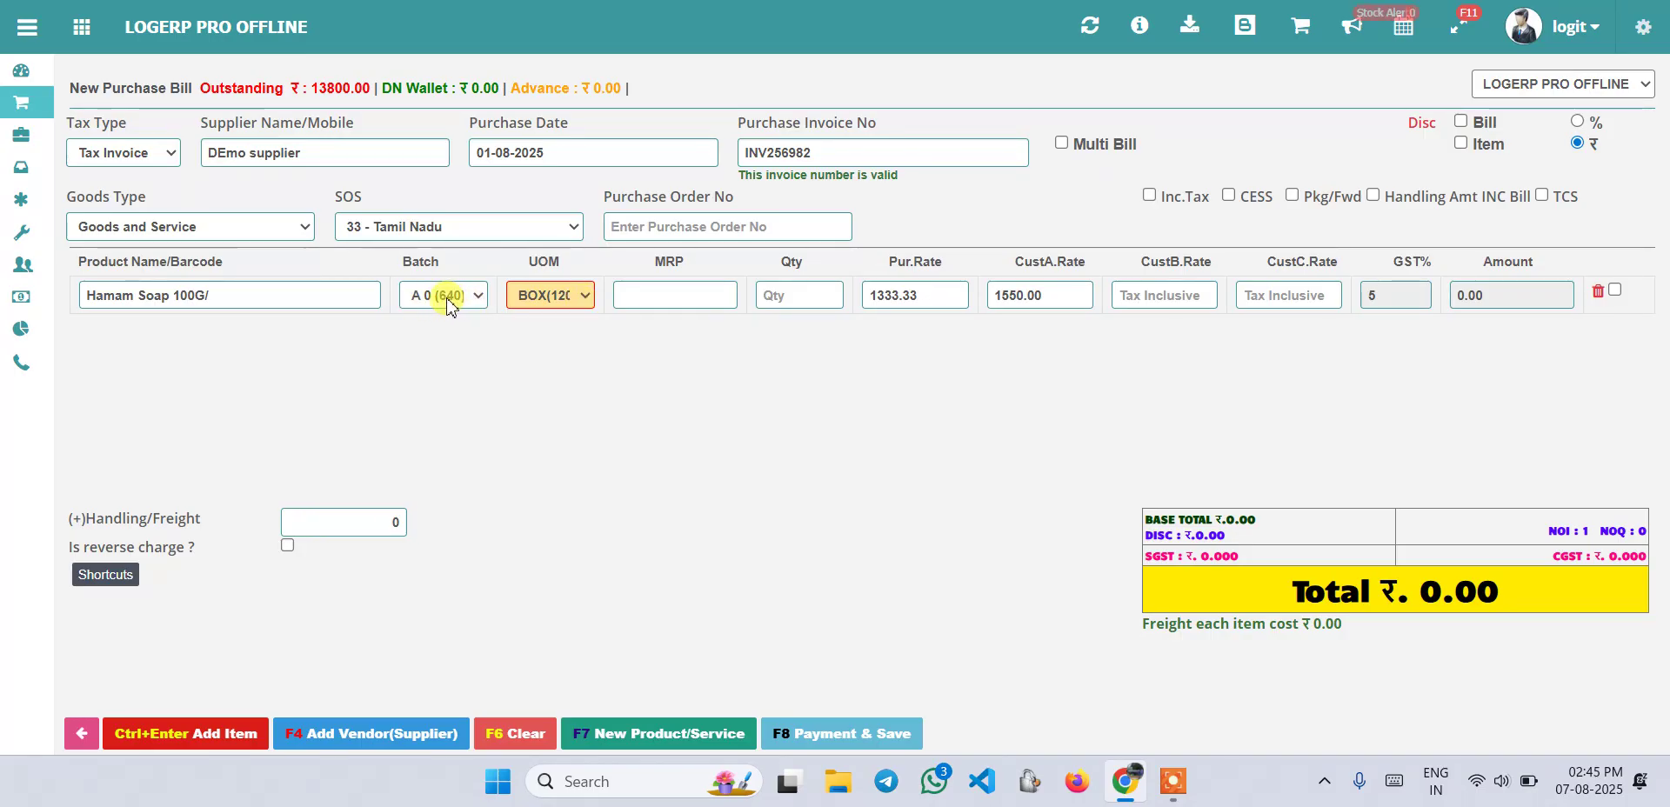
left_click(446, 300)
left_click(450, 304)
left_click(543, 295)
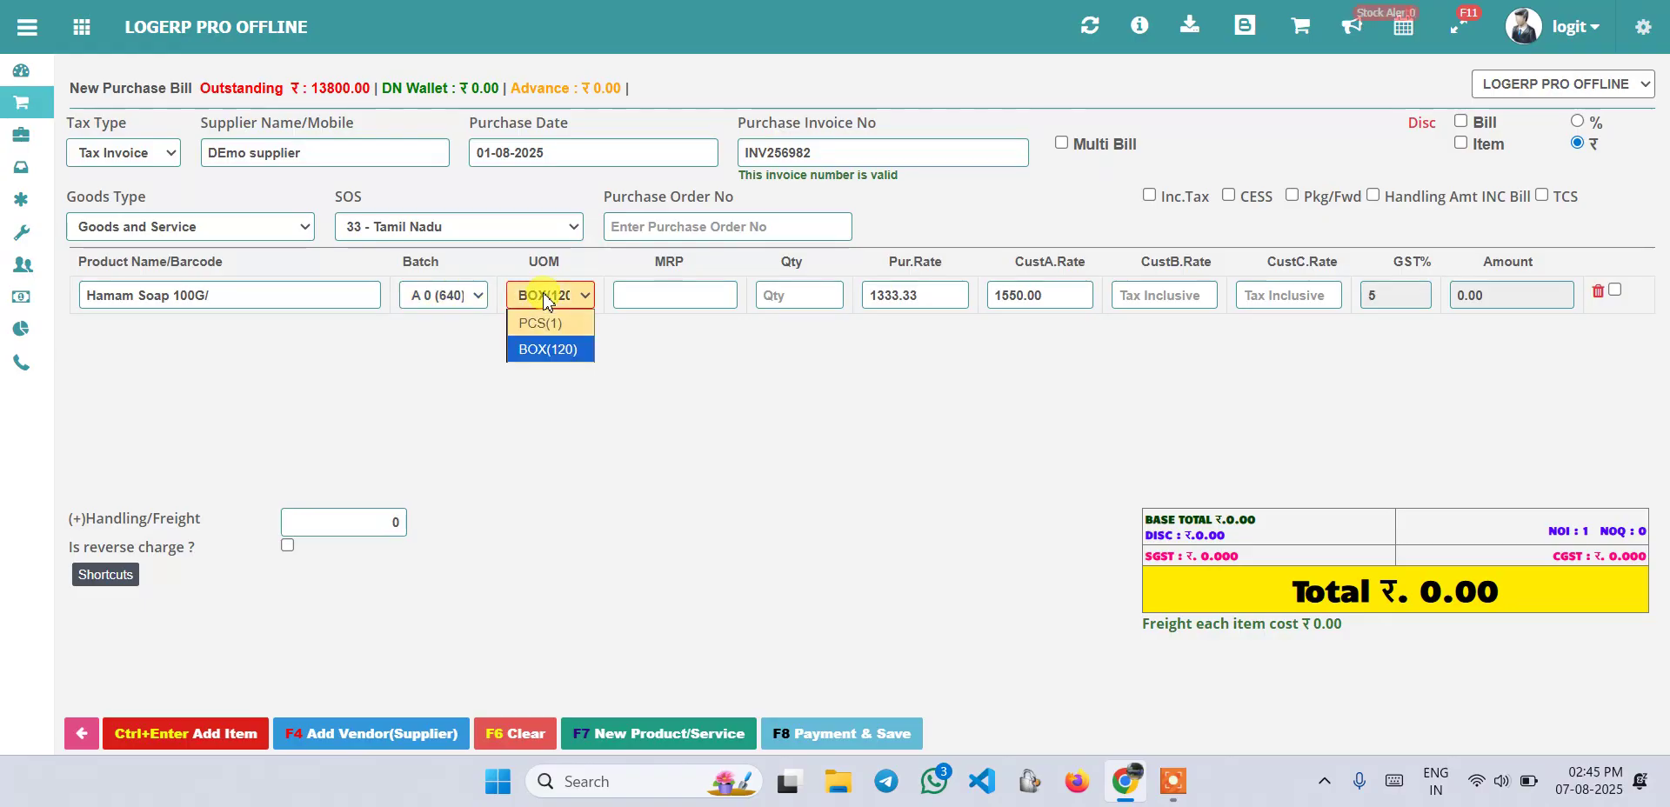
left_click(554, 352)
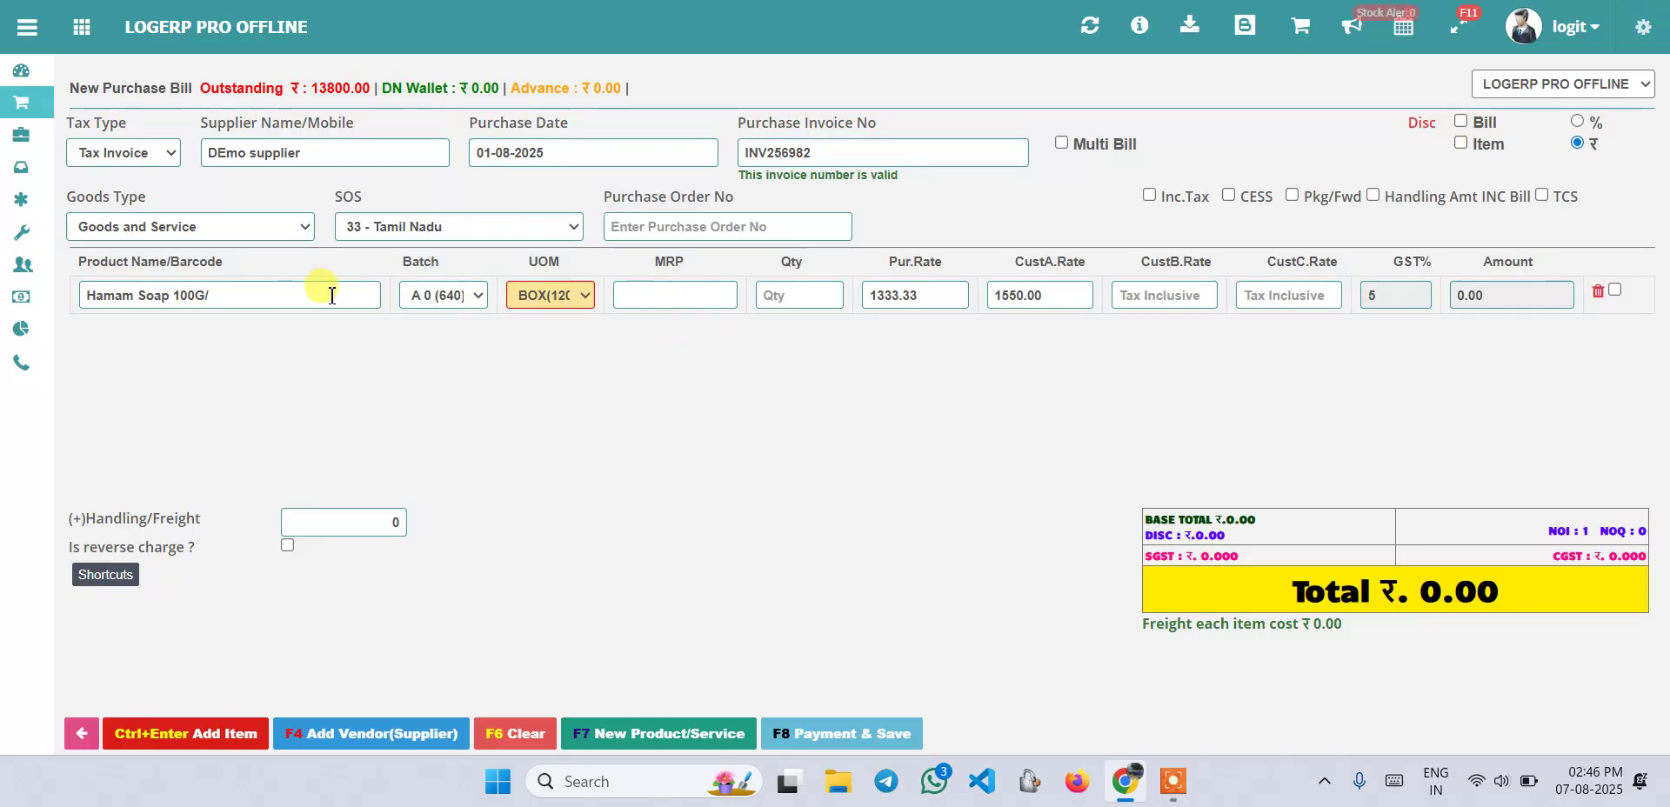
left_click(562, 302)
left_click(562, 302)
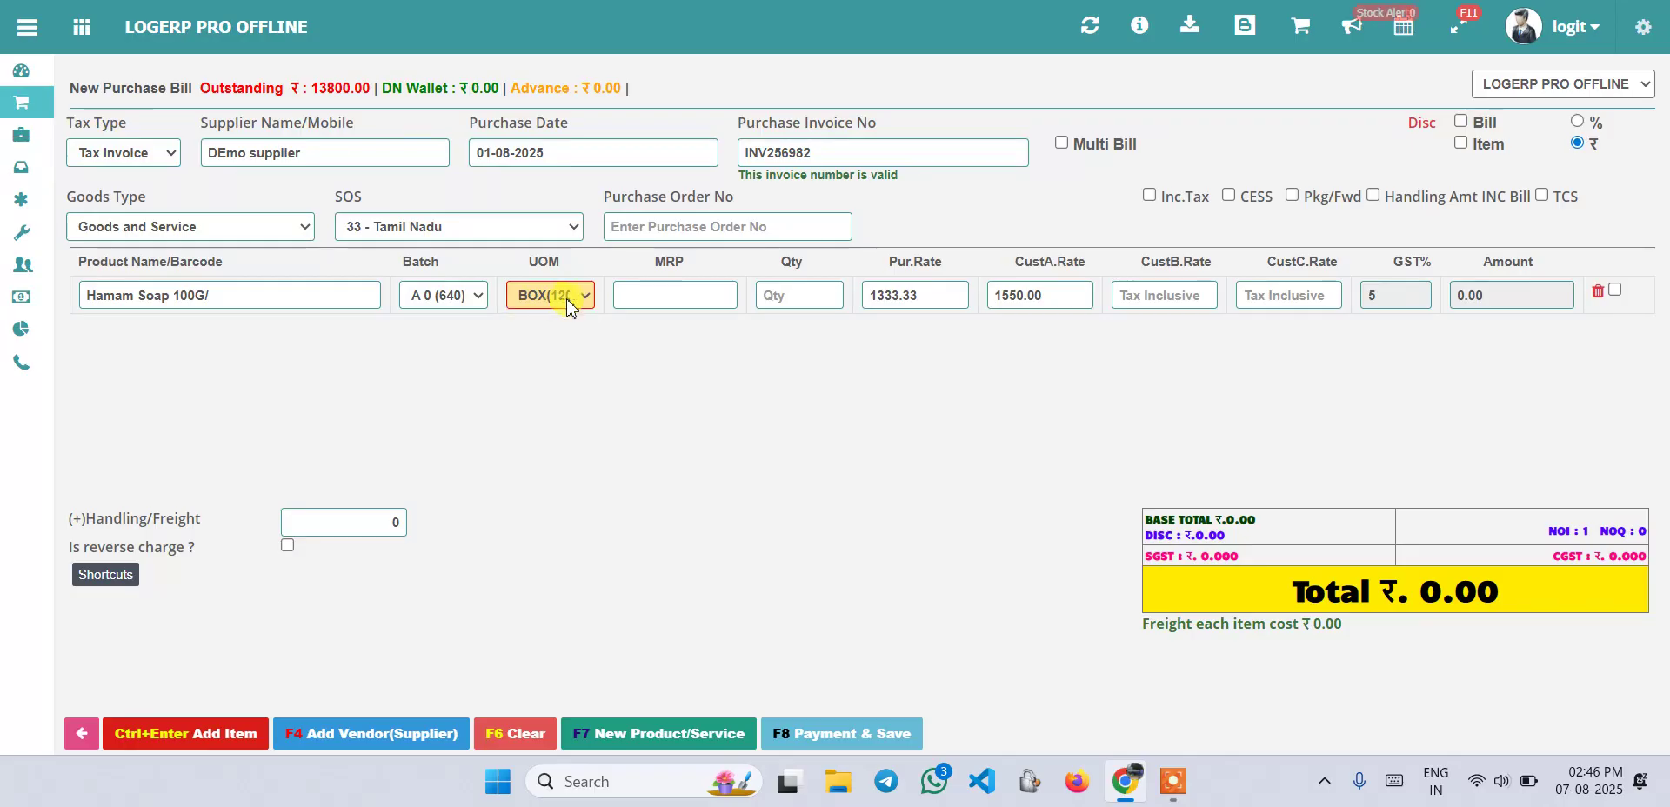
Set the Hamam Soap 100G purchase quantity to 10 boxes, leaving the MRP blank
left_click(675, 296)
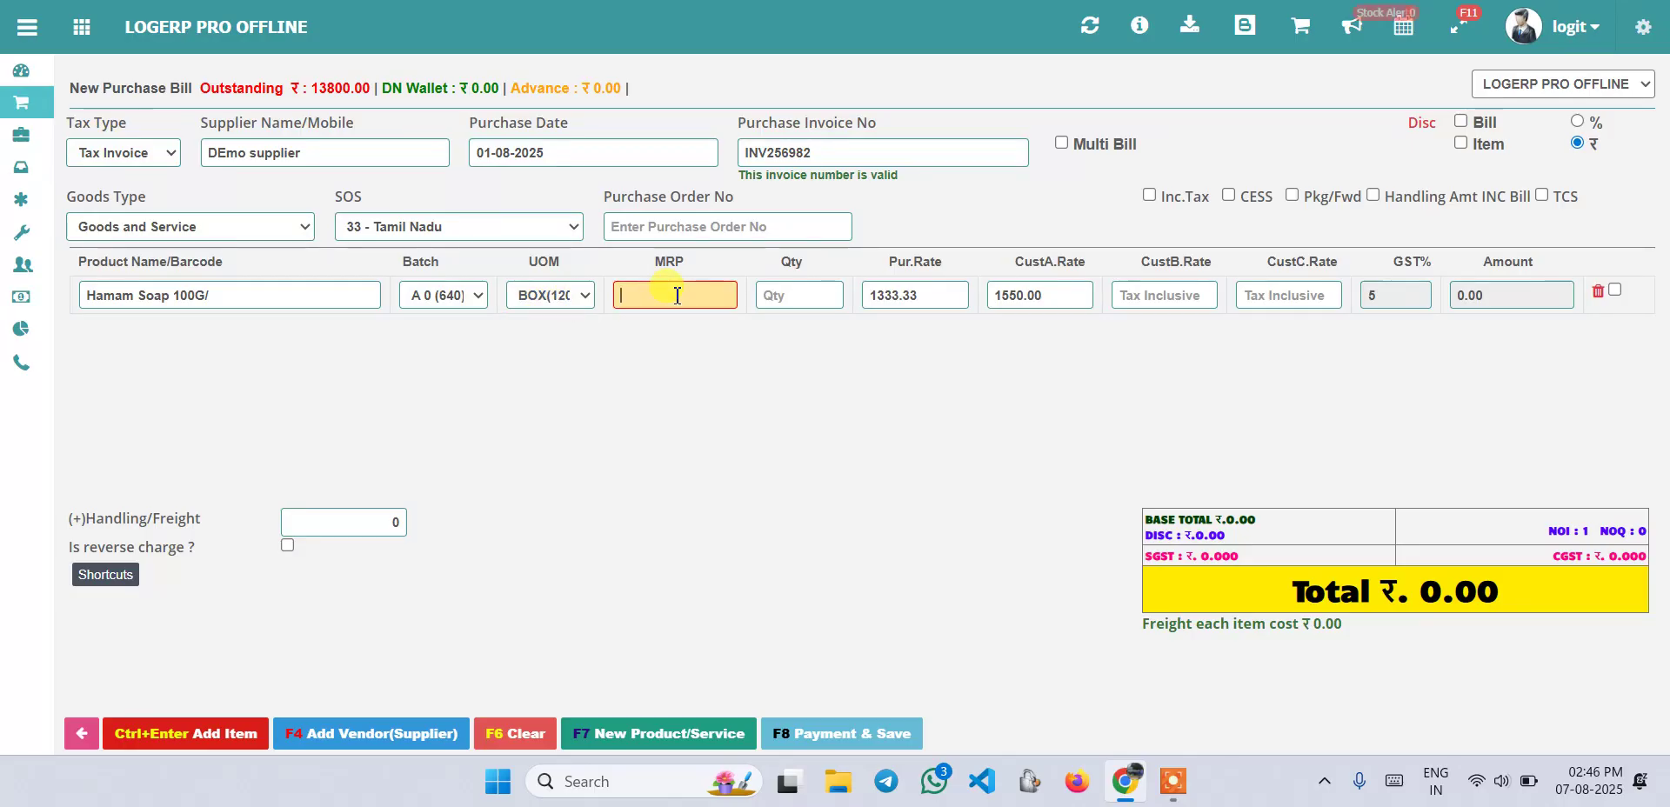
left_click(781, 300)
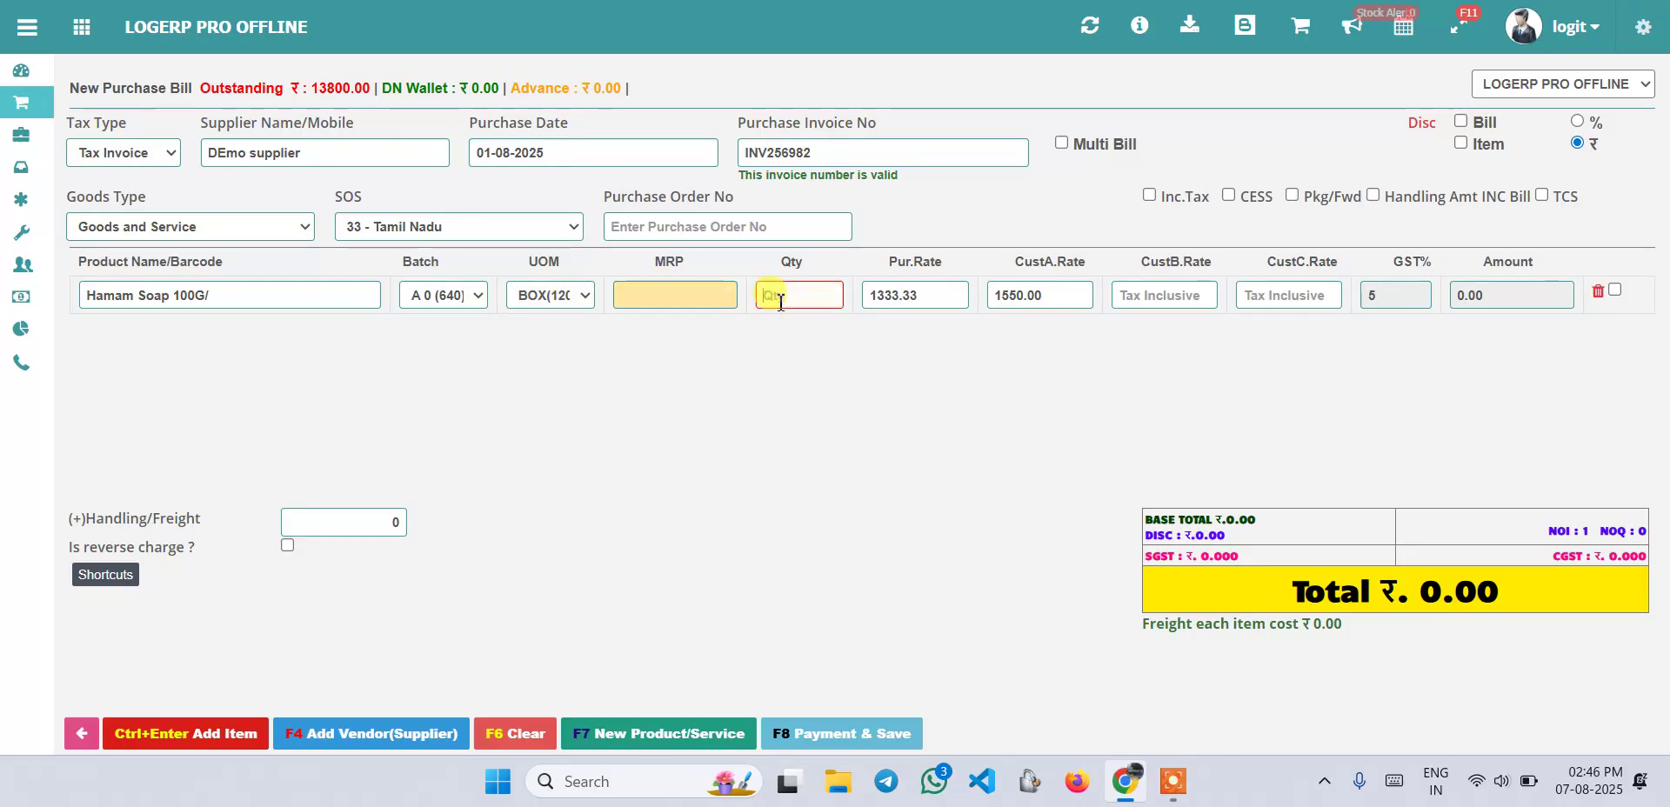
type("10")
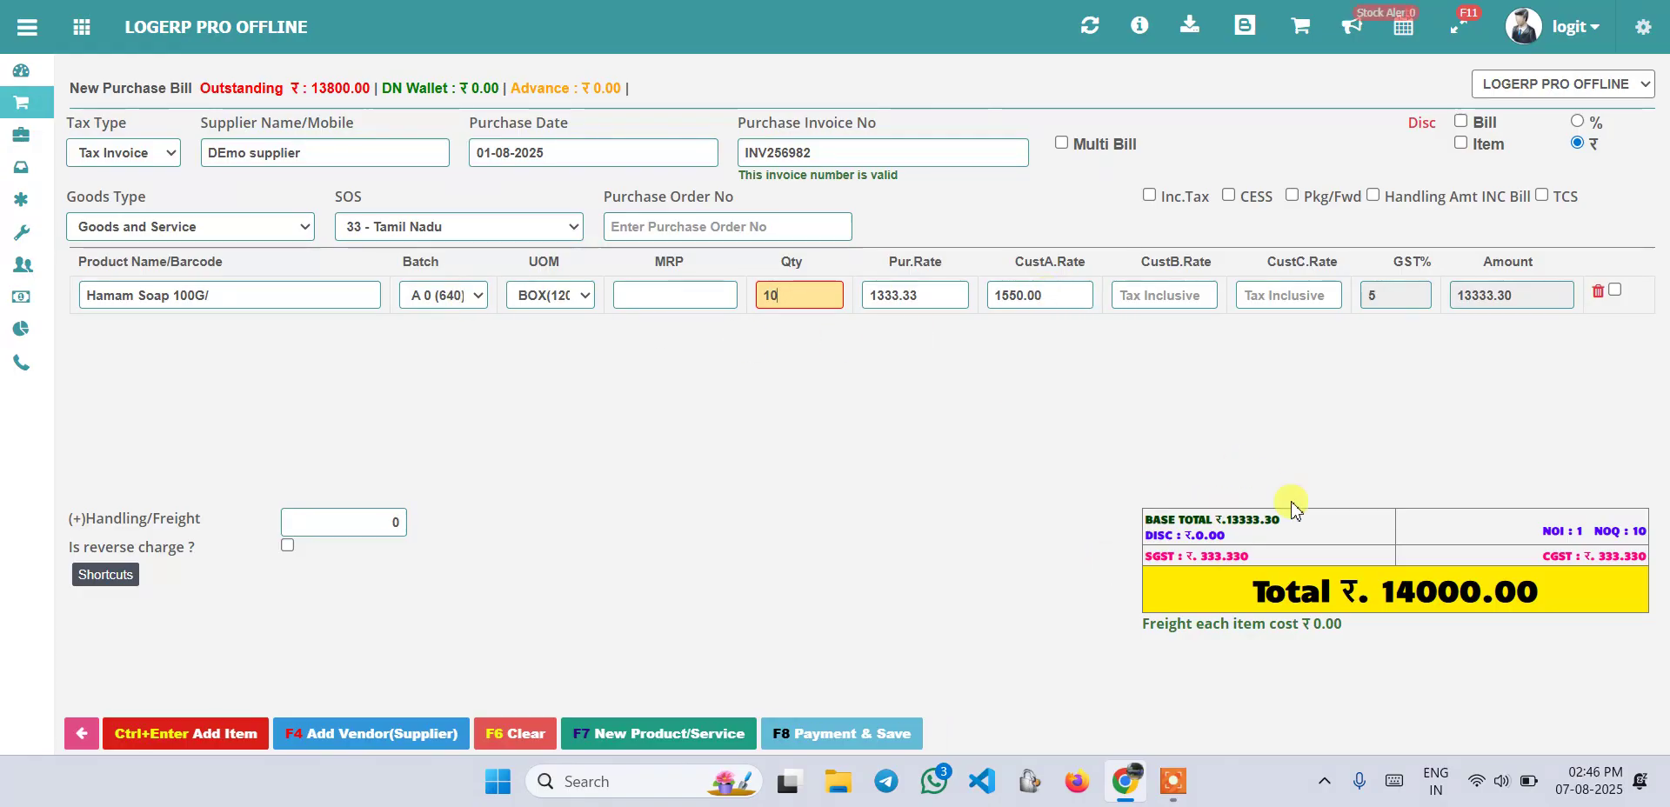
Set the purchase bill's paymode to Credit with 5 Days due, and return to the bill without saving
left_click(825, 741)
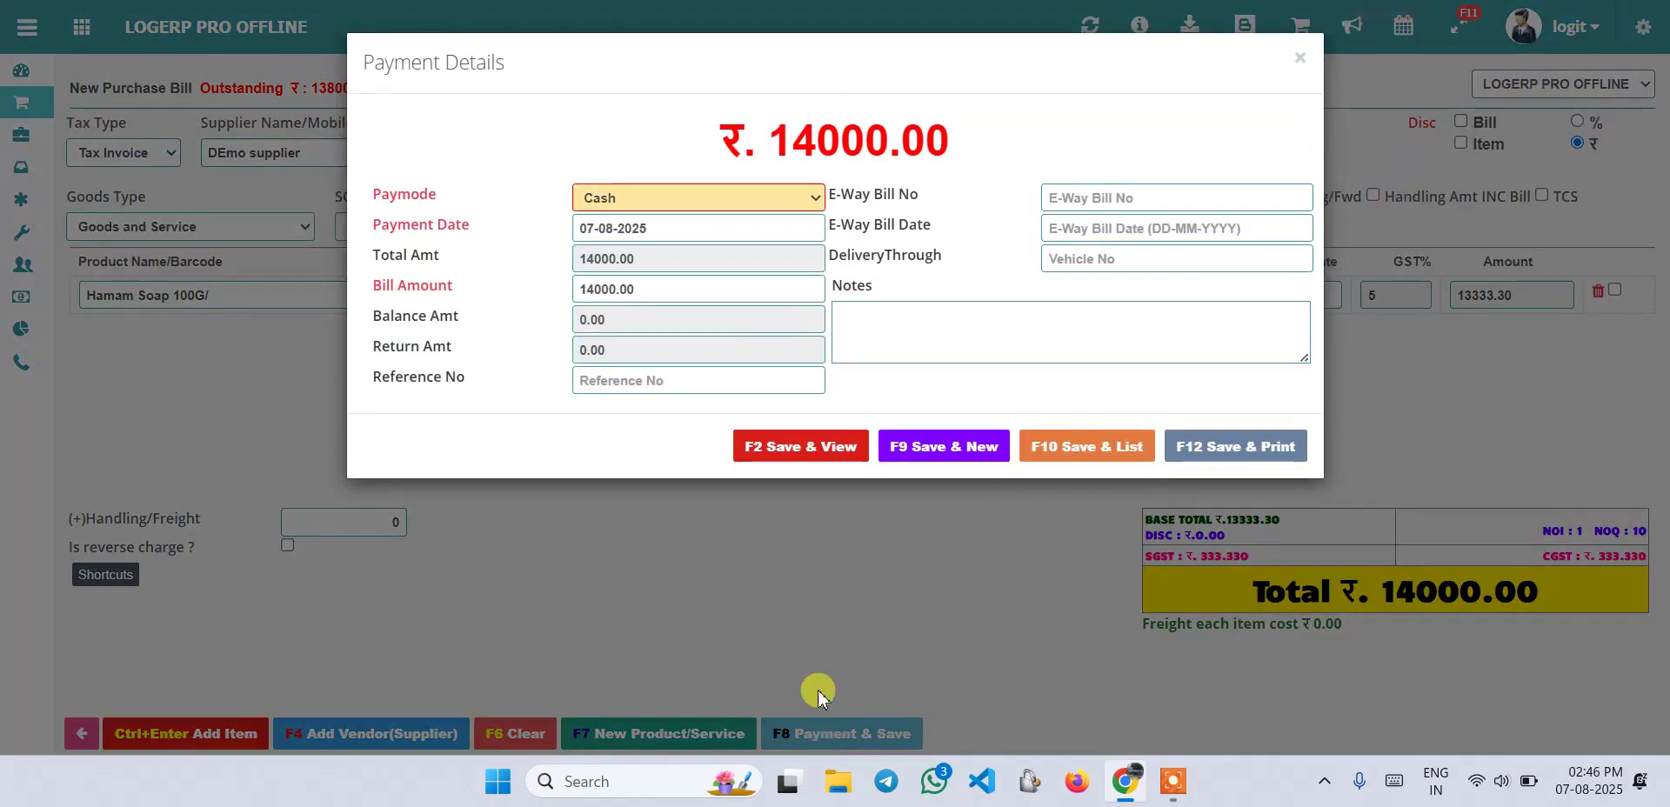
left_click(721, 207)
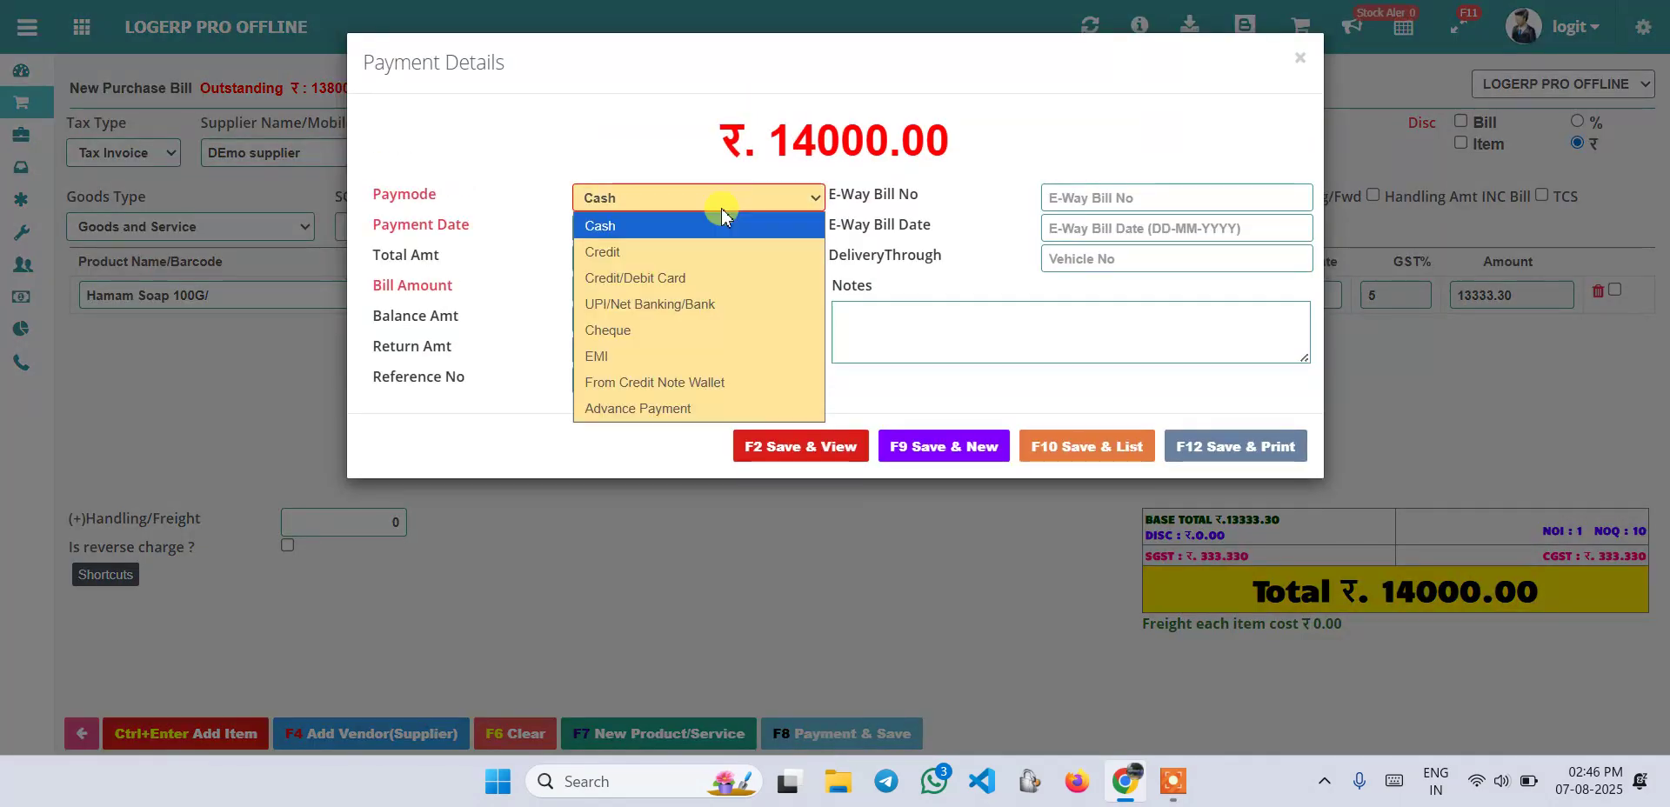
left_click(688, 261)
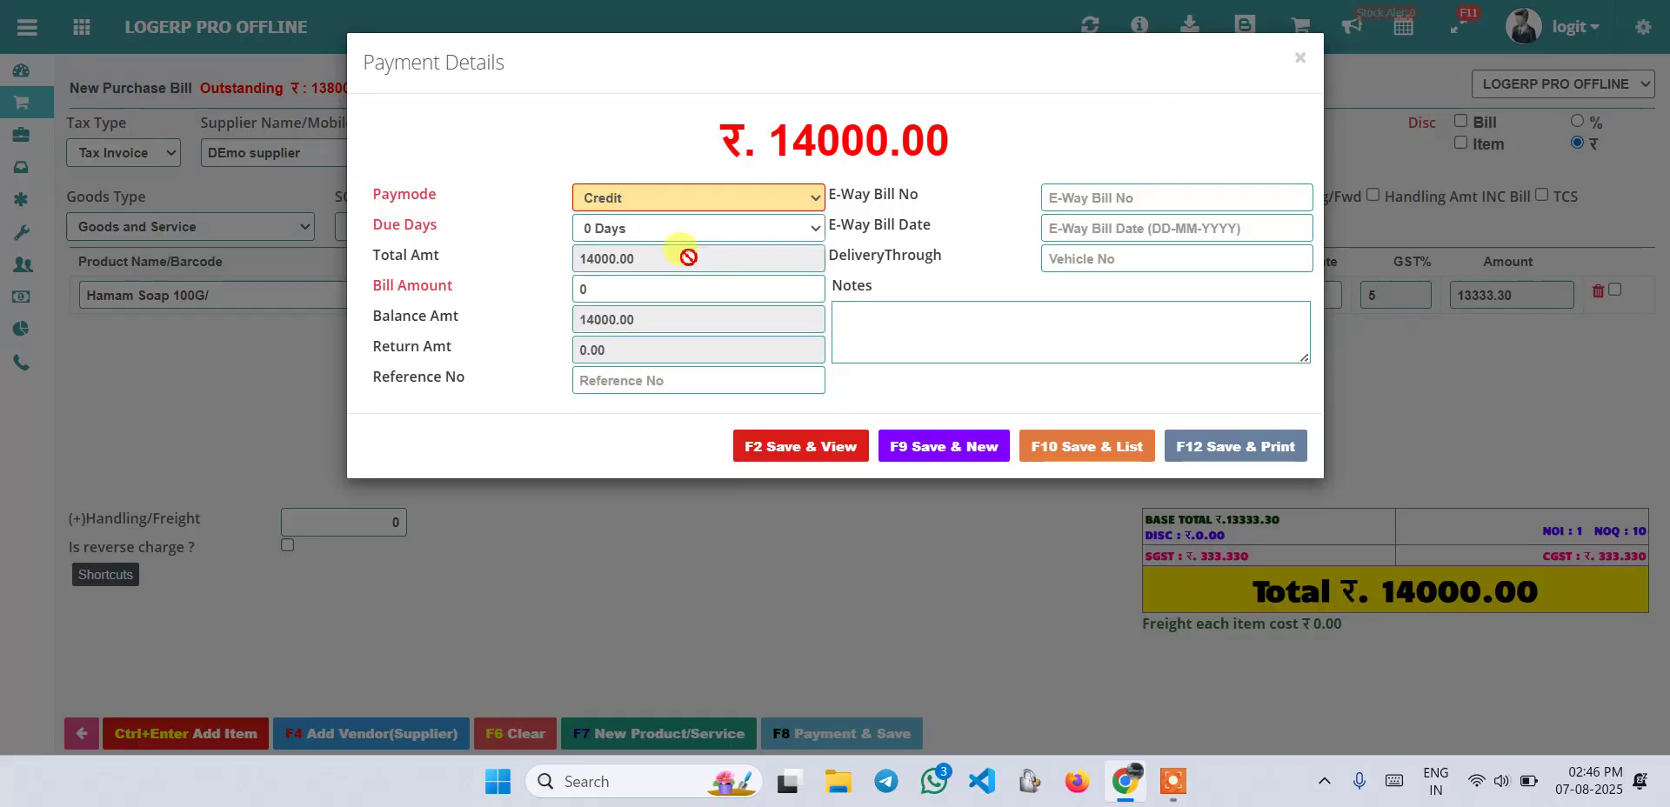
left_click(678, 204)
left_click(677, 203)
left_click(657, 231)
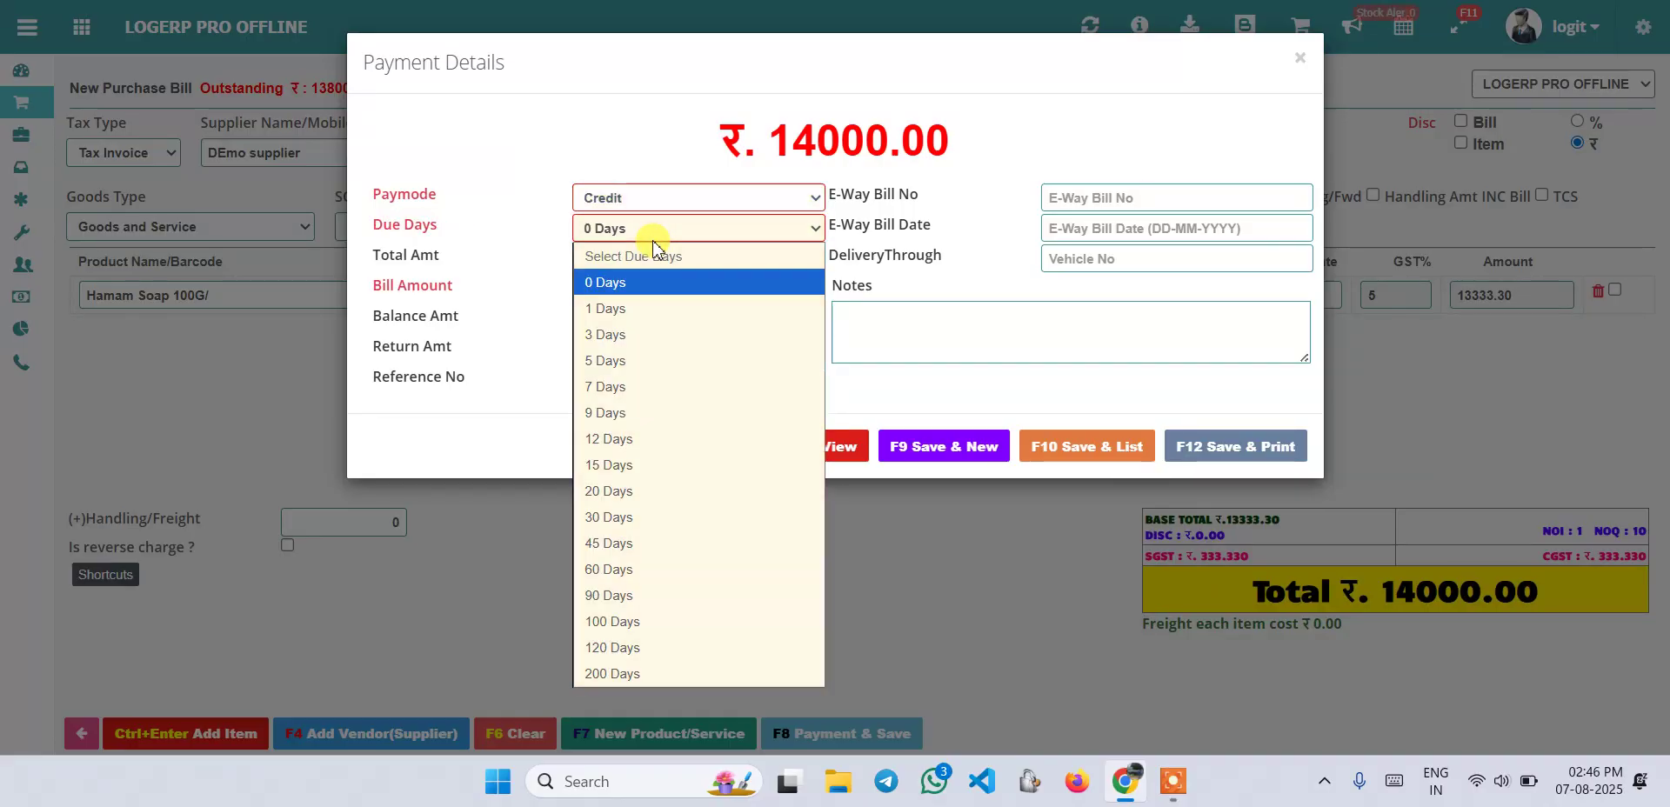
left_click(649, 360)
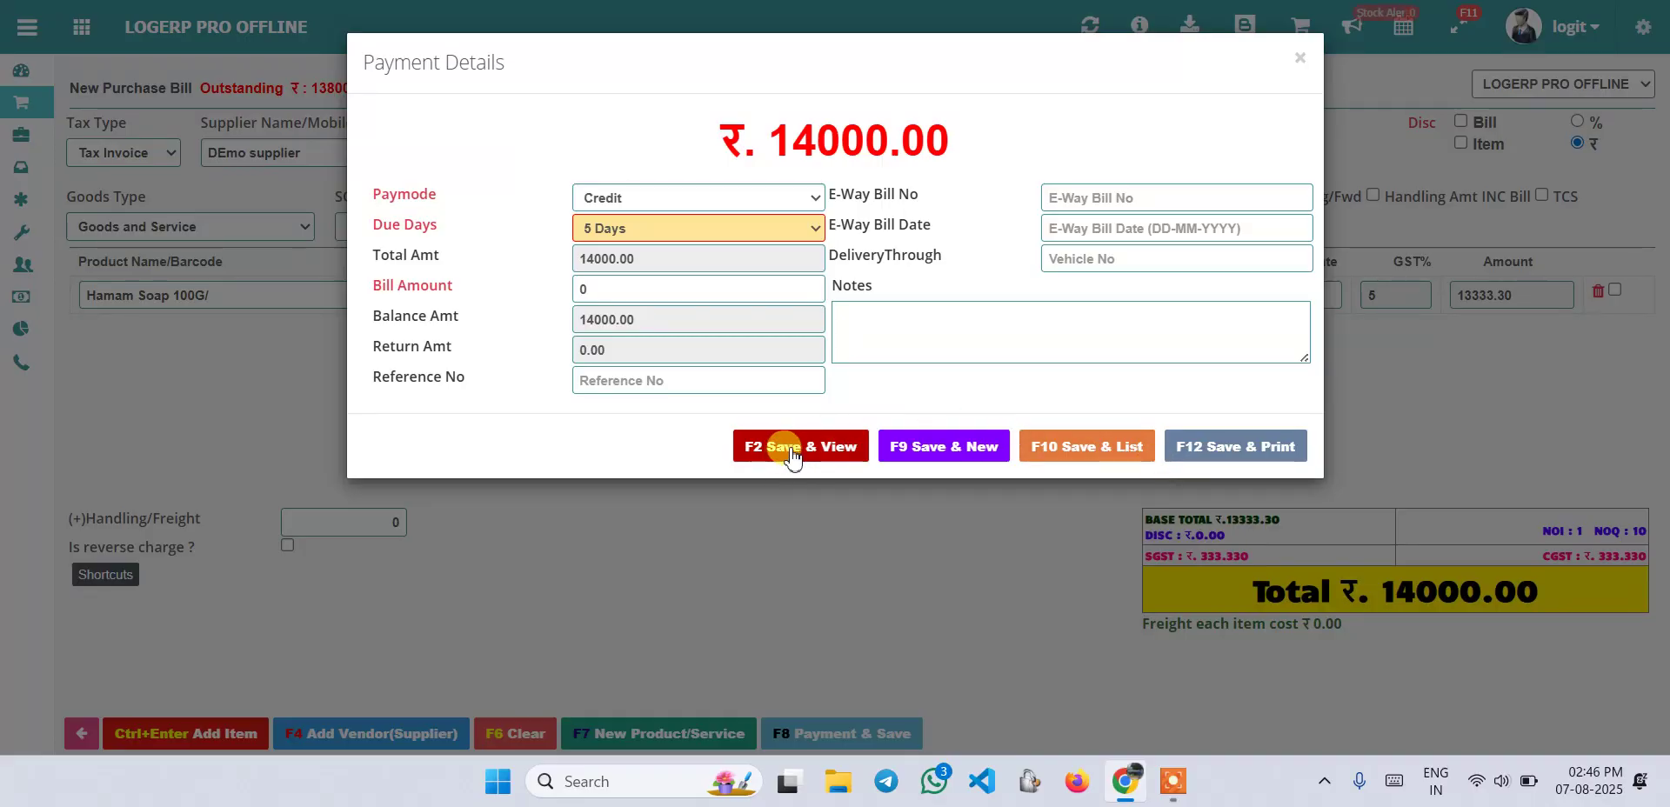
left_click(1299, 58)
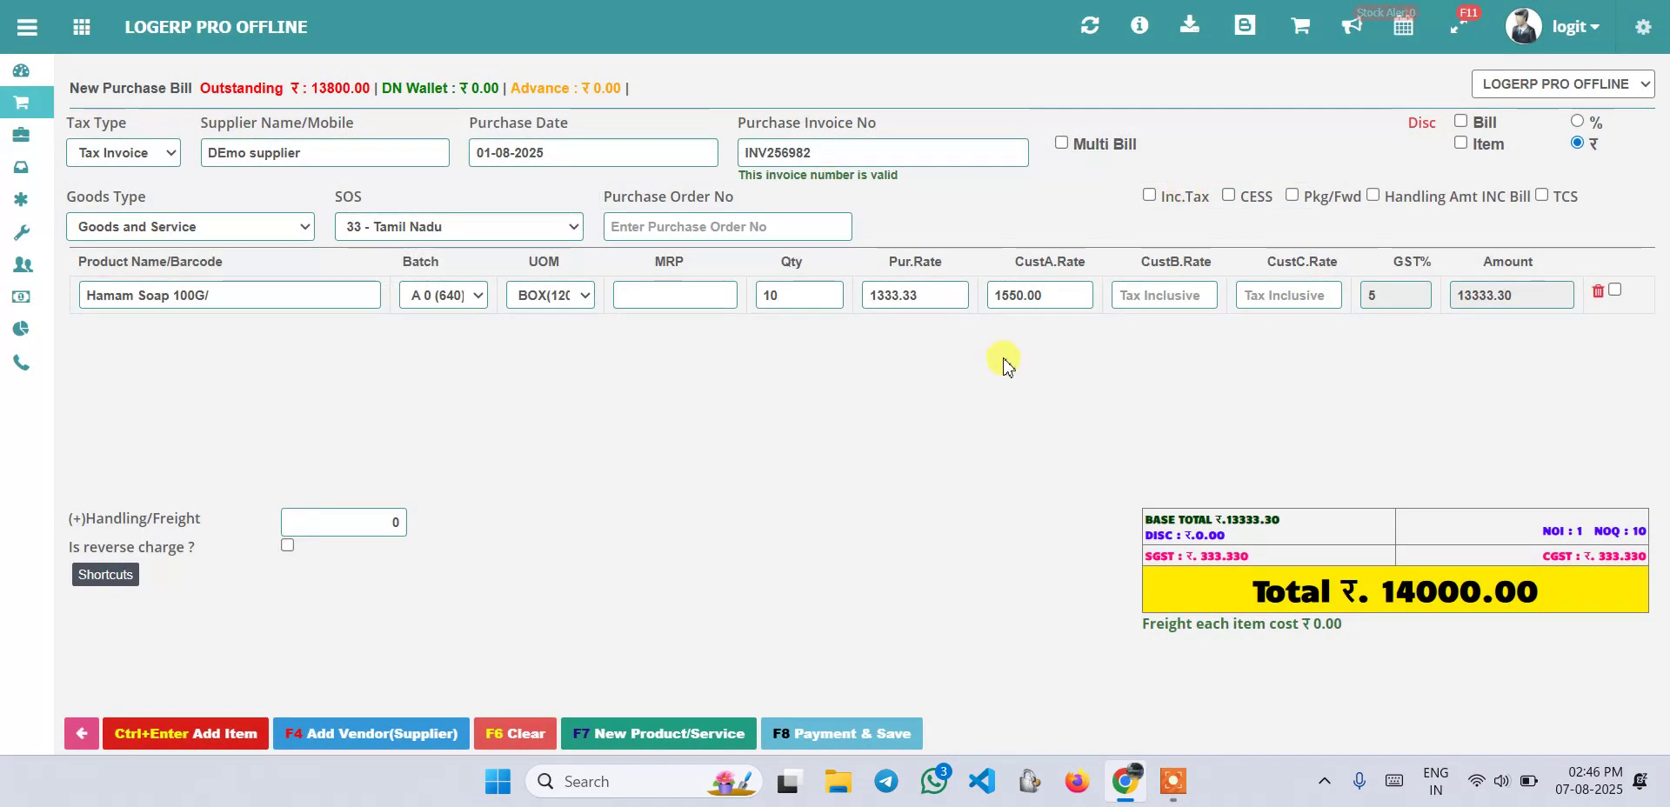
Add a second item row to the purchase bill and fill it with Hamam Soap 25
left_click(818, 303)
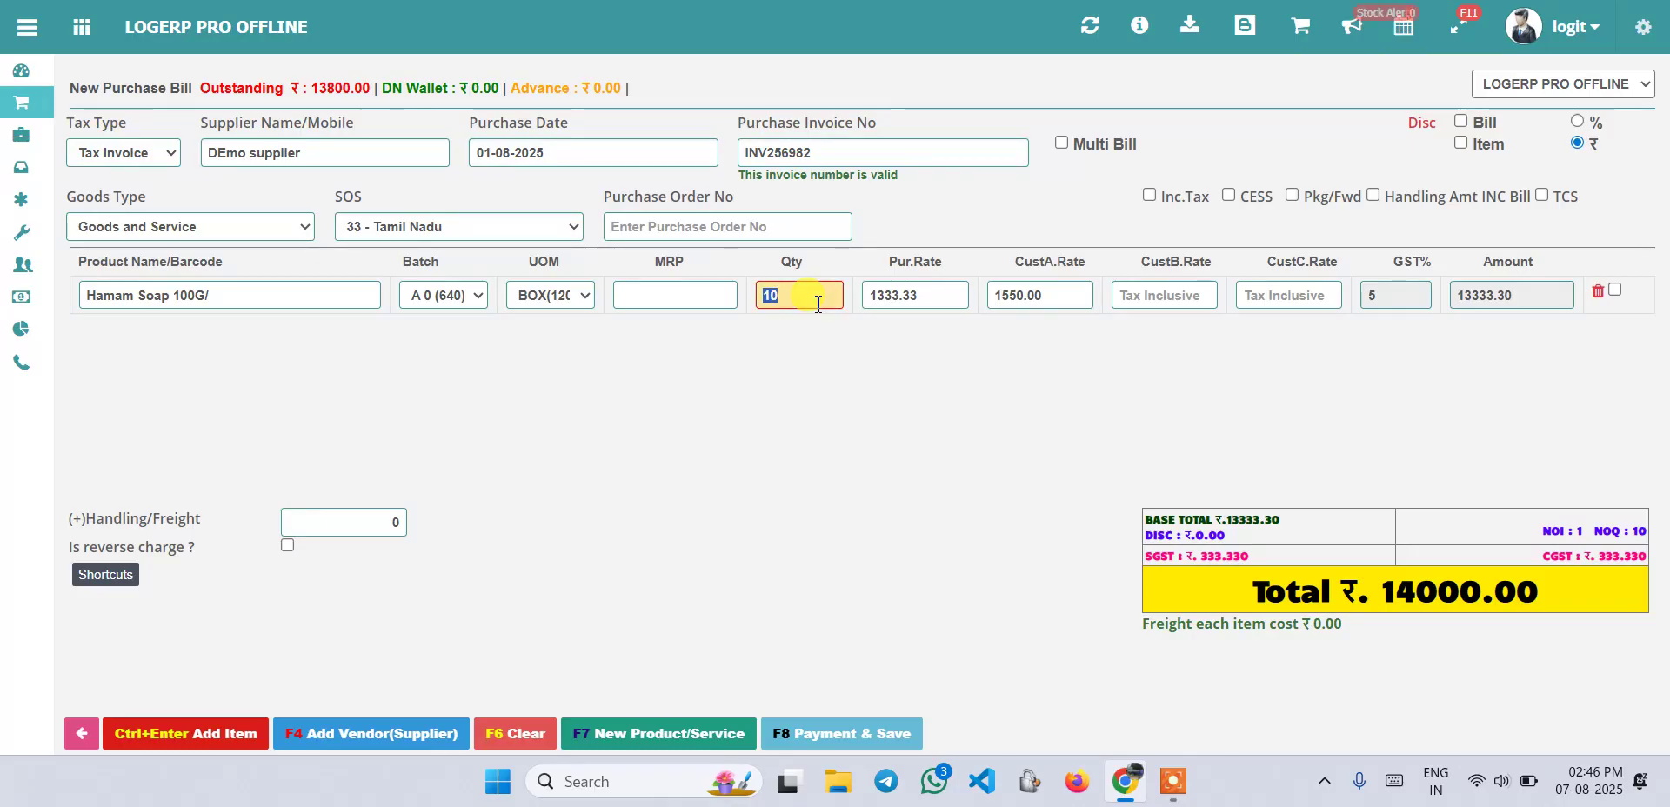
key("Tab")
key("Tab")
key("Tab")
key("Tab")
key("Tab")
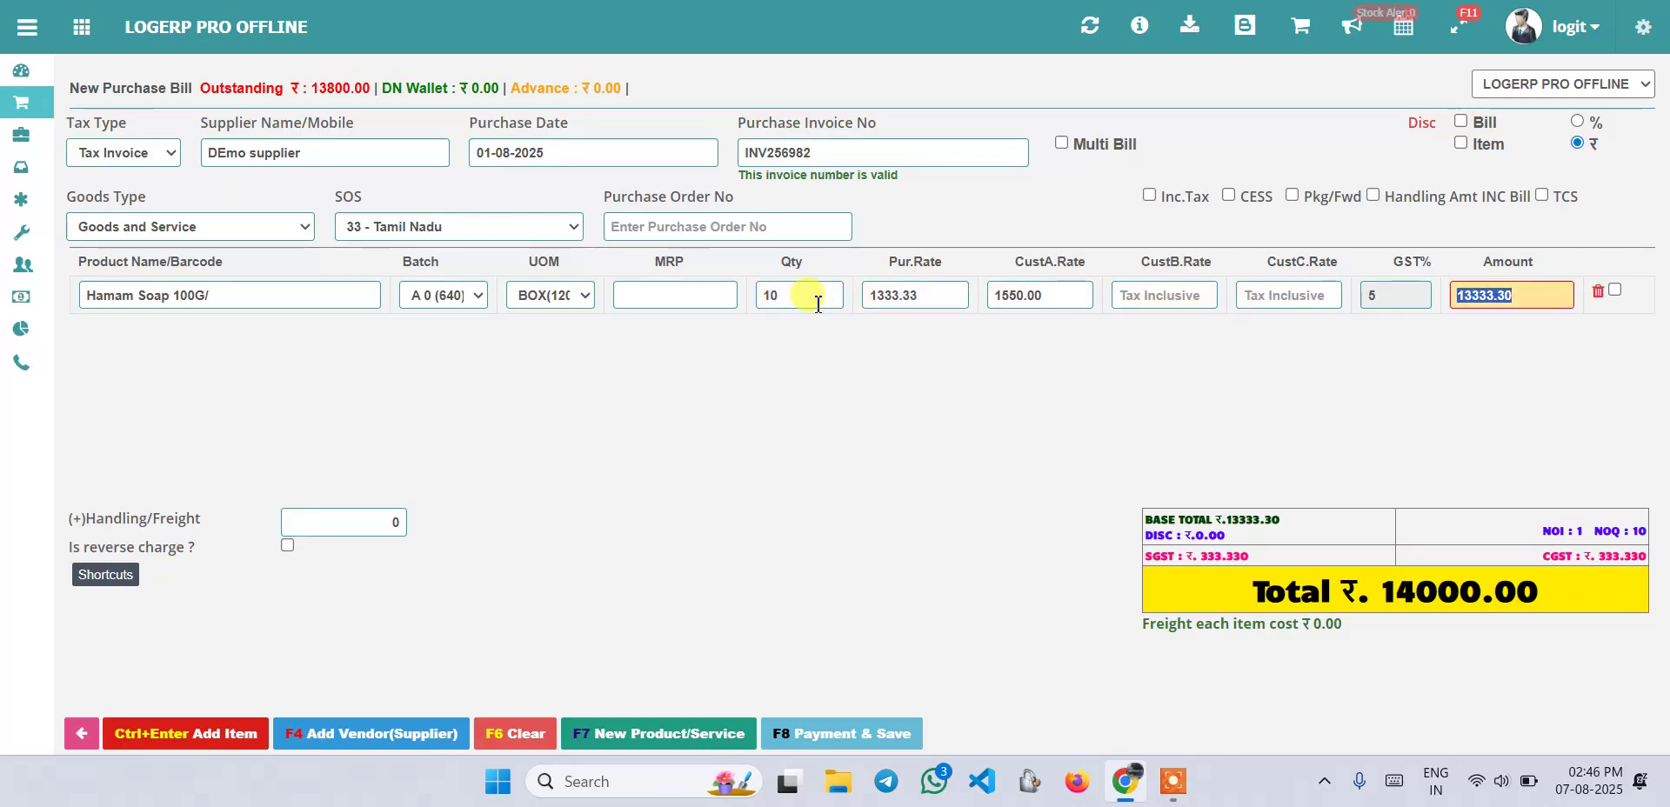
key("Tab")
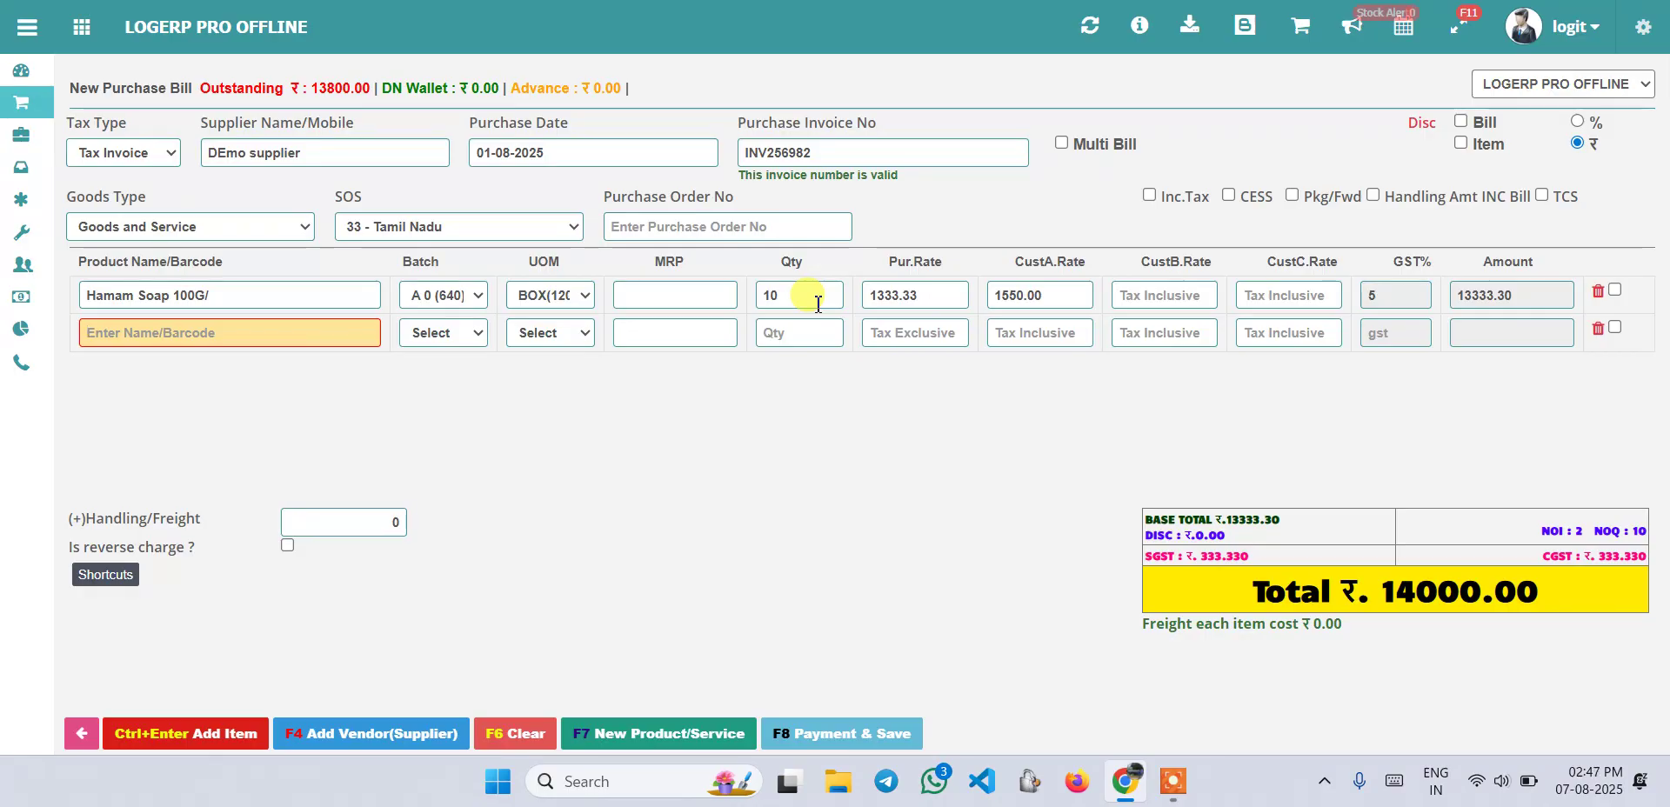
type("h")
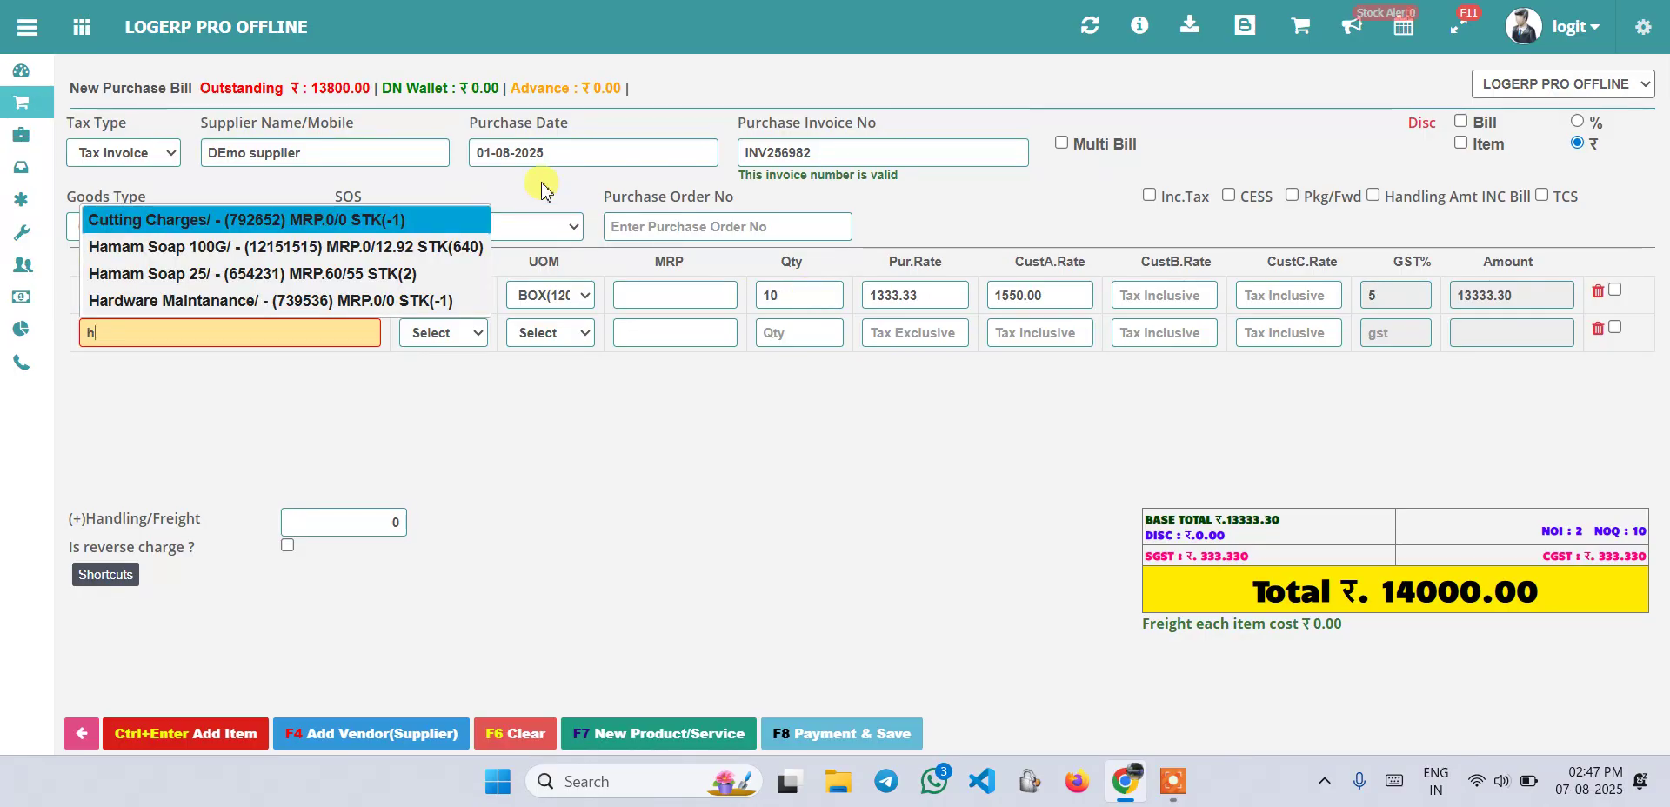
left_click(250, 277)
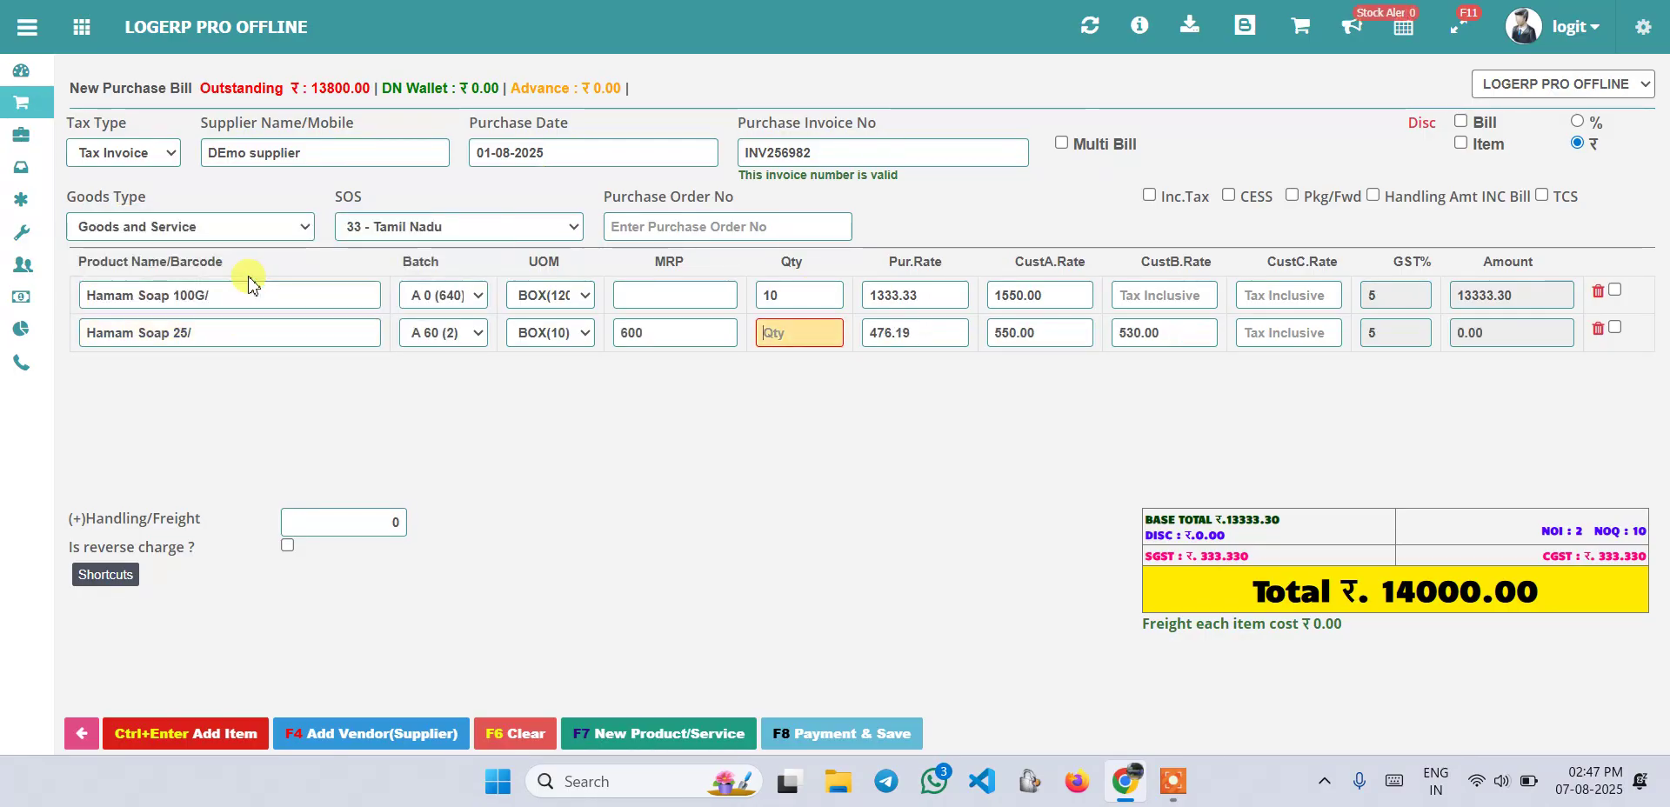
Set the Hamam Soap 25 purchase quantity to 5, keeping BOX(10) as the unit of measure
left_click(550, 334)
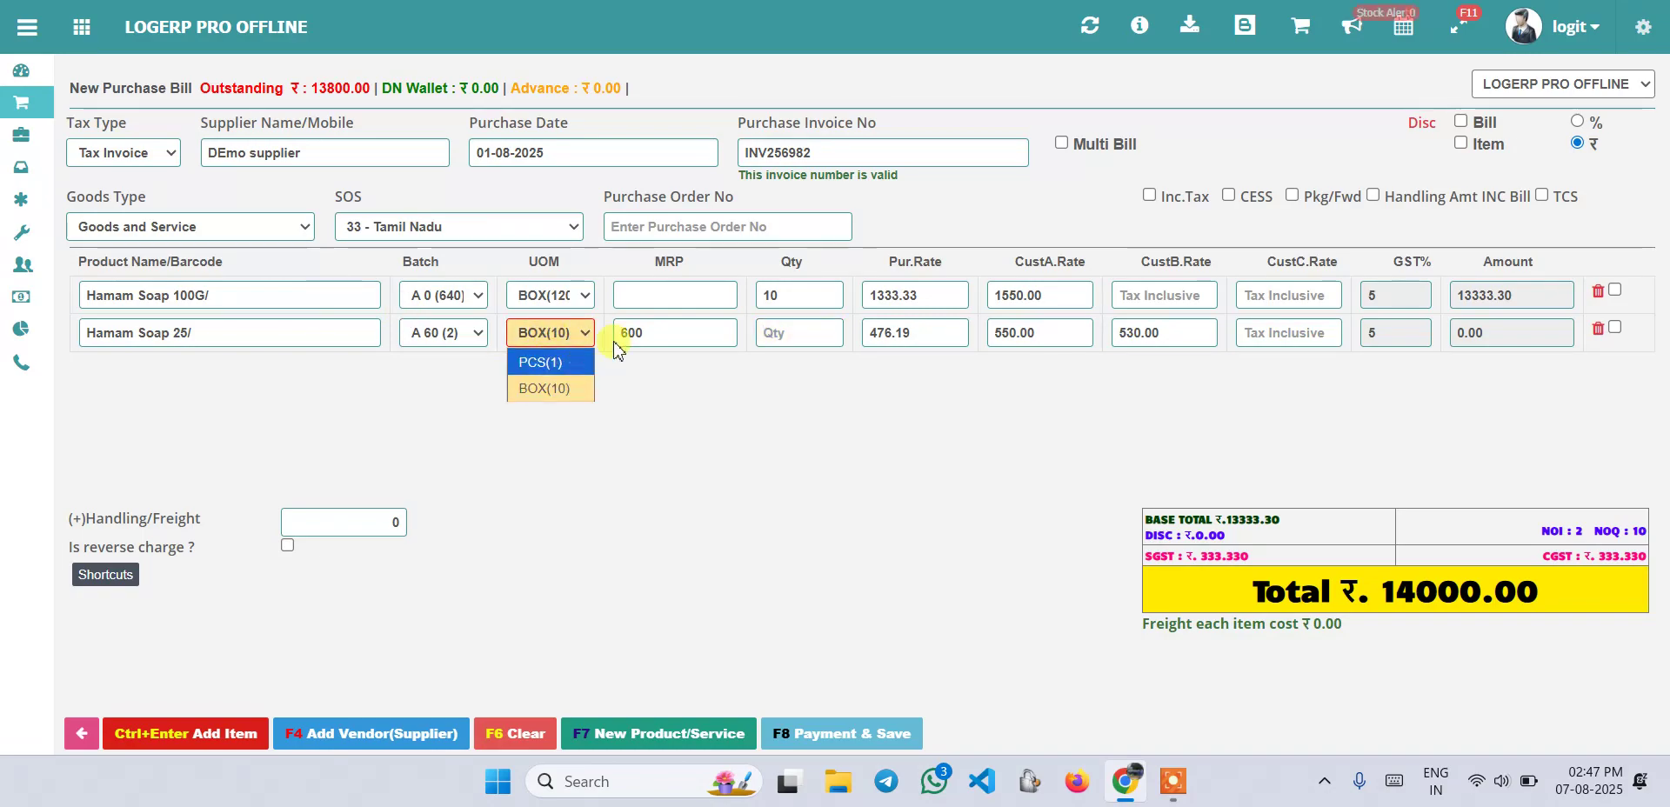
left_click(671, 333)
left_click(804, 335)
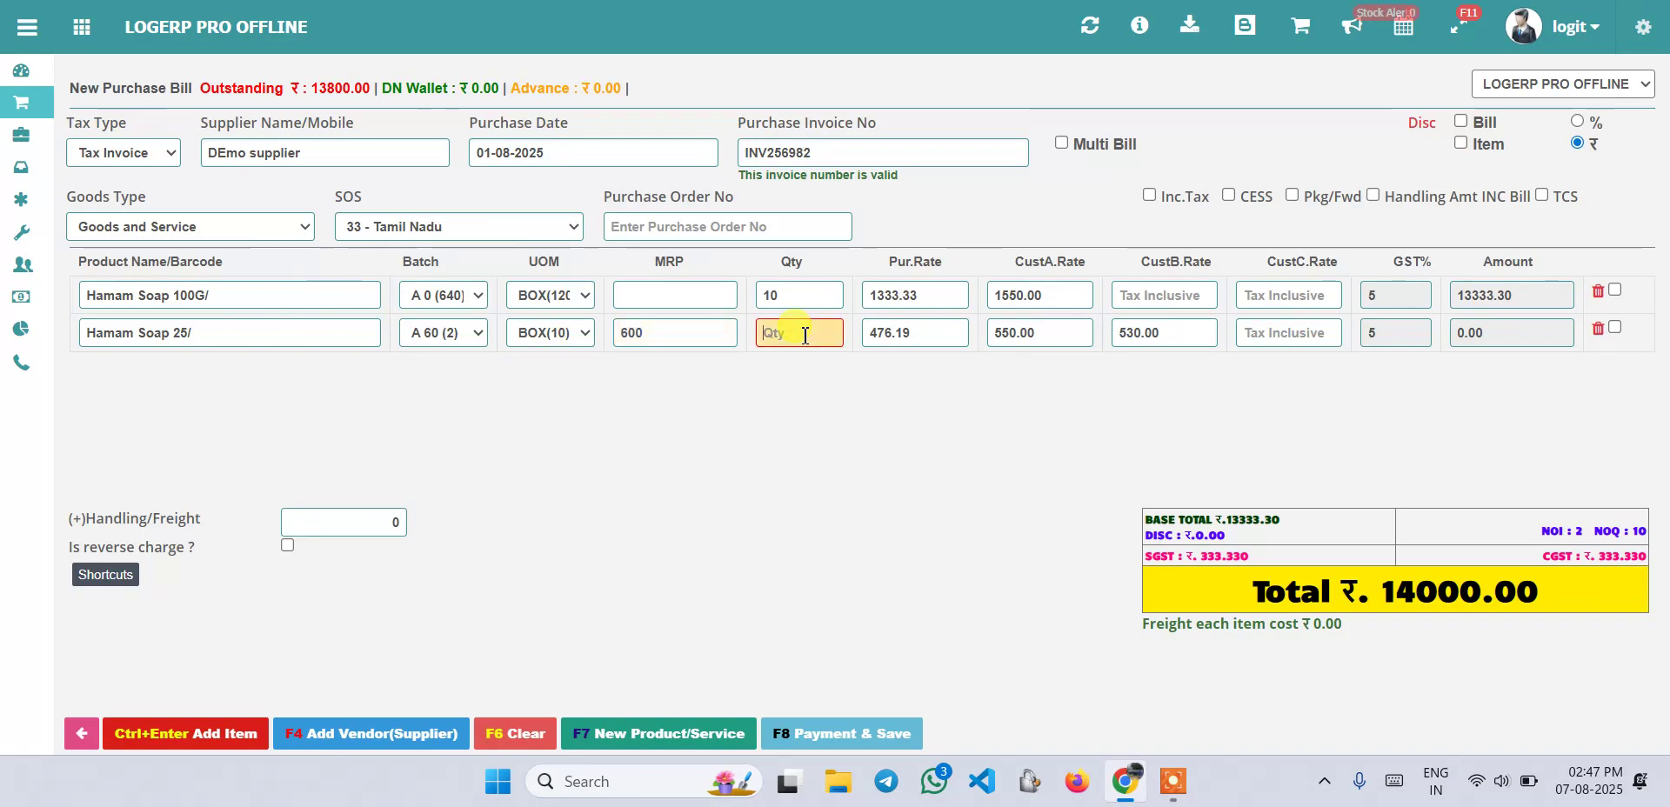
type("5")
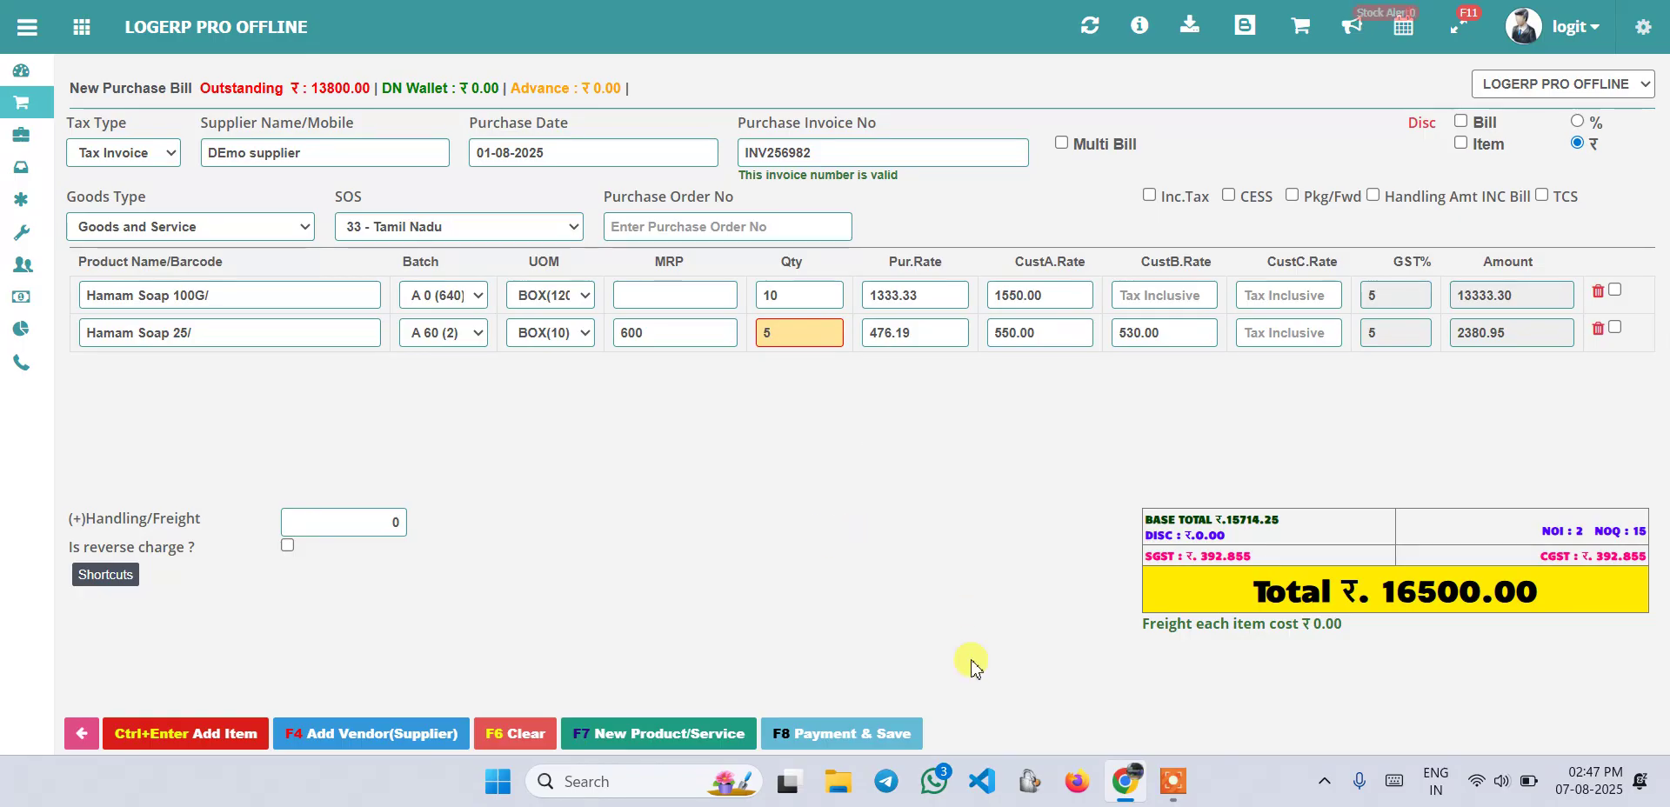
Save the purchase bill with the Credit paymode and 5 Days due, and review the resulting tax invoice
left_click(851, 738)
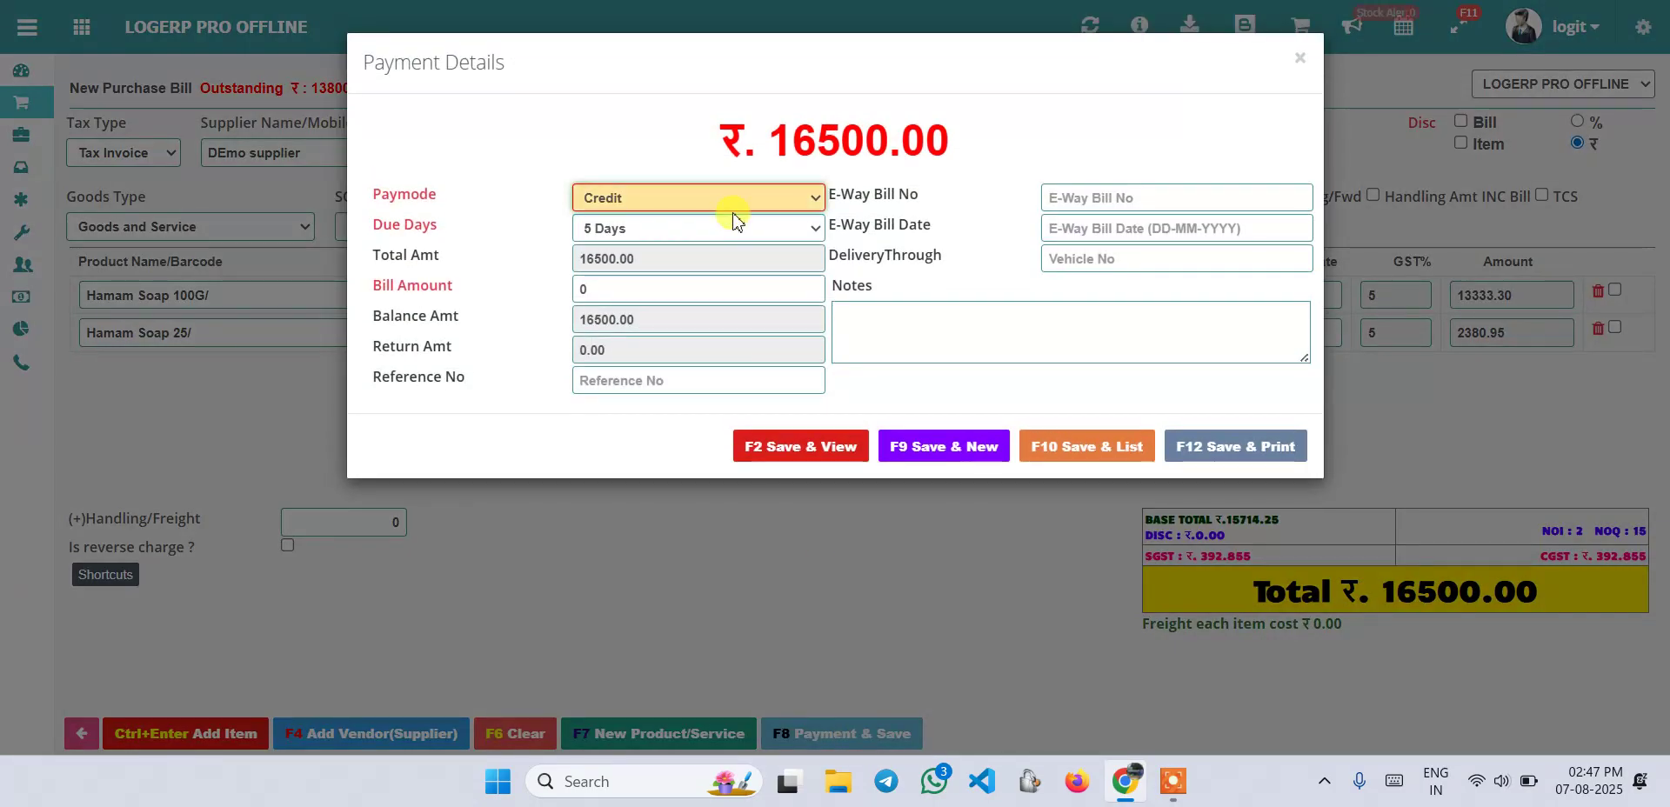
left_click(733, 205)
left_click(734, 207)
left_click(808, 451)
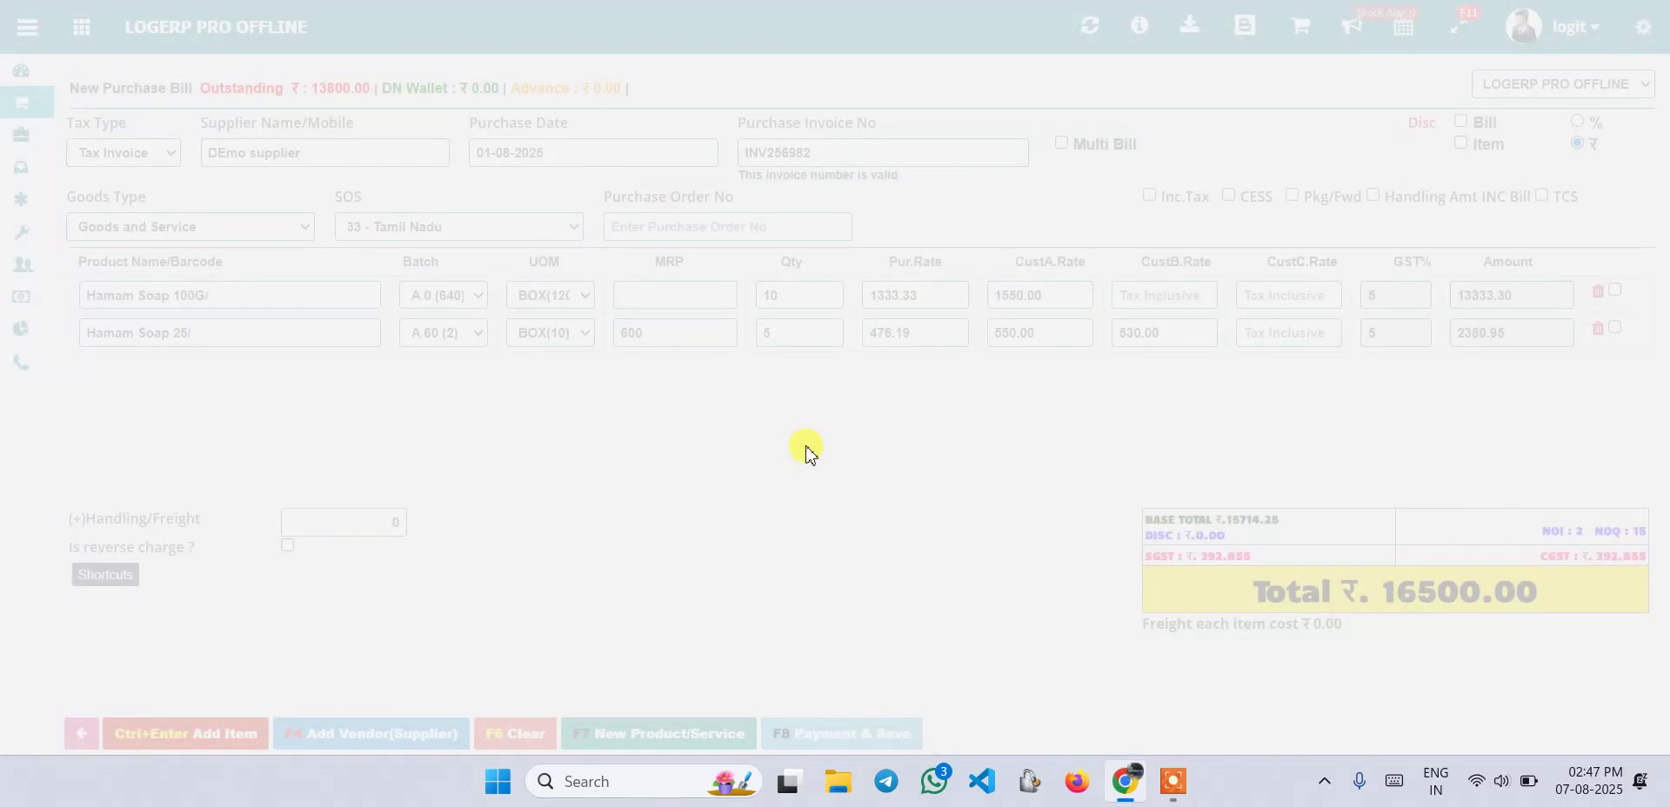
scroll(939, 533, "down", 2)
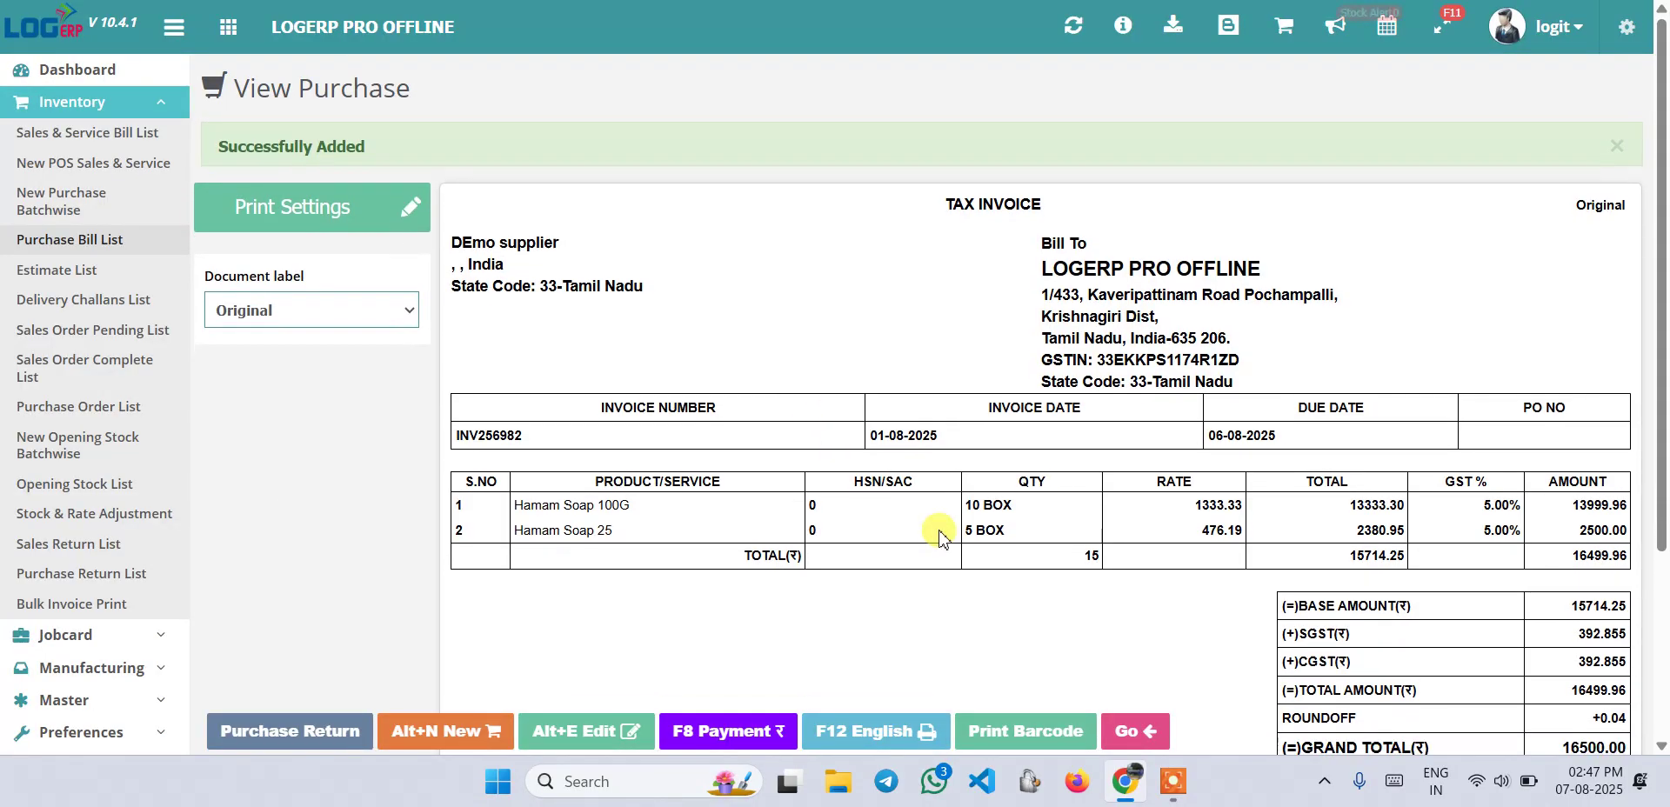
scroll(939, 532, "down", 2)
scroll(940, 532, "up", 1)
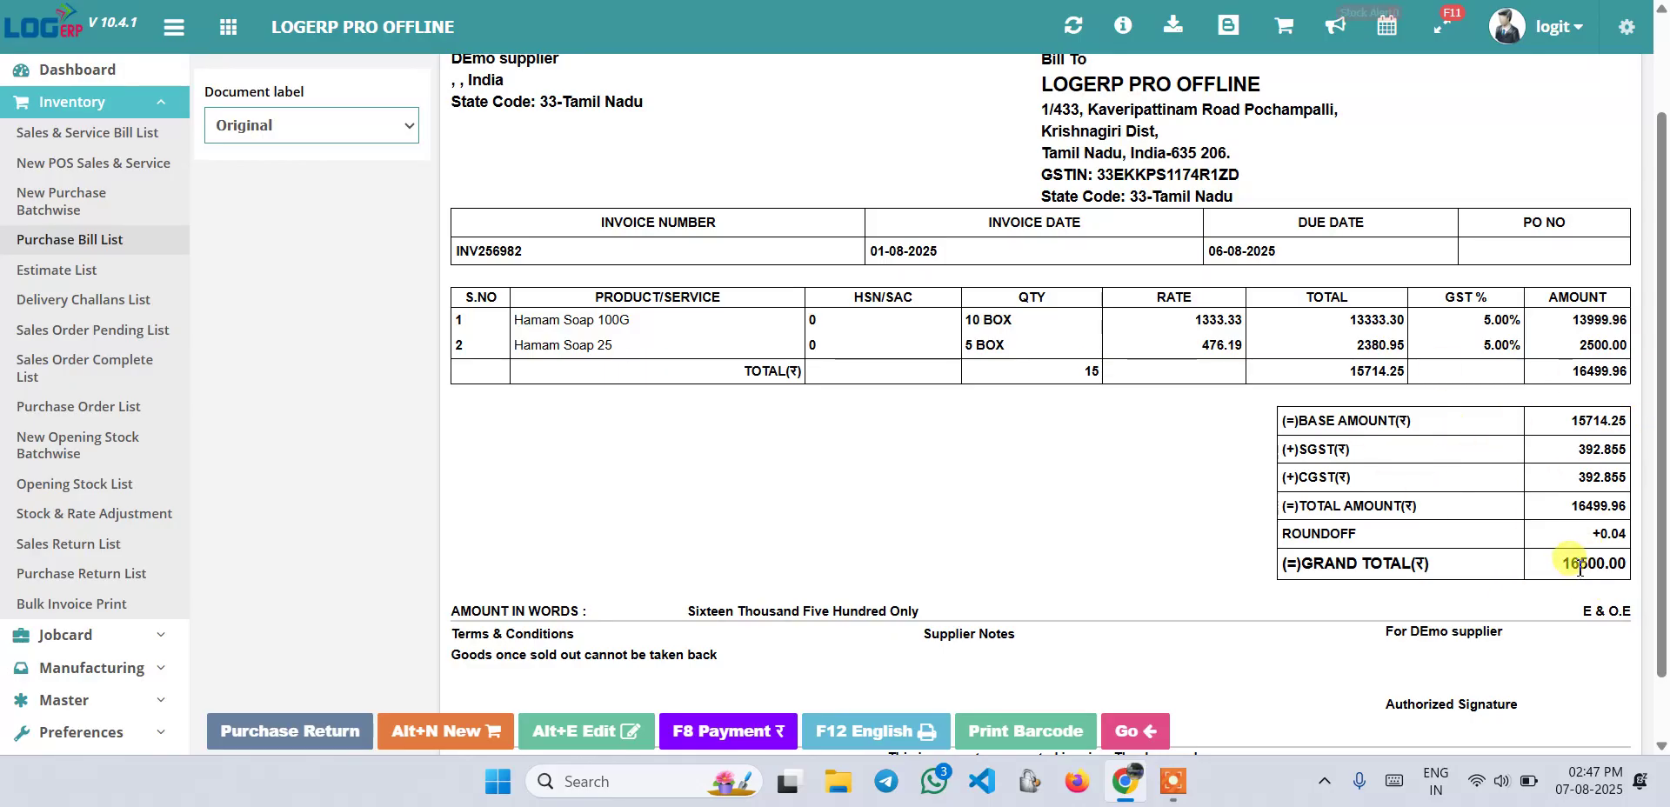
scroll(1579, 567, "down", 1)
scroll(1579, 567, "up", 3)
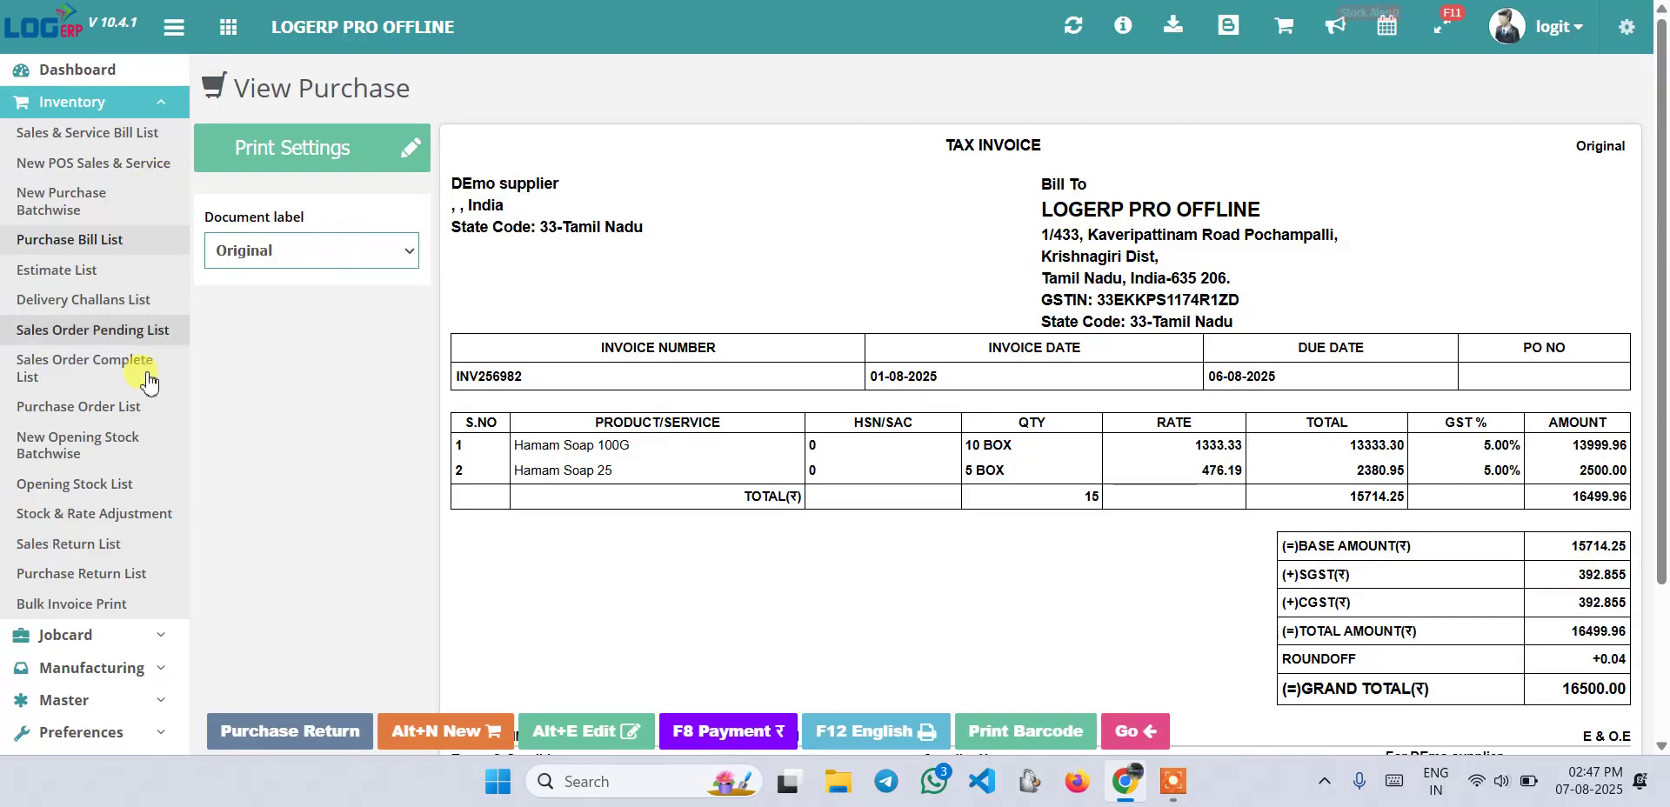
Check the box and unit stock of the Hamam soaps in the products list, filtering it by "hama"
left_click(120, 110)
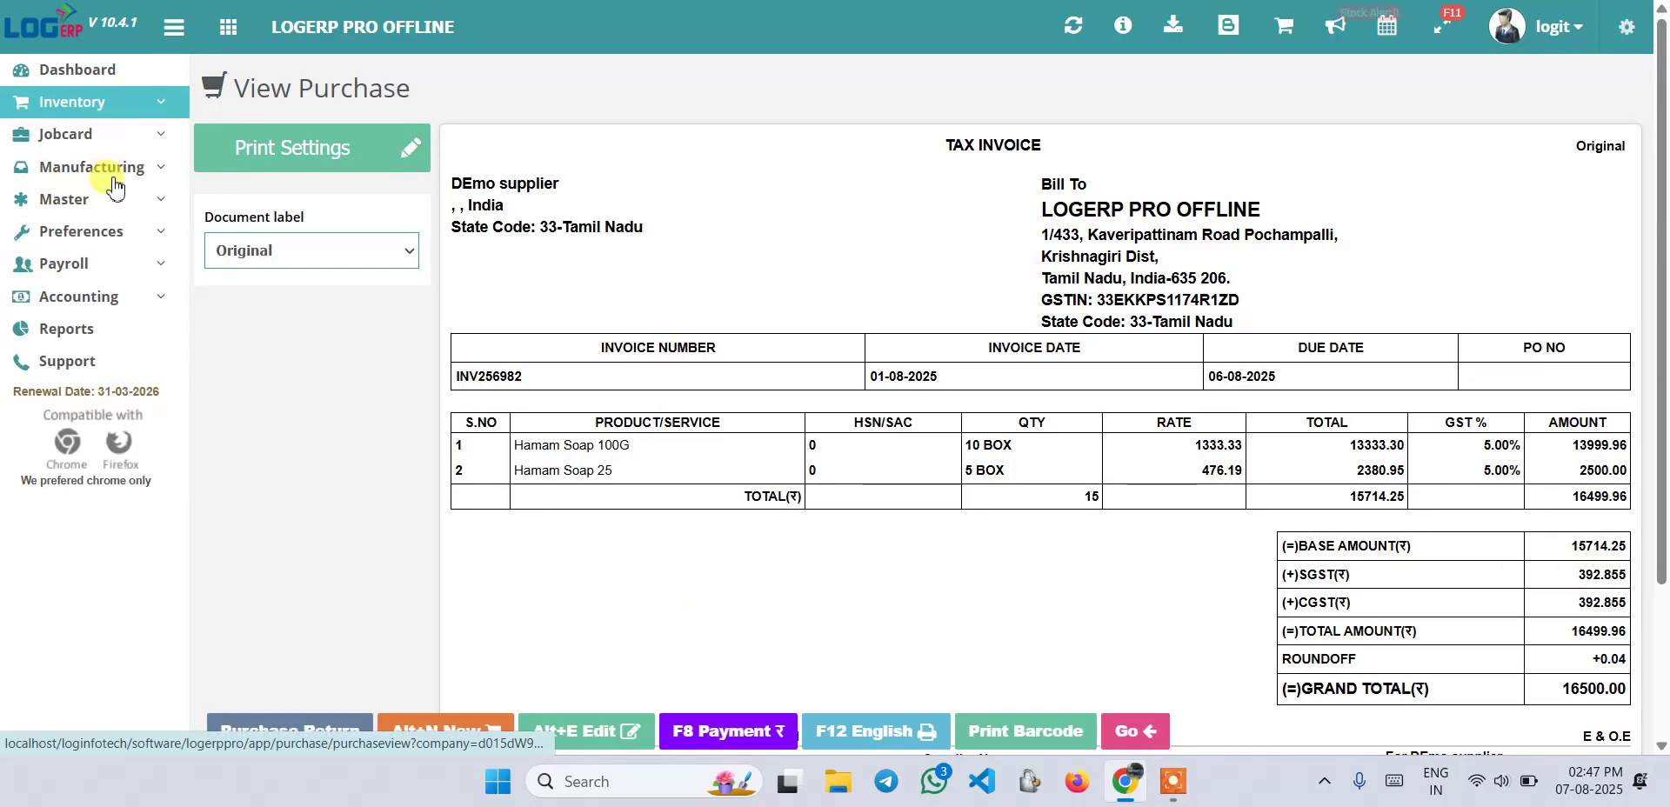
left_click(109, 207)
left_click(97, 230)
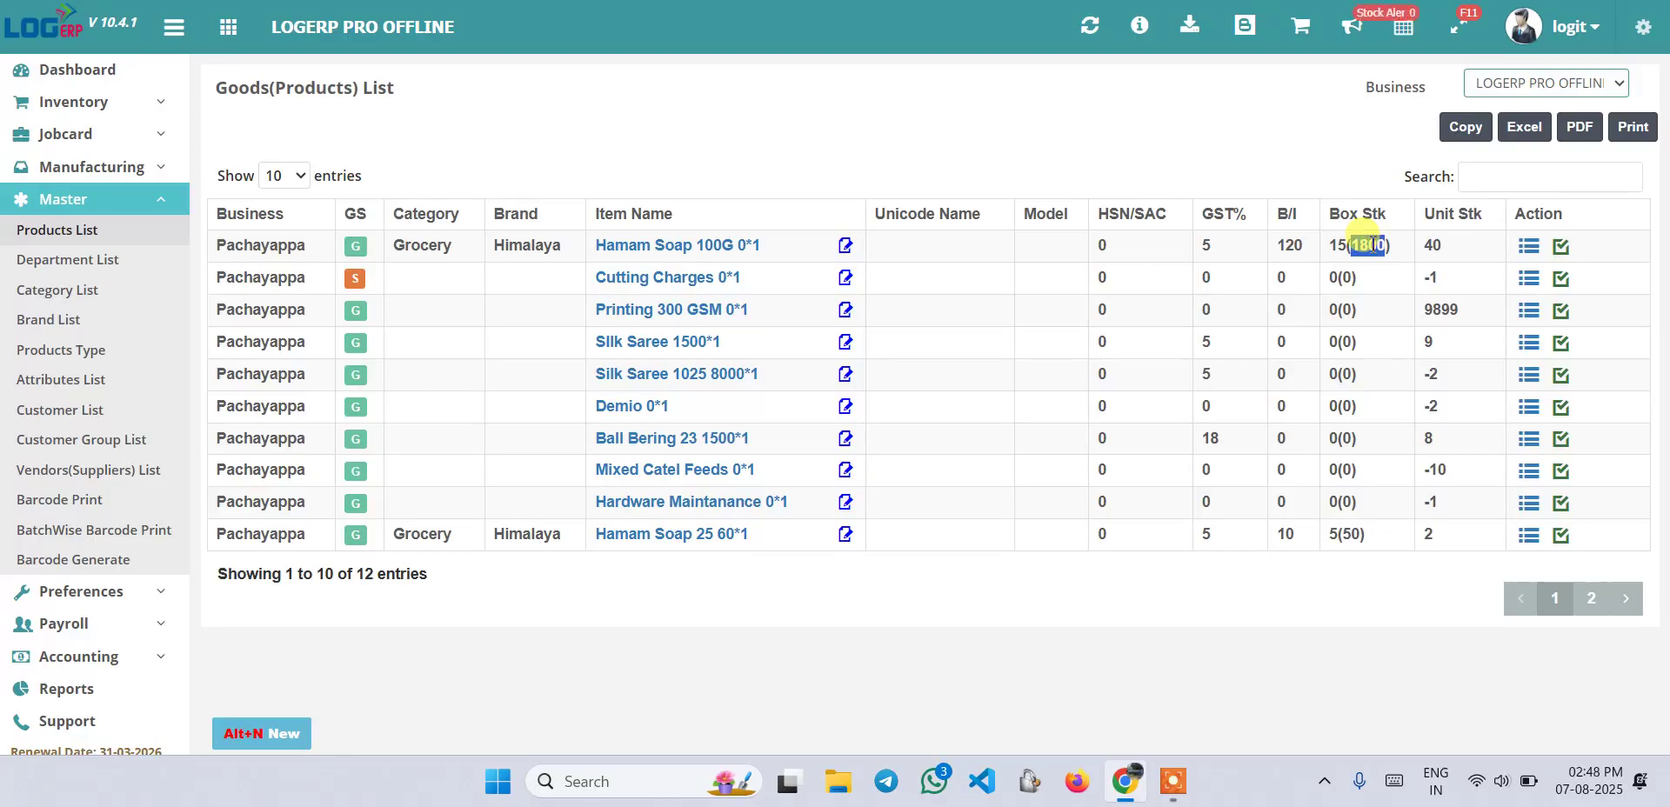
left_click_drag(1365, 237, 1392, 246)
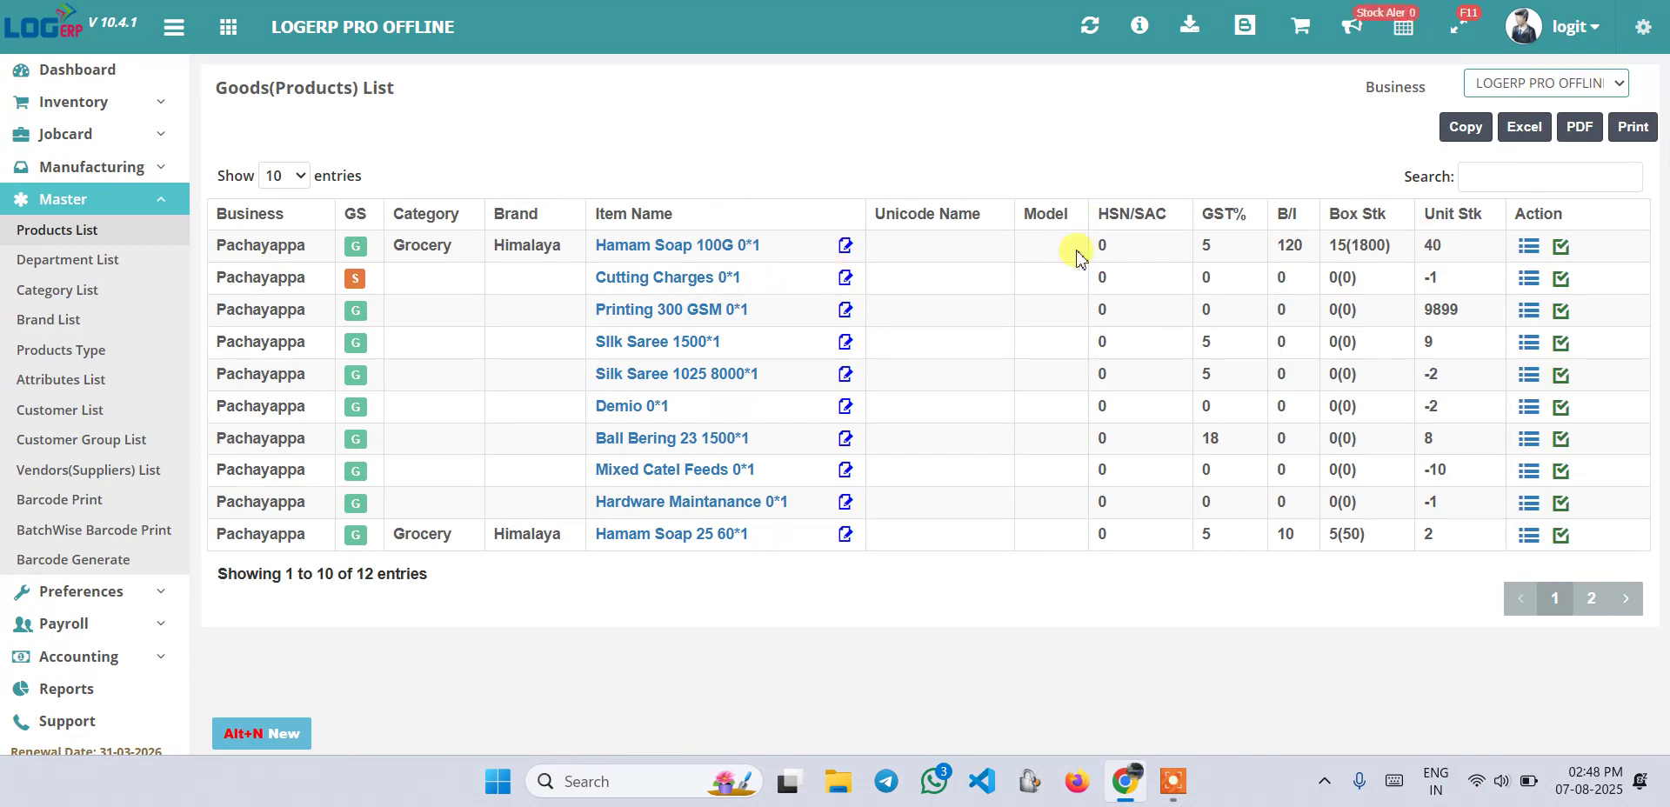
left_click(1501, 179)
type("hama")
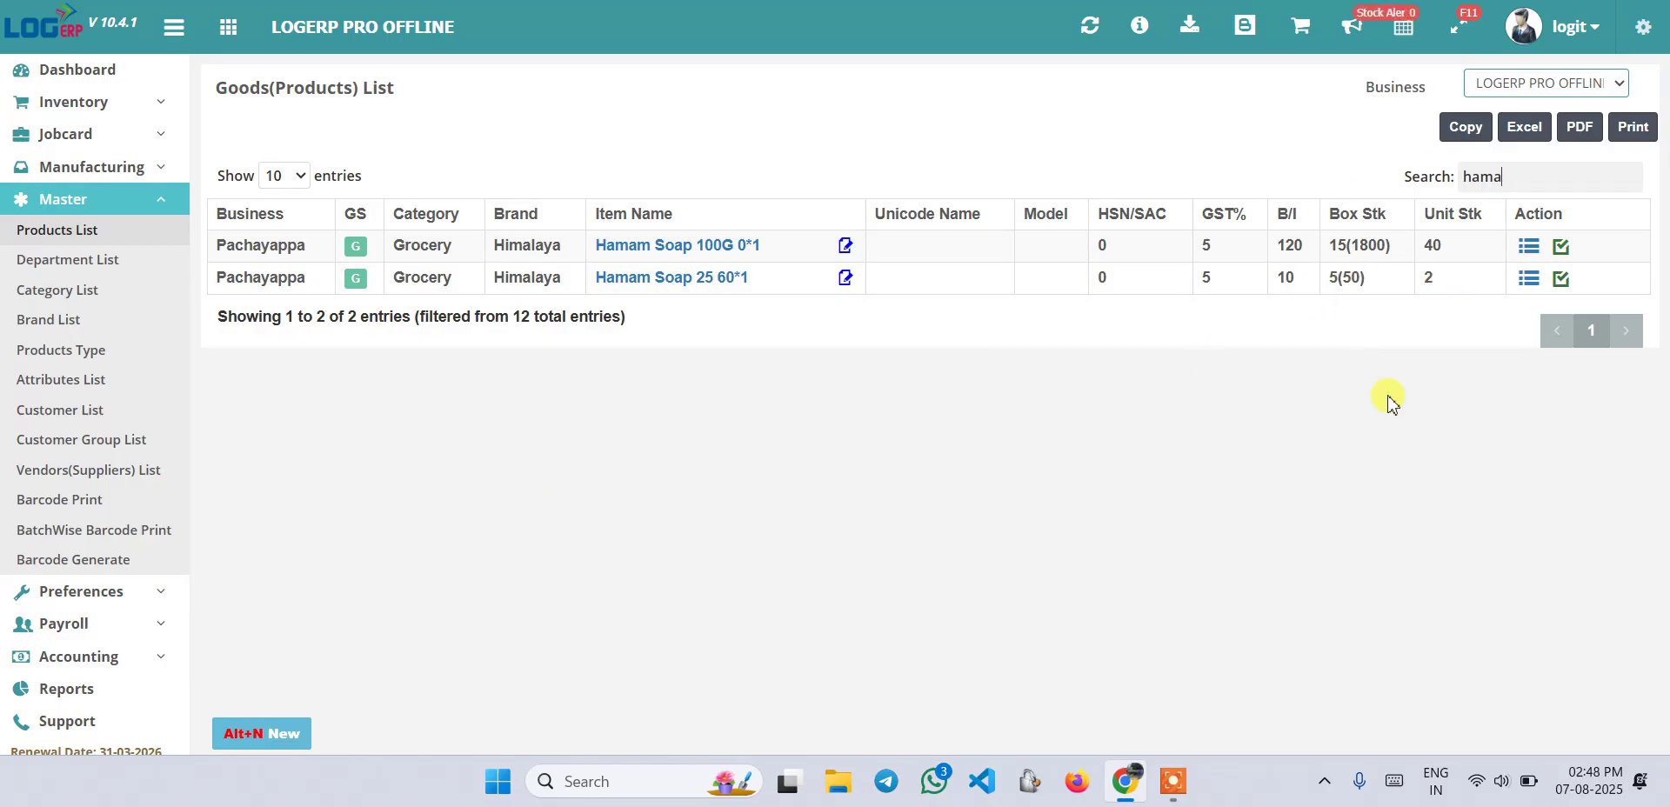
Start a new B2C sales bill, choose the customer and set the invoice date to 07-08-2025
left_click(228, 39)
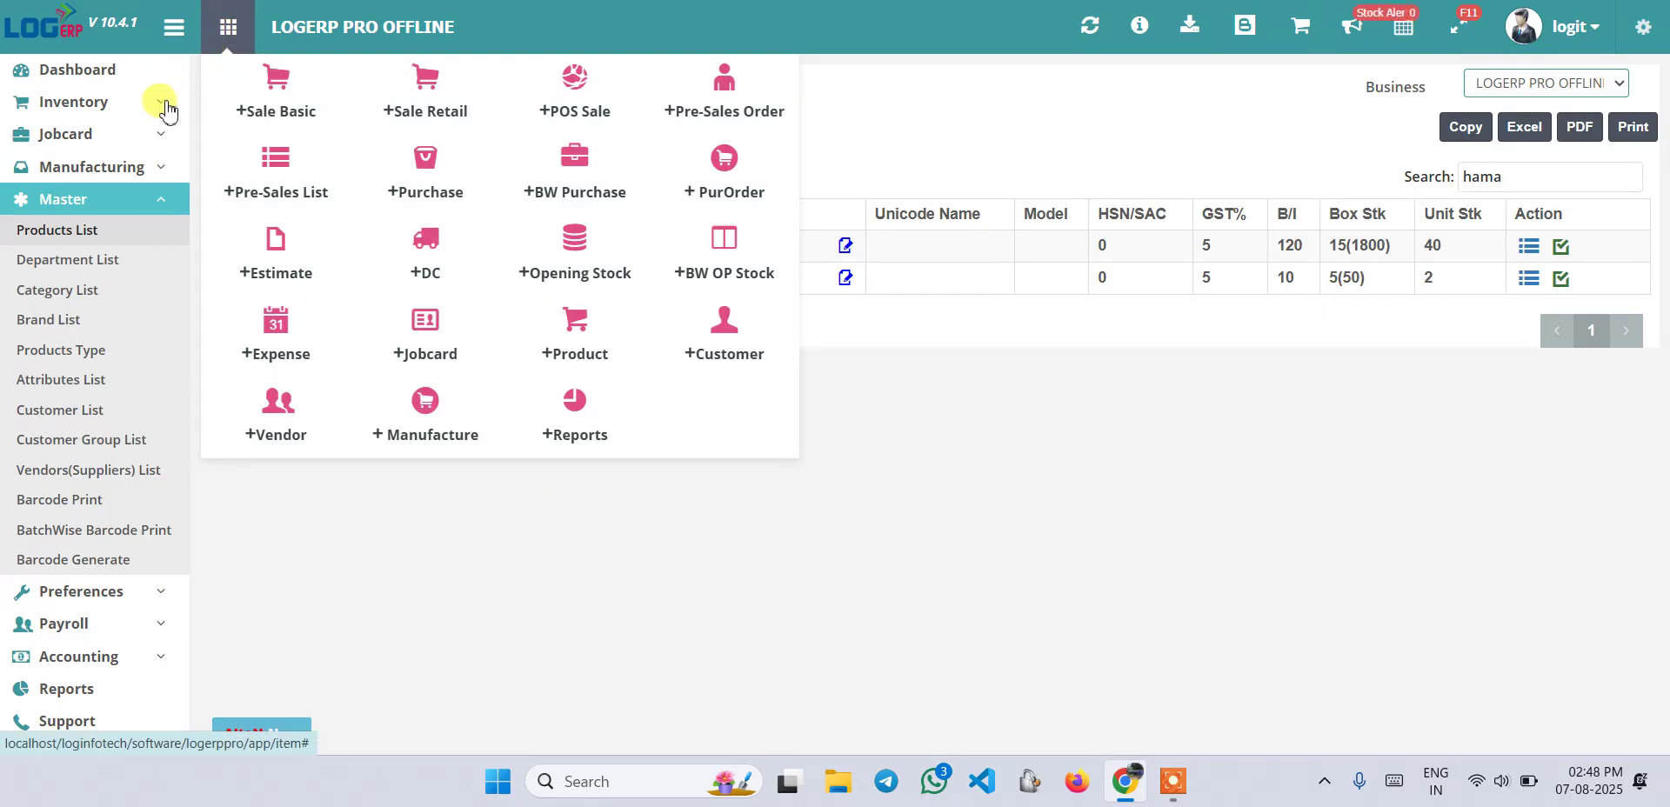
left_click(142, 112)
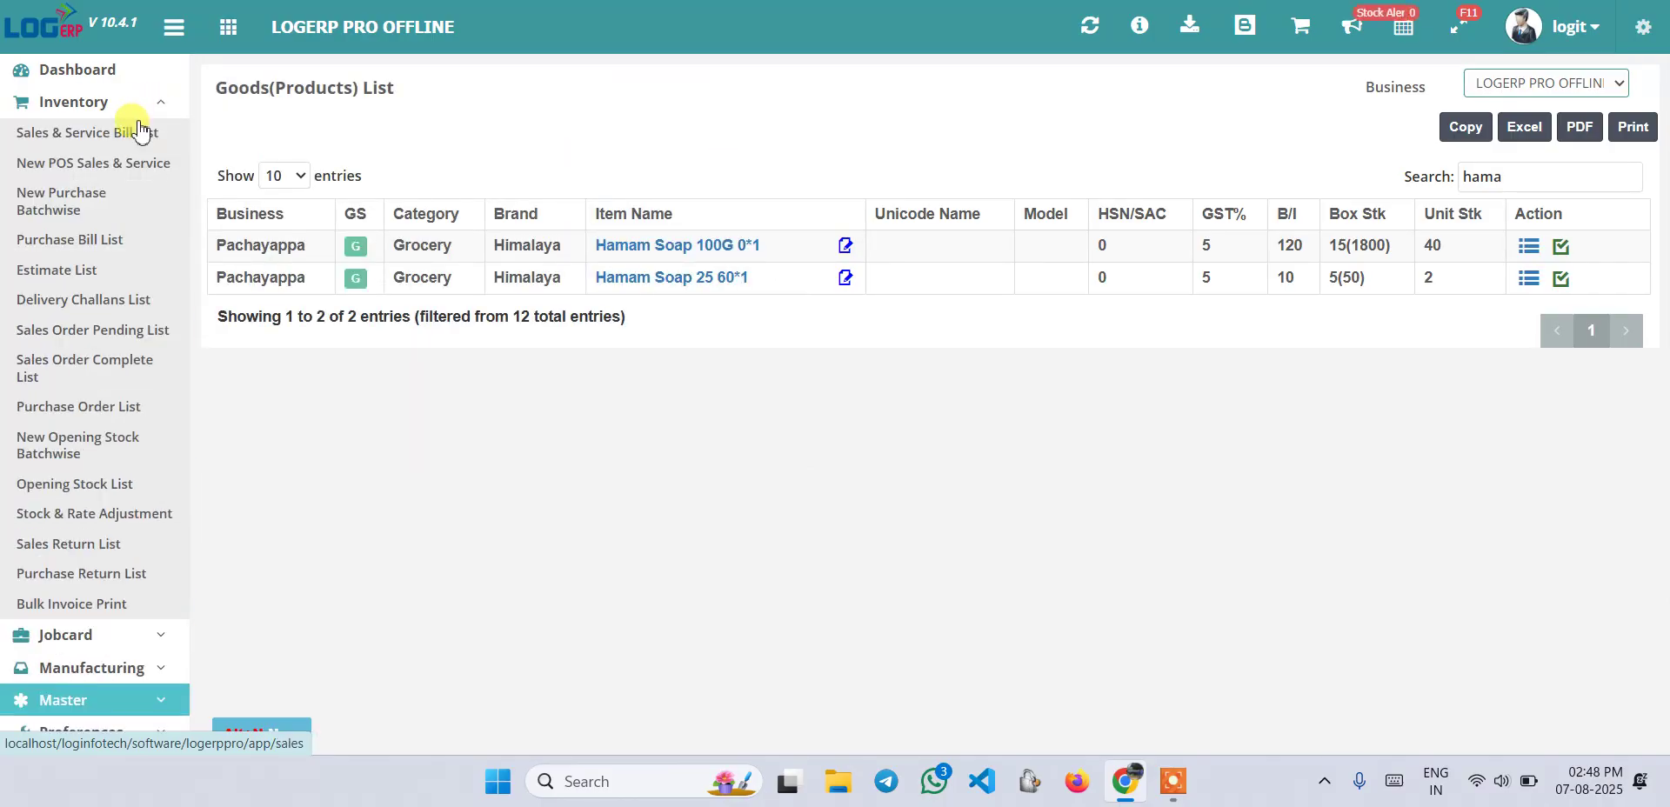
left_click(136, 135)
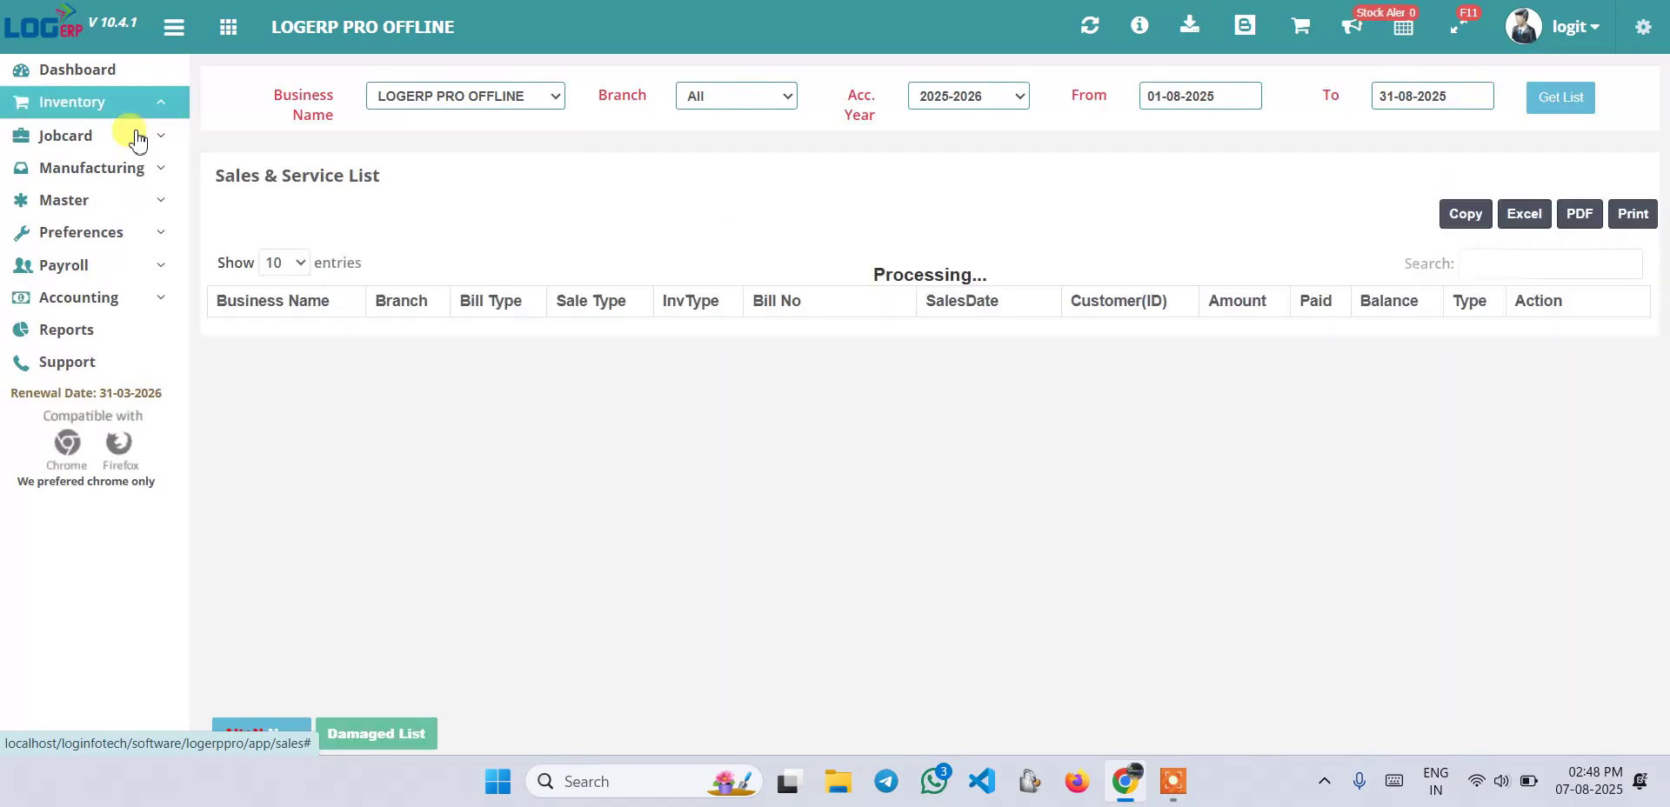
left_click(265, 735)
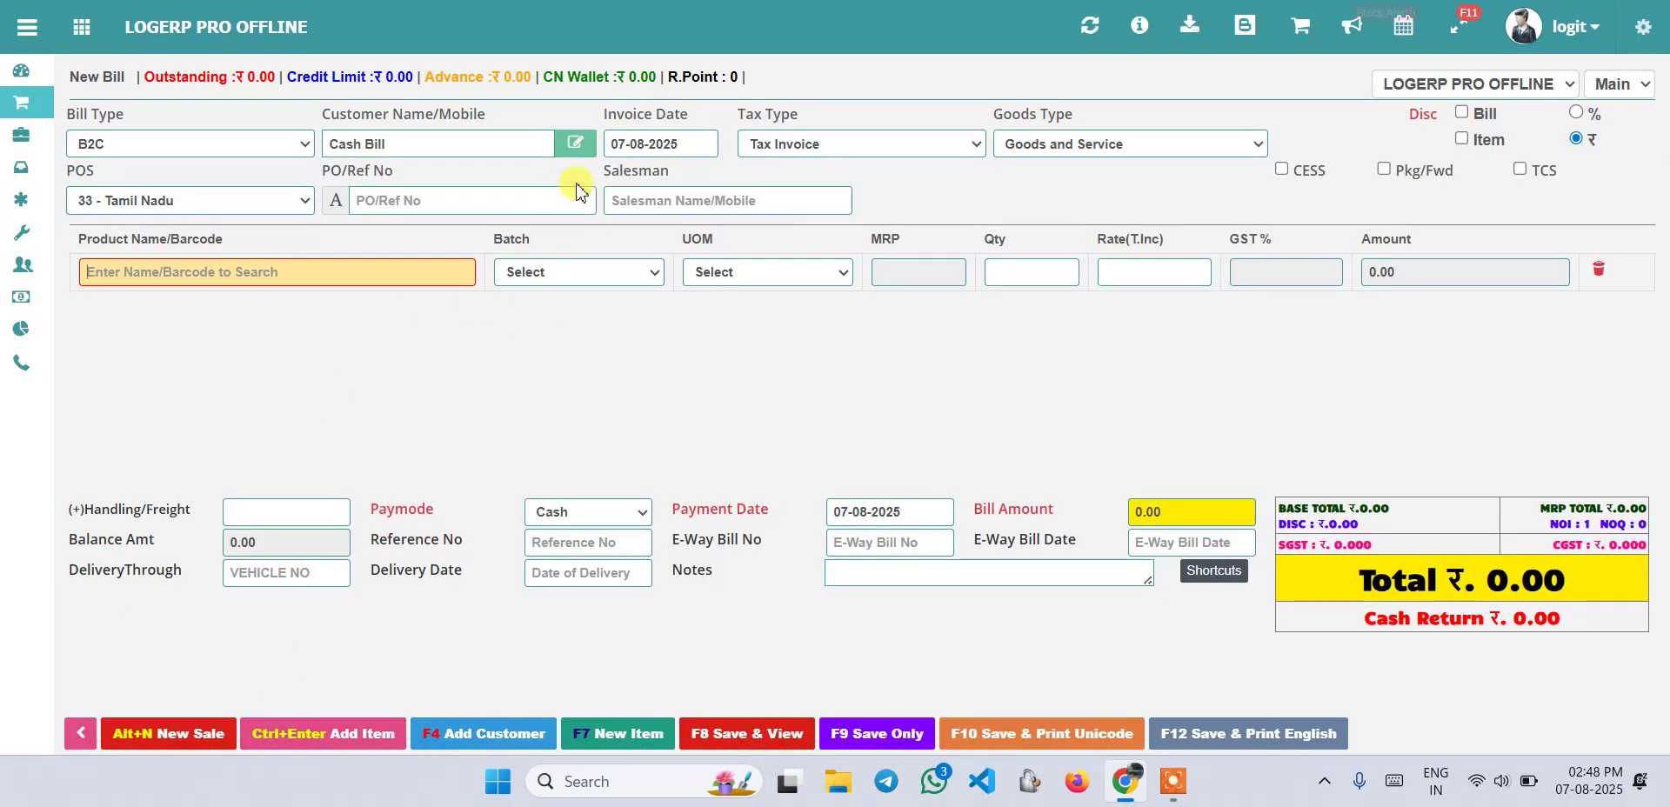
left_click(504, 152)
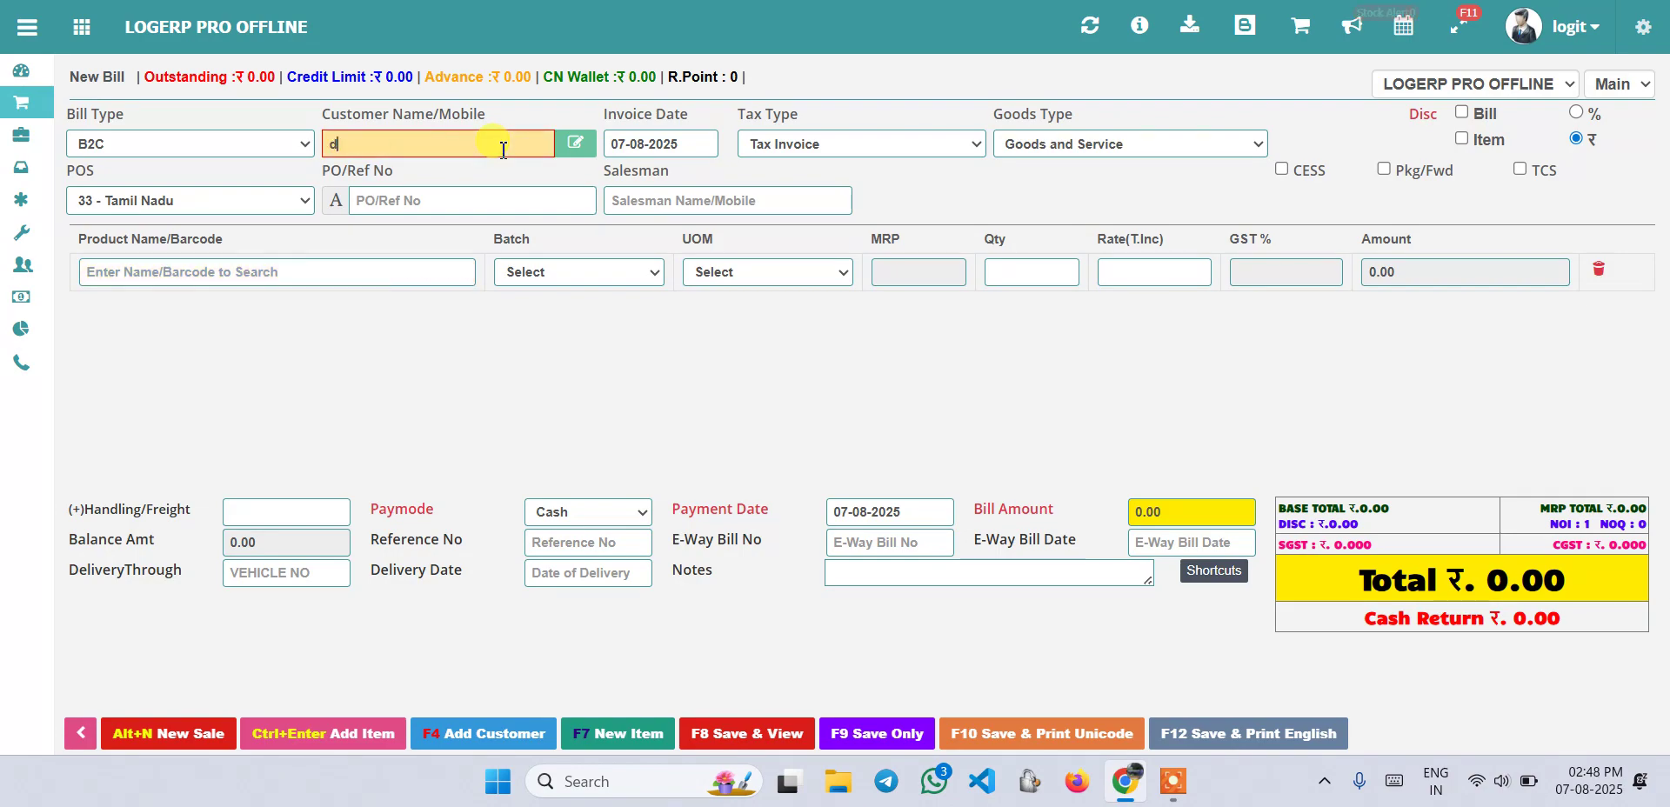
key("Return")
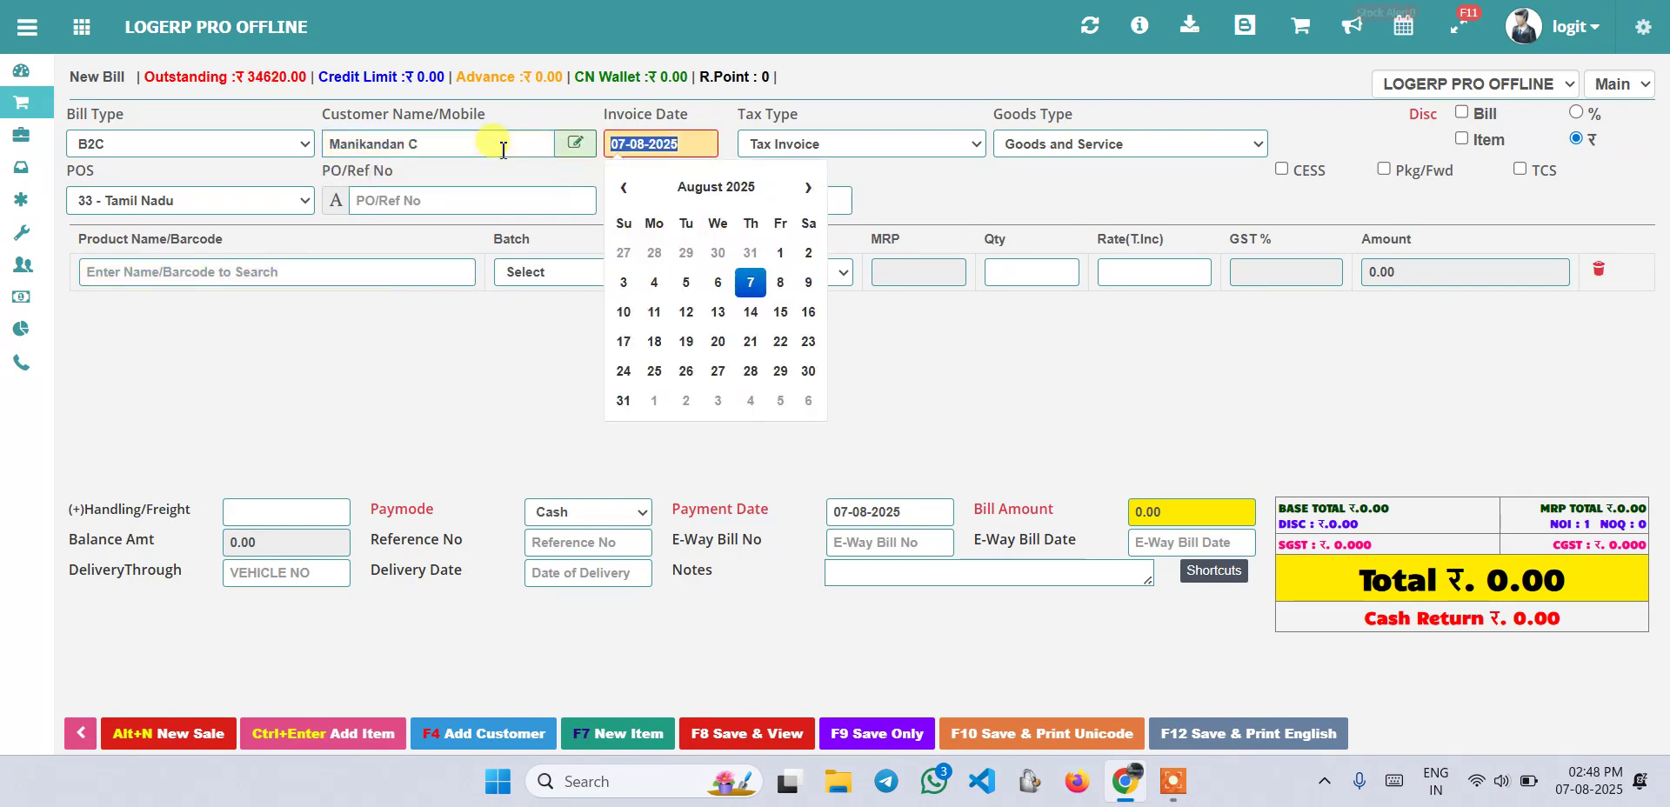
left_click(751, 283)
Add Hamam Soap 100G to the sales bill with BOX(120) as the unit of measure and a quantity of 1
left_click(369, 273)
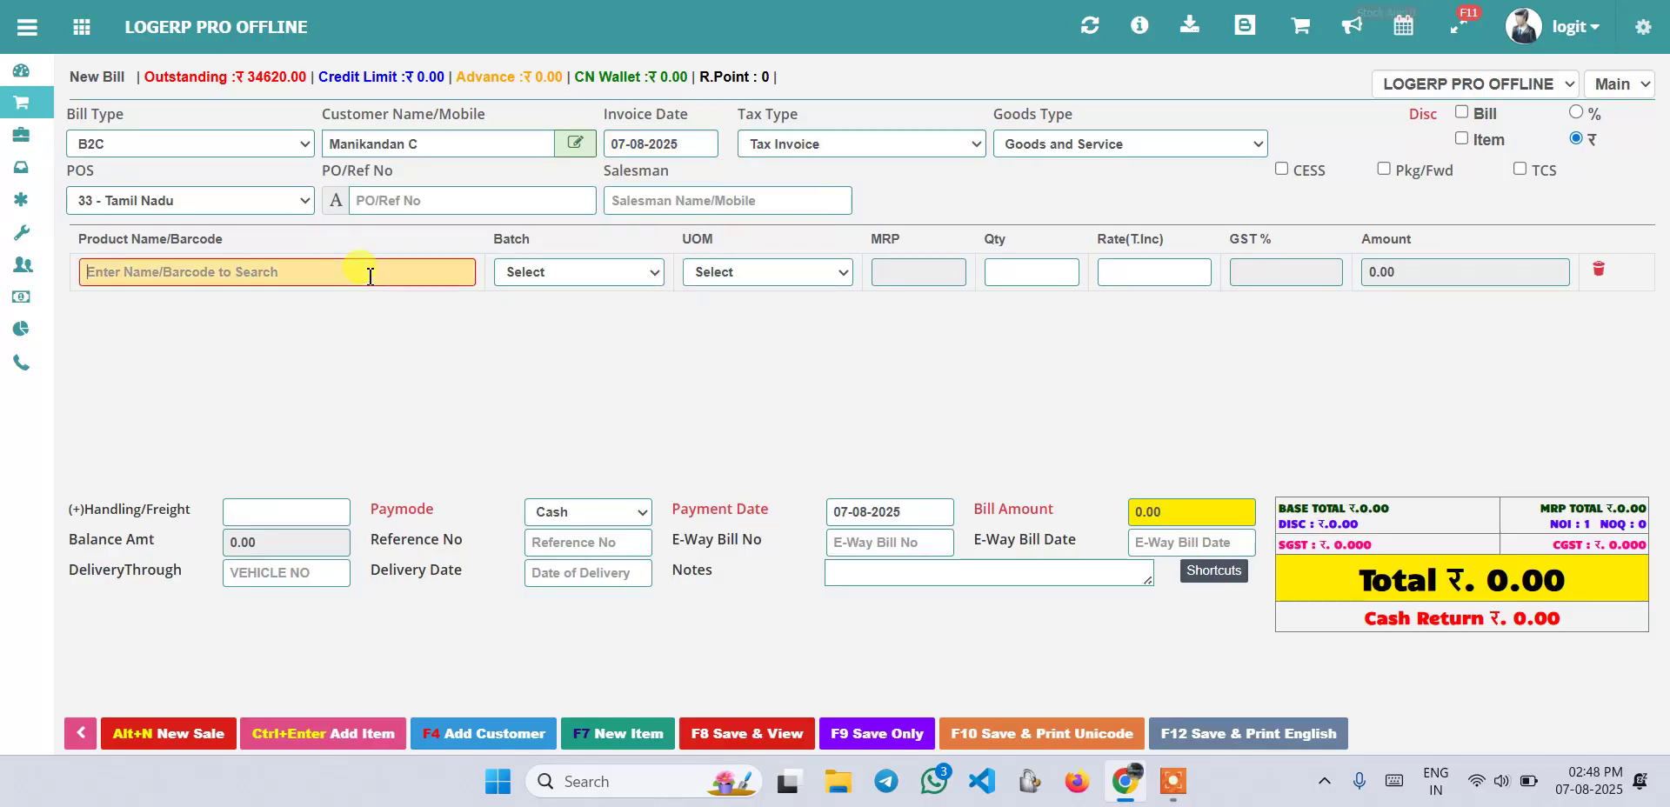
type("ha")
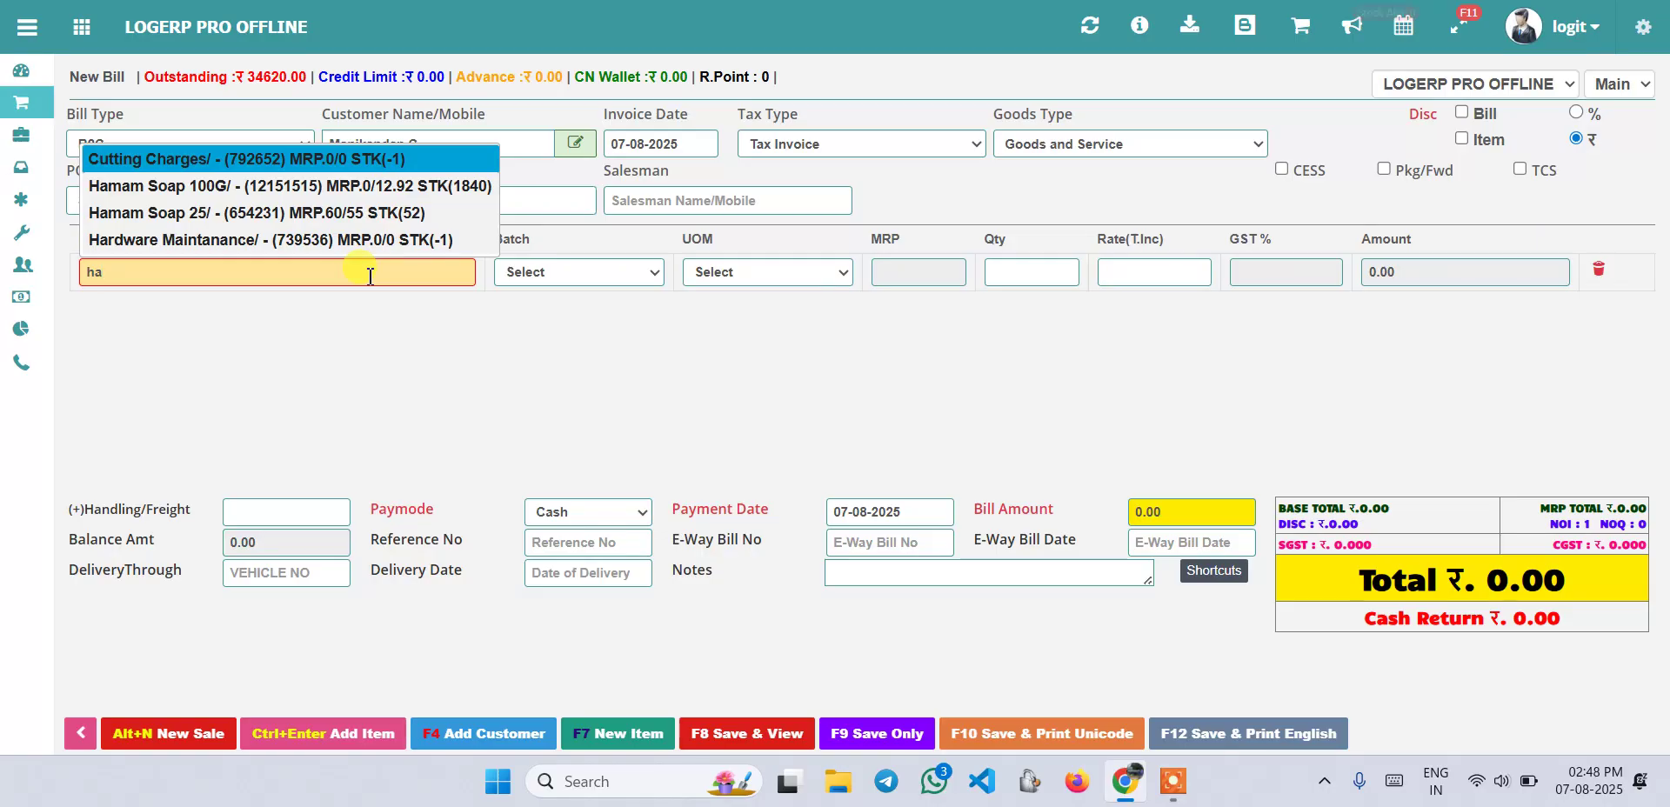
key("Down")
key("Return")
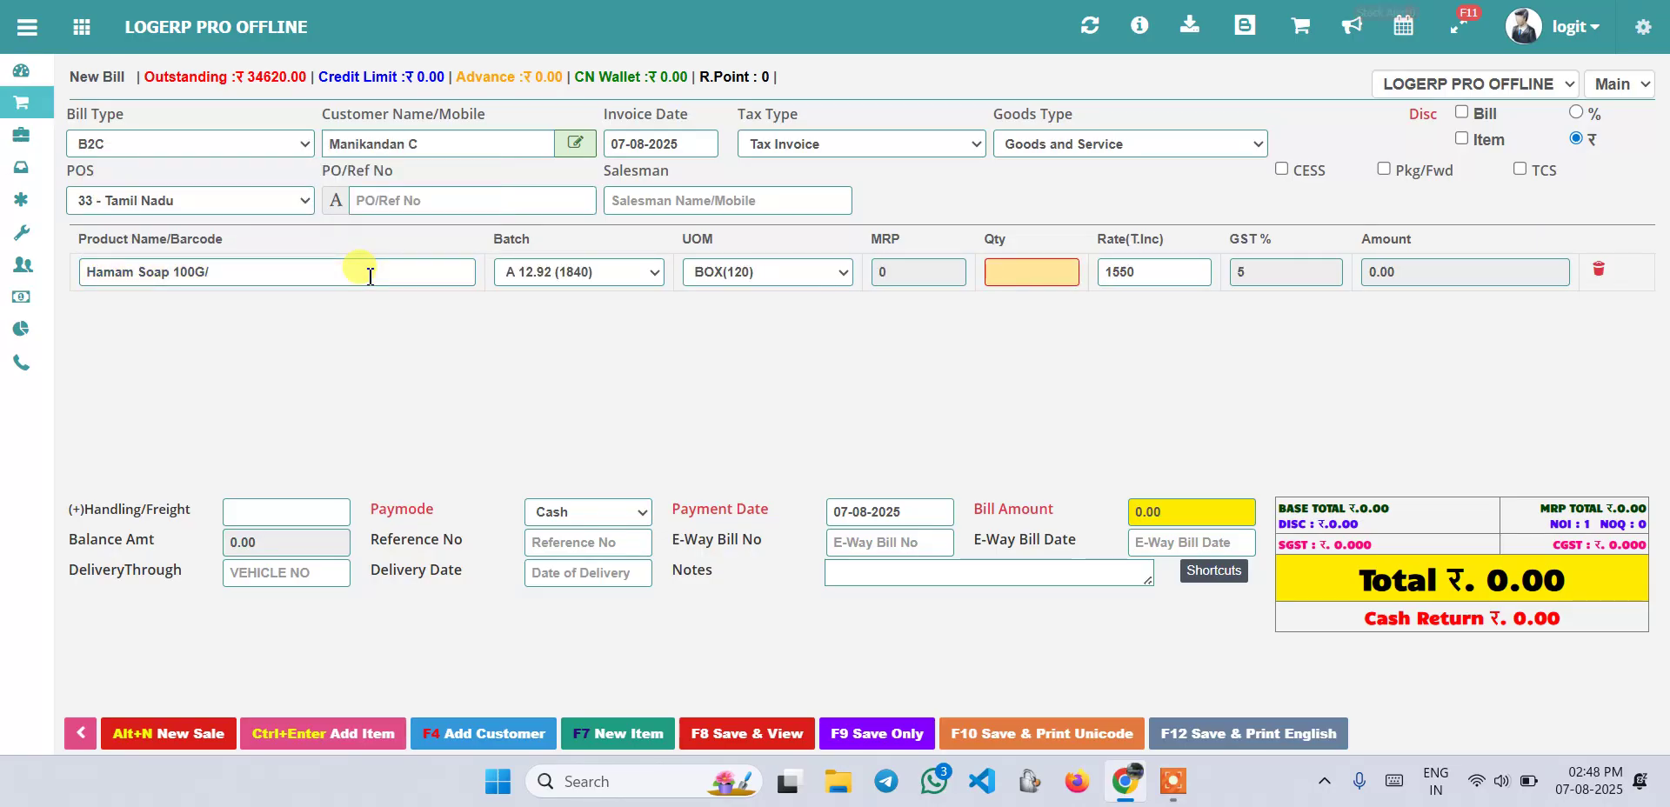
left_click(736, 271)
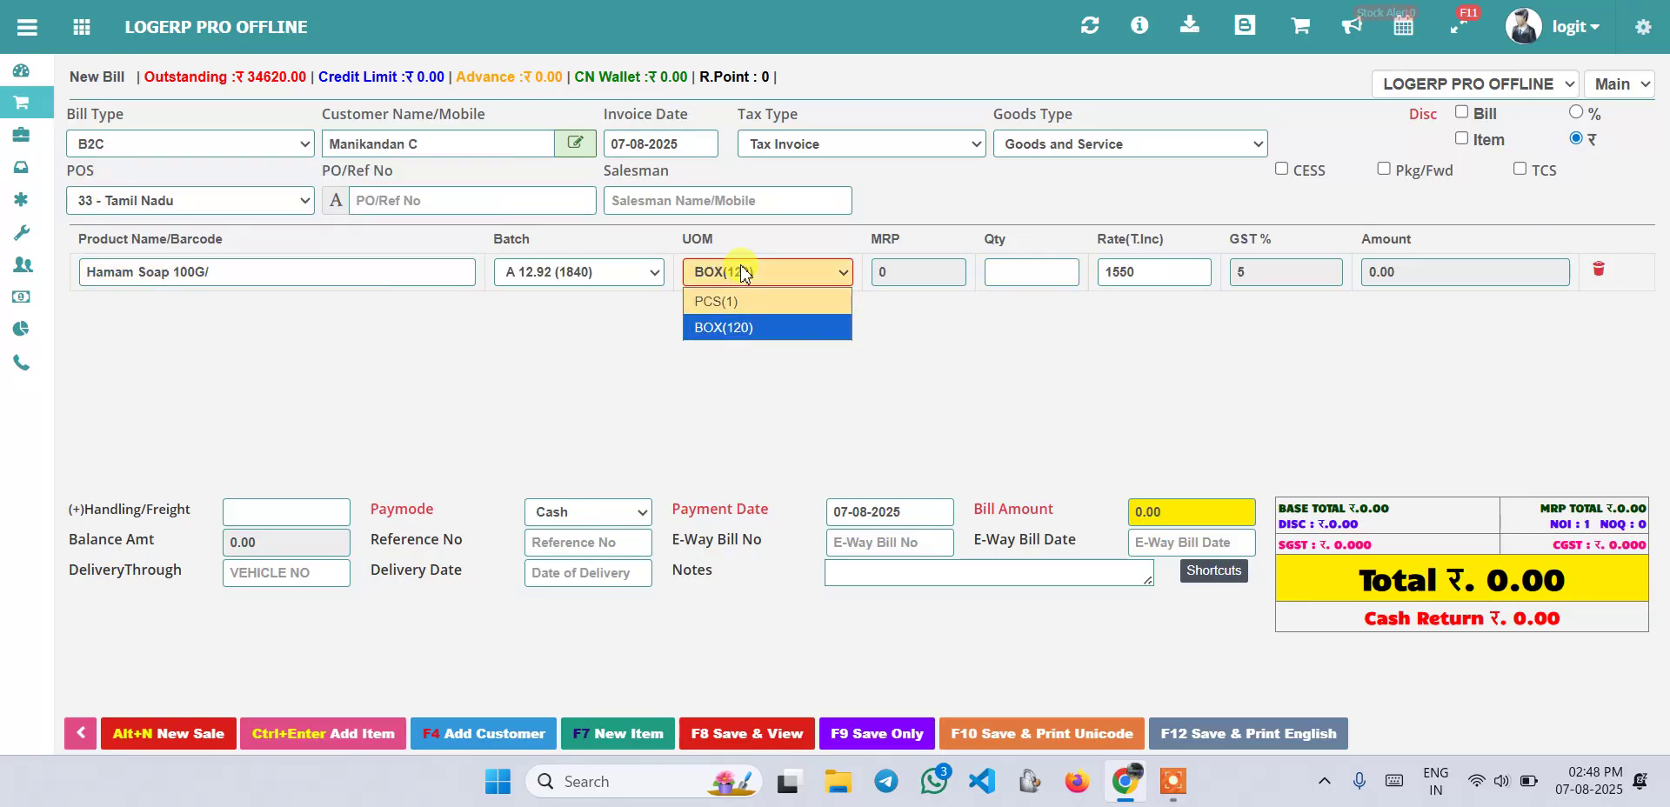
left_click(746, 330)
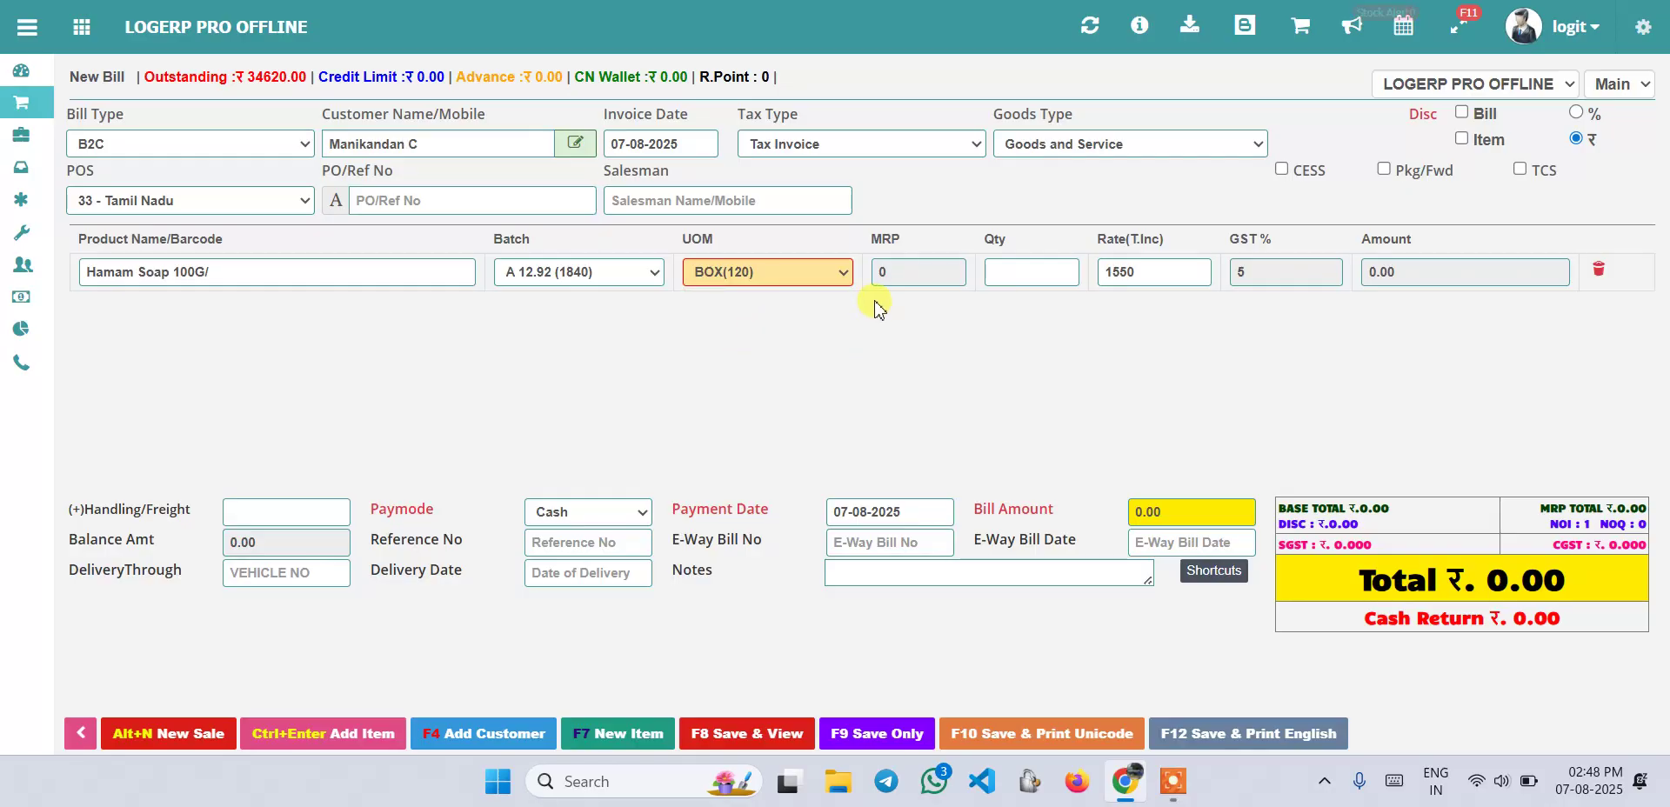
left_click(1004, 273)
type("1")
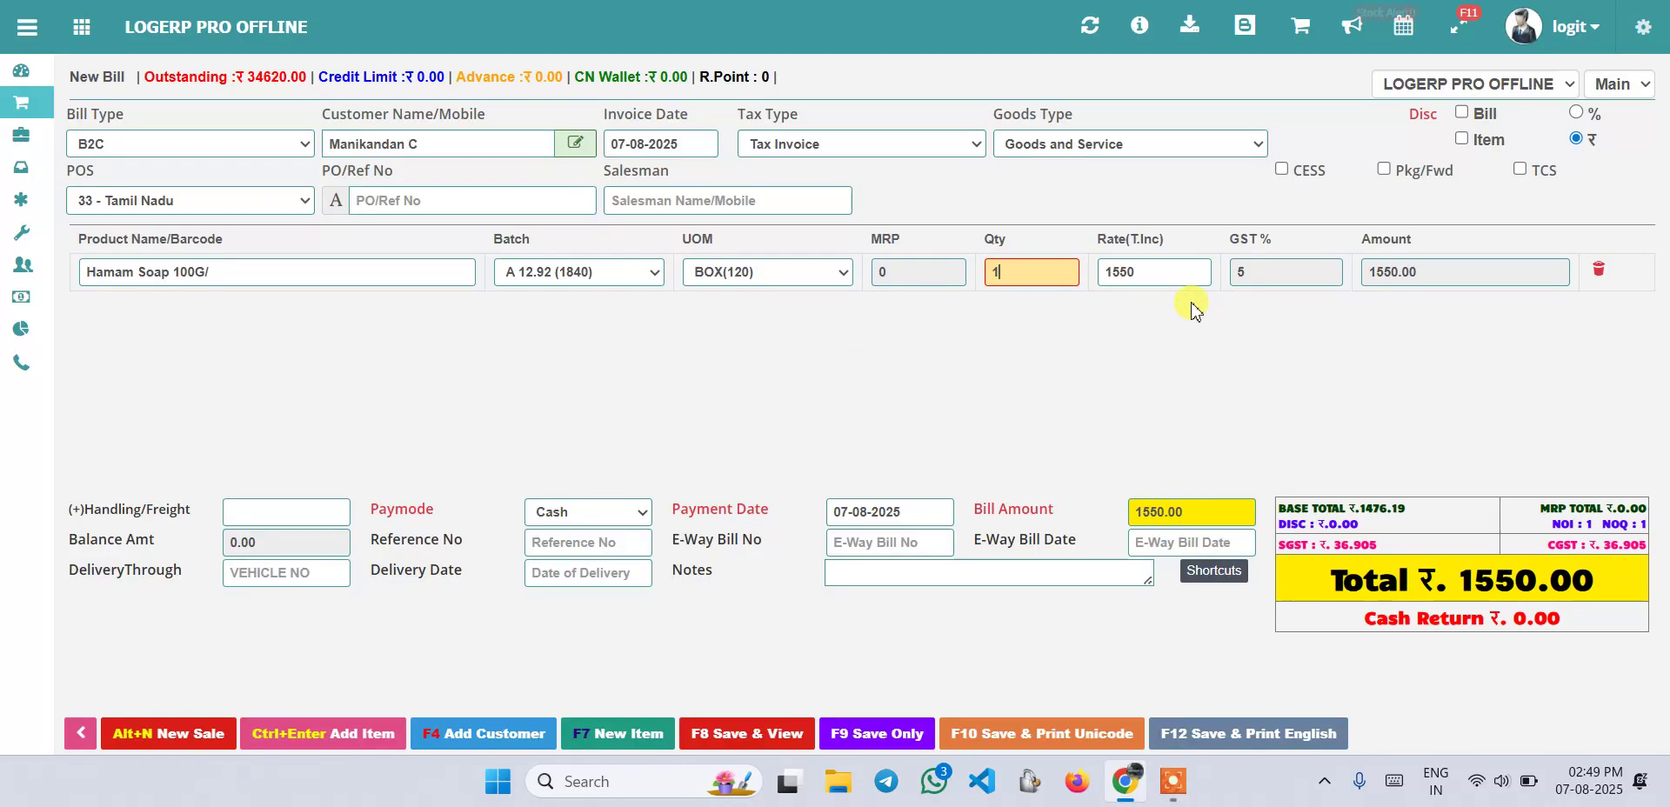
Add a second Hamam Soap 100G line to the sales bill with PCS(1) as the unit of measure and a quantity of 10
key("ctrl+Return")
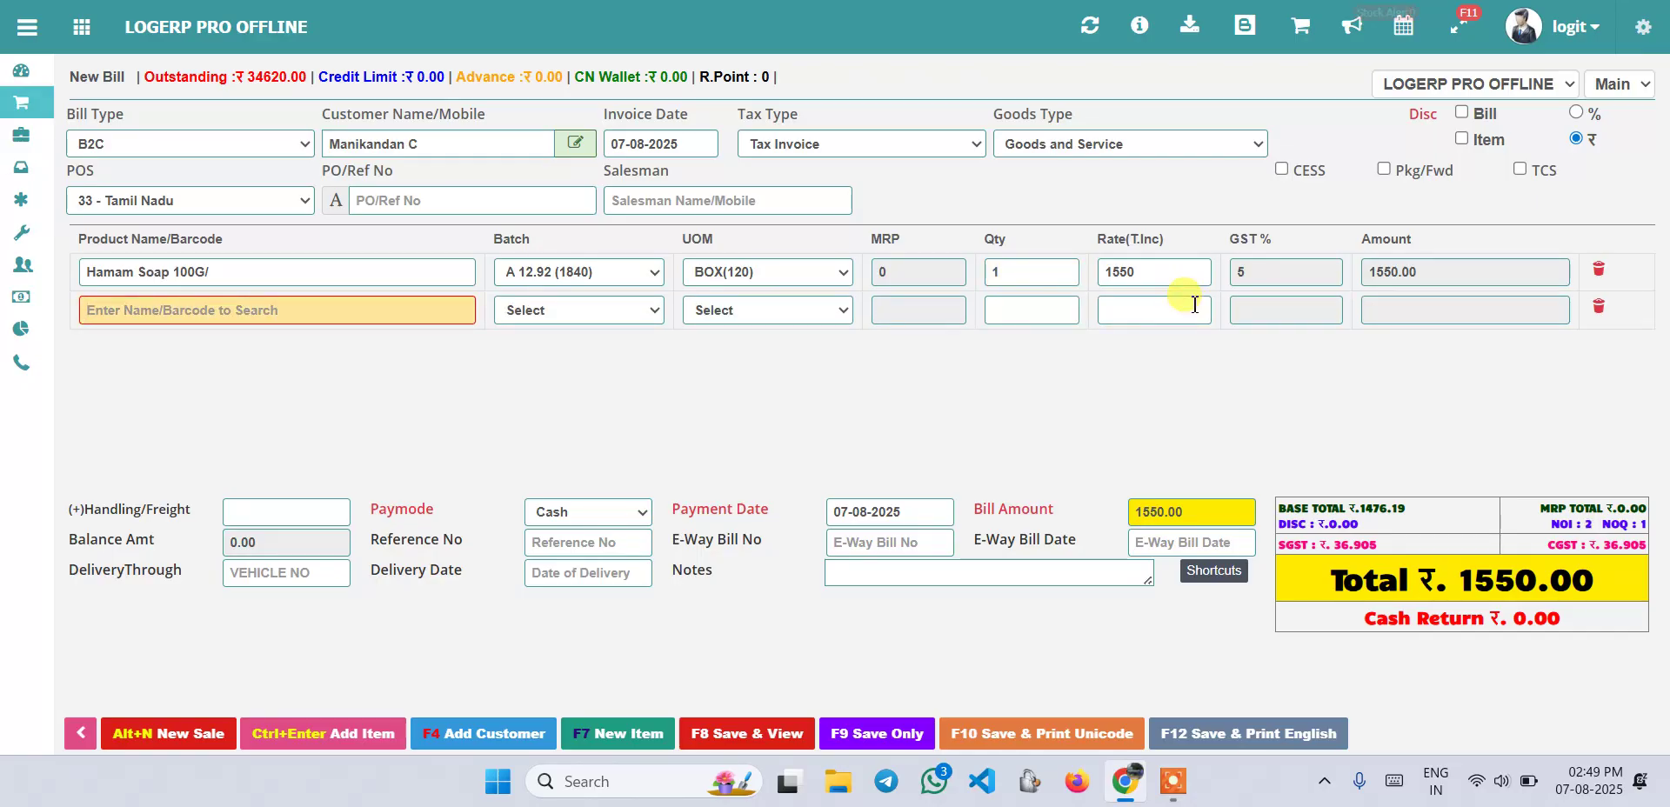
type("ha")
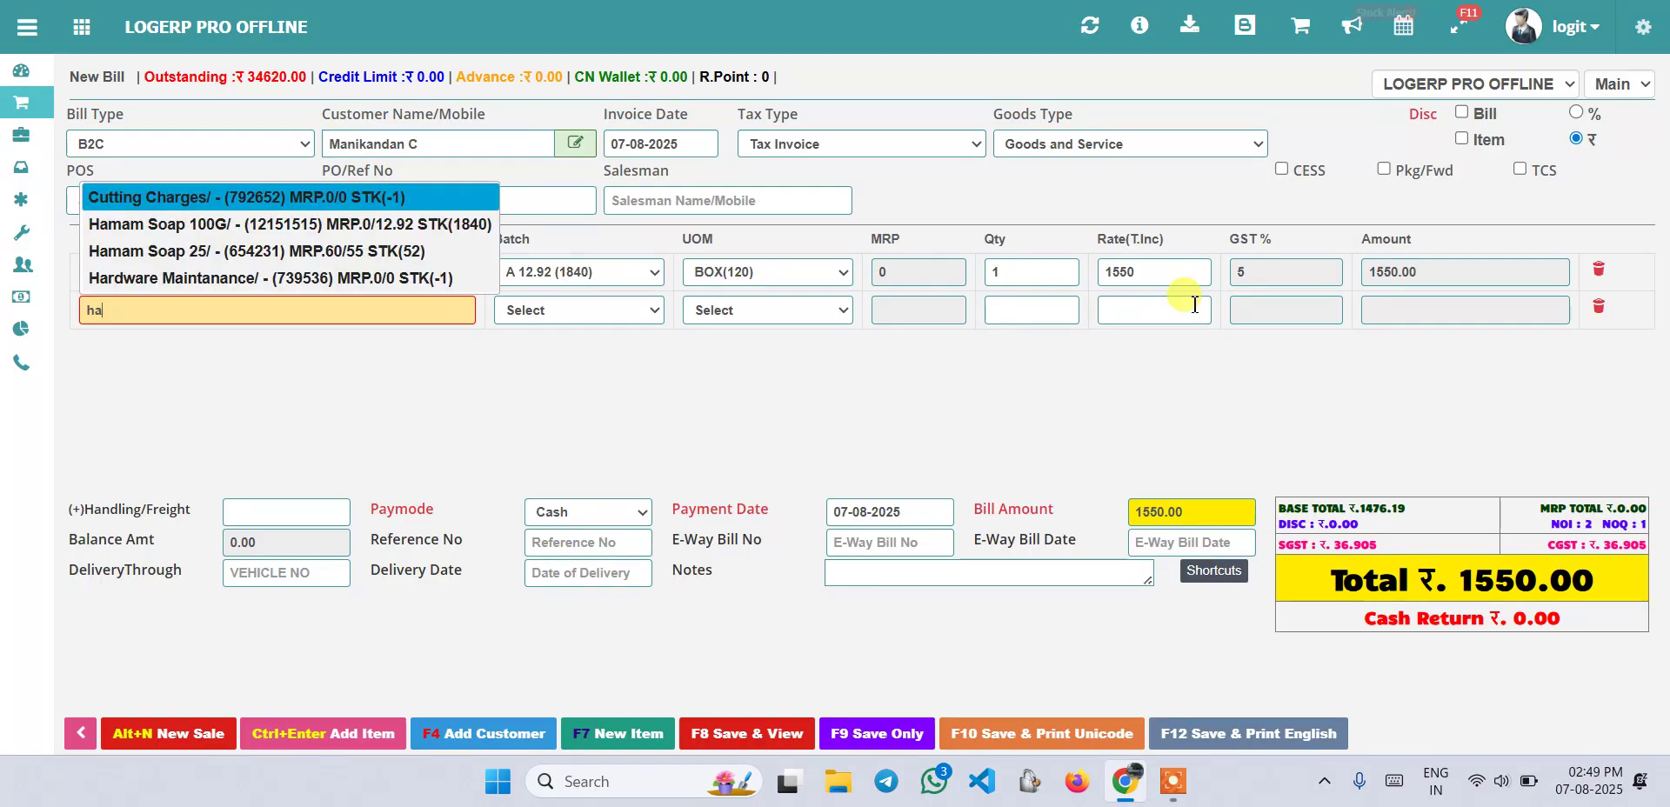
left_click(410, 235)
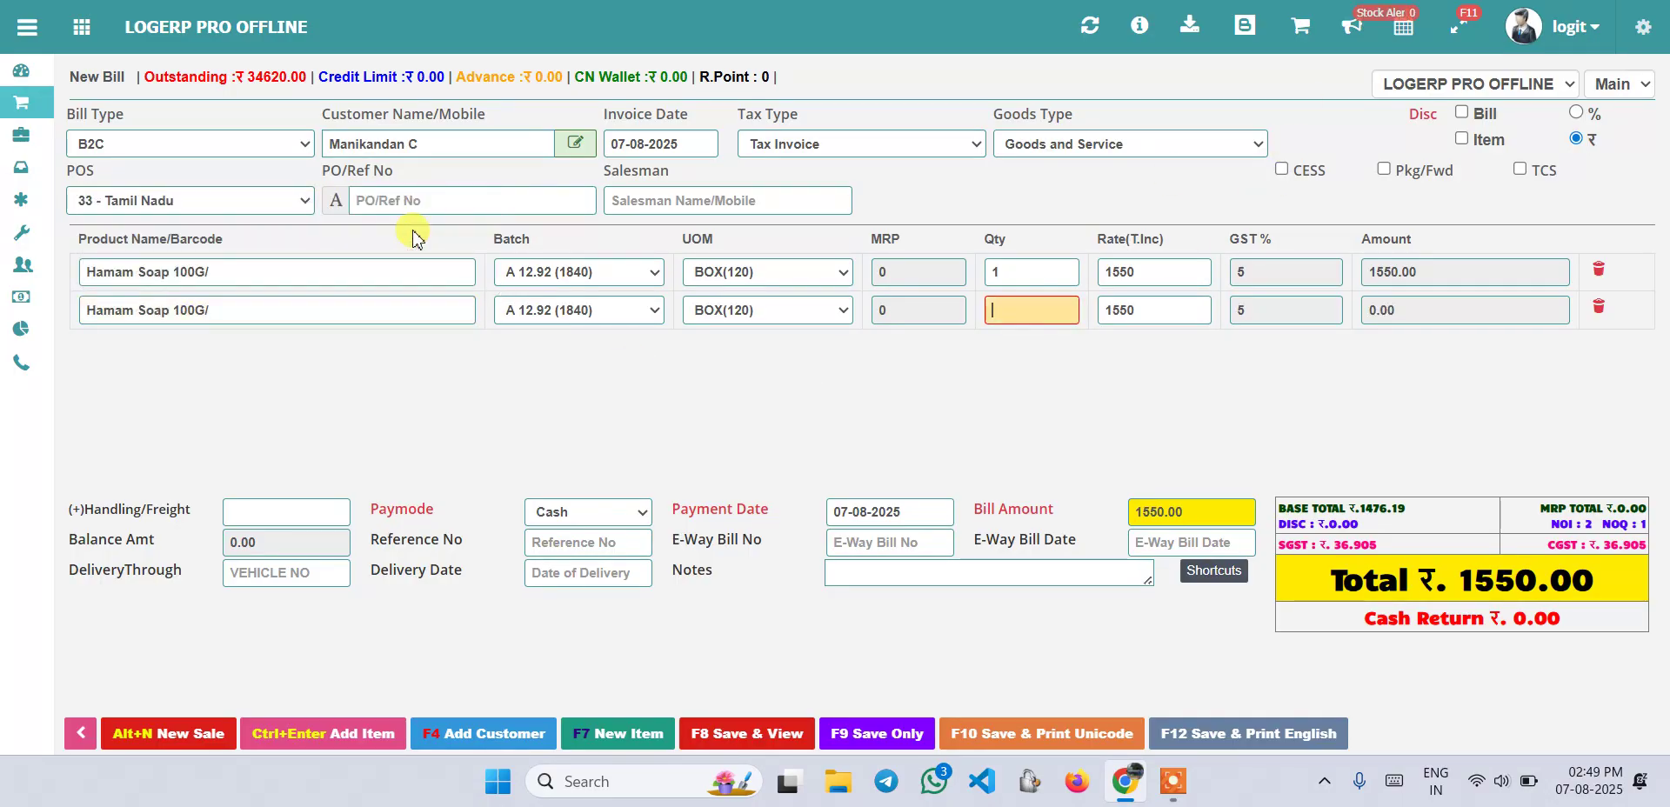
left_click(809, 311)
left_click(765, 346)
left_click(1003, 318)
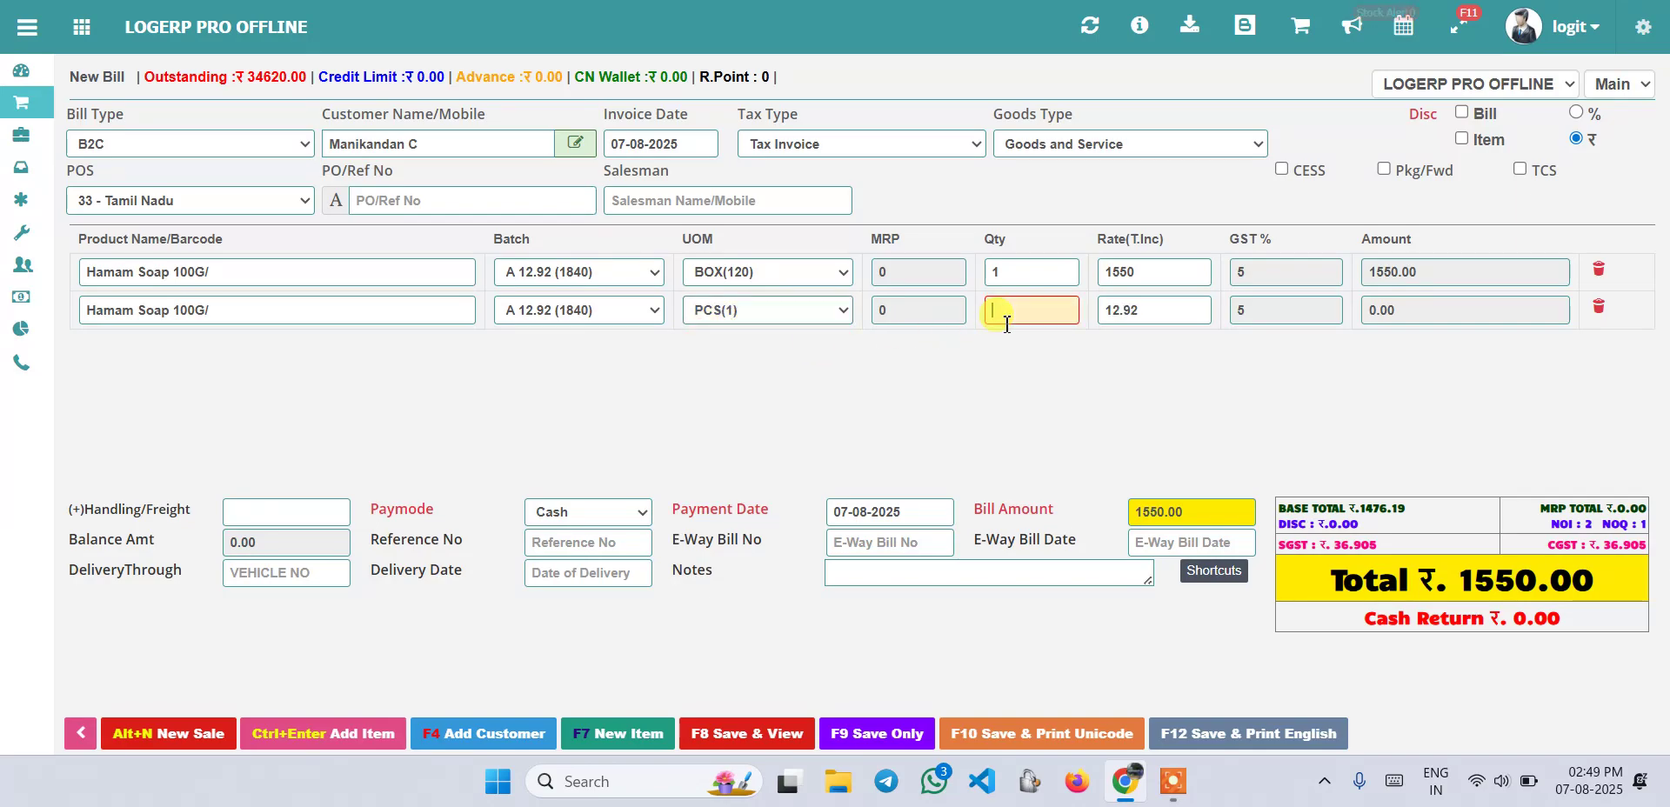
type("10")
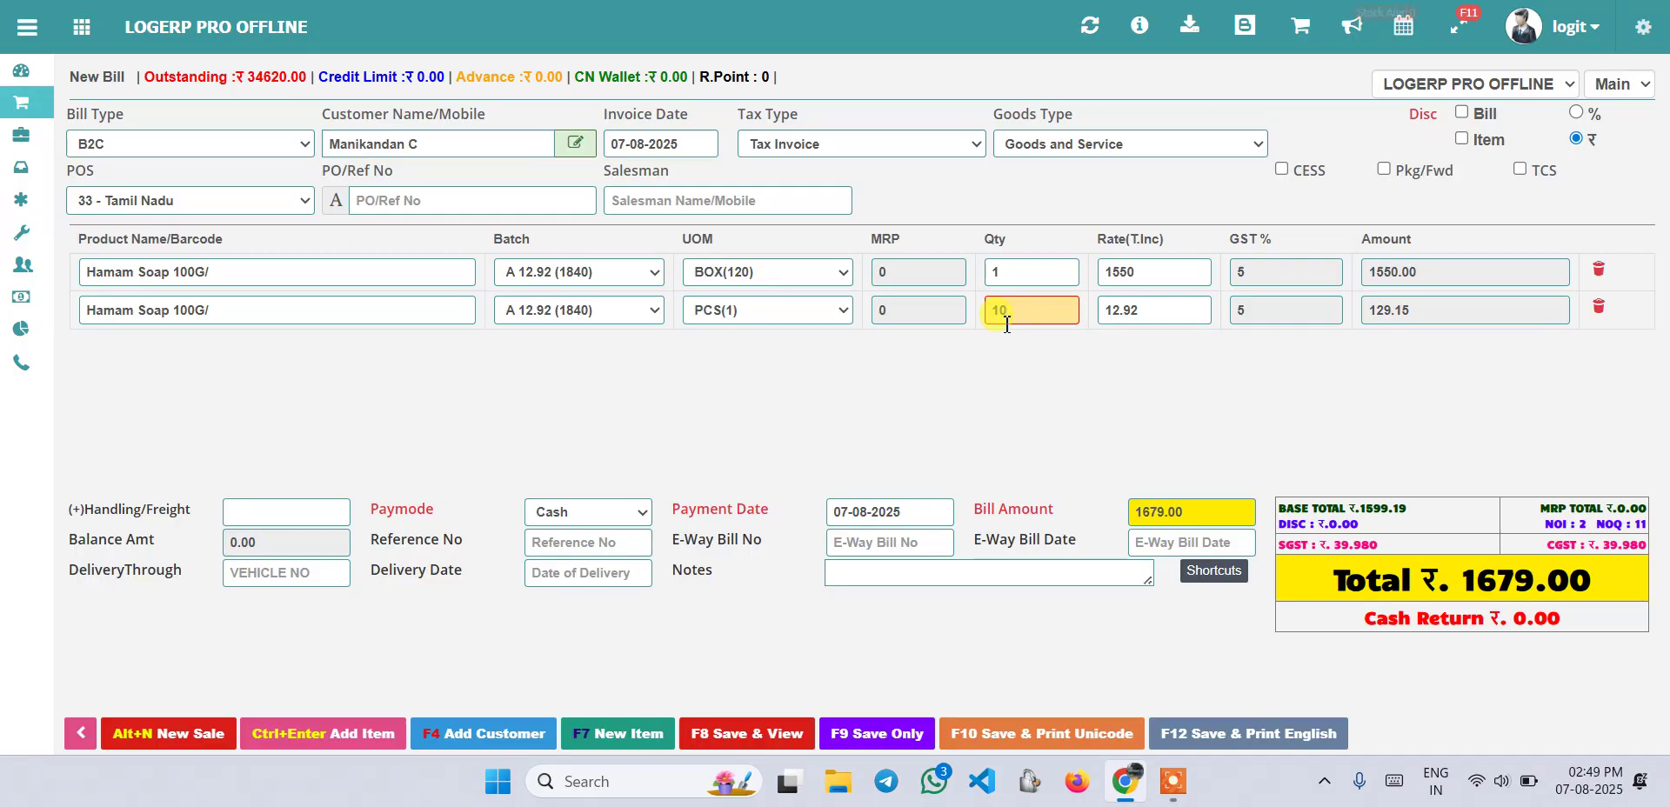
left_click(1019, 270)
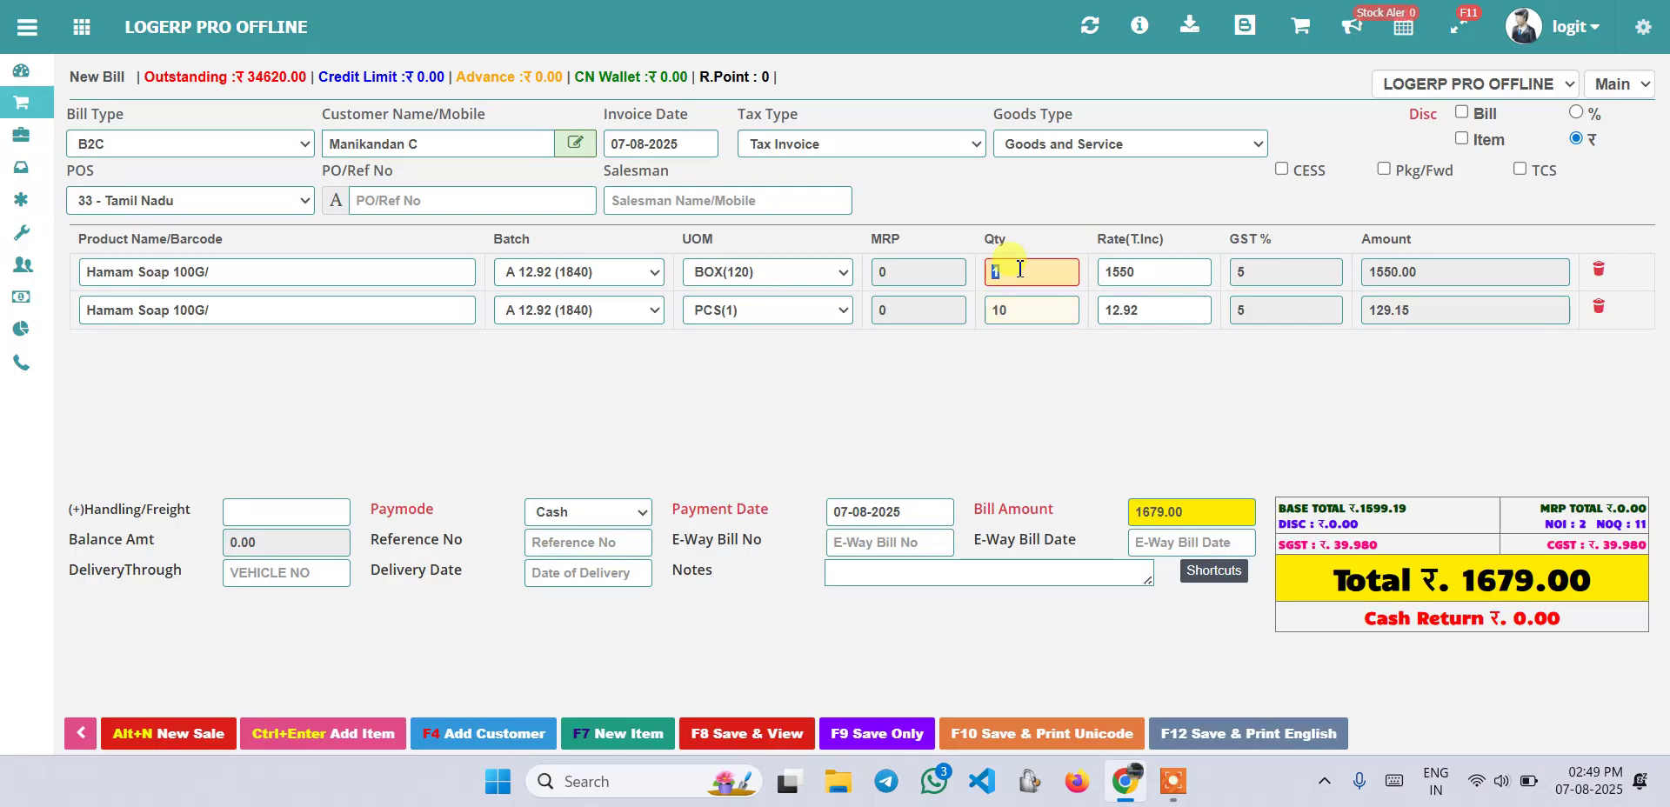
left_click(1009, 319)
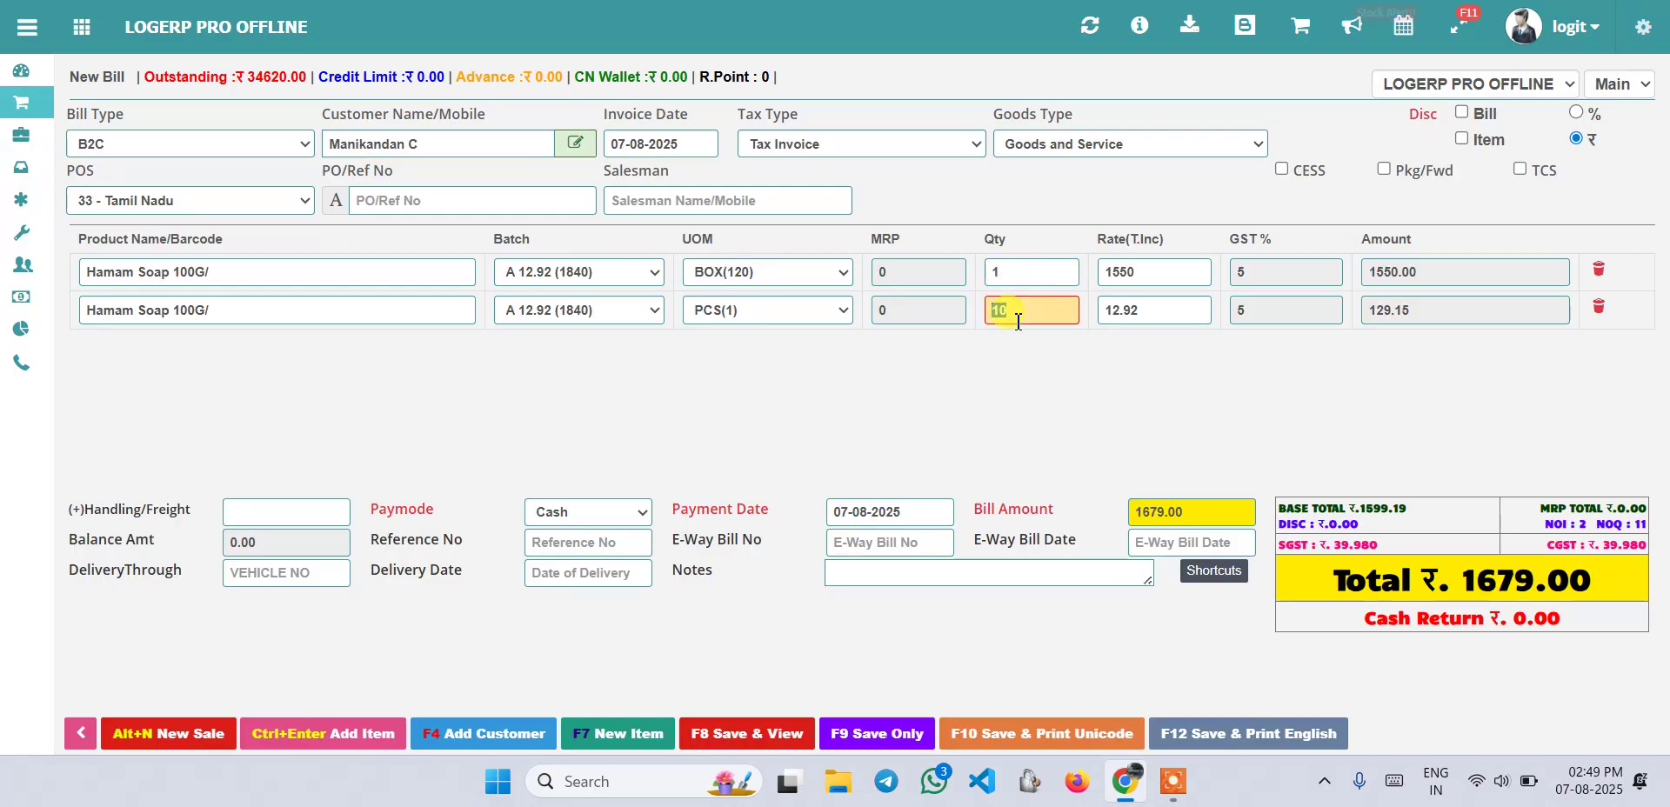
Add Hamam Soap 25 as a third bill line with PCS(1) as the unit of measure and a quantity of 25
key("ctrl+Return")
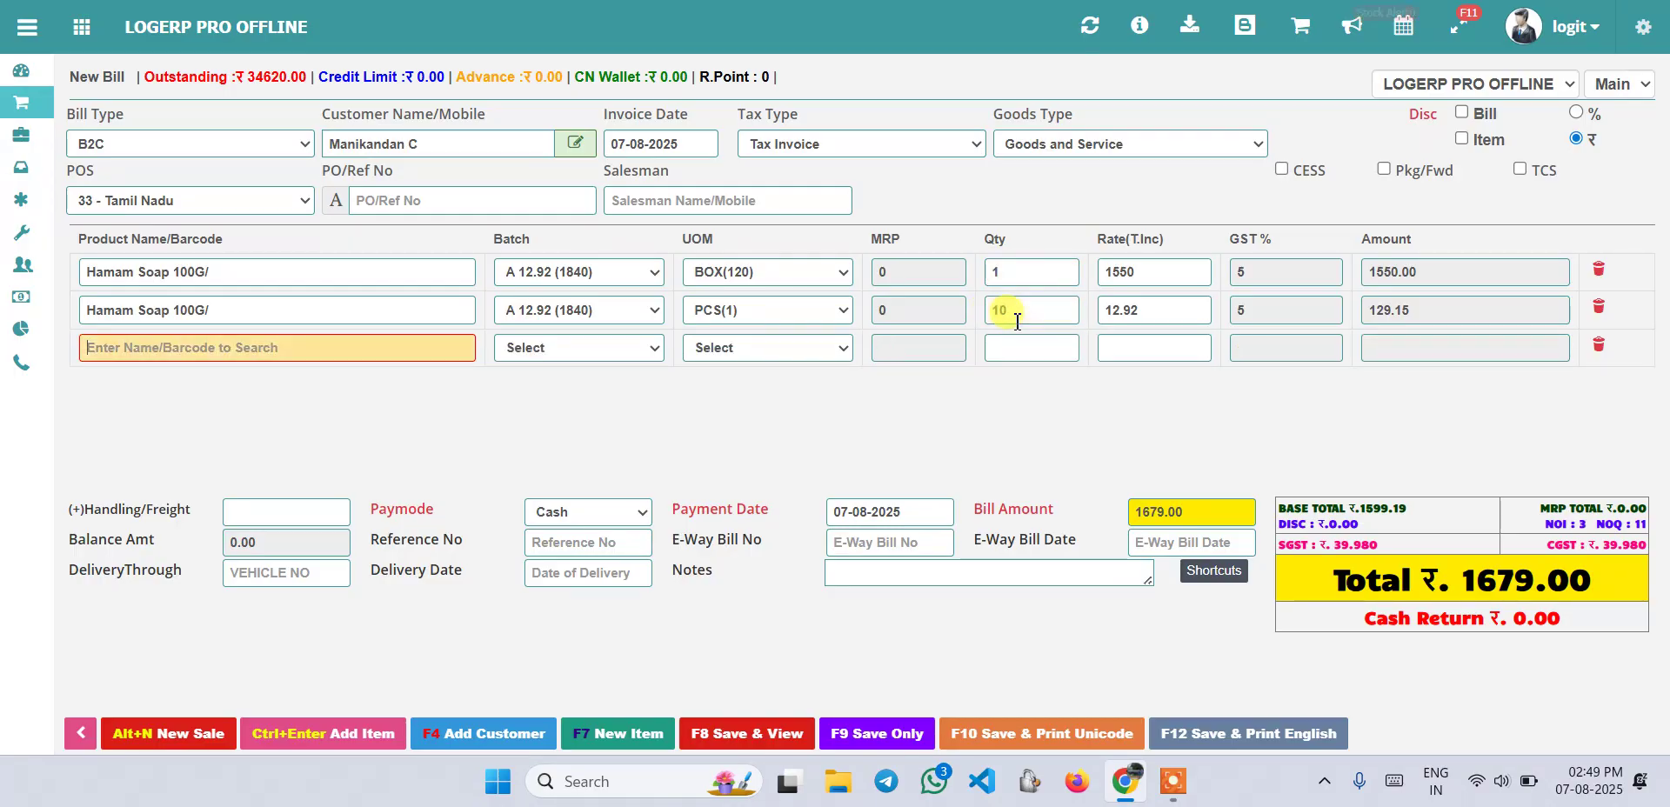
type("h")
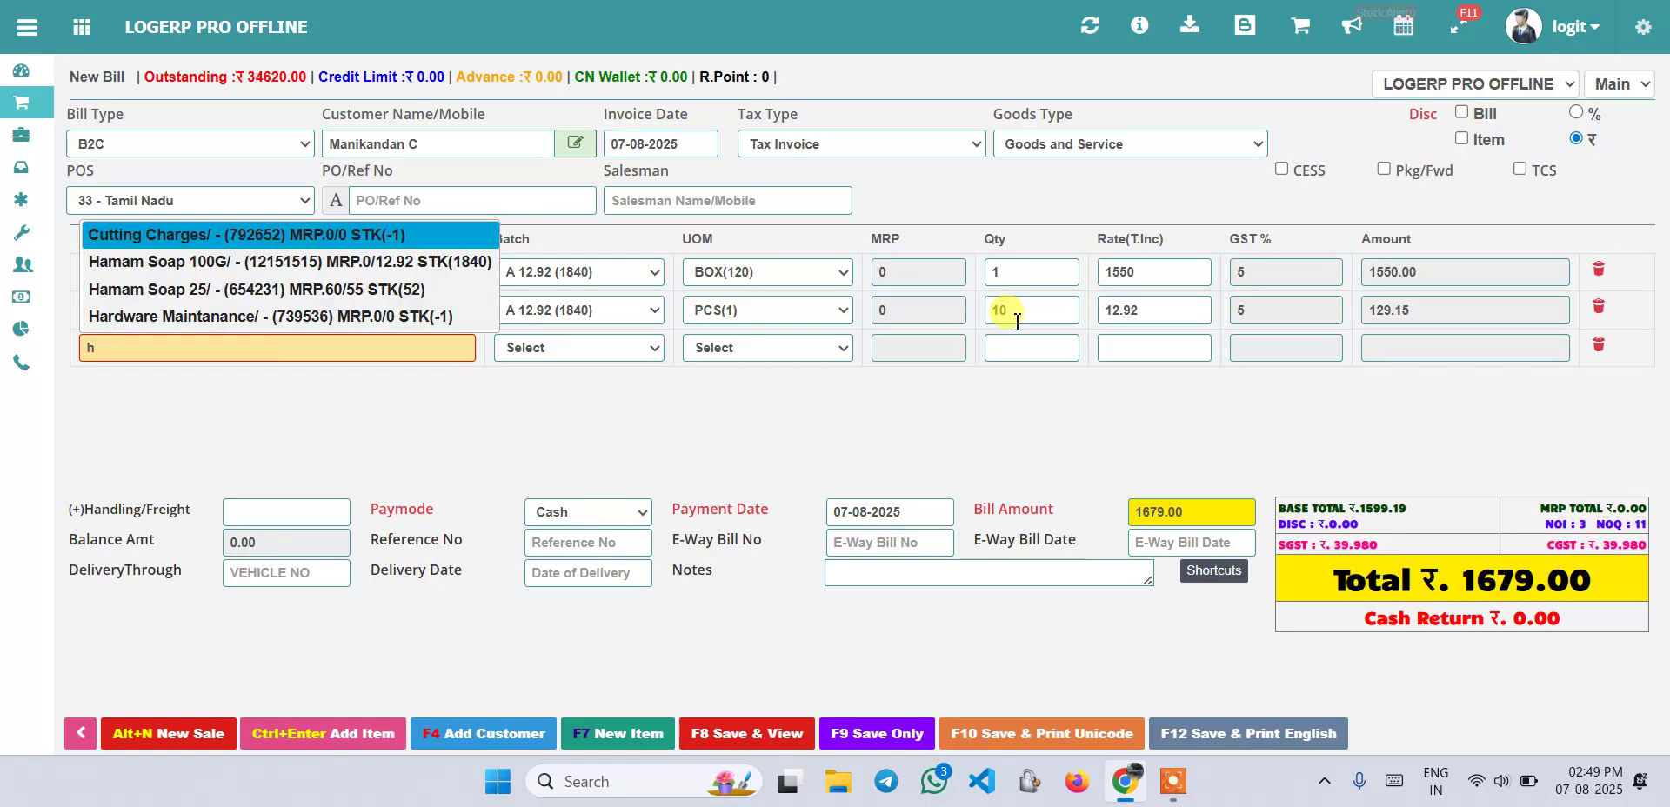
key("Down")
key("Down")
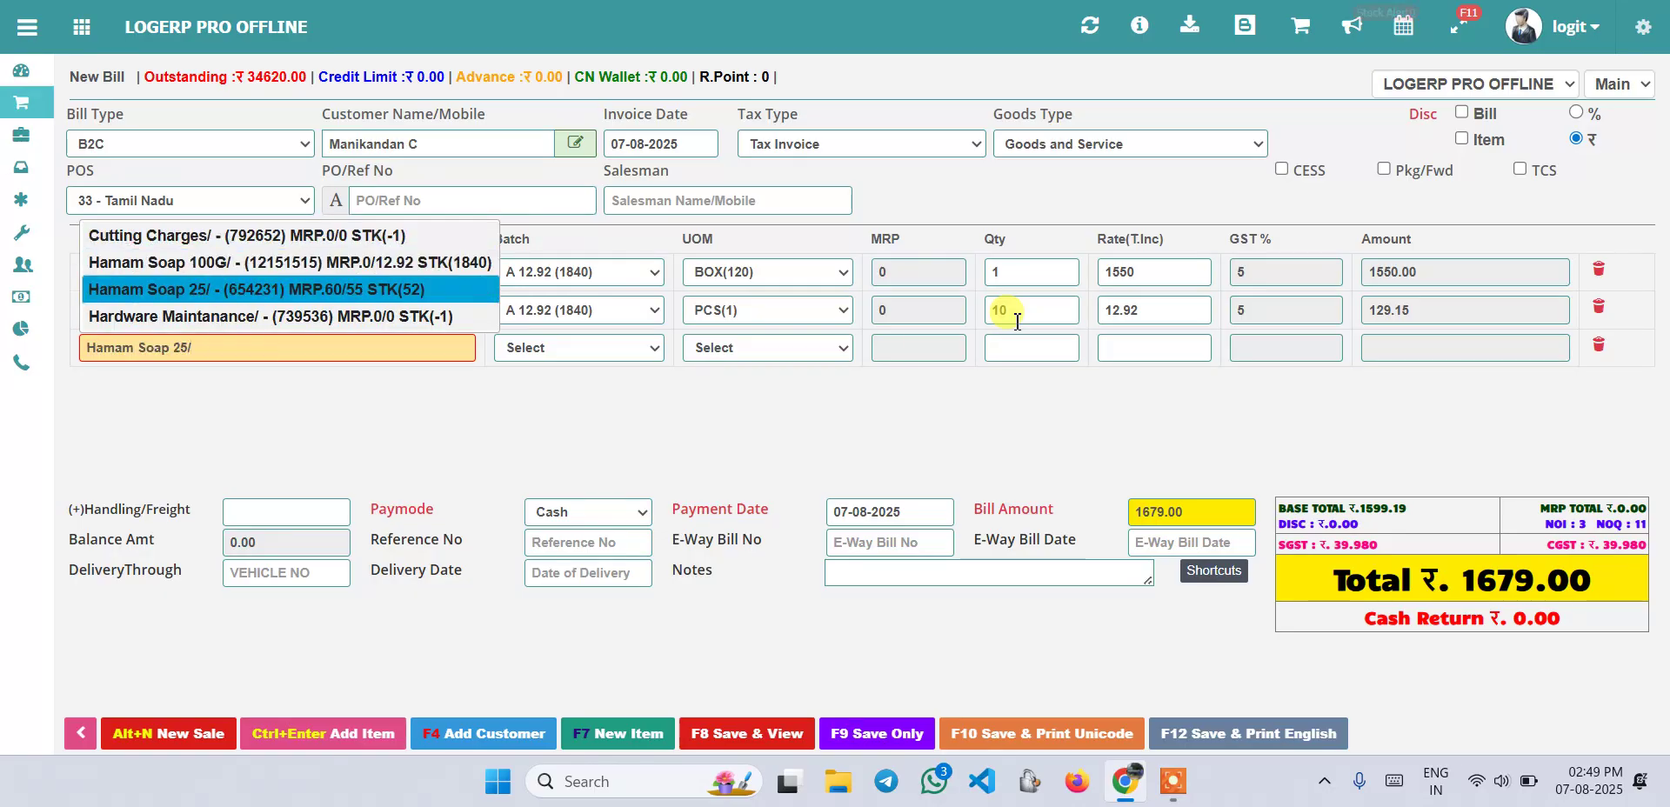
key("Return")
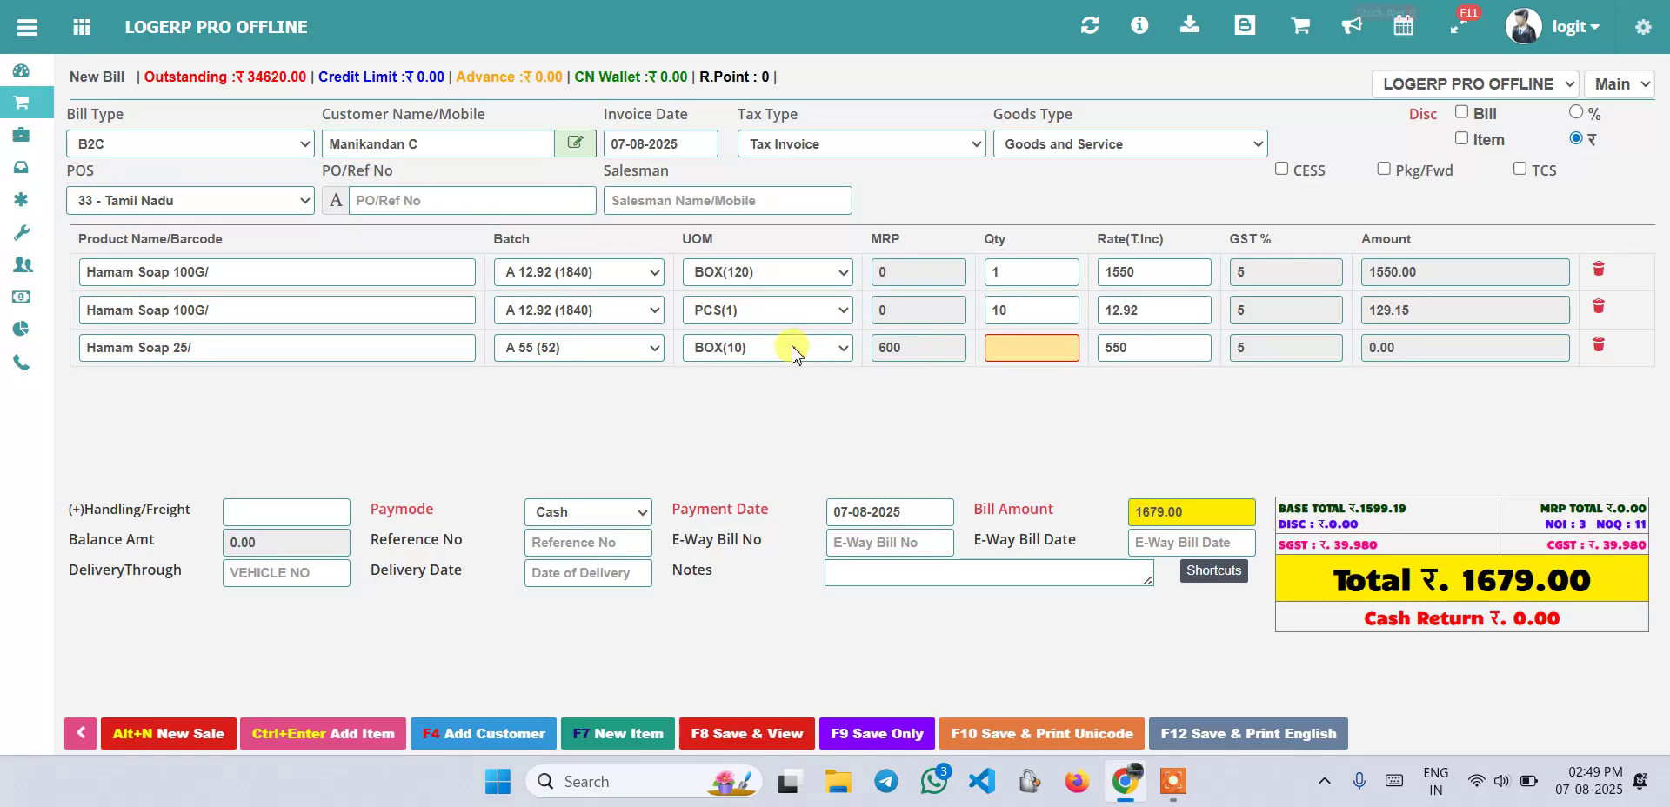
left_click(790, 347)
left_click(750, 376)
left_click(993, 349)
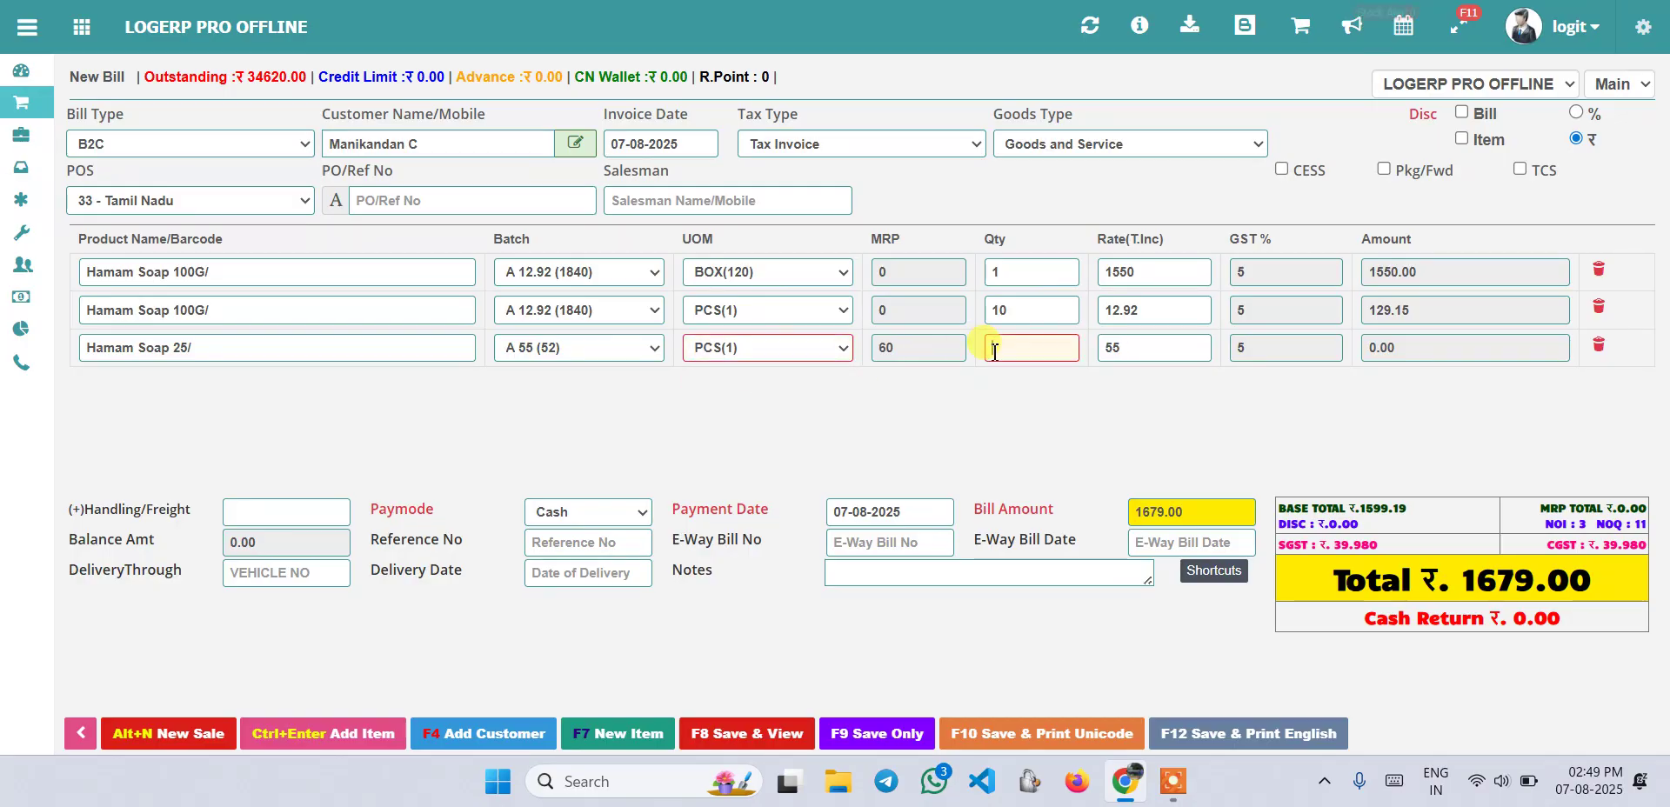
type("25")
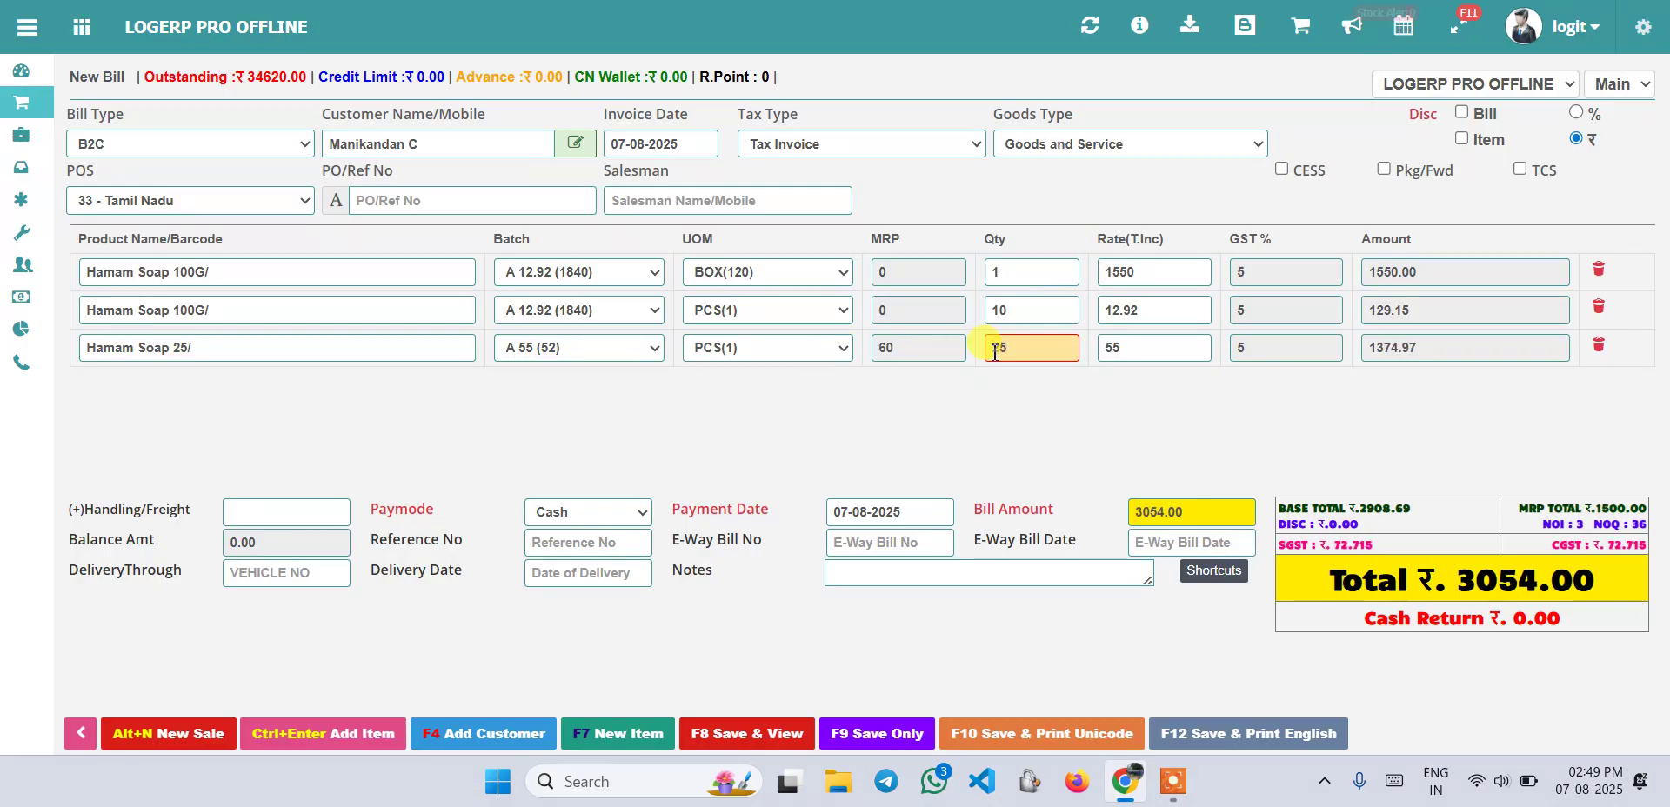
Save the sales bill with its English print, review the tax invoice preview and close it without printing
left_click(1196, 741)
left_click(1197, 741)
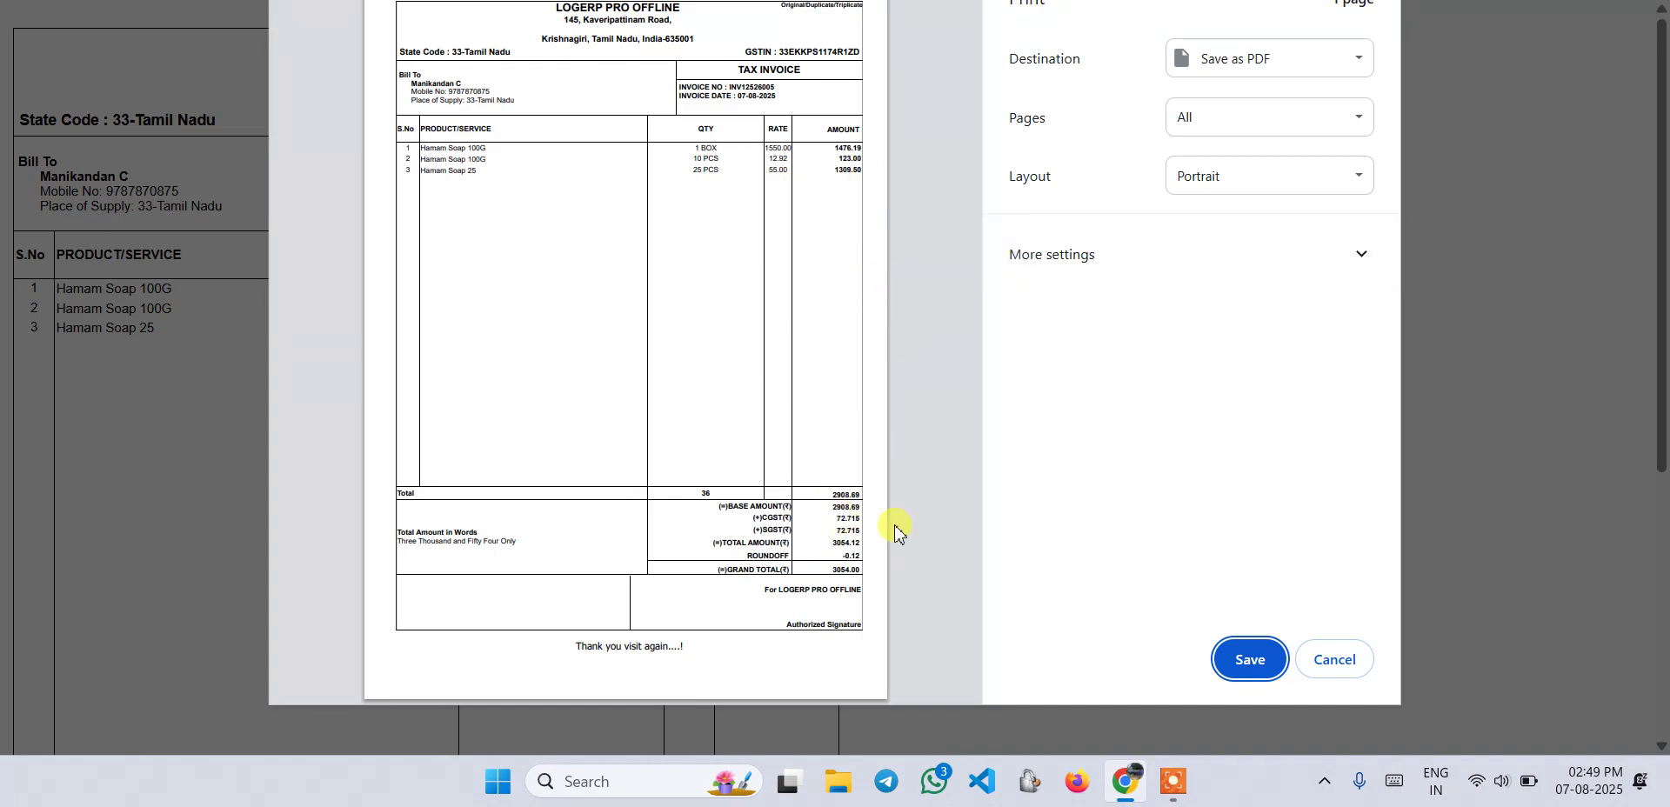
left_click(1340, 668)
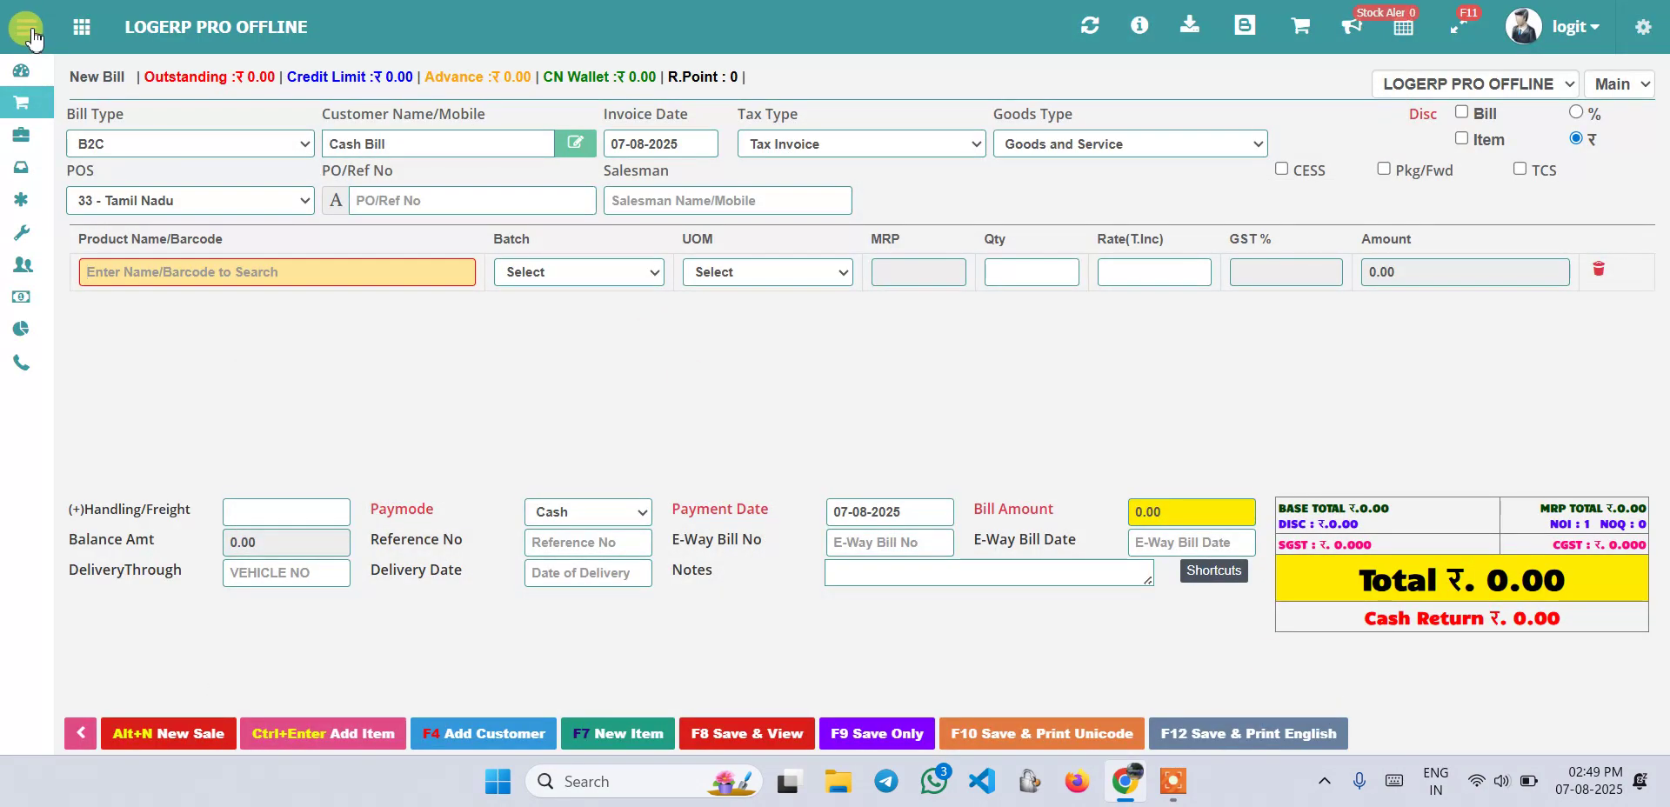
Leave the blank sales bill and check the box and unit stock of the Hamam soaps in the products list
left_click(33, 31)
left_click(111, 102)
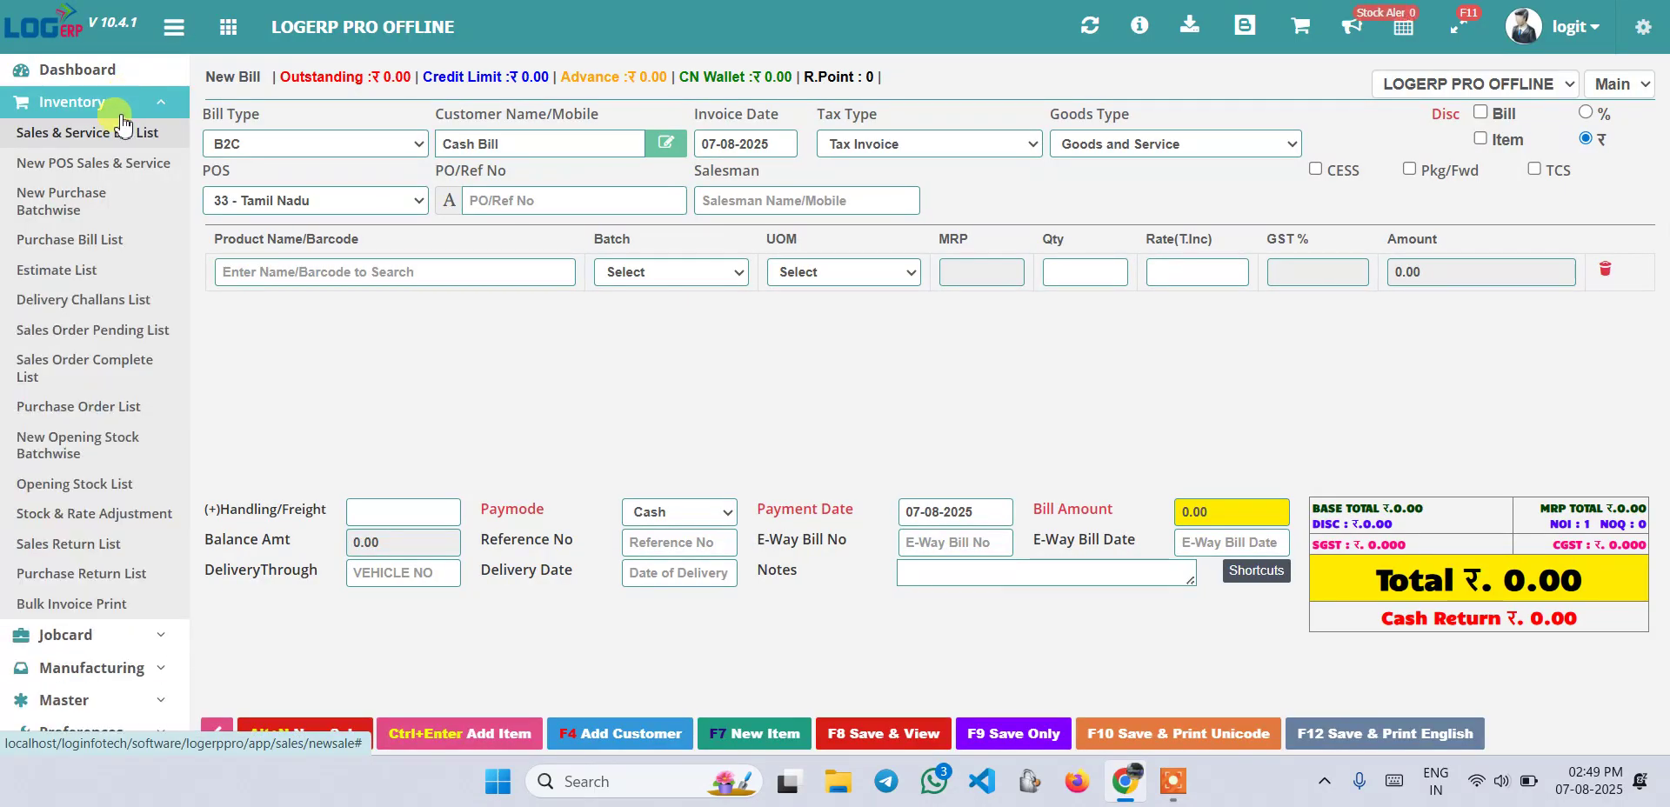
left_click(91, 701)
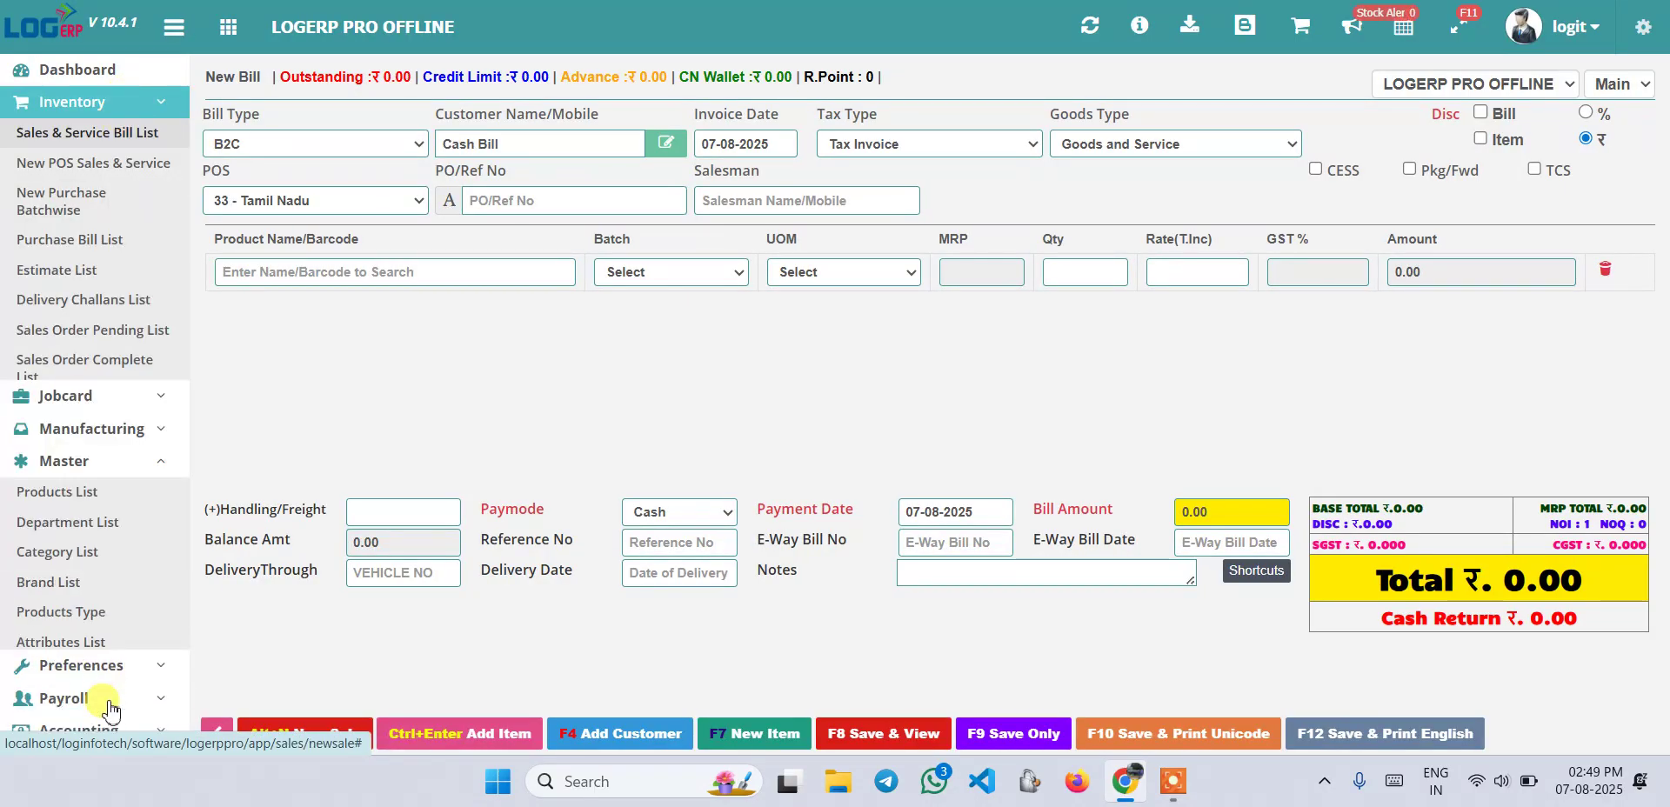
left_click(97, 230)
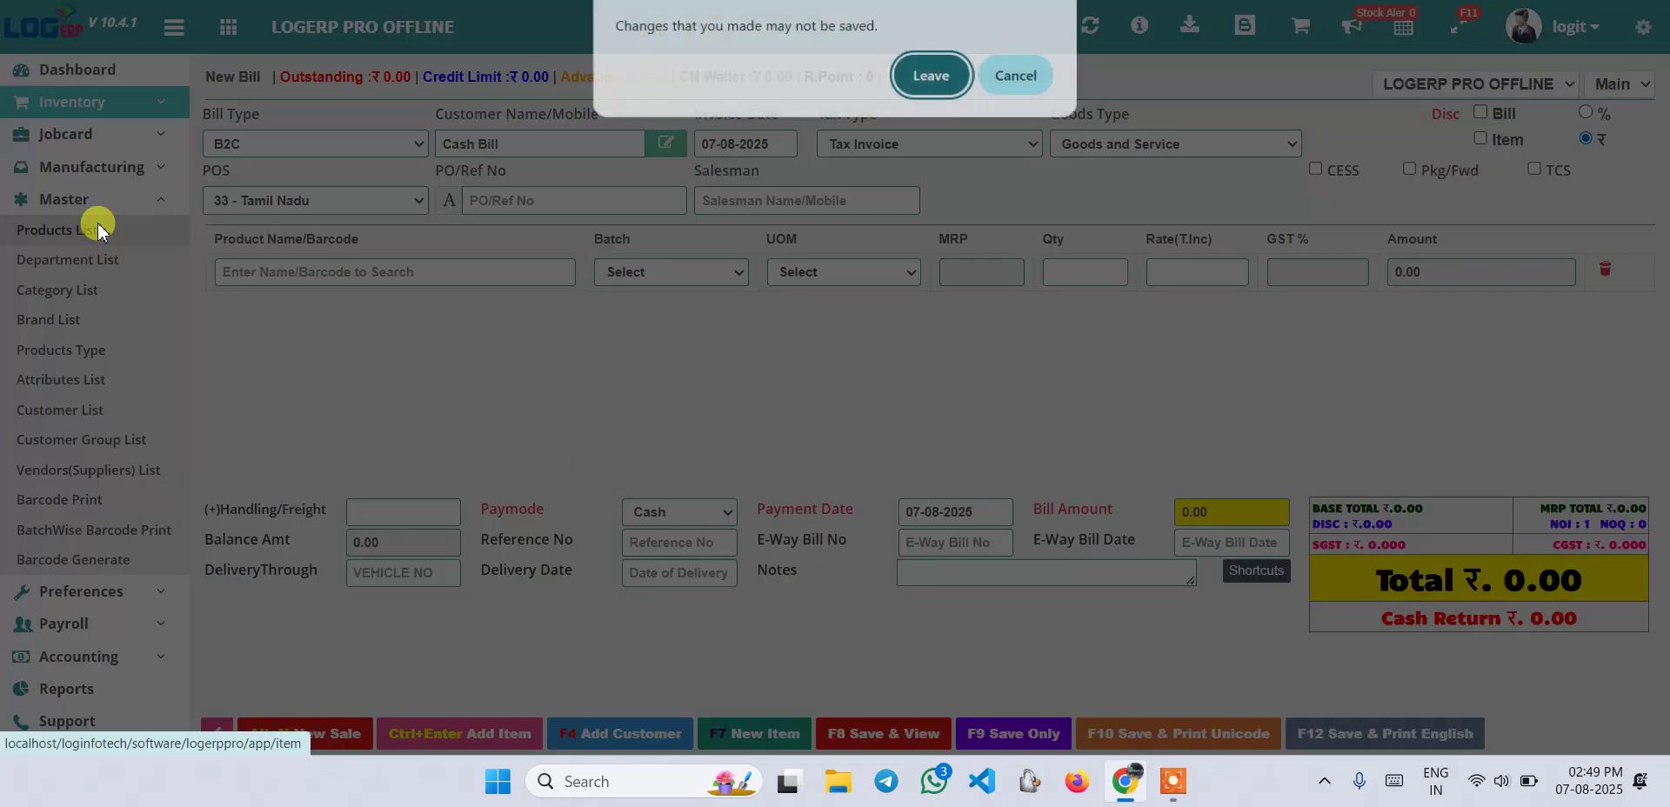
left_click(916, 69)
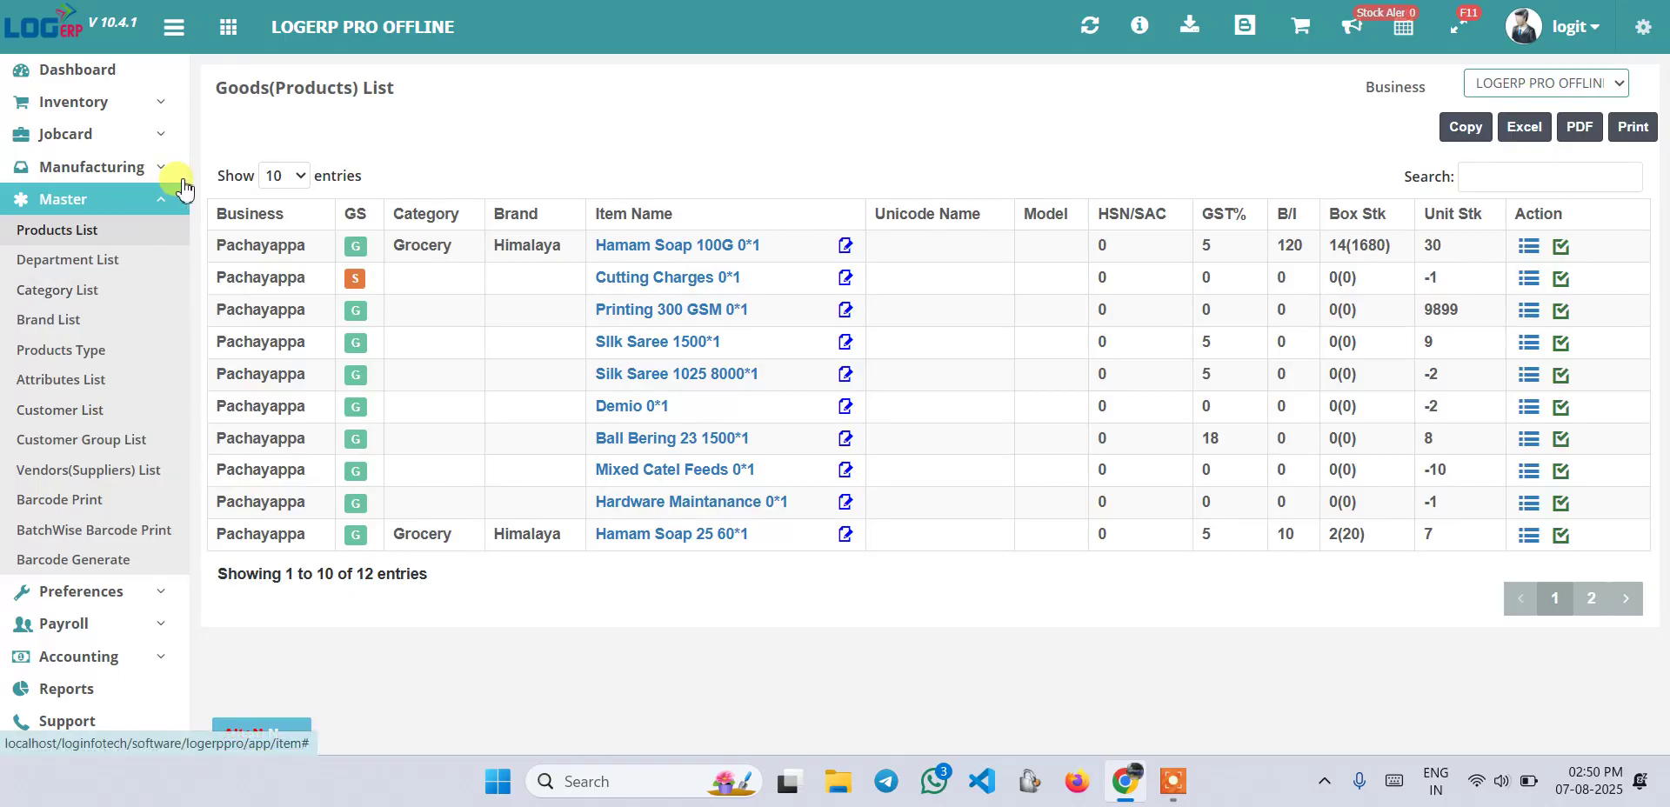
Review the billed customer's outstanding balance and payment details from the customer list
left_click(85, 414)
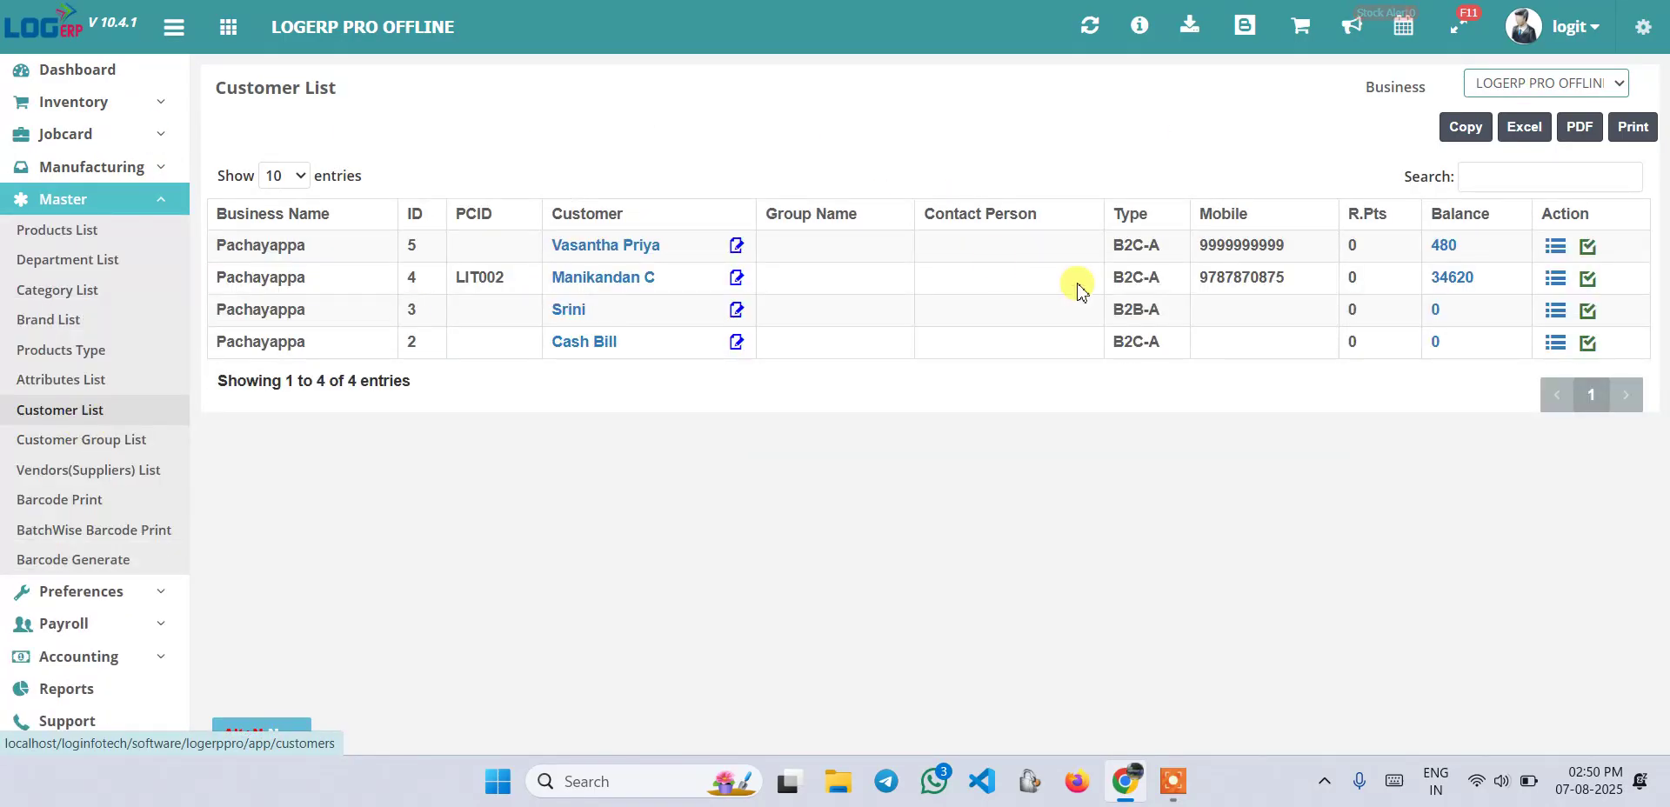
left_click(1461, 280)
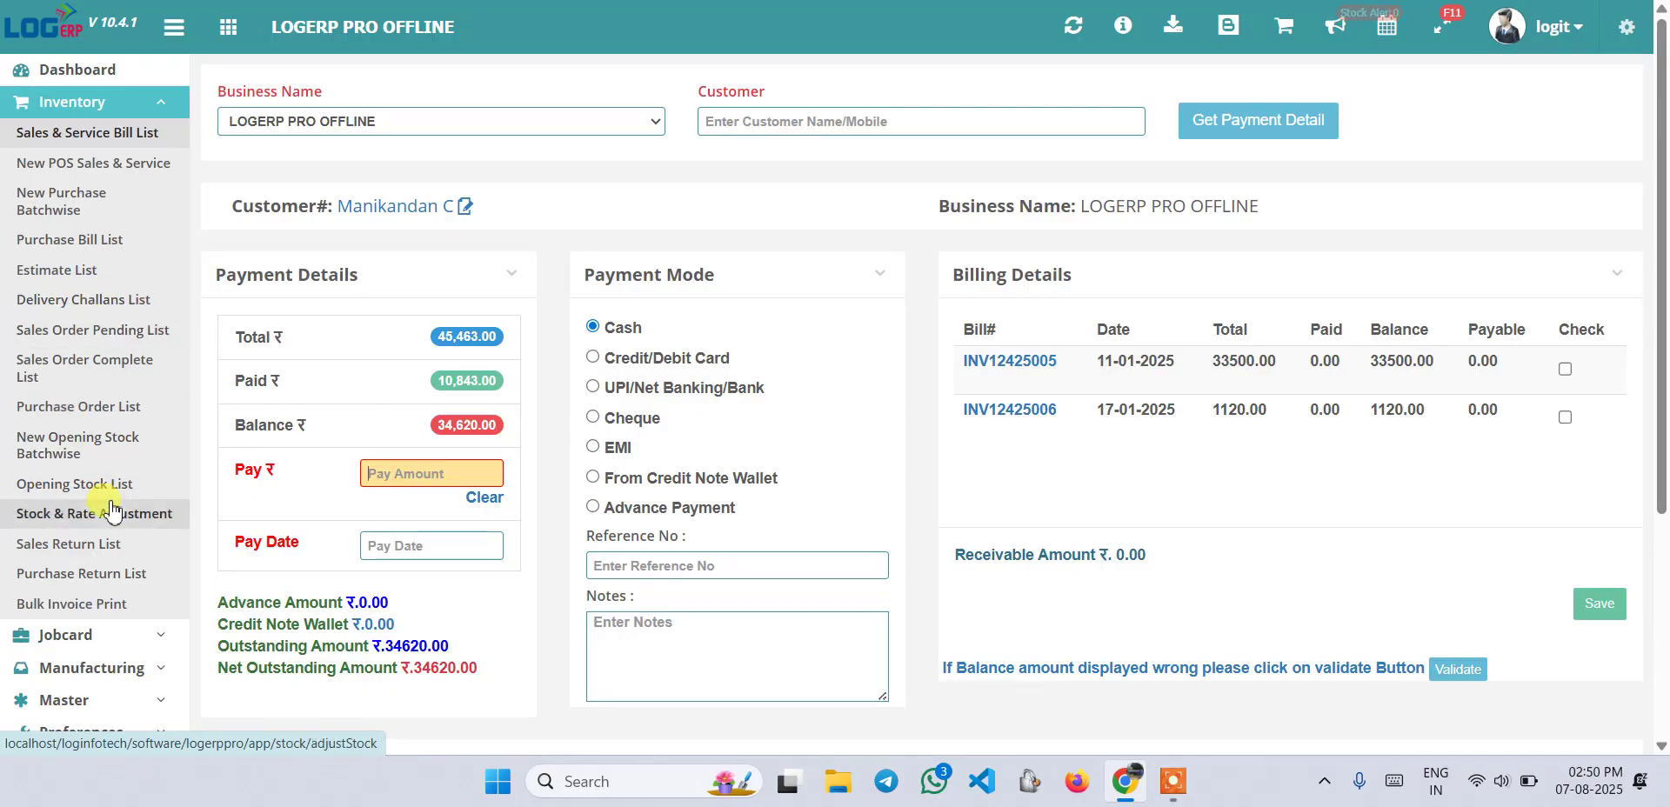
Record a cash payment of 10000 to DEmo supplier, dated 07-08-2025, against its bill of 22-05-2025
left_click(77, 698)
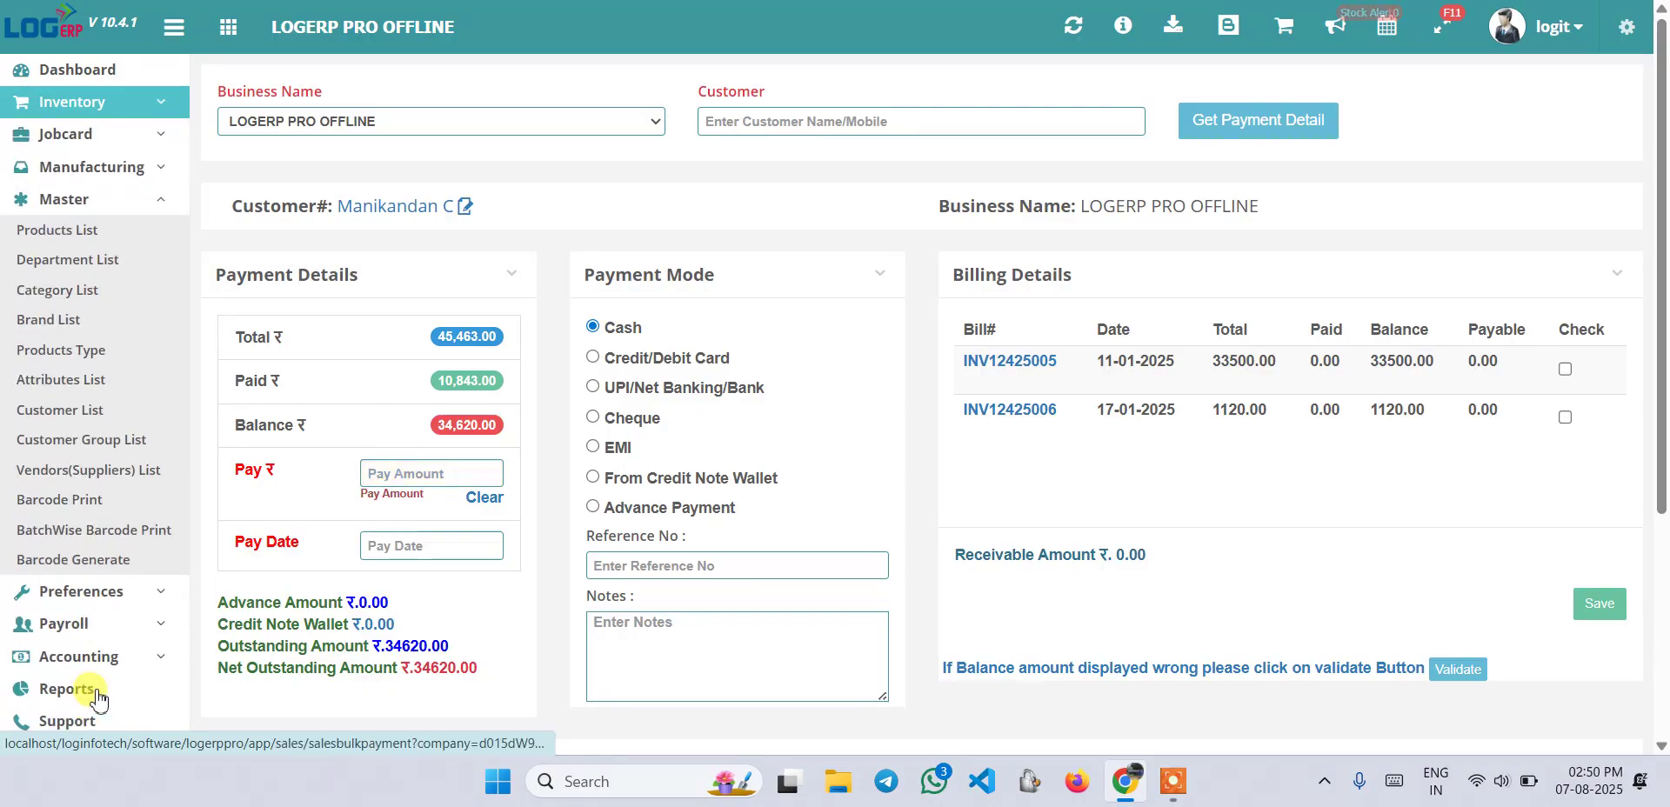
left_click(87, 479)
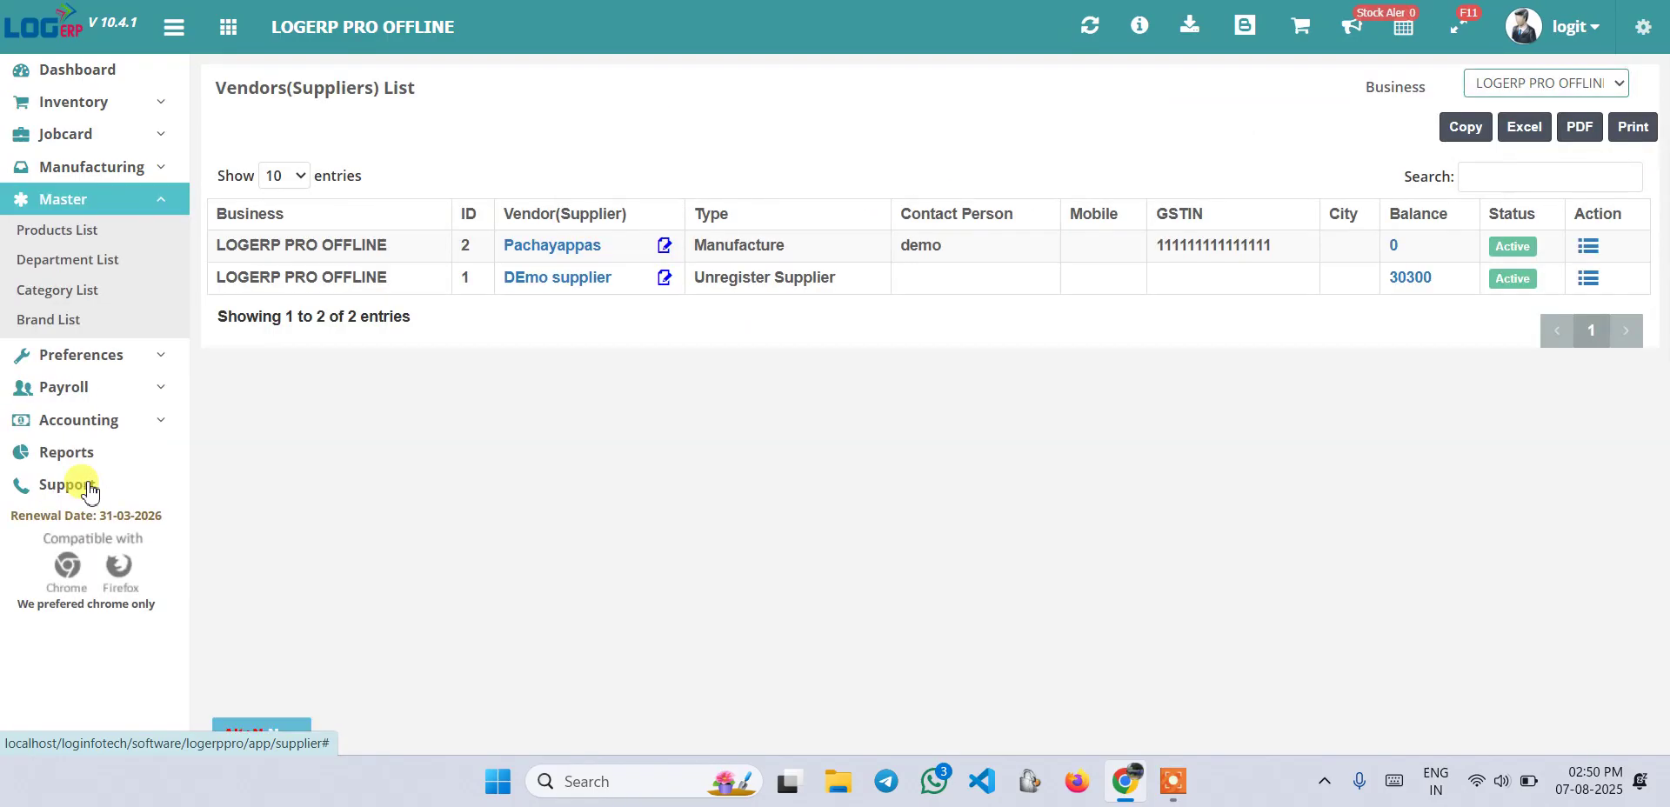
left_click(1414, 279)
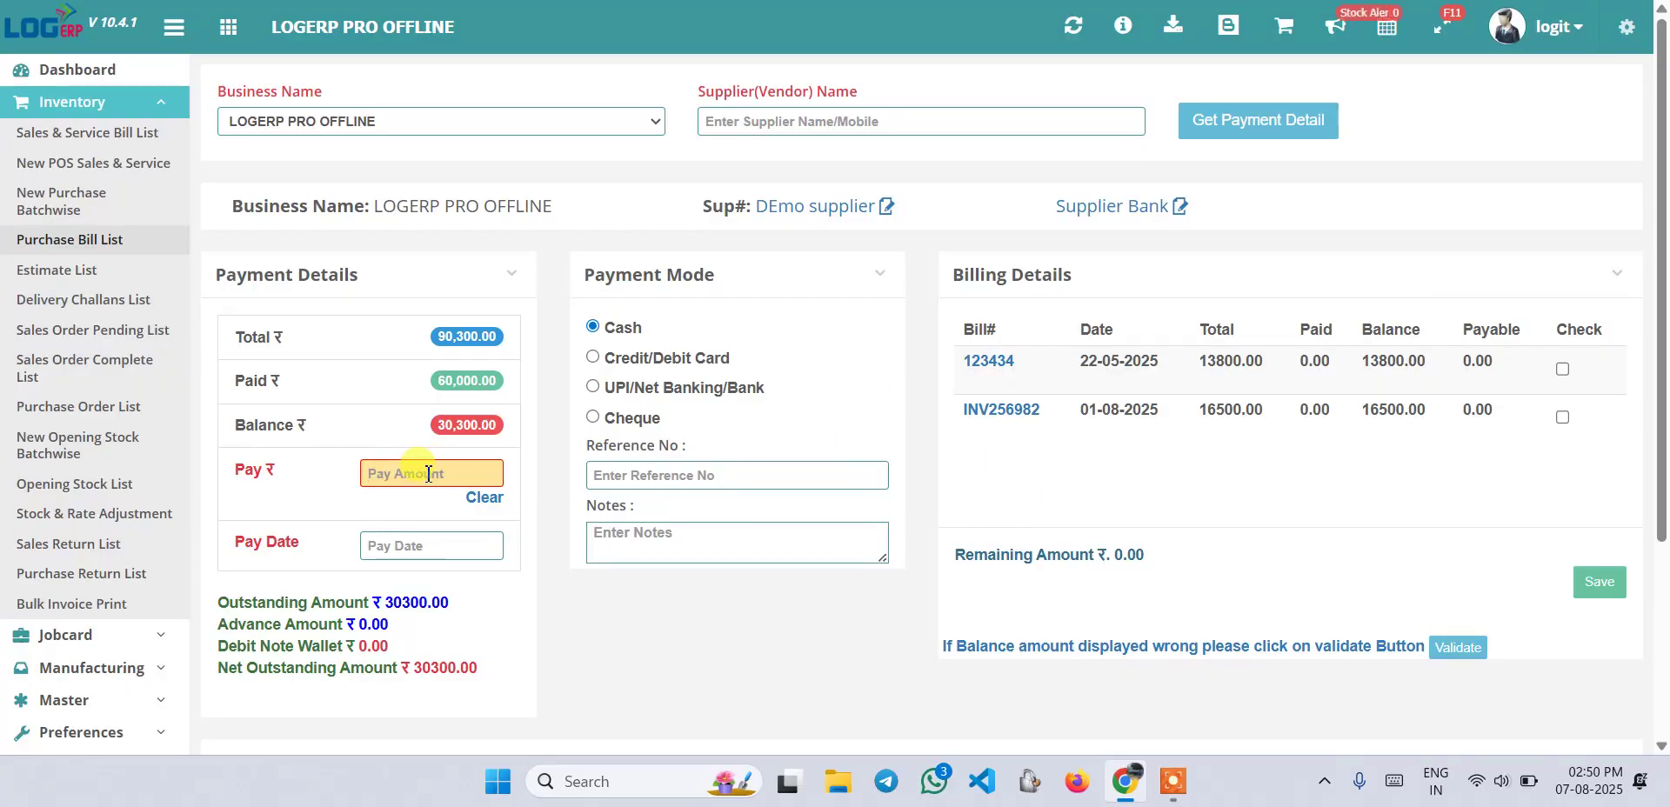
left_click(409, 546)
left_click(507, 687)
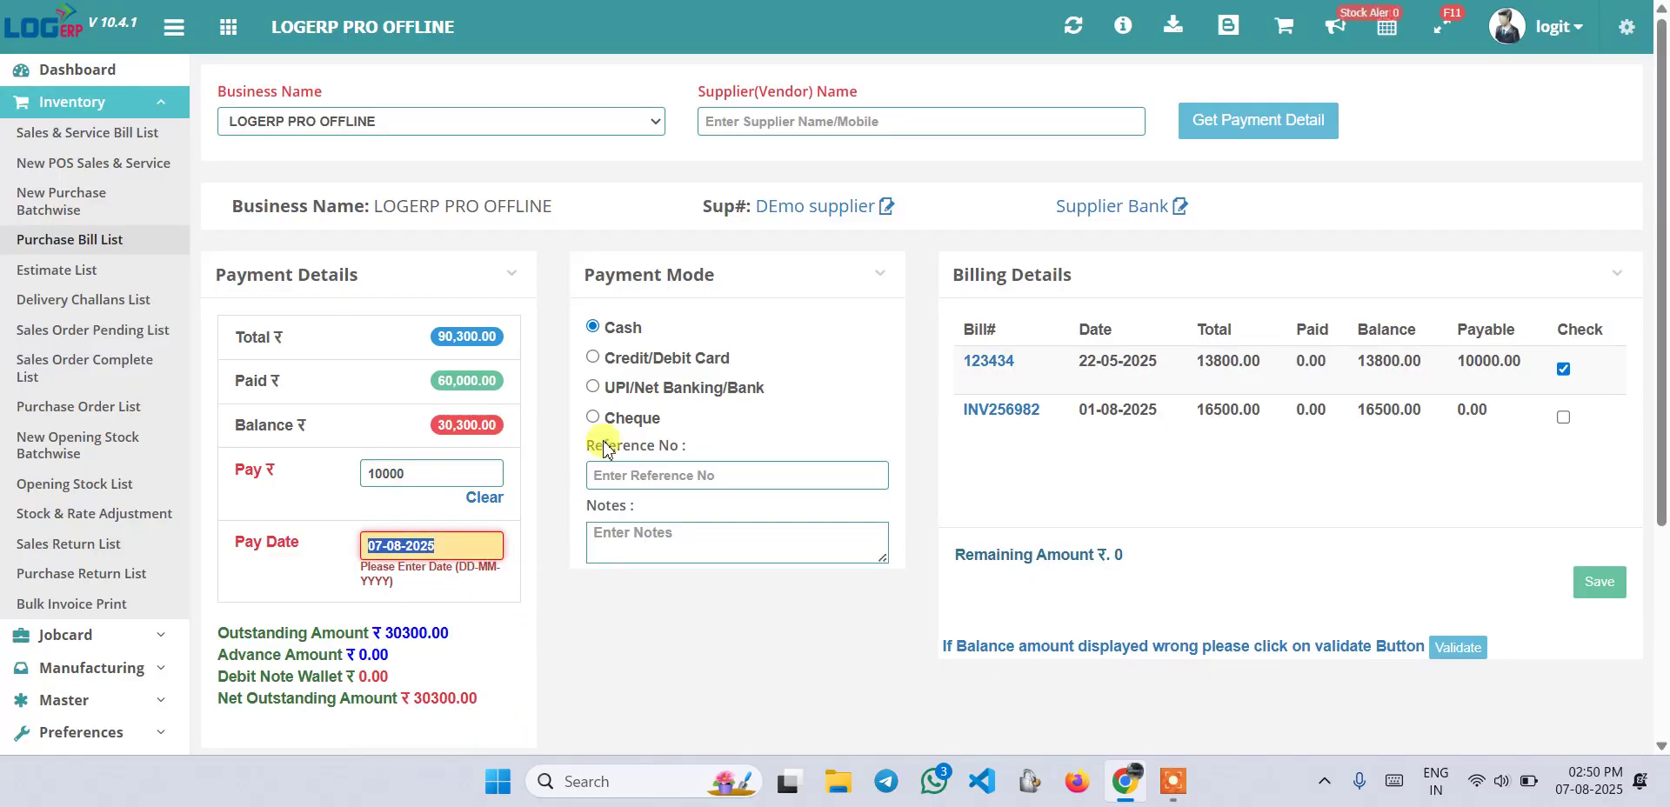
scroll(763, 526, "down", 3)
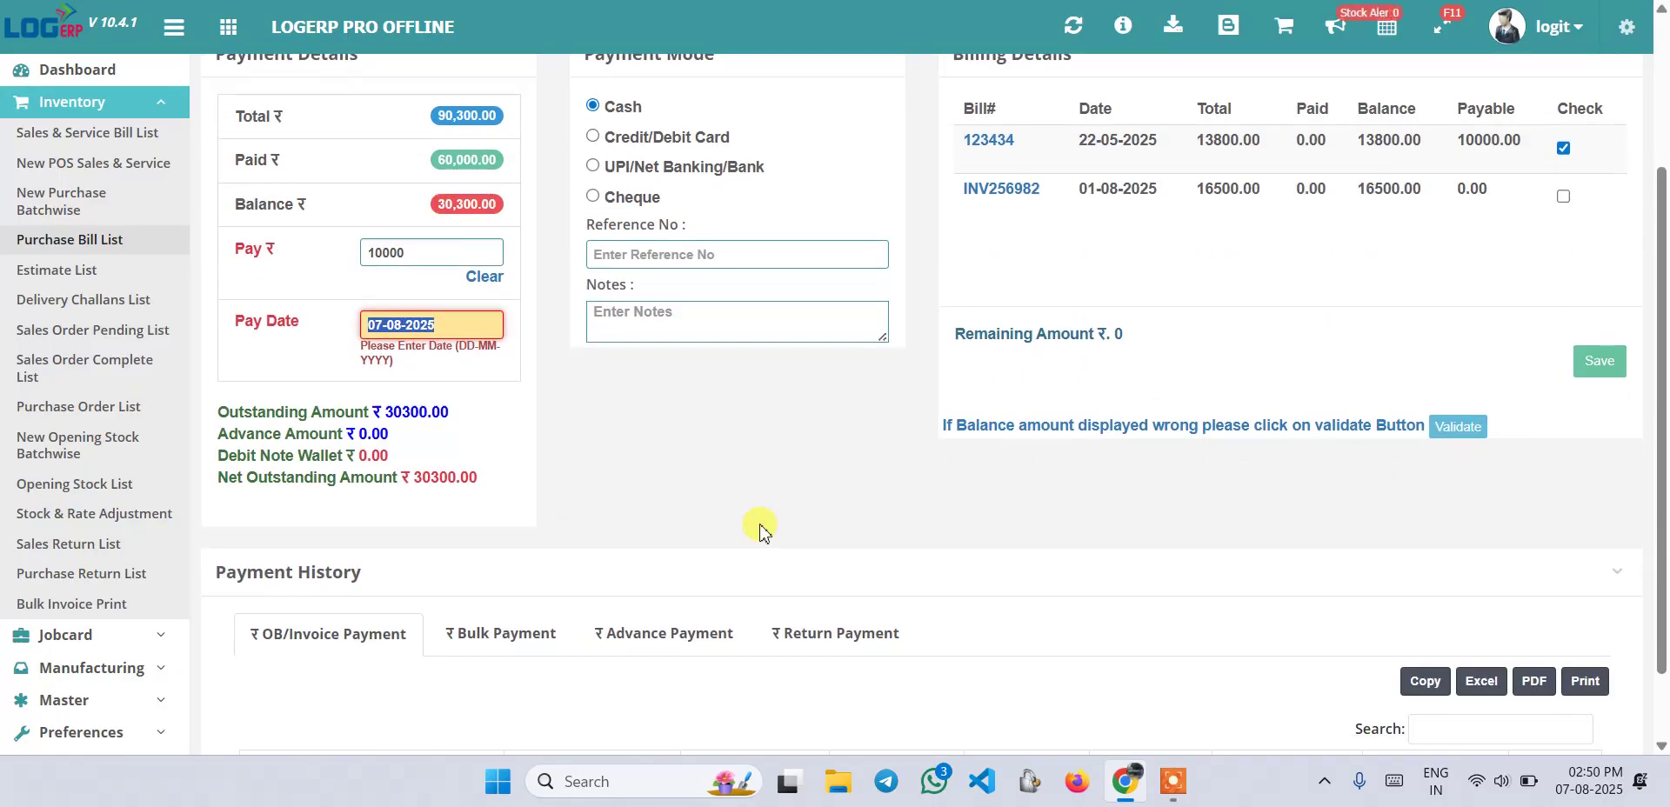
scroll(892, 499, "up", 1)
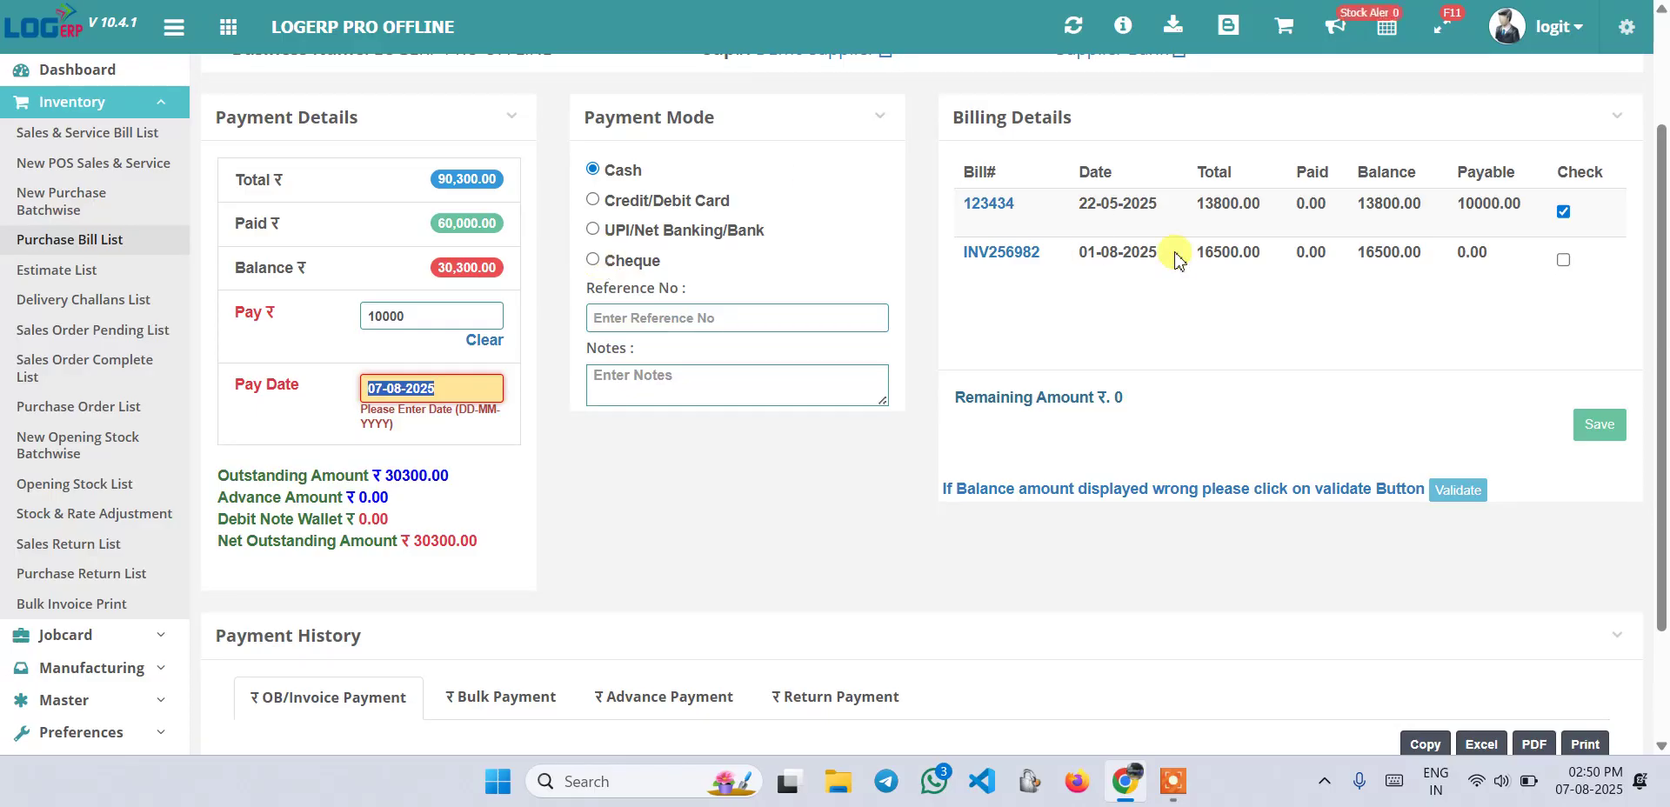
left_click(1599, 426)
left_click(932, 76)
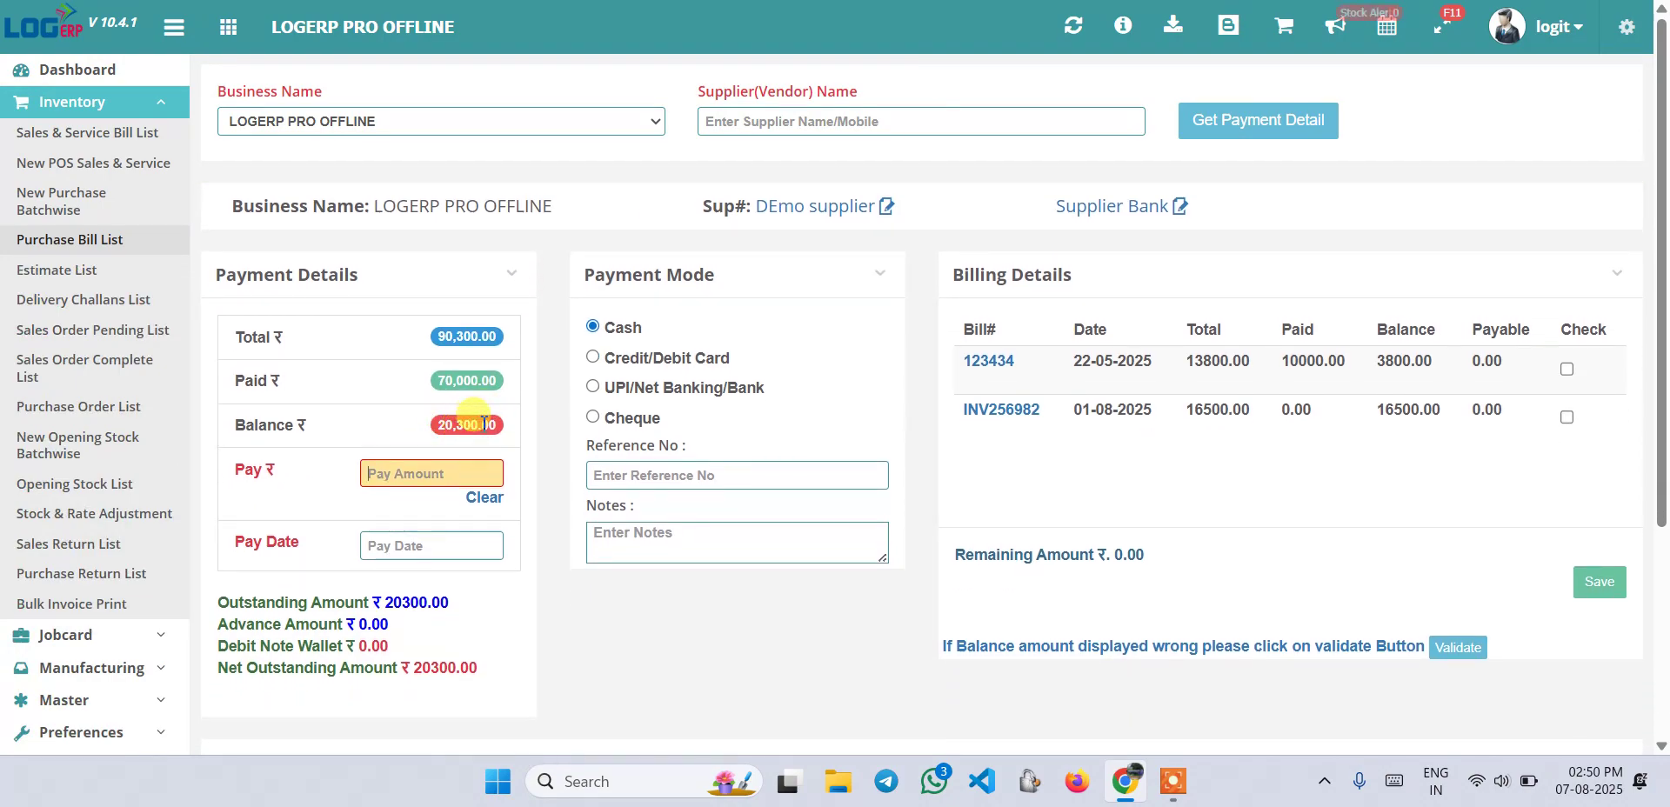
View the dashboard's sales and purchase summary and look through the list of available reports
left_click(94, 75)
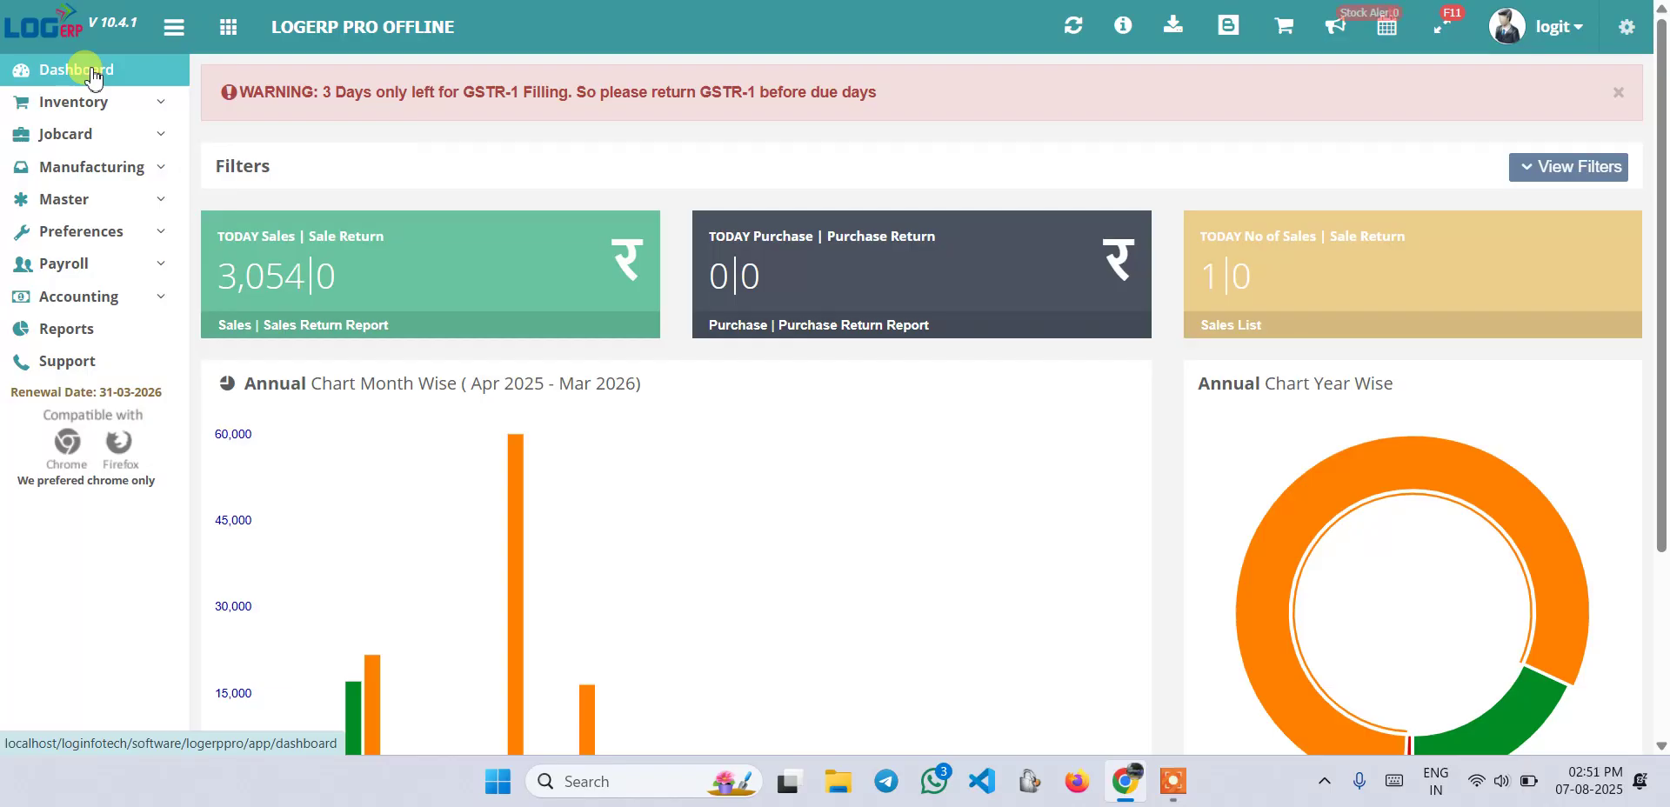
left_click(93, 347)
scroll(515, 455, "down", 3)
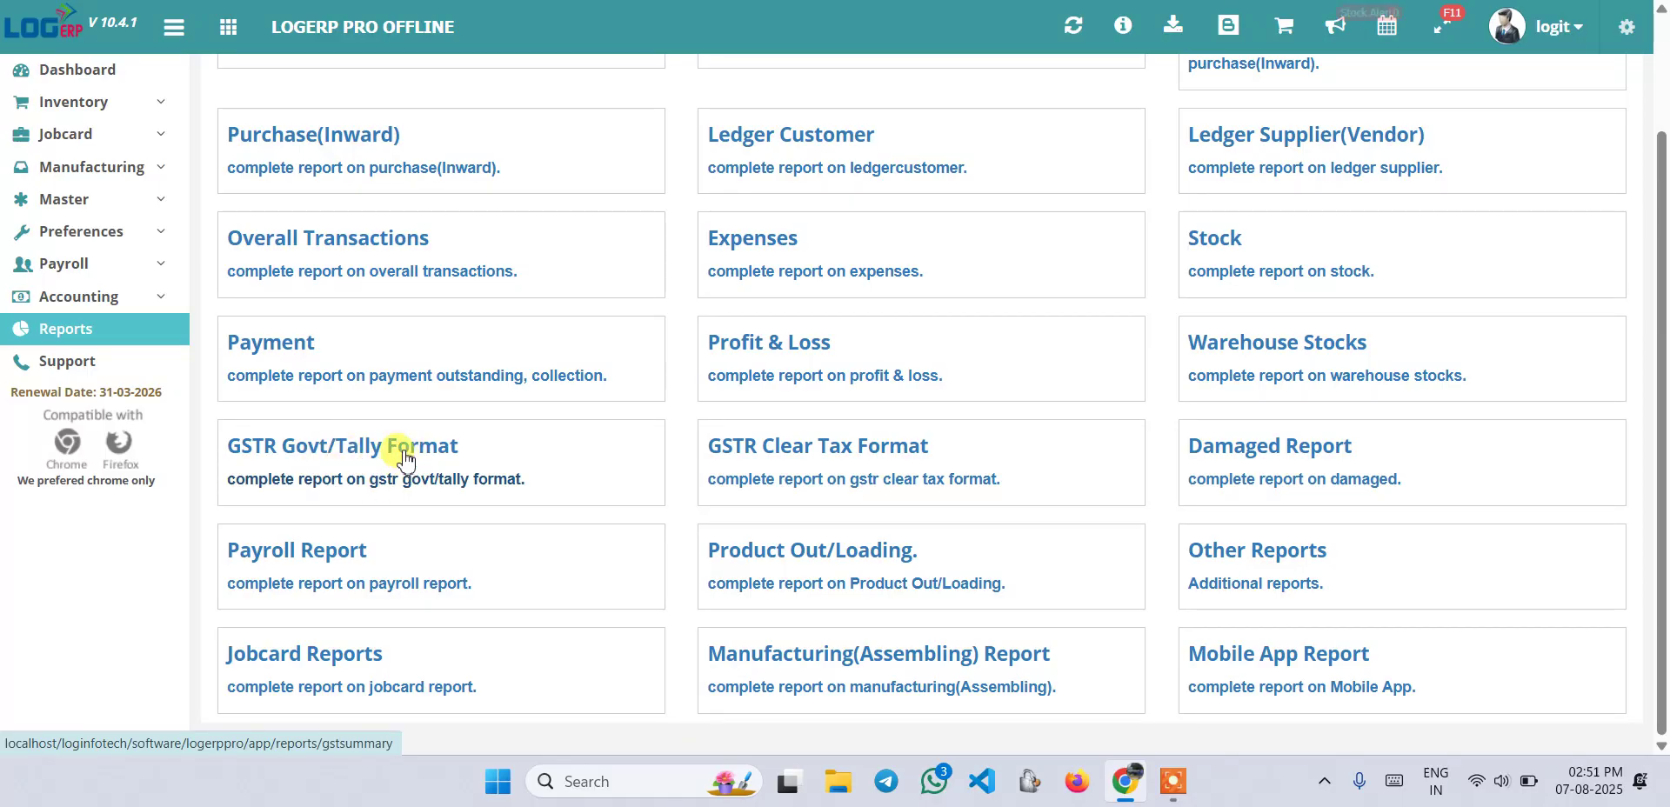
scroll(418, 459, "up", 2)
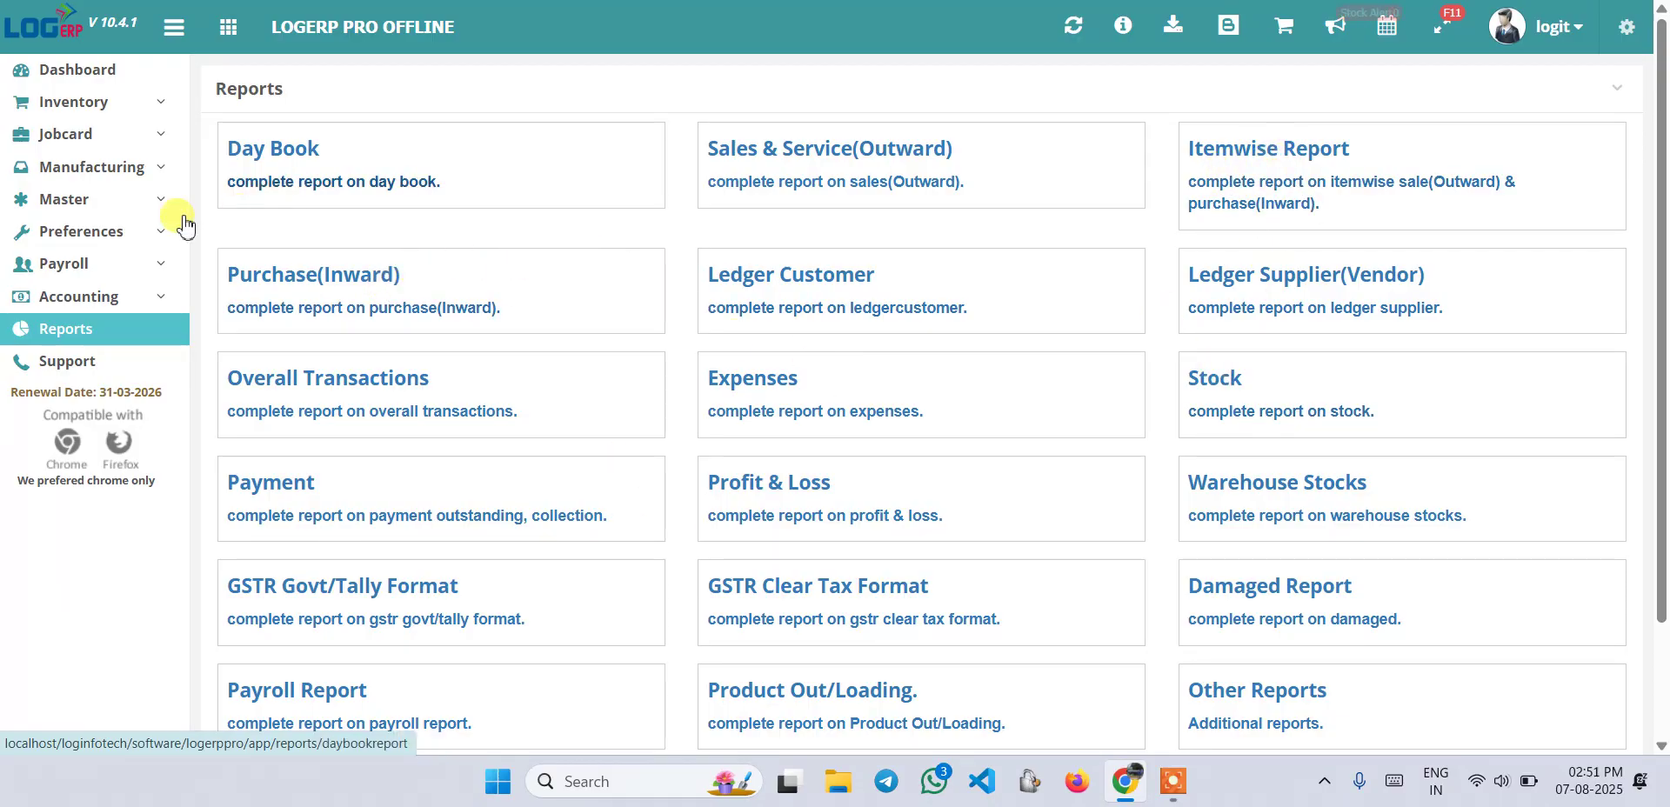
Open Hamam Soap 100G from the products list, examine its pack/box and unit details, and return to the dashboard
left_click(126, 202)
left_click(73, 232)
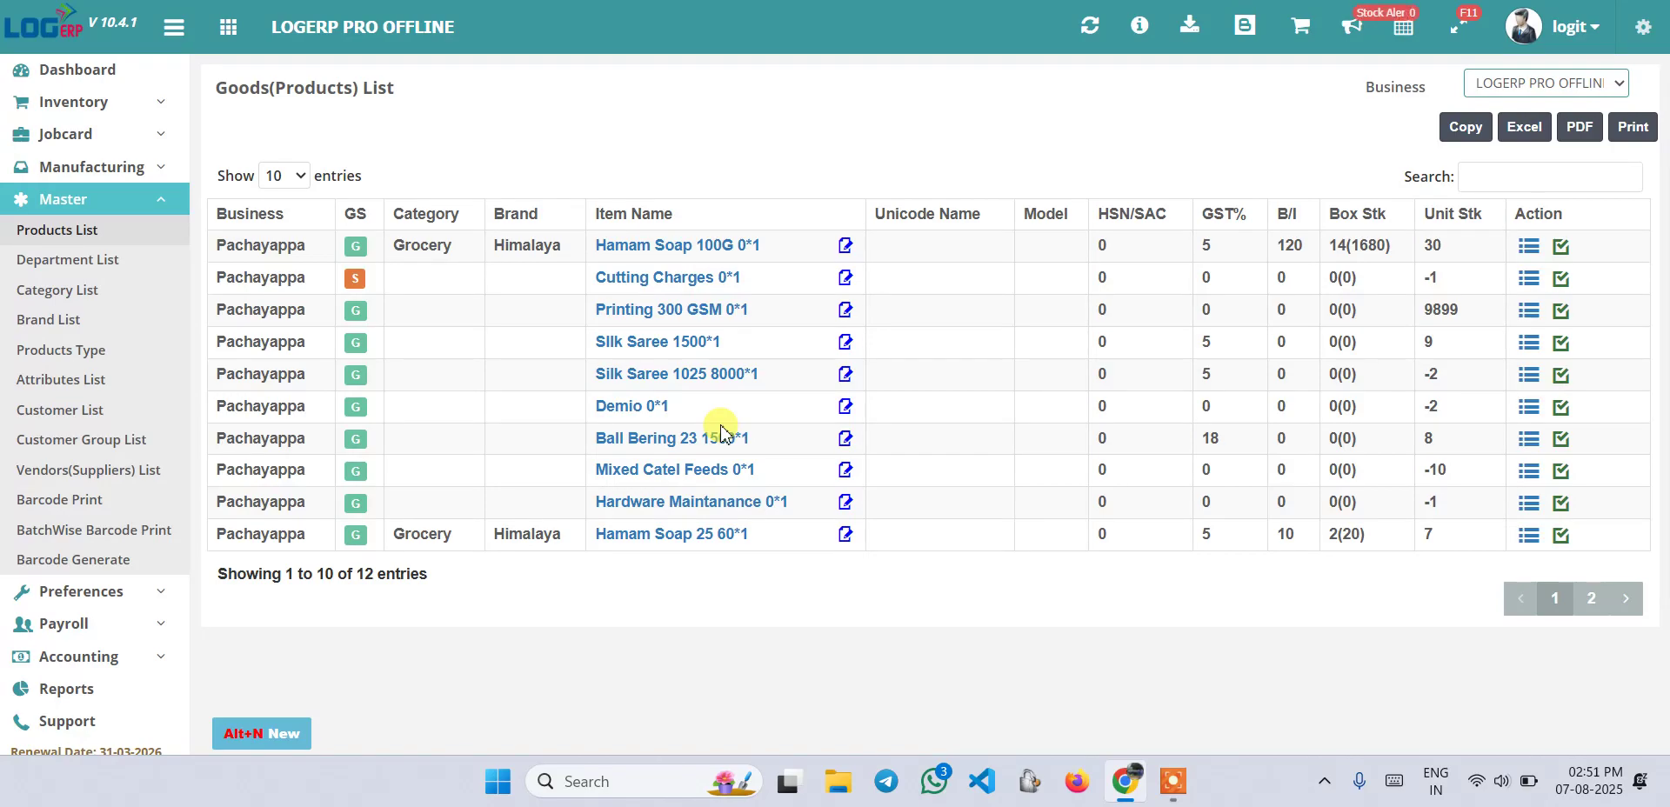
left_click(682, 248)
scroll(674, 235, "down", 3)
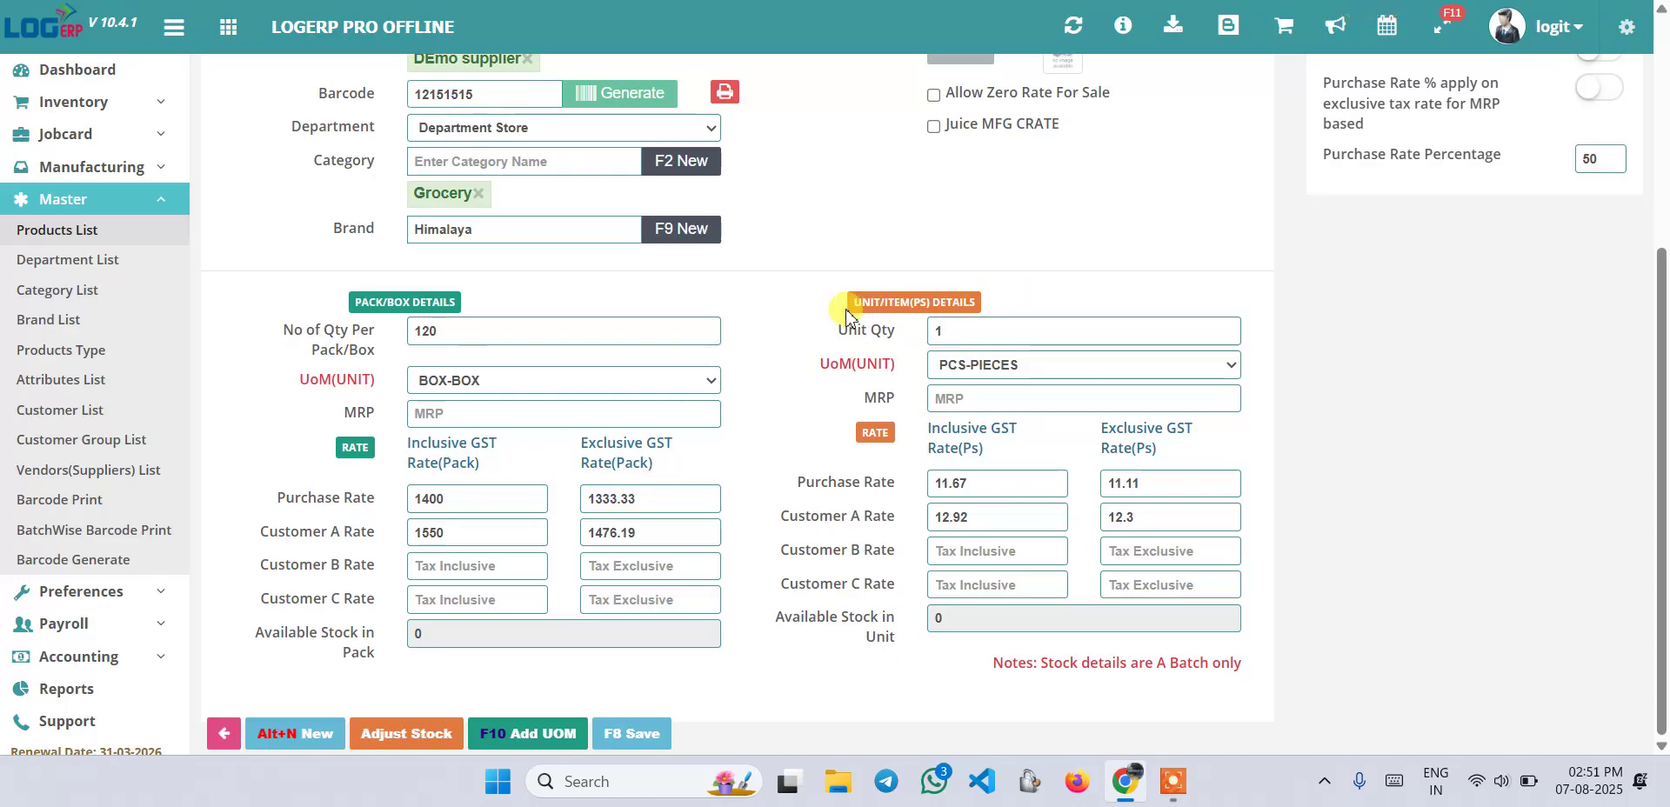
left_click_drag(844, 304, 1266, 683)
left_click(1266, 683)
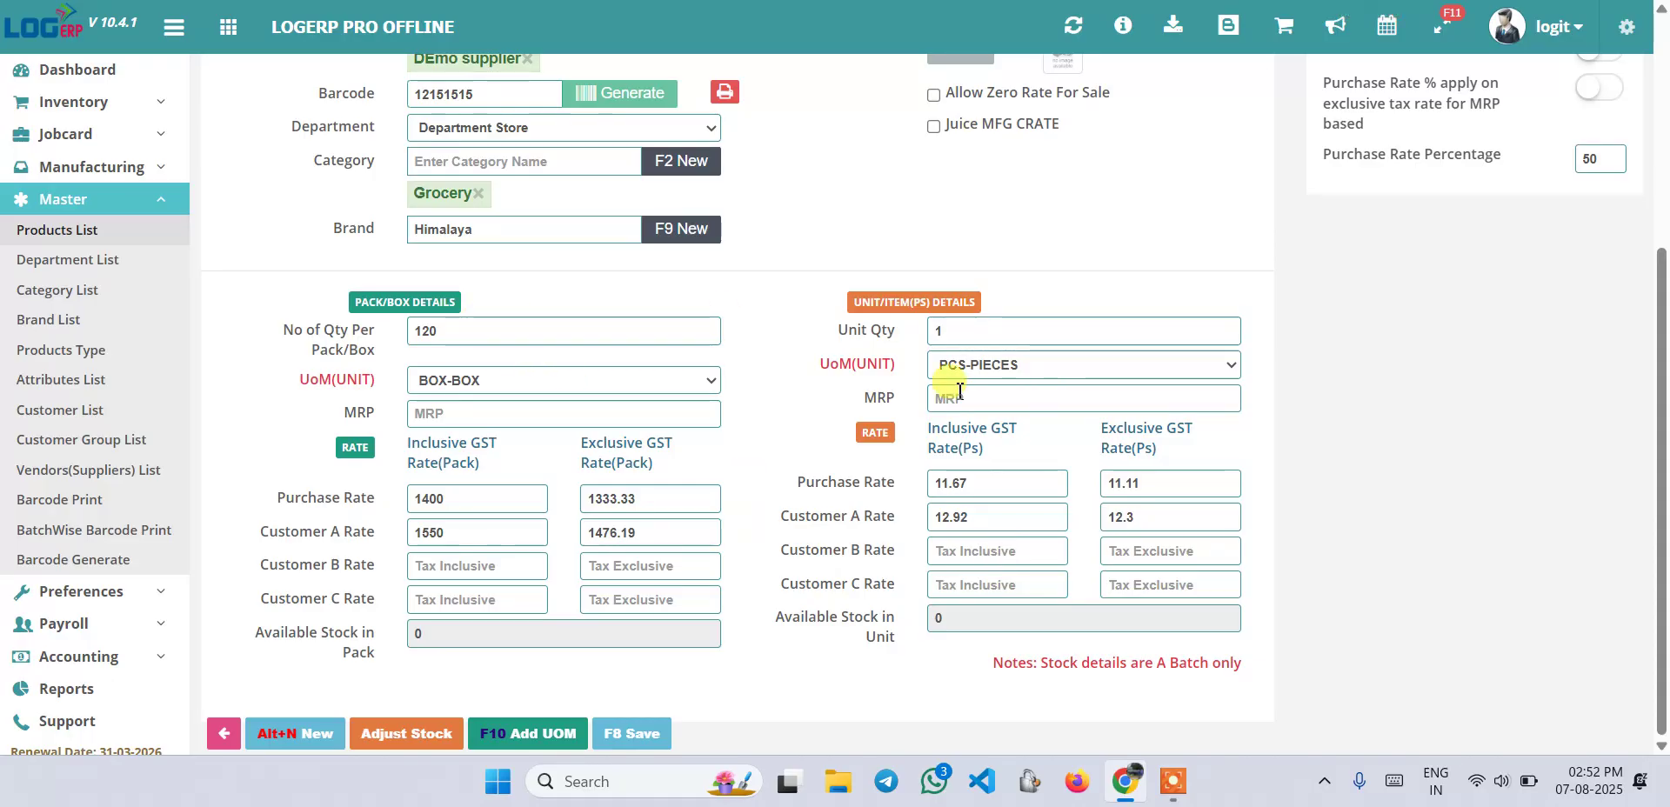
left_click_drag(352, 300, 886, 436)
left_click_drag(843, 316, 1091, 668)
left_click(1204, 682)
scroll(1206, 682, "up", 5)
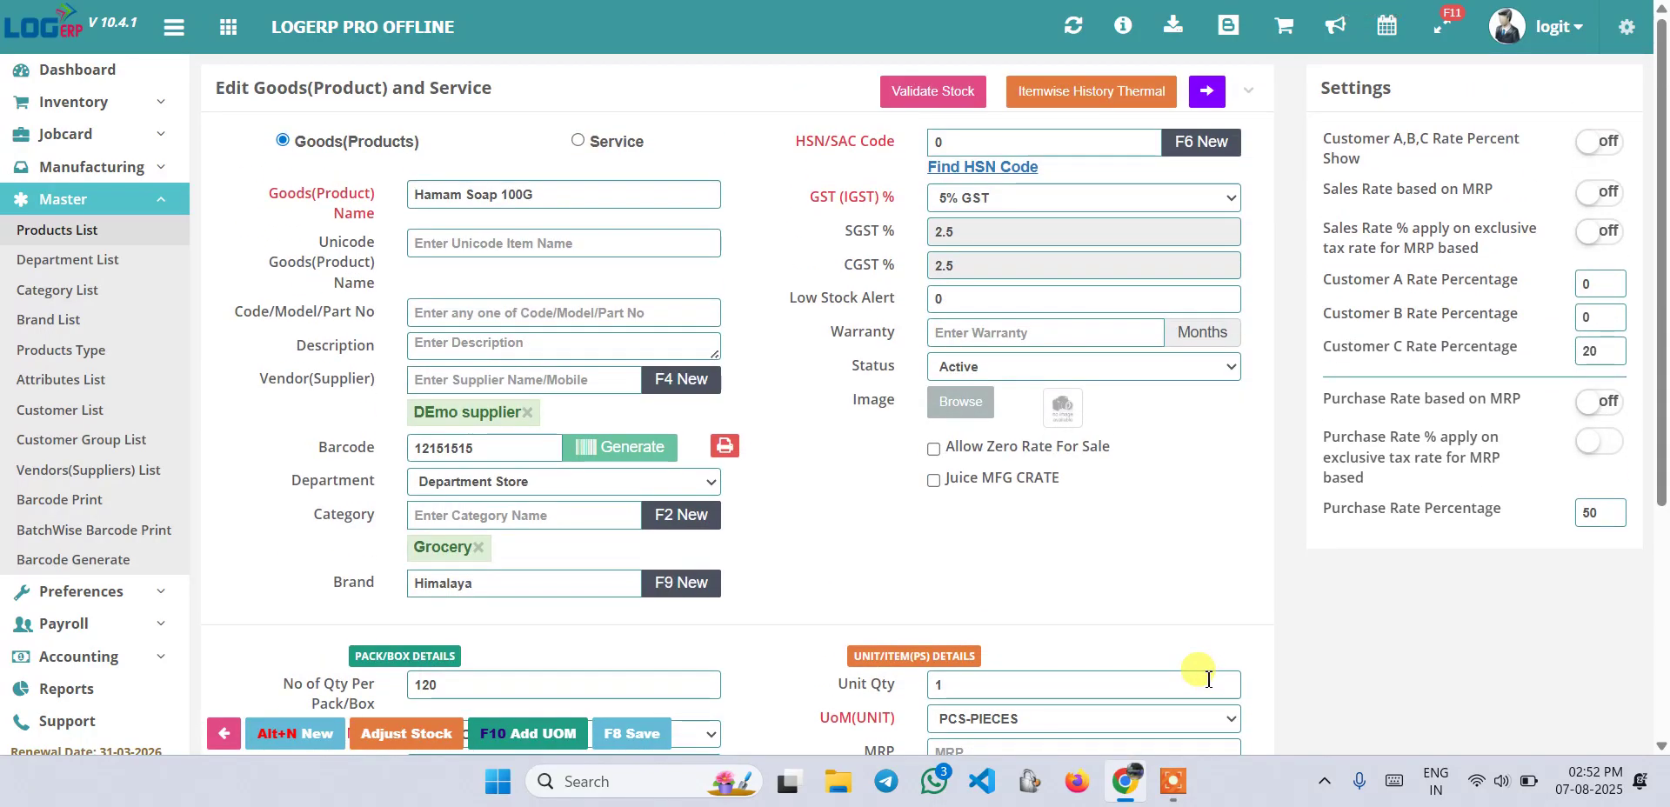
left_click(103, 74)
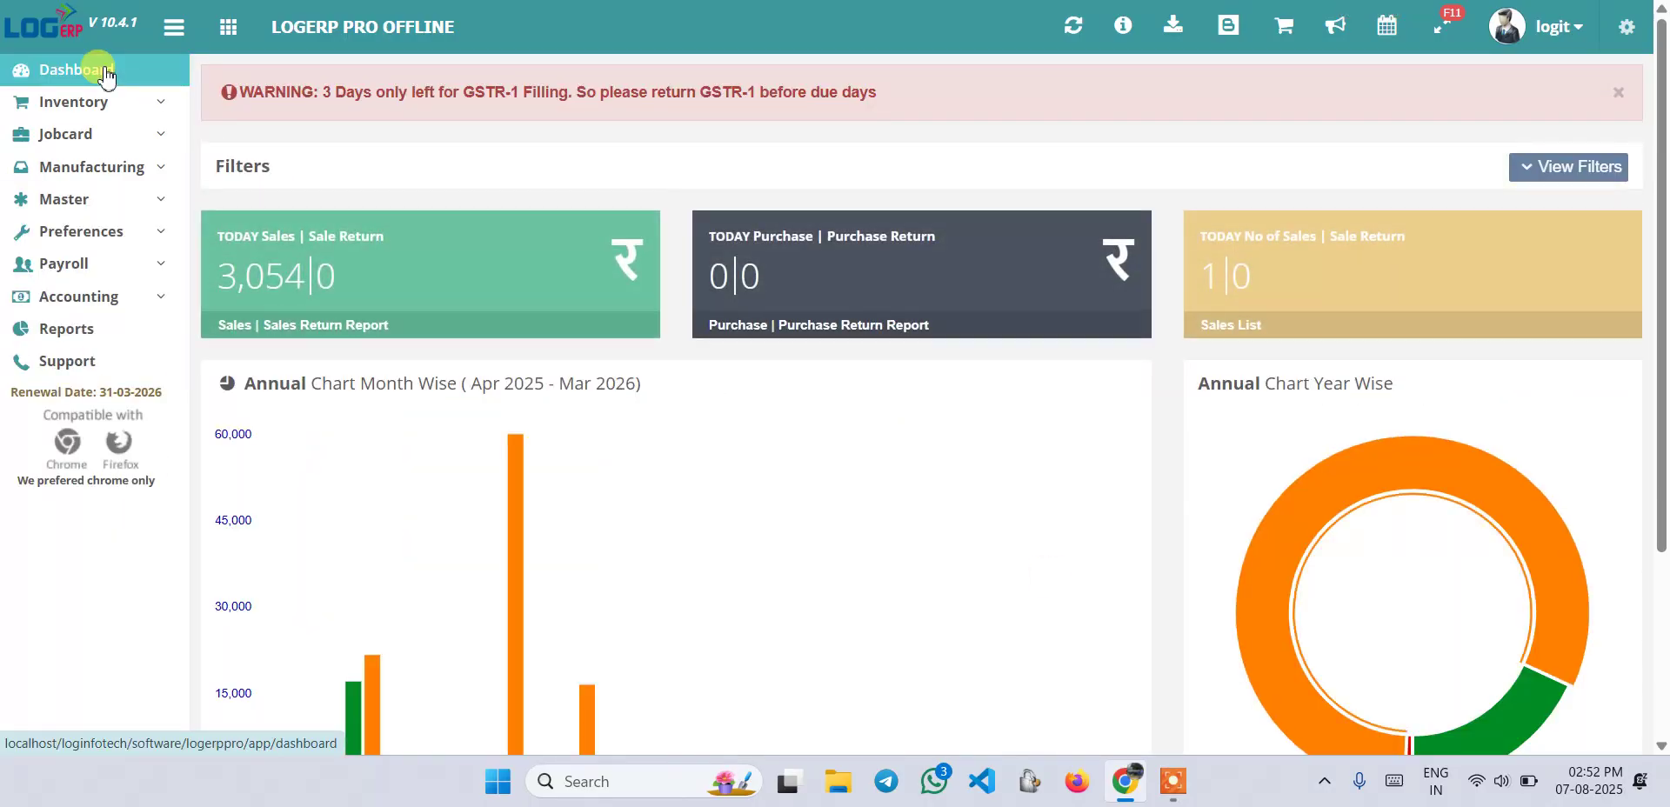